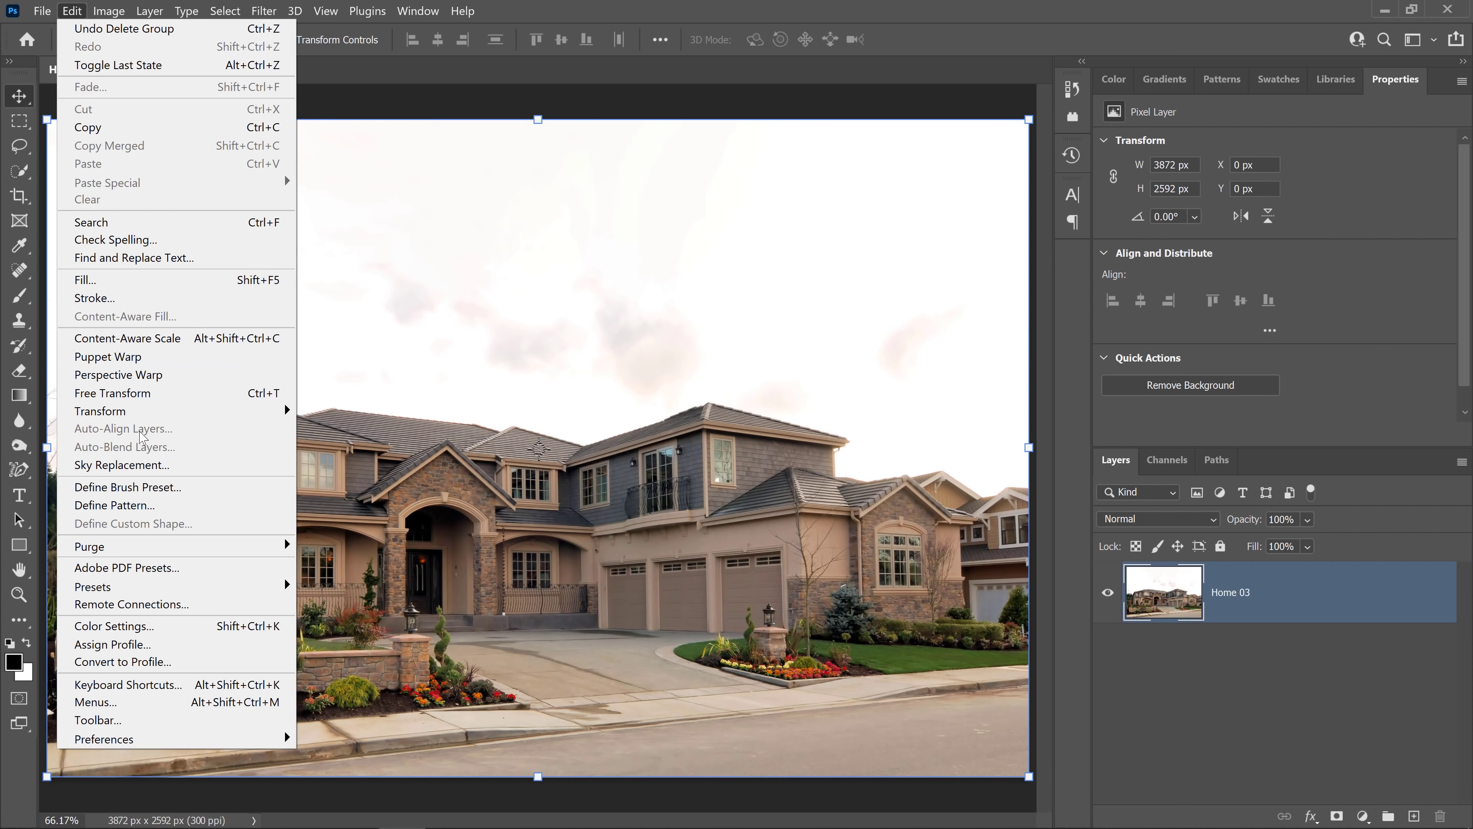
# Start Sky Replacement on the house photo and try the plain blue gradient preset from the Blue Skies group
pyautogui.click(224, 470)
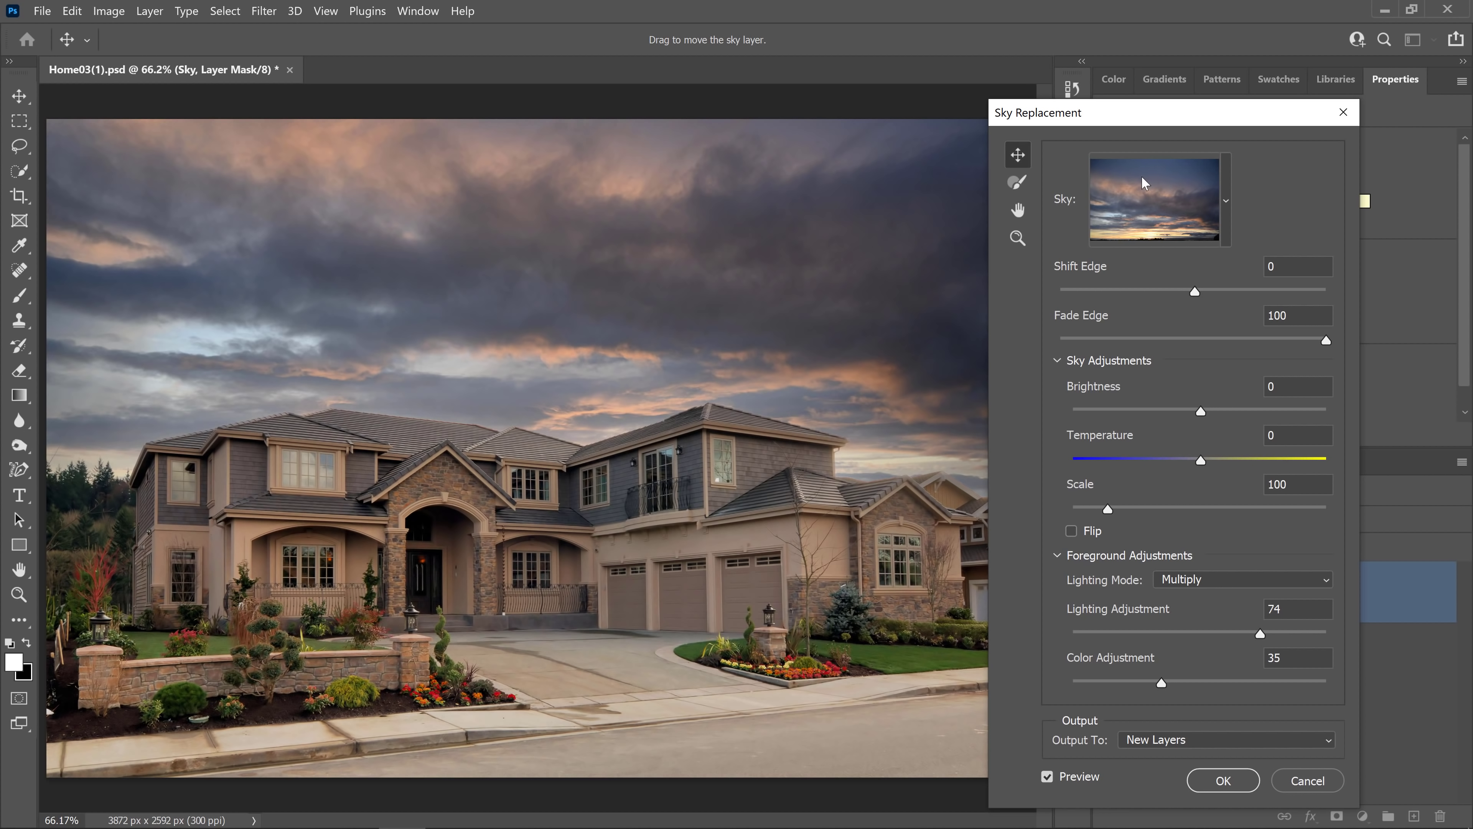
pyautogui.click(1230, 203)
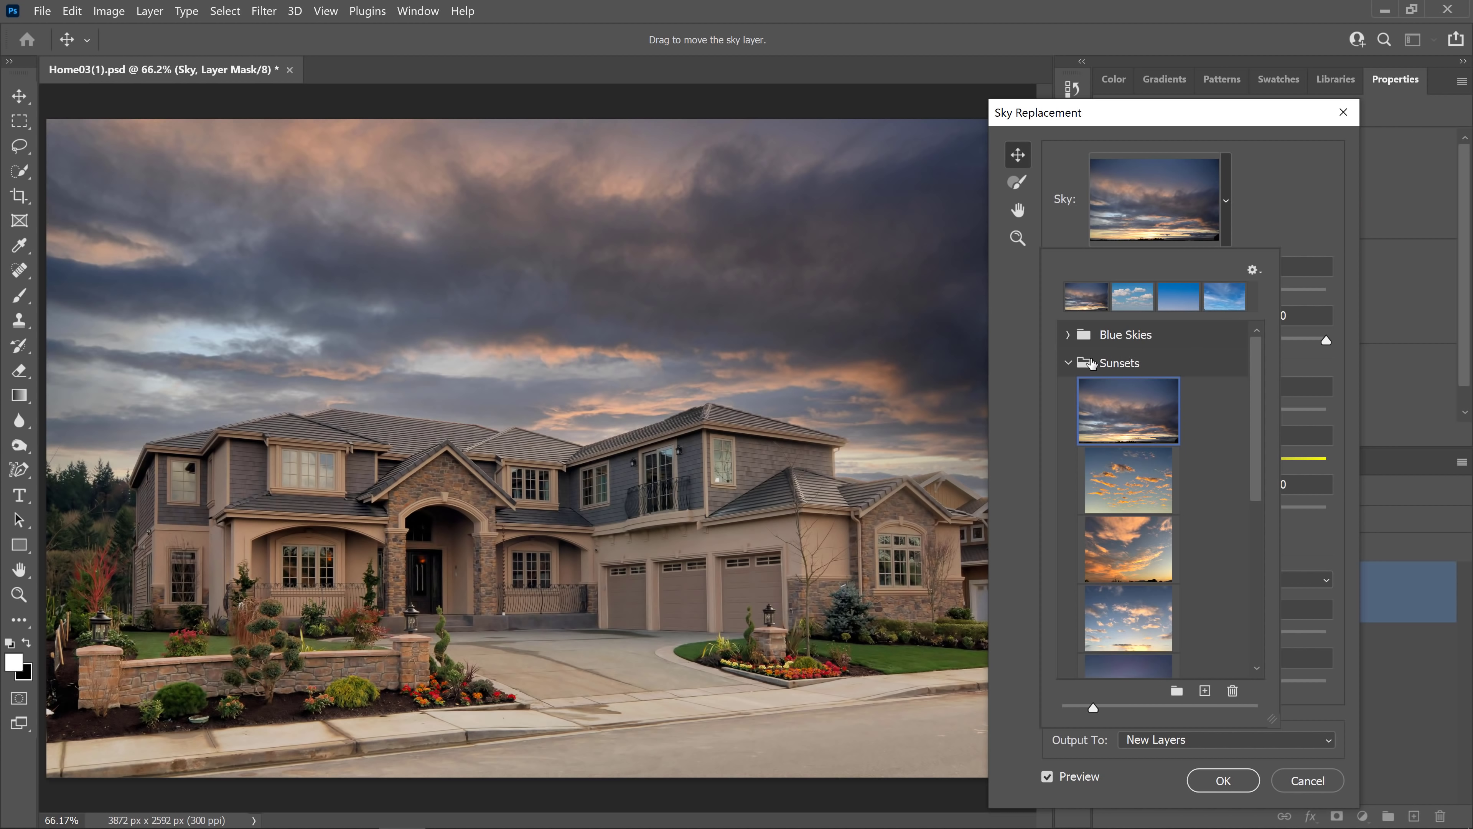
pyautogui.click(1070, 363)
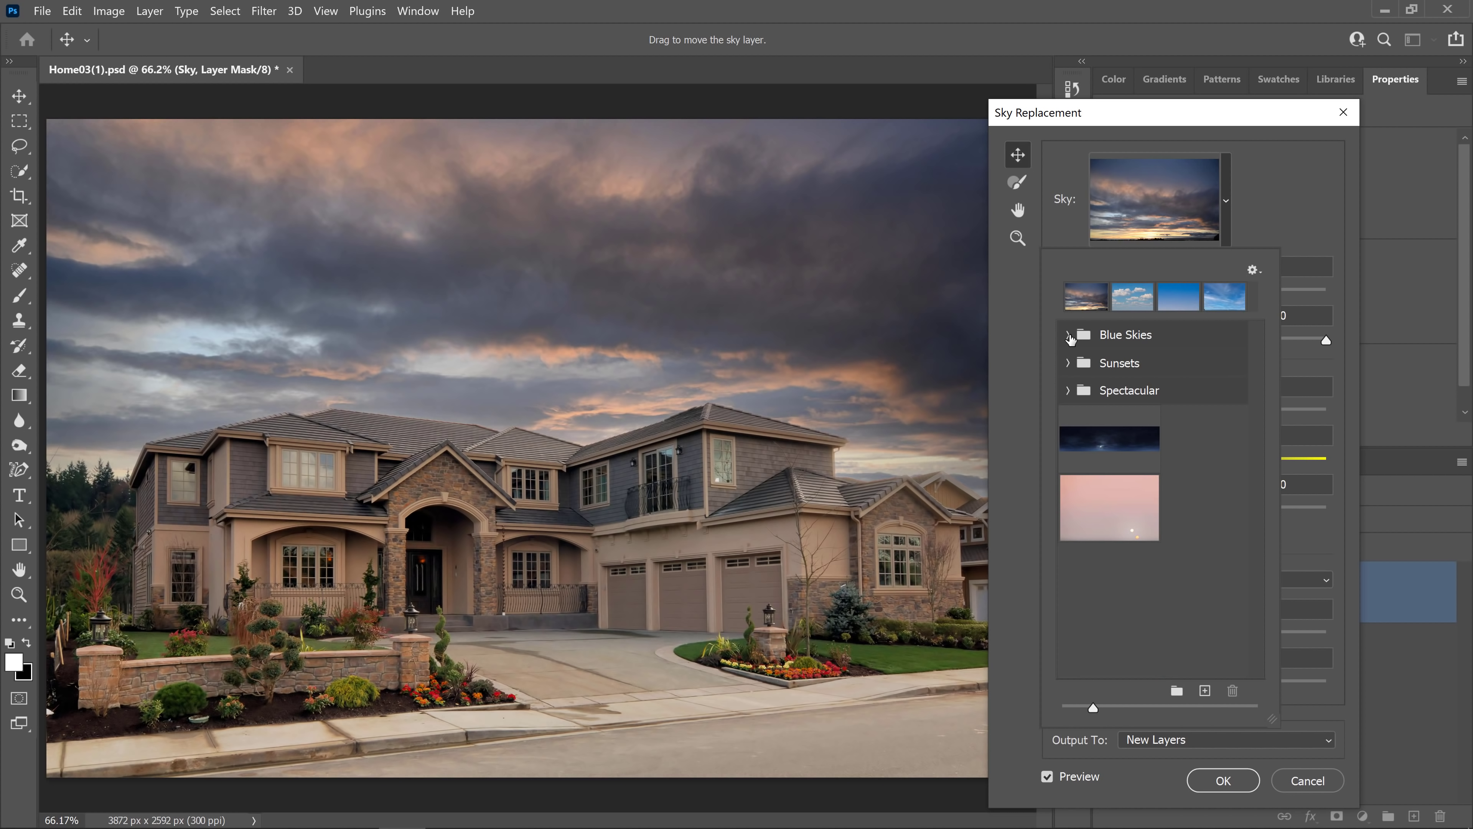
pyautogui.click(1069, 336)
pyautogui.click(1113, 388)
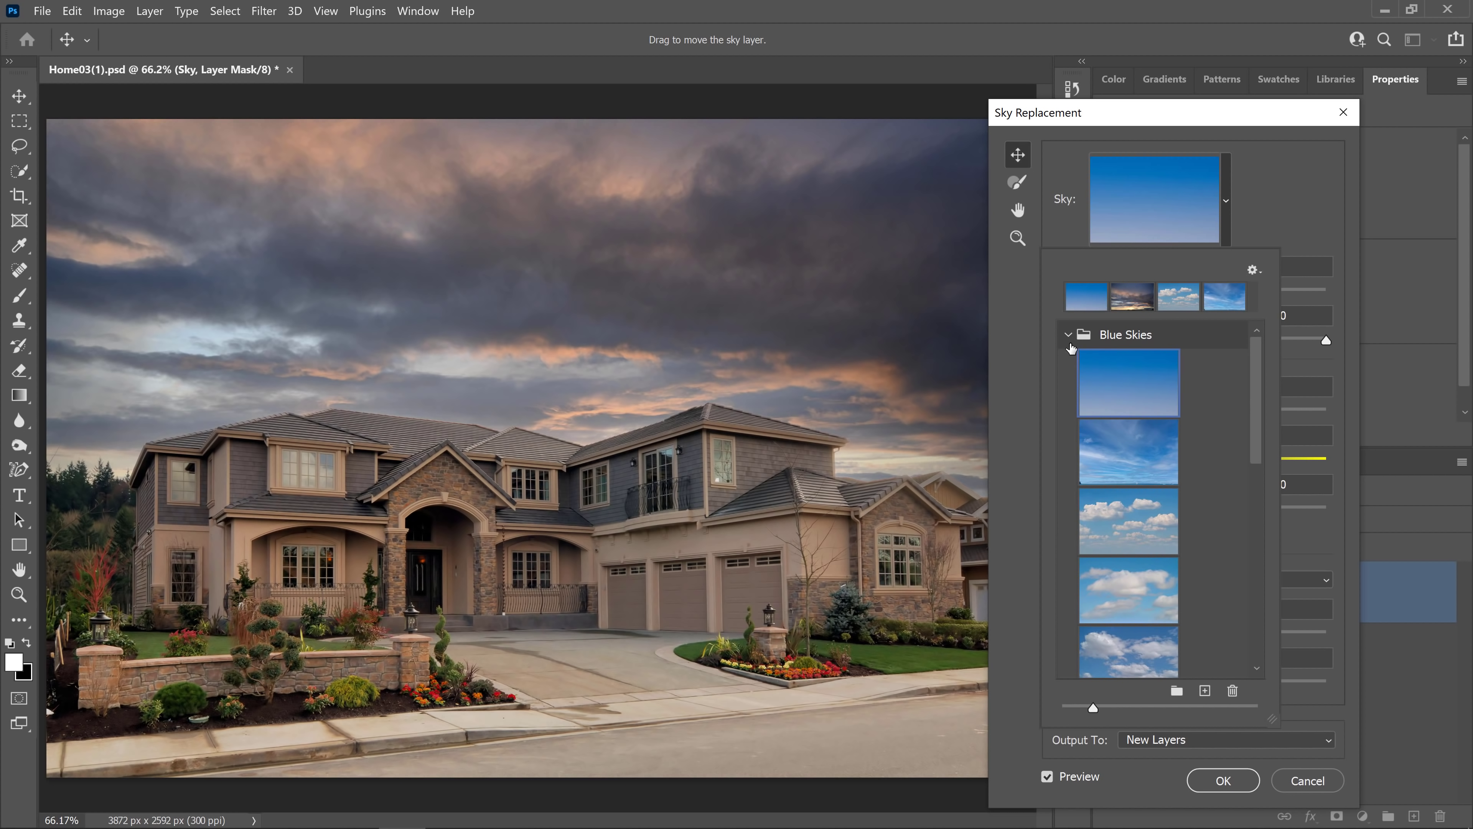
pyautogui.click(1069, 335)
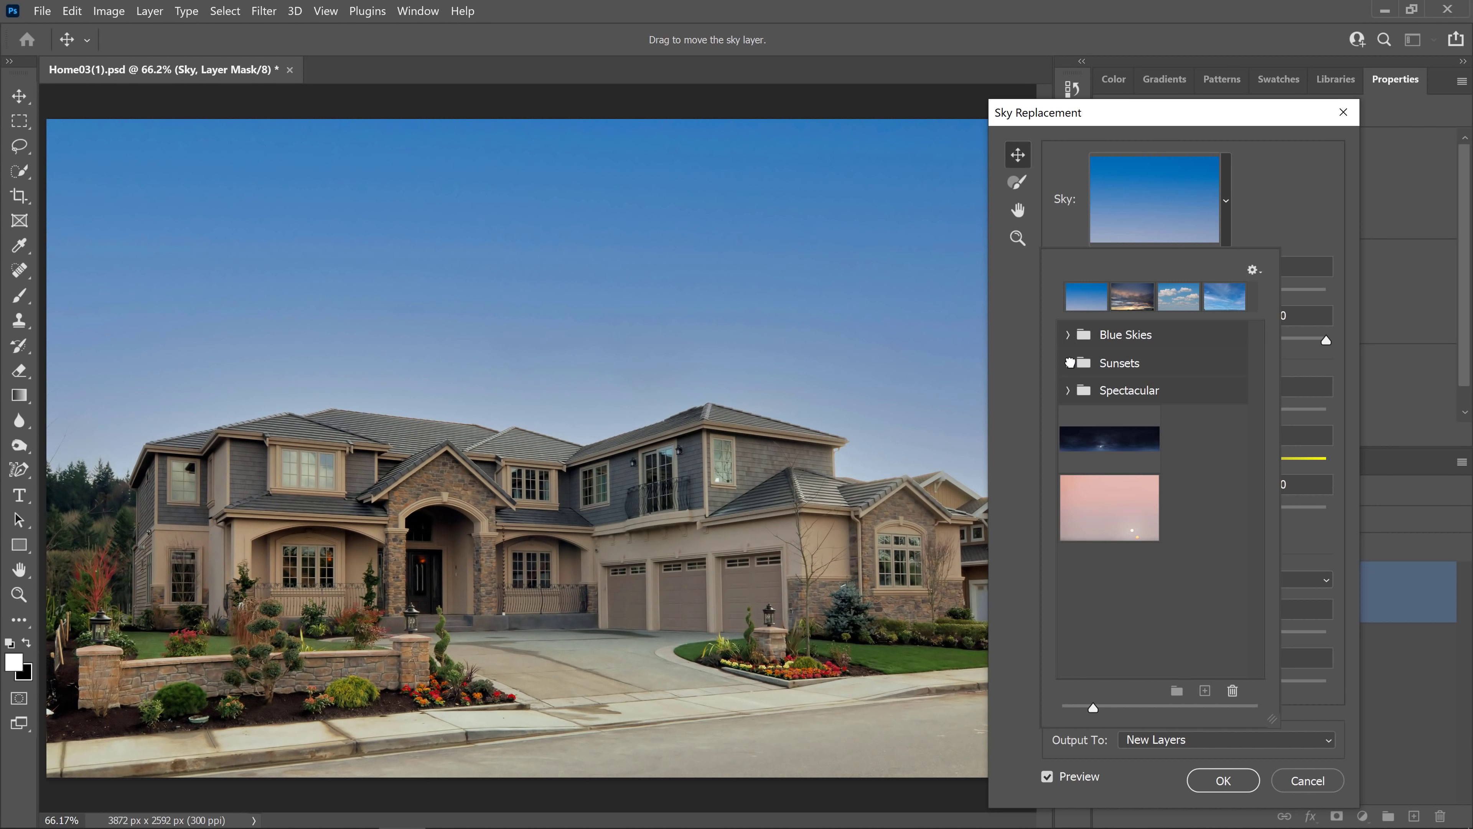
# Try the dark cloudy preset from the Sunsets group and the first preset from the Spectacular group
pyautogui.click(1070, 364)
pyautogui.click(1100, 427)
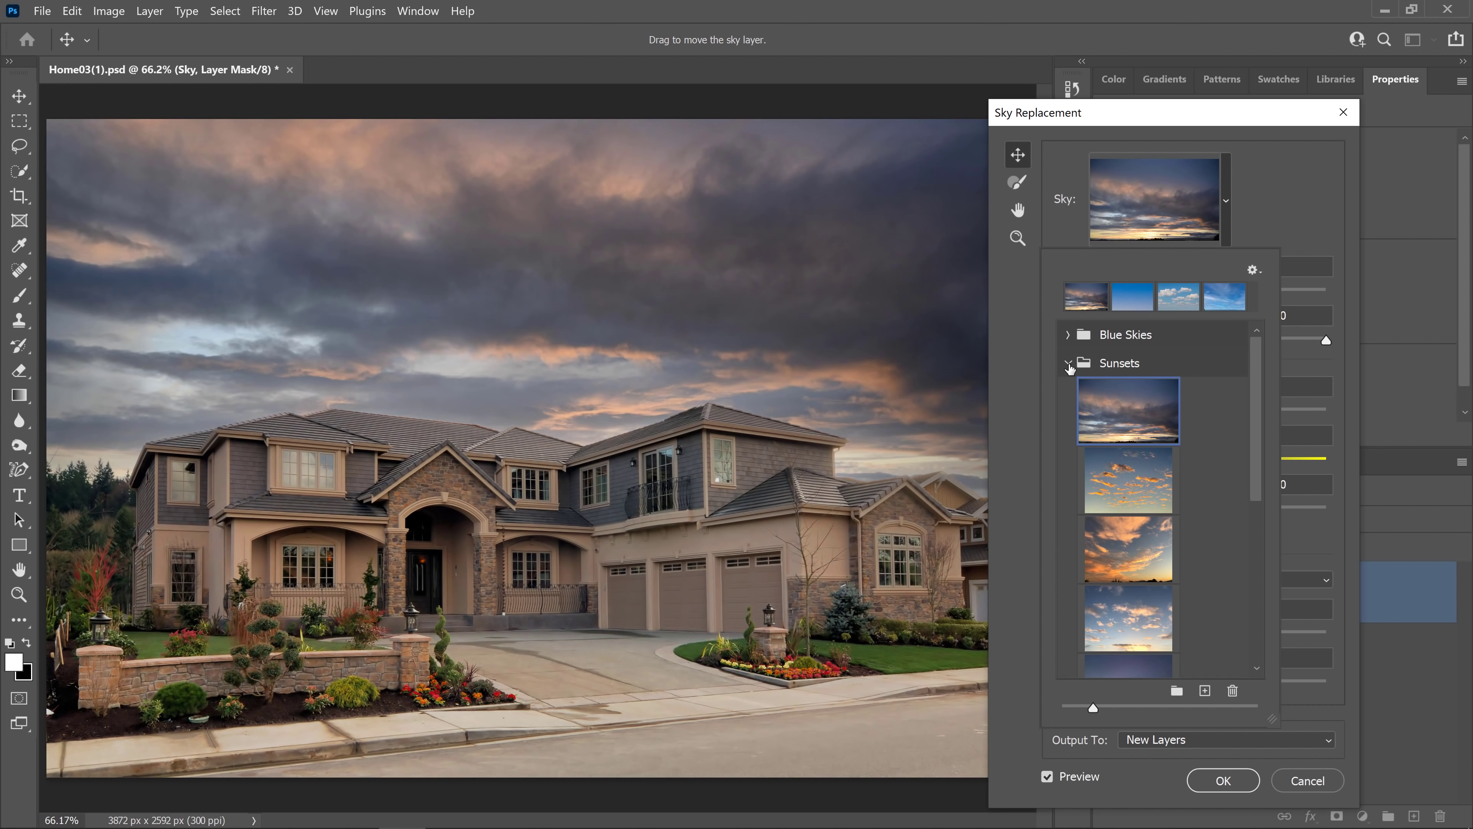
pyautogui.click(1069, 363)
pyautogui.click(1069, 391)
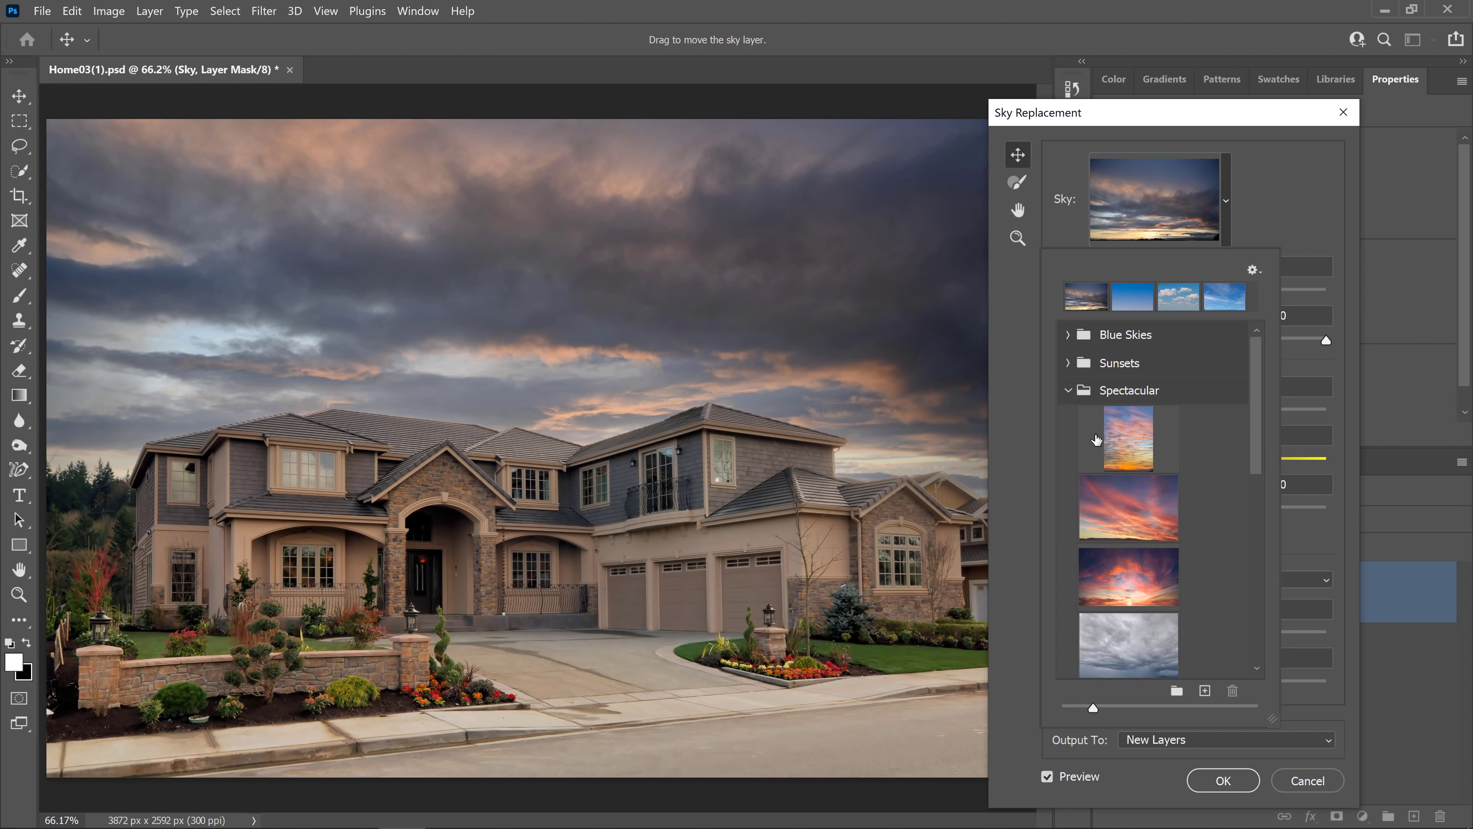
pyautogui.click(1070, 392)
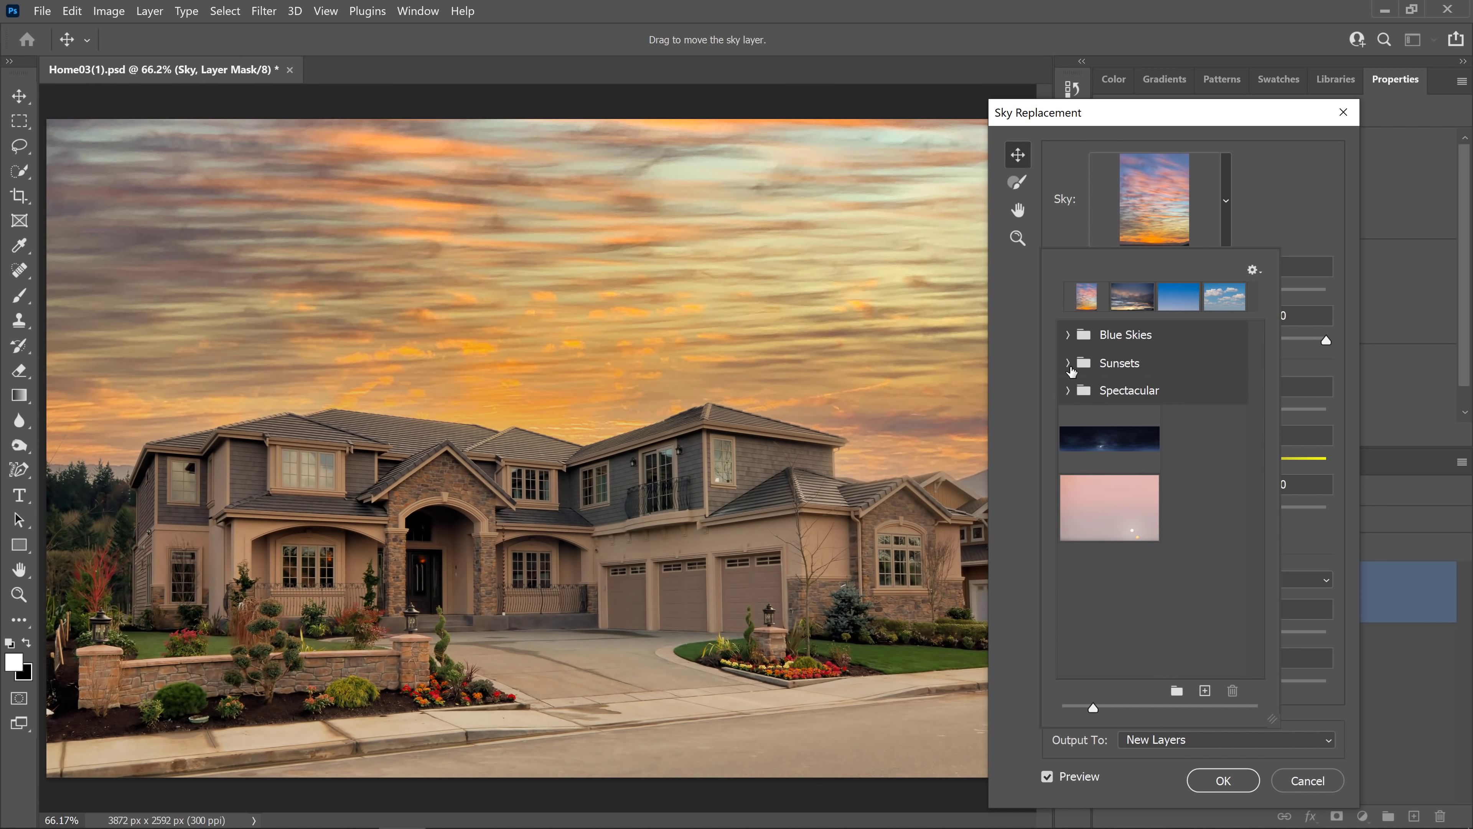
# Choose the dark cloudy first preset in the Sunsets group as the replacement sky
pyautogui.click(1069, 364)
pyautogui.click(1117, 397)
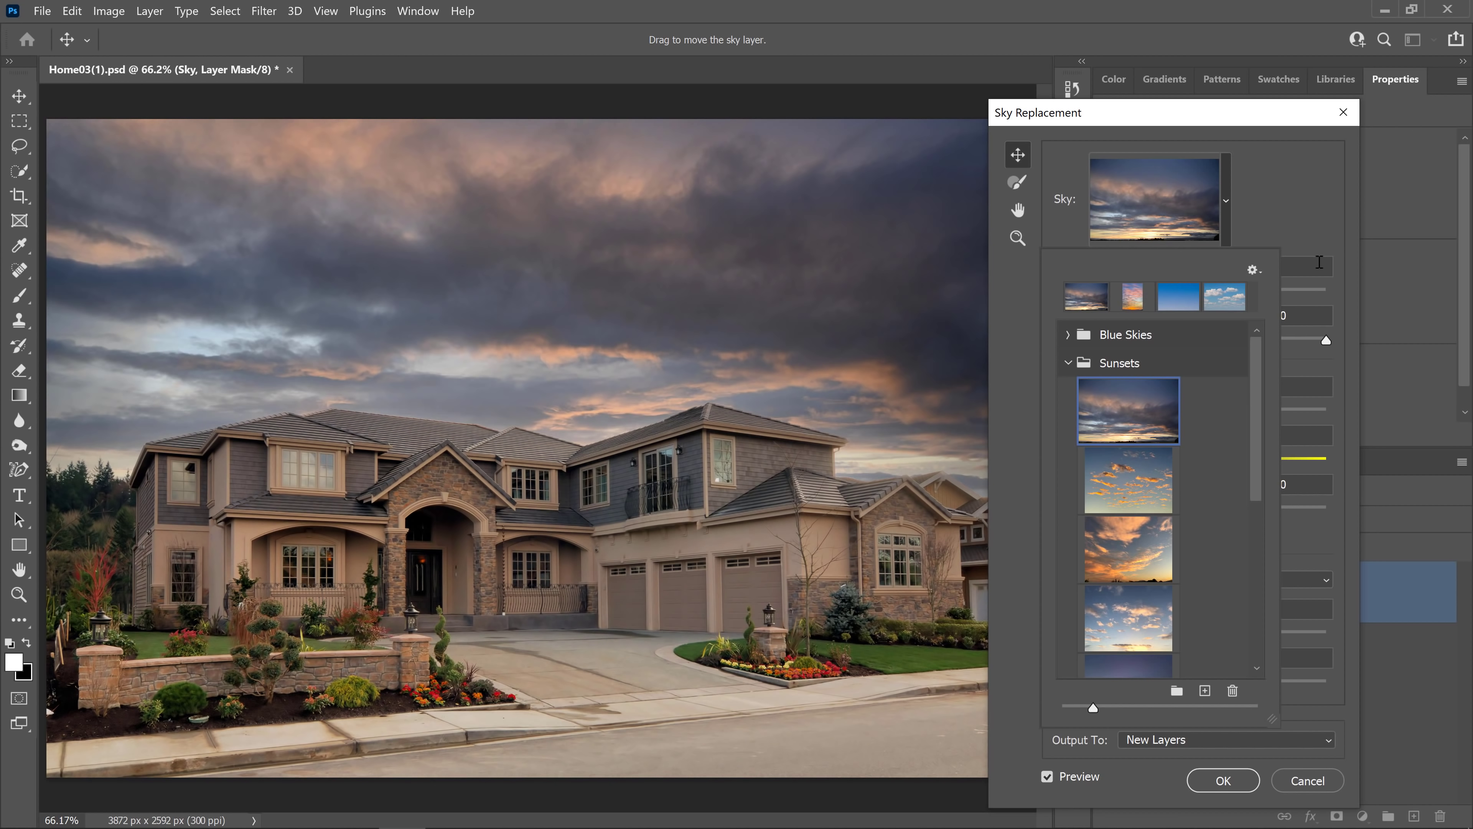
pyautogui.click(1320, 246)
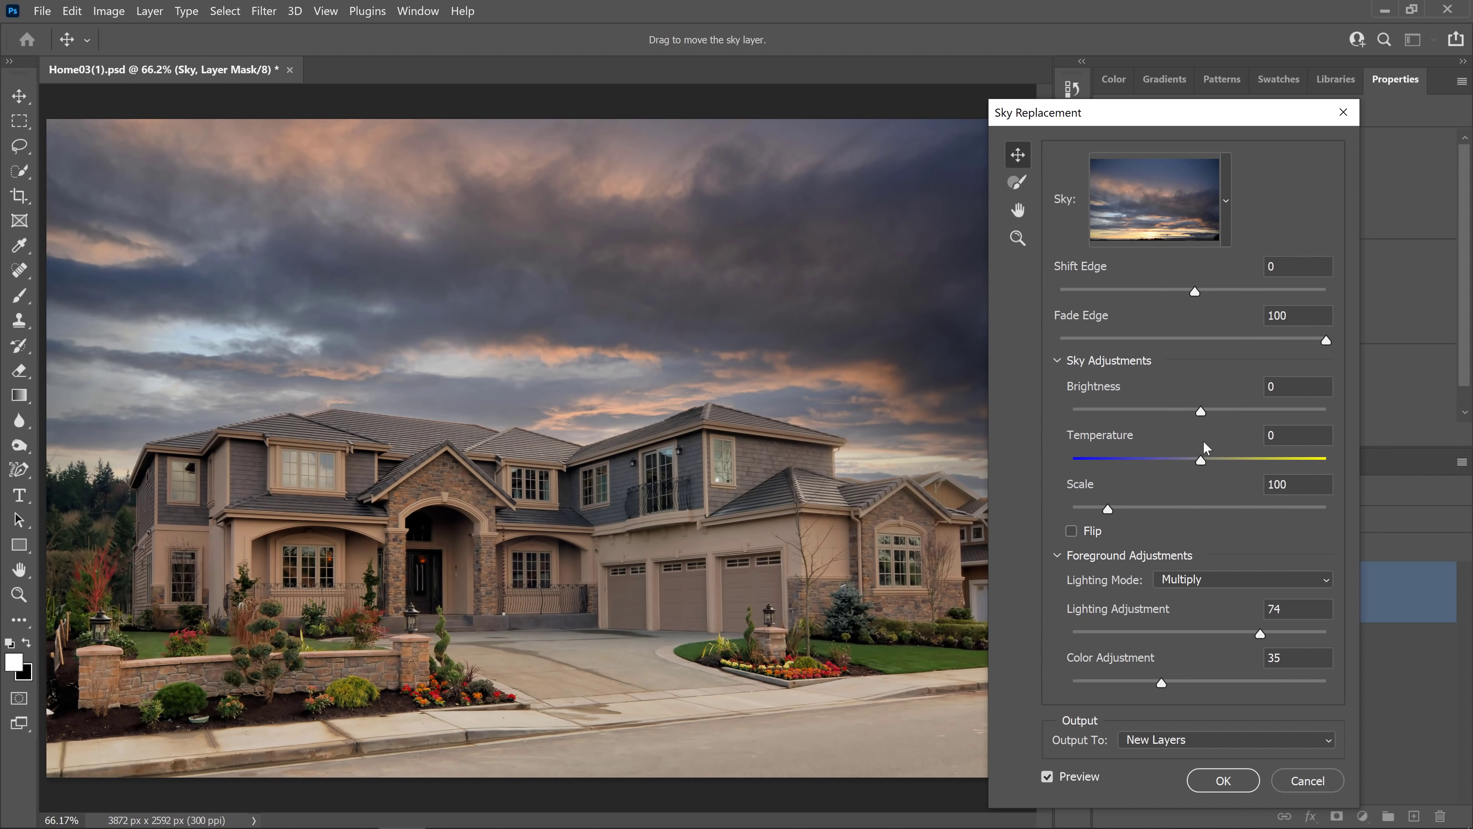
# Set the sky brightness to 15 and try the Screen lighting mode for the foreground
pyautogui.moveTo(1200, 412); pyautogui.dragTo(1200, 410)
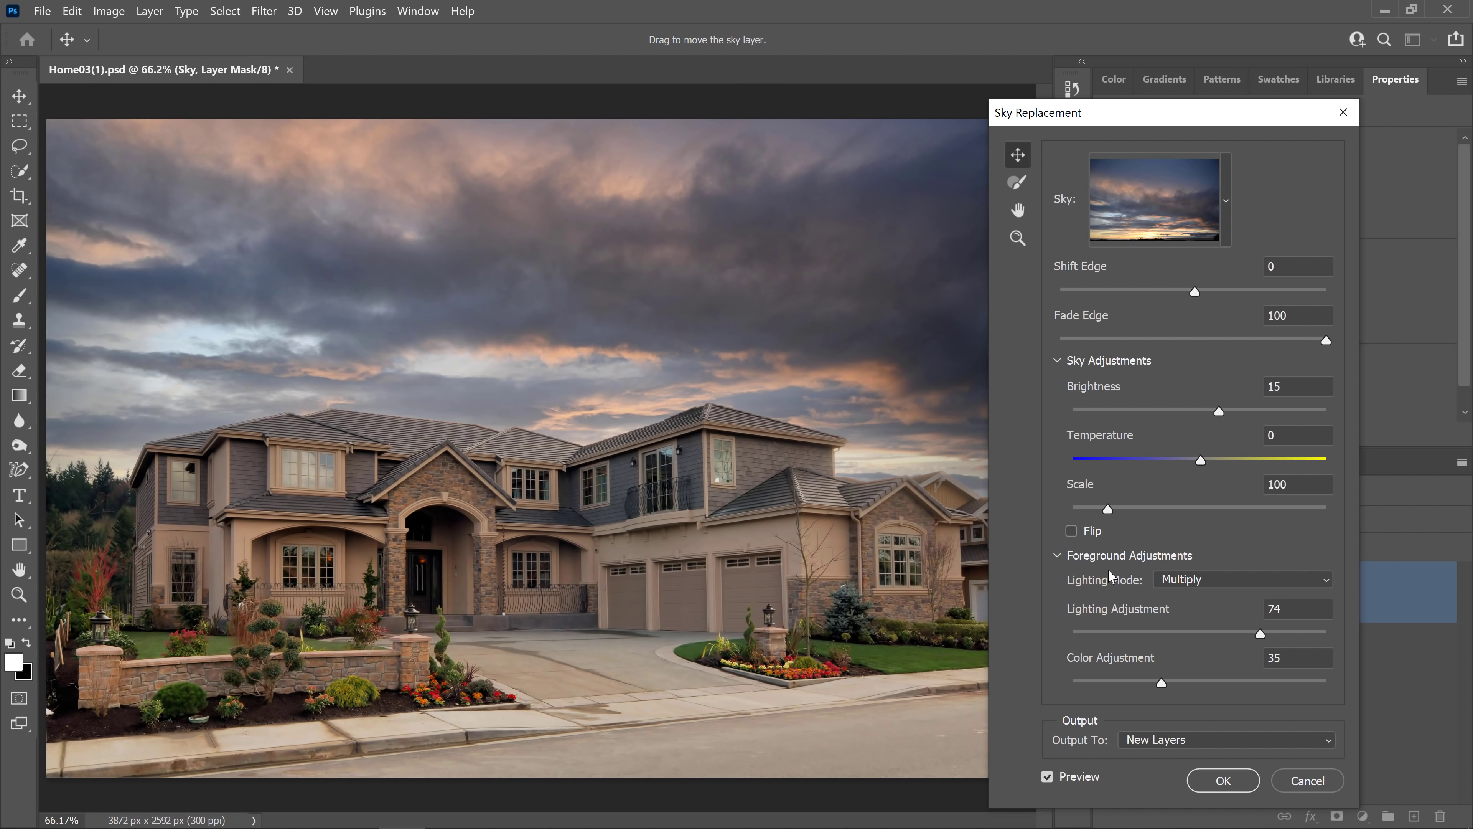
pyautogui.click(1175, 579)
pyautogui.click(1181, 601)
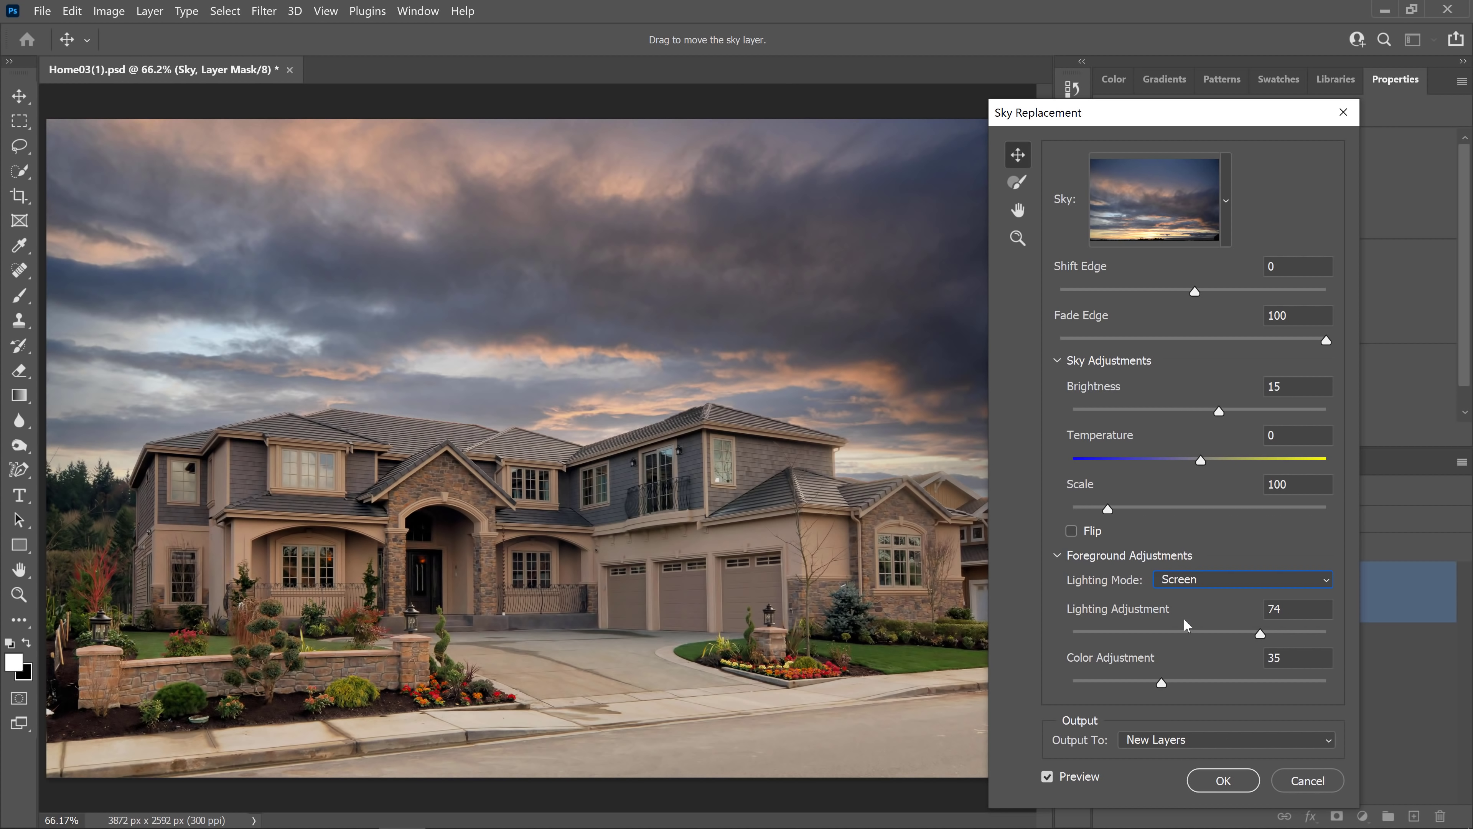
# Return the foreground lighting mode to Multiply and apply the sky replacement as new layers
pyautogui.click(1183, 581)
pyautogui.click(1183, 594)
pyautogui.click(1214, 783)
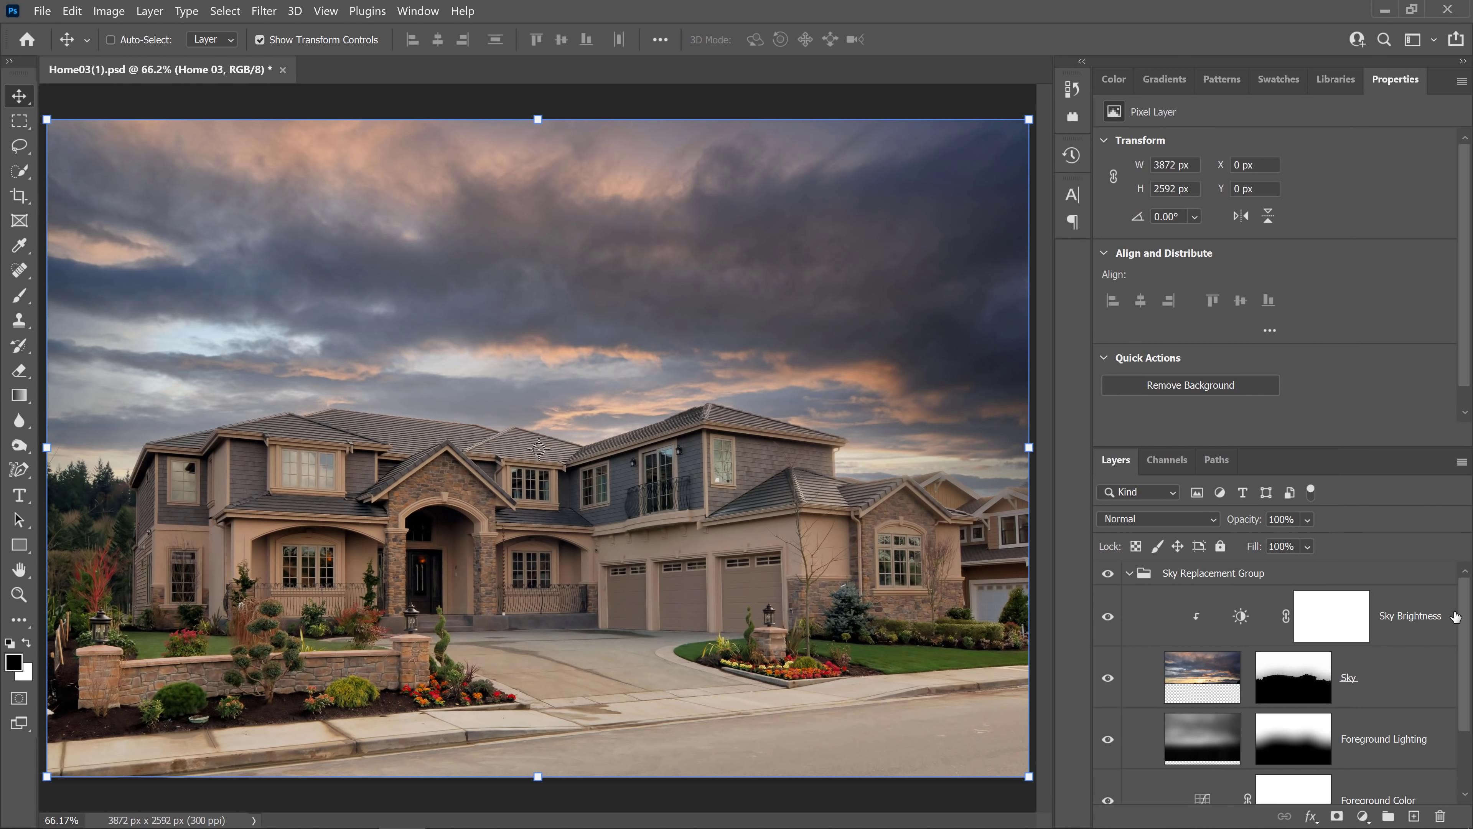
# Review the layers of the Sky Replacement Group and automatically select the sky in the Home 03 layer
pyautogui.moveTo(1465, 620)
pyautogui.mouseDown()
pyautogui.moveTo(1463, 690)
pyautogui.moveTo(1472, 600)
pyautogui.mouseUp()
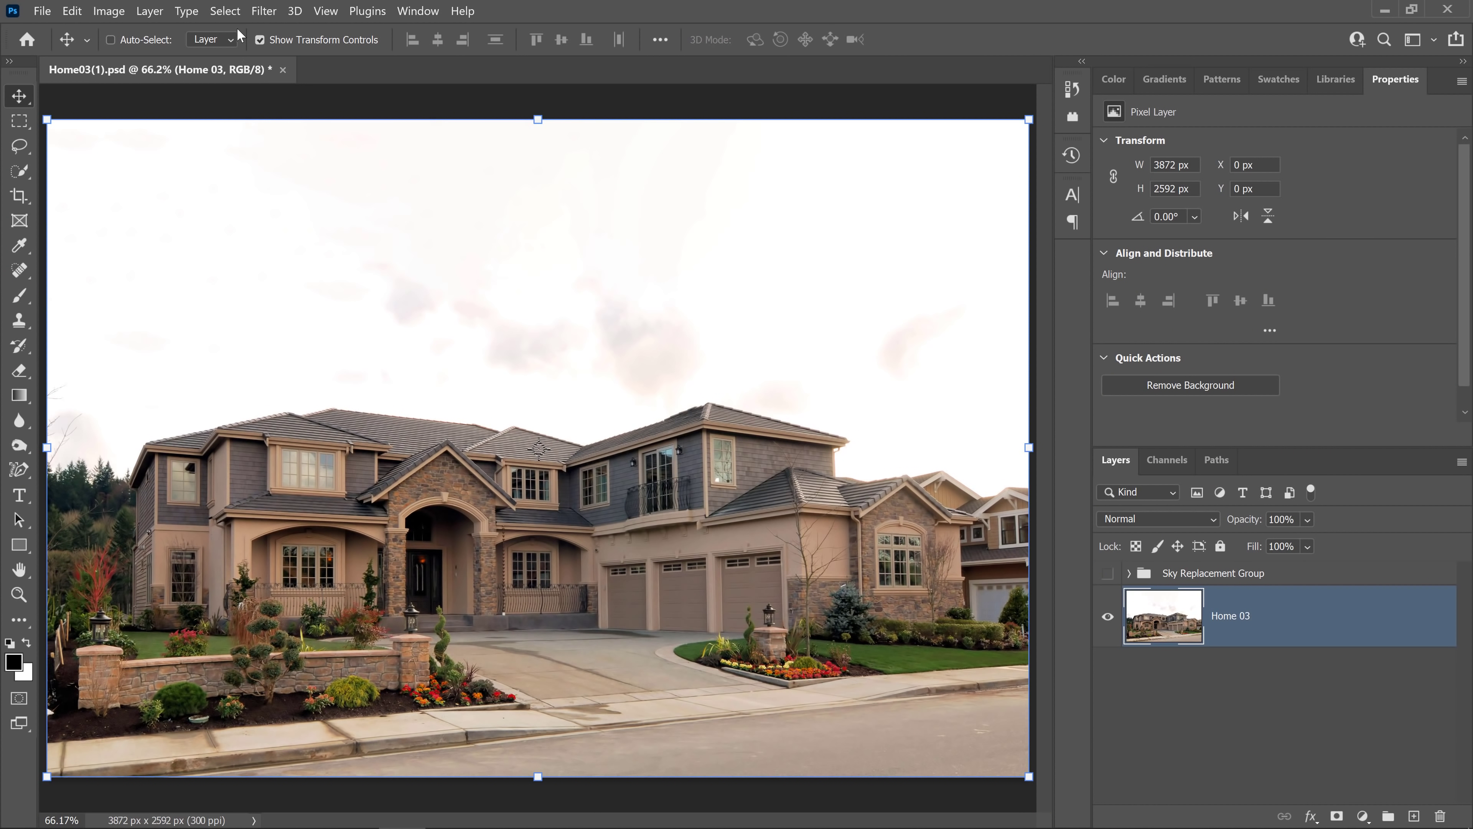
pyautogui.click(225, 12)
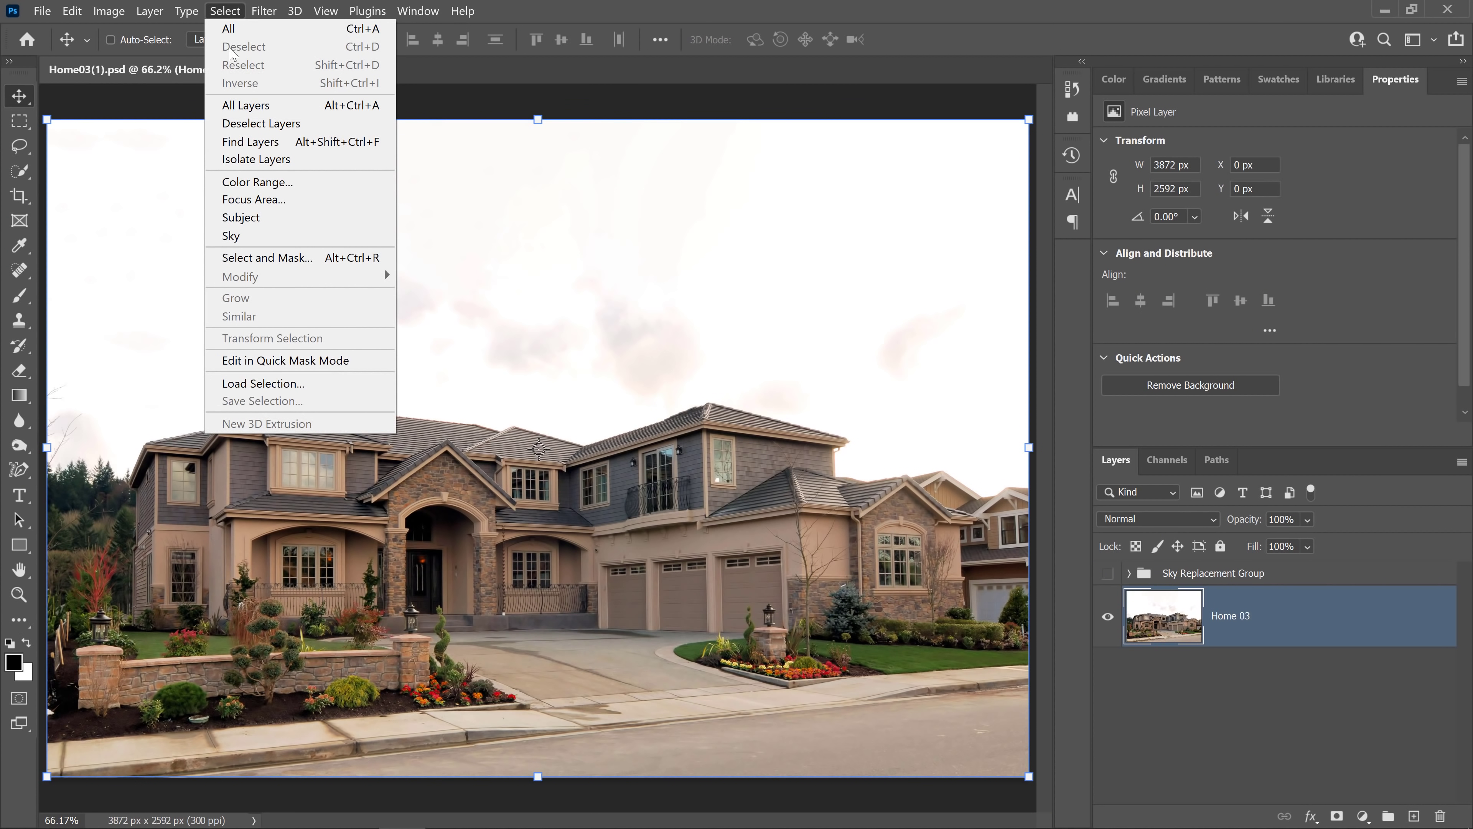
pyautogui.click(255, 238)
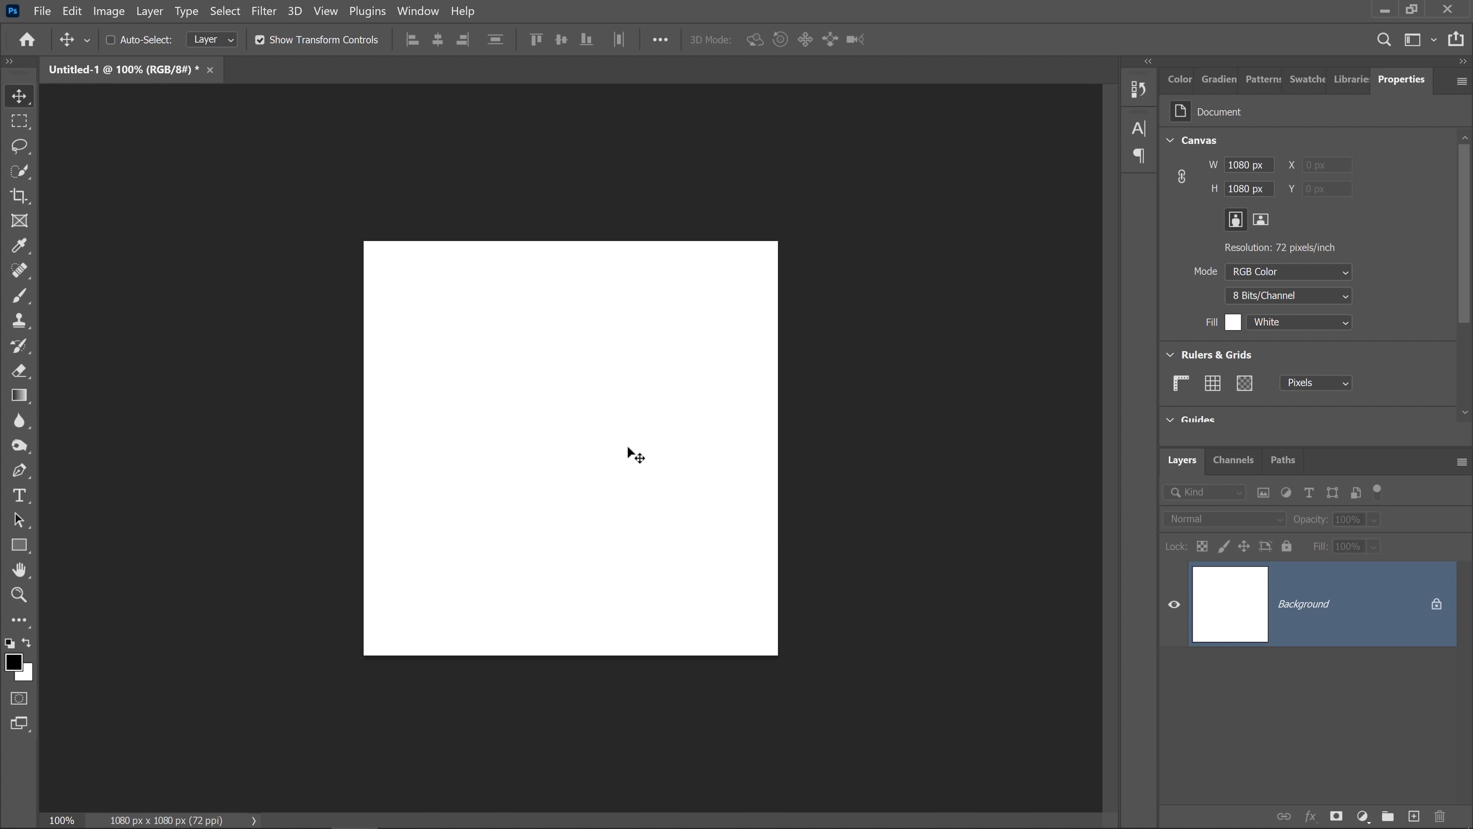
# Fill the blank 1080 px square document with the Clouds render filter
pyautogui.click(264, 13)
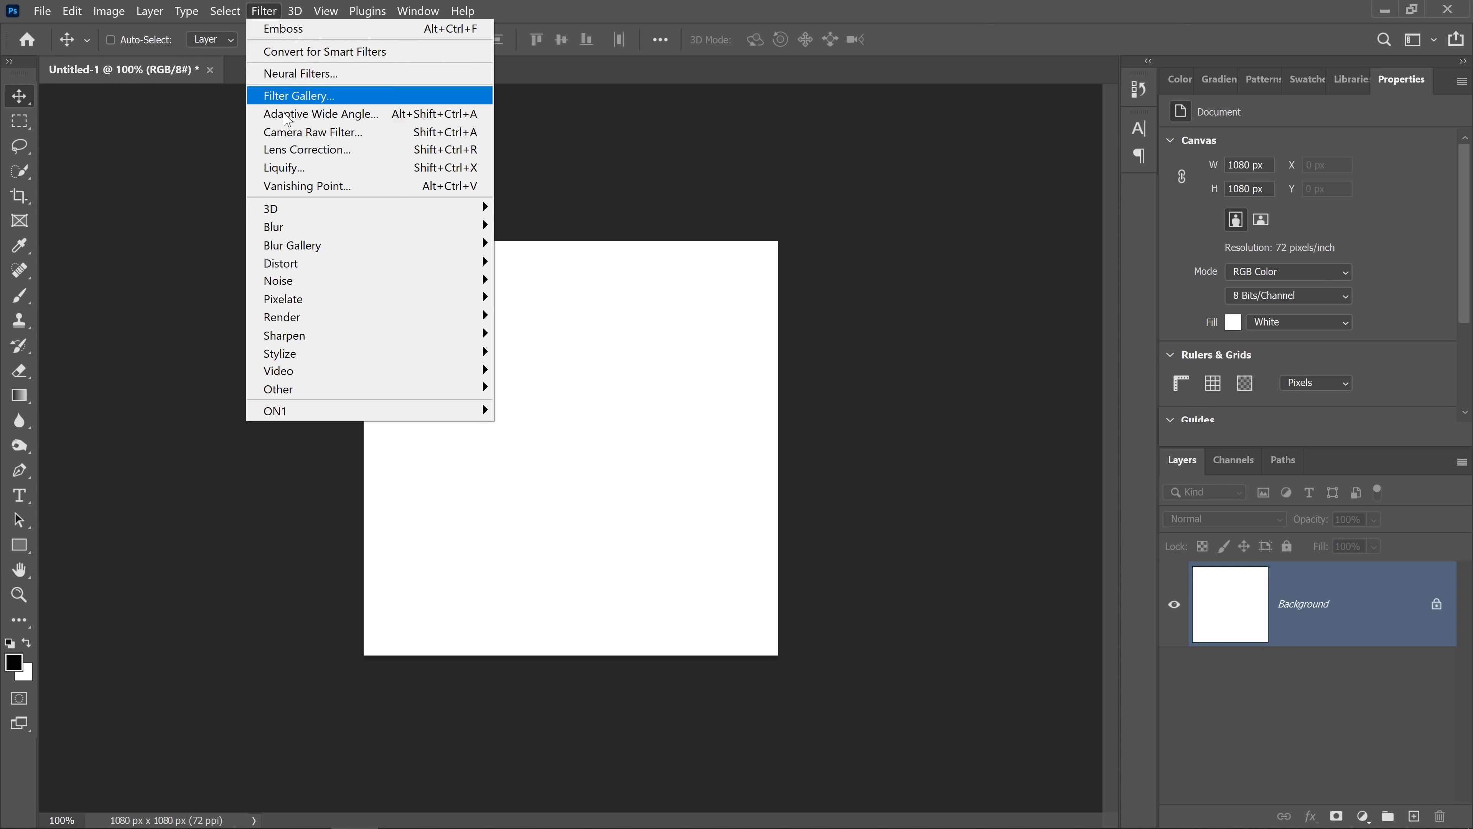
pyautogui.moveTo(338, 325)
pyautogui.click(527, 374)
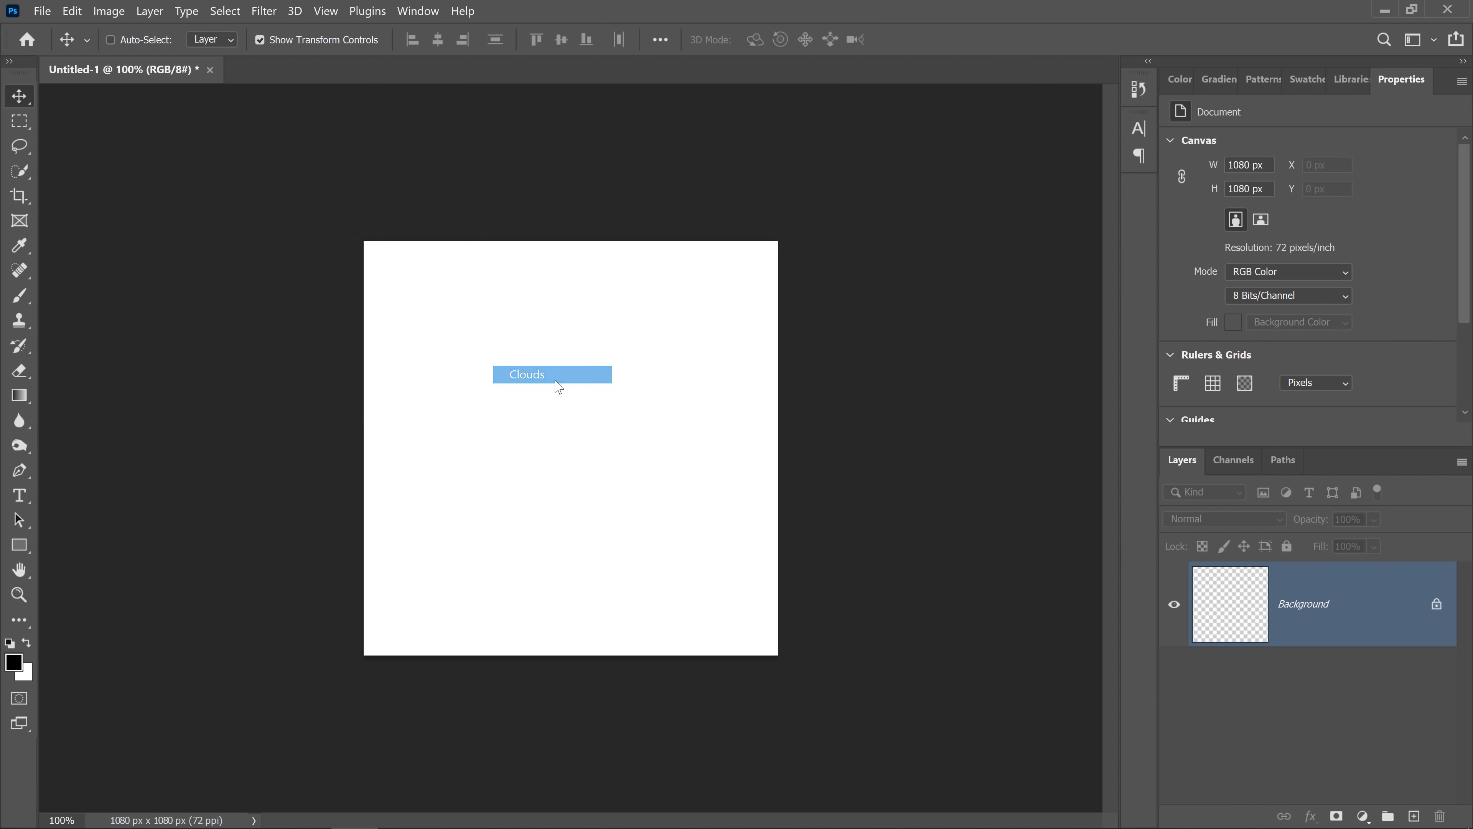
# Apply the Emboss stylize filter to the clouds to make a rough stone texture
pyautogui.click(261, 12)
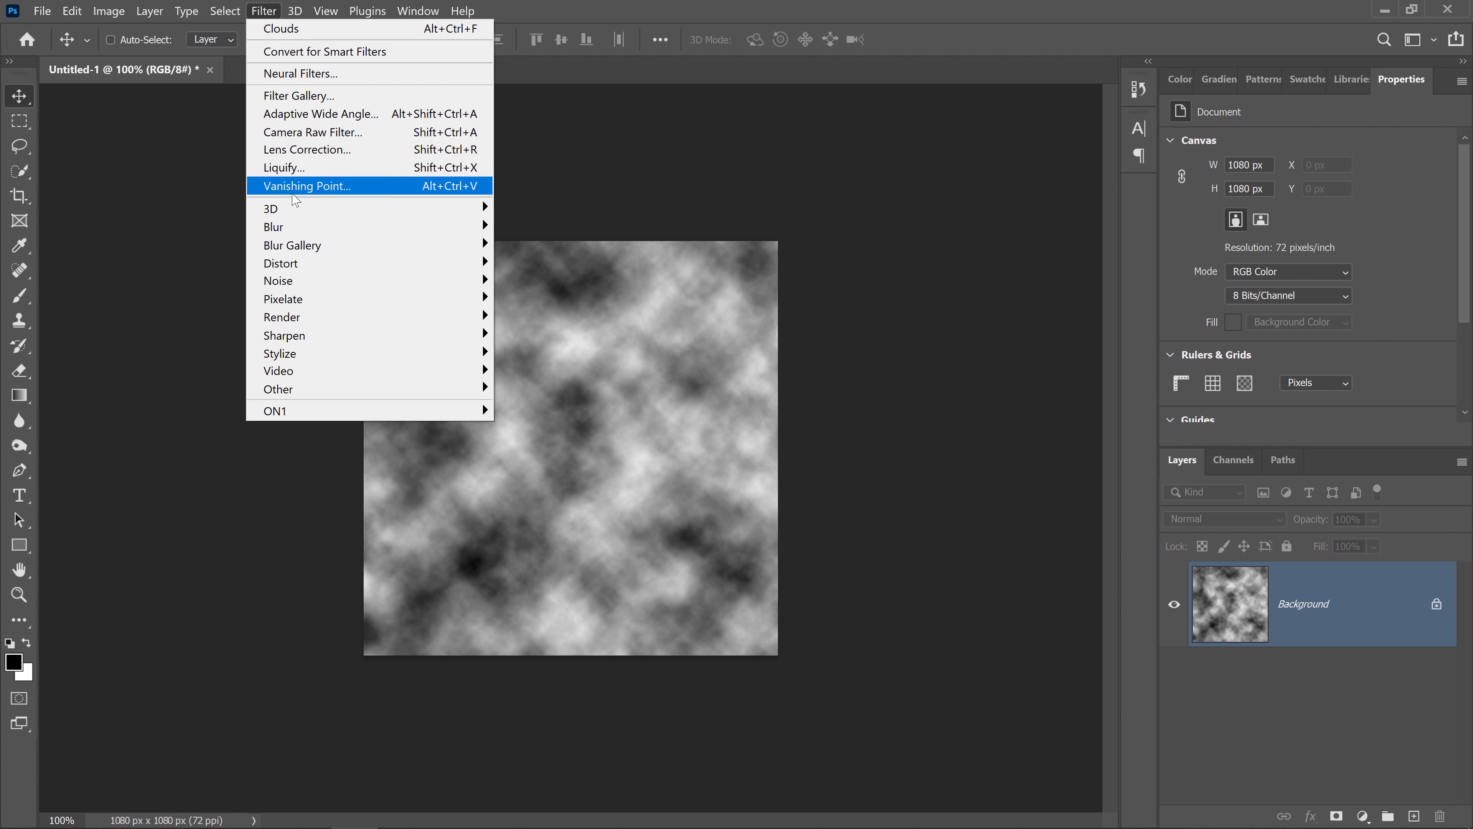
pyautogui.moveTo(310, 354)
pyautogui.click(534, 370)
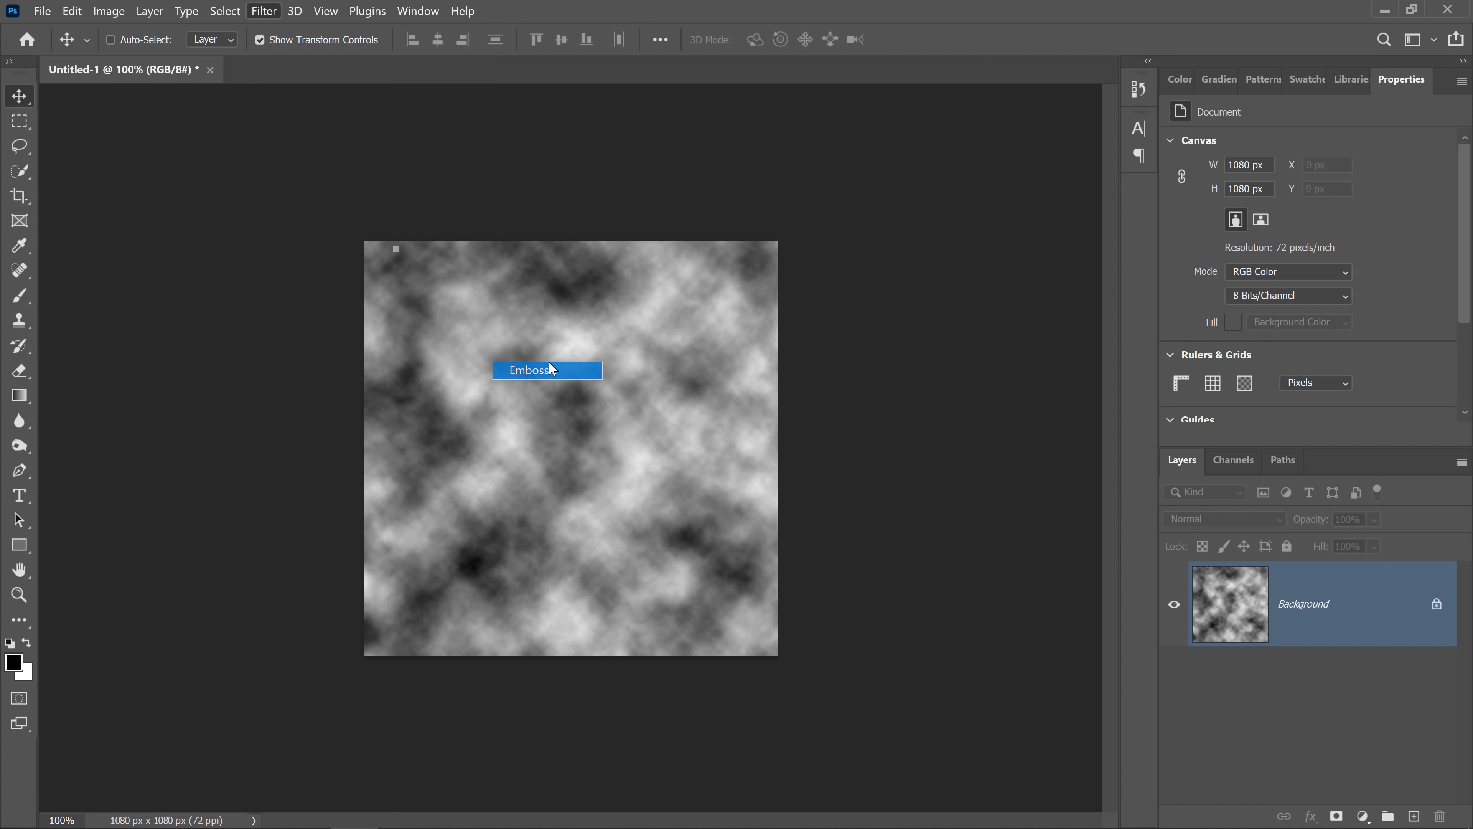
pyautogui.click(829, 157)
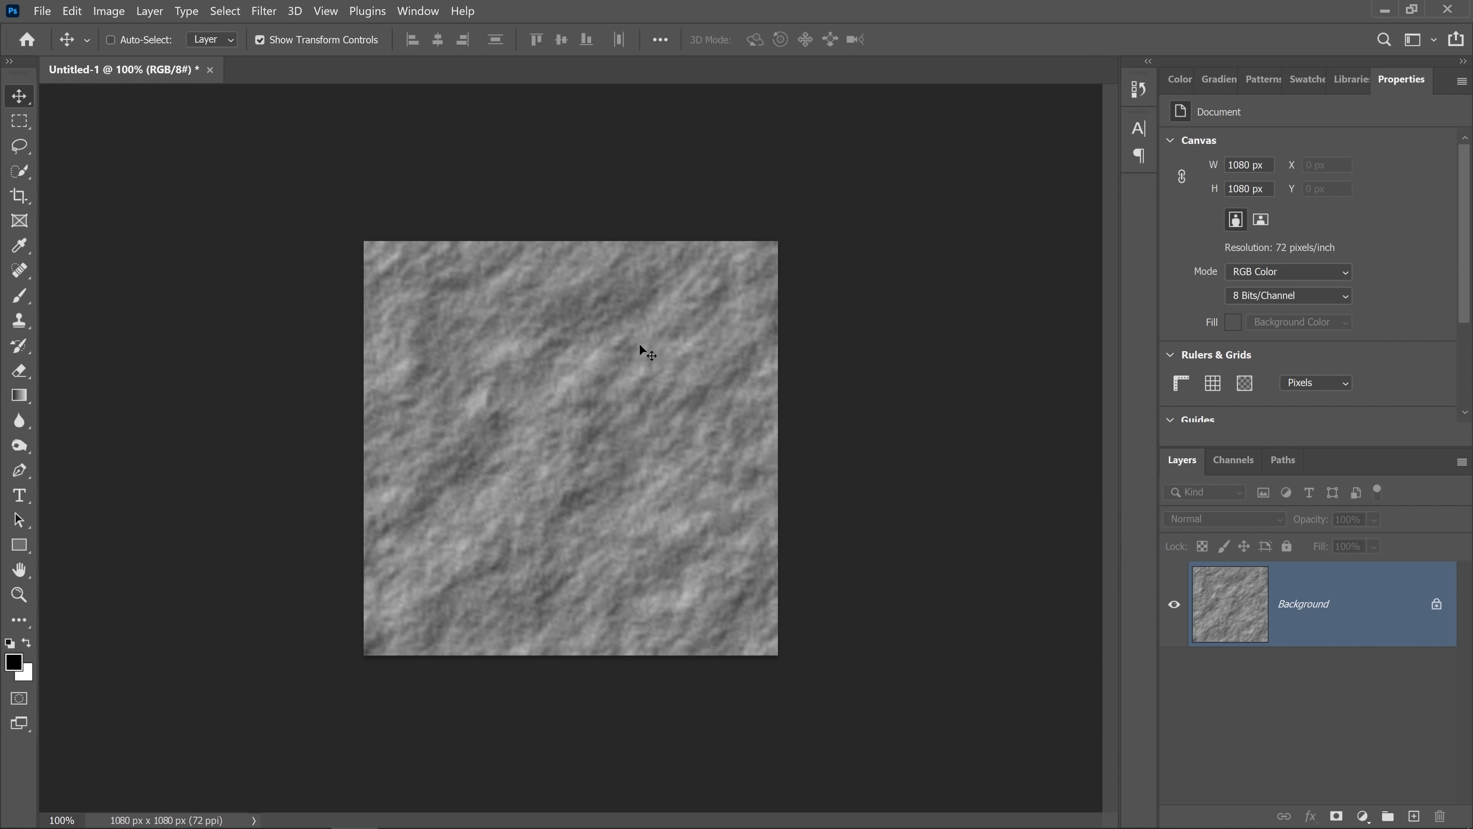
# Colorize the stone texture brown with a Hue/Saturation adjustment, using hue 31 and a reduced saturation
pyautogui.click(108, 11)
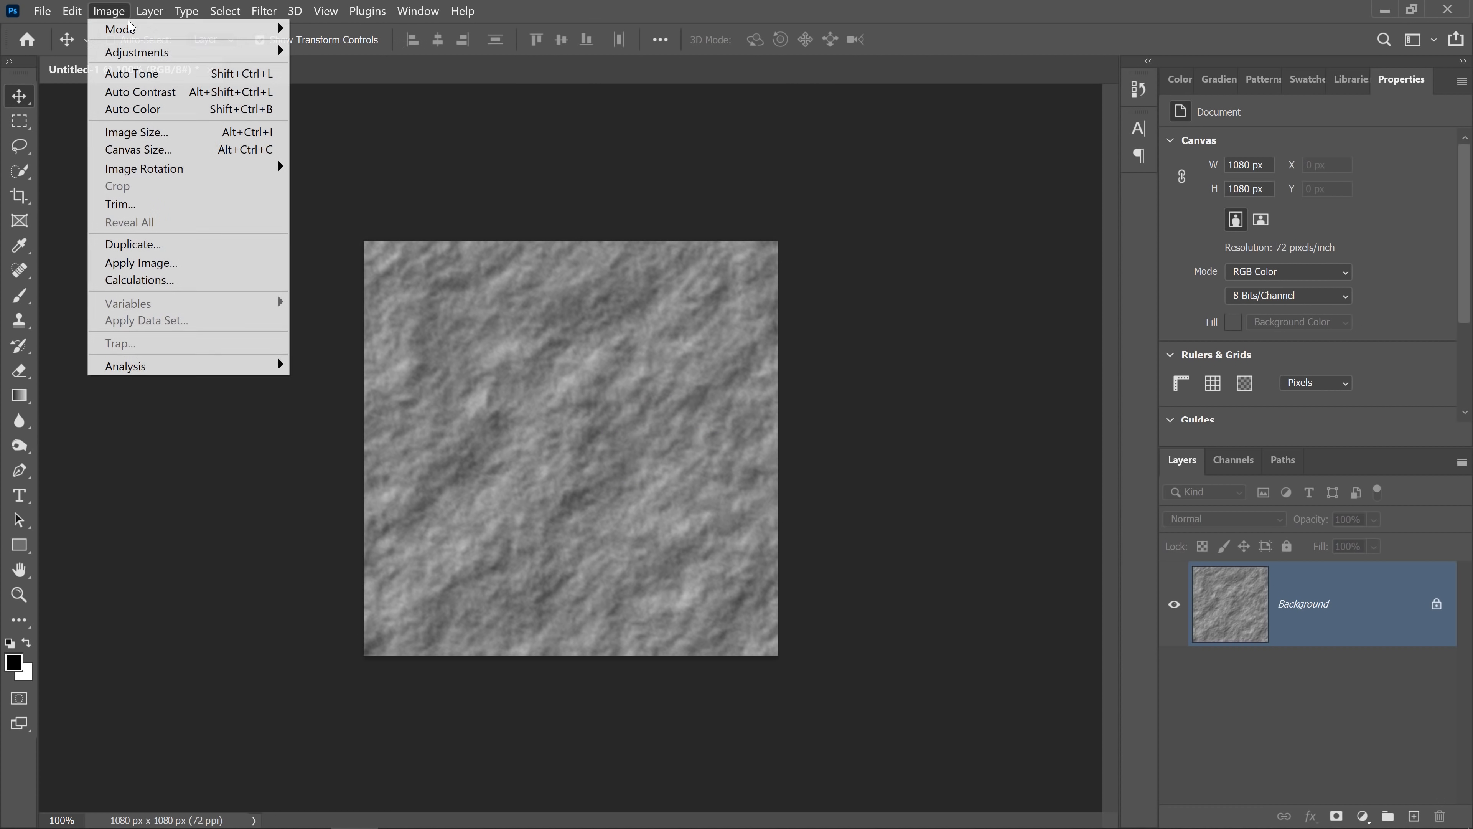
pyautogui.moveTo(128, 53)
pyautogui.click(348, 145)
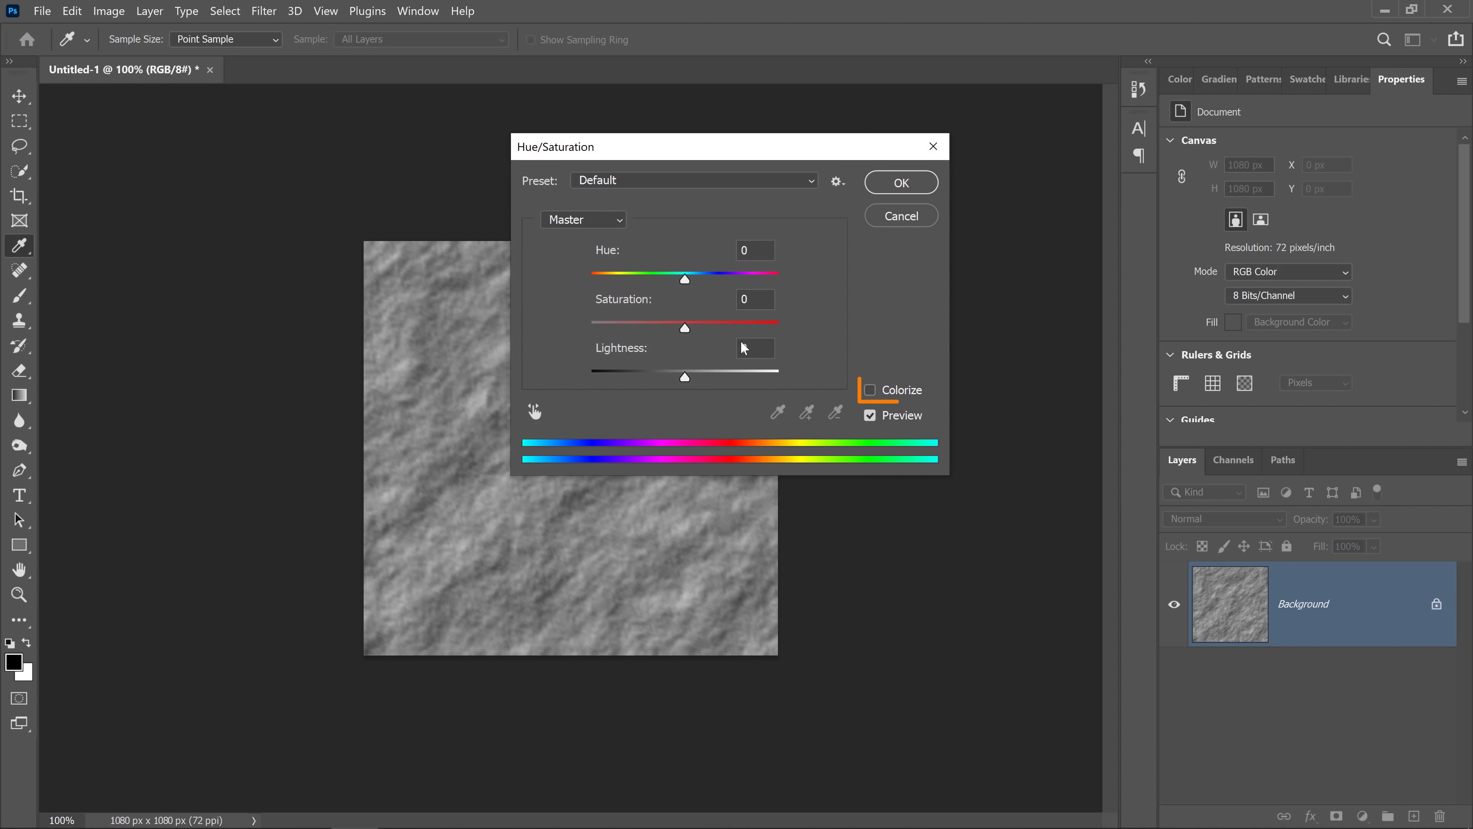
pyautogui.click(891, 389)
pyautogui.moveTo(591, 281); pyautogui.dragTo(608, 281)
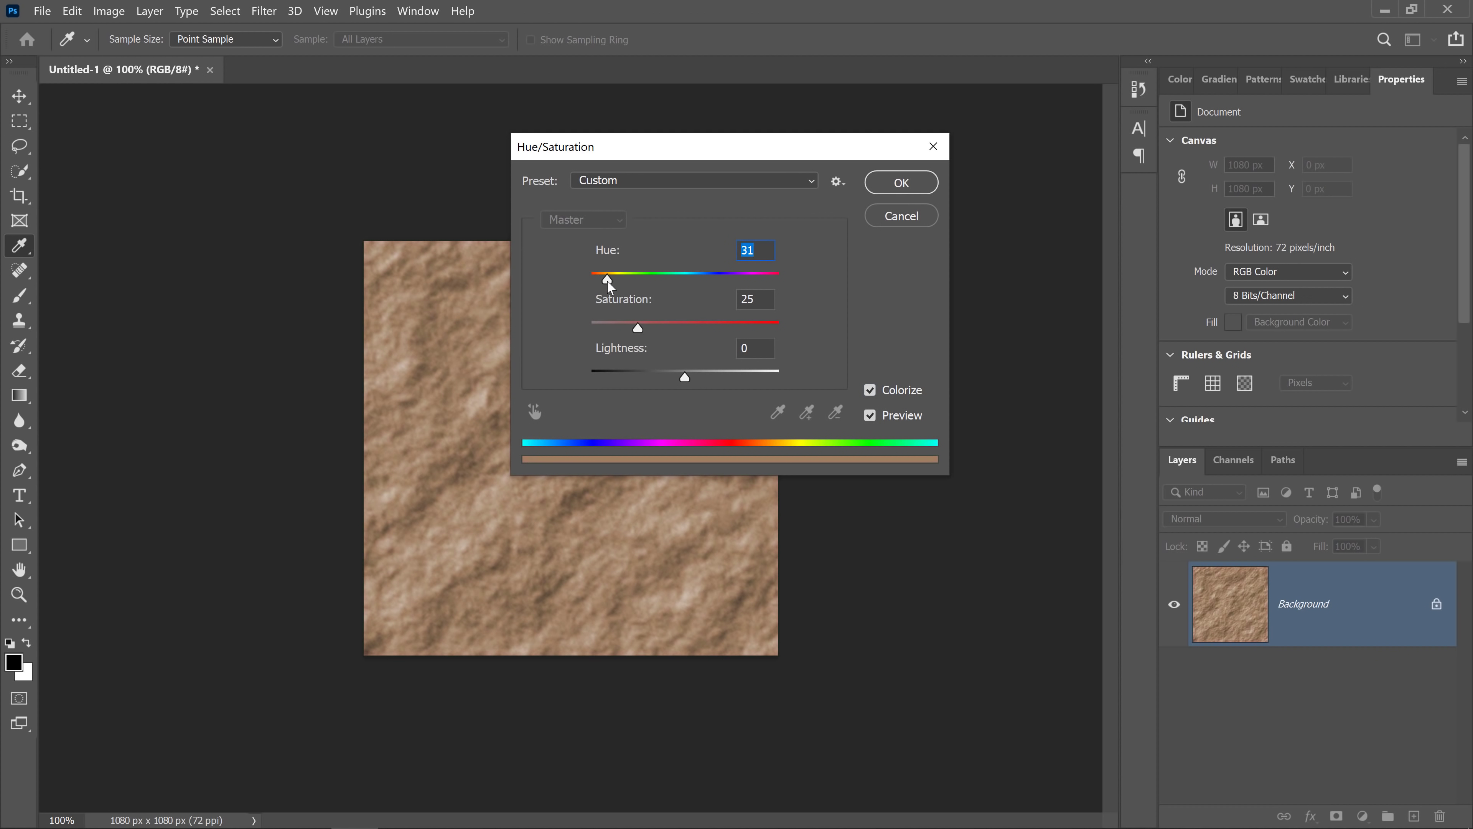
pyautogui.moveTo(637, 329); pyautogui.dragTo(612, 330)
pyautogui.click(902, 183)
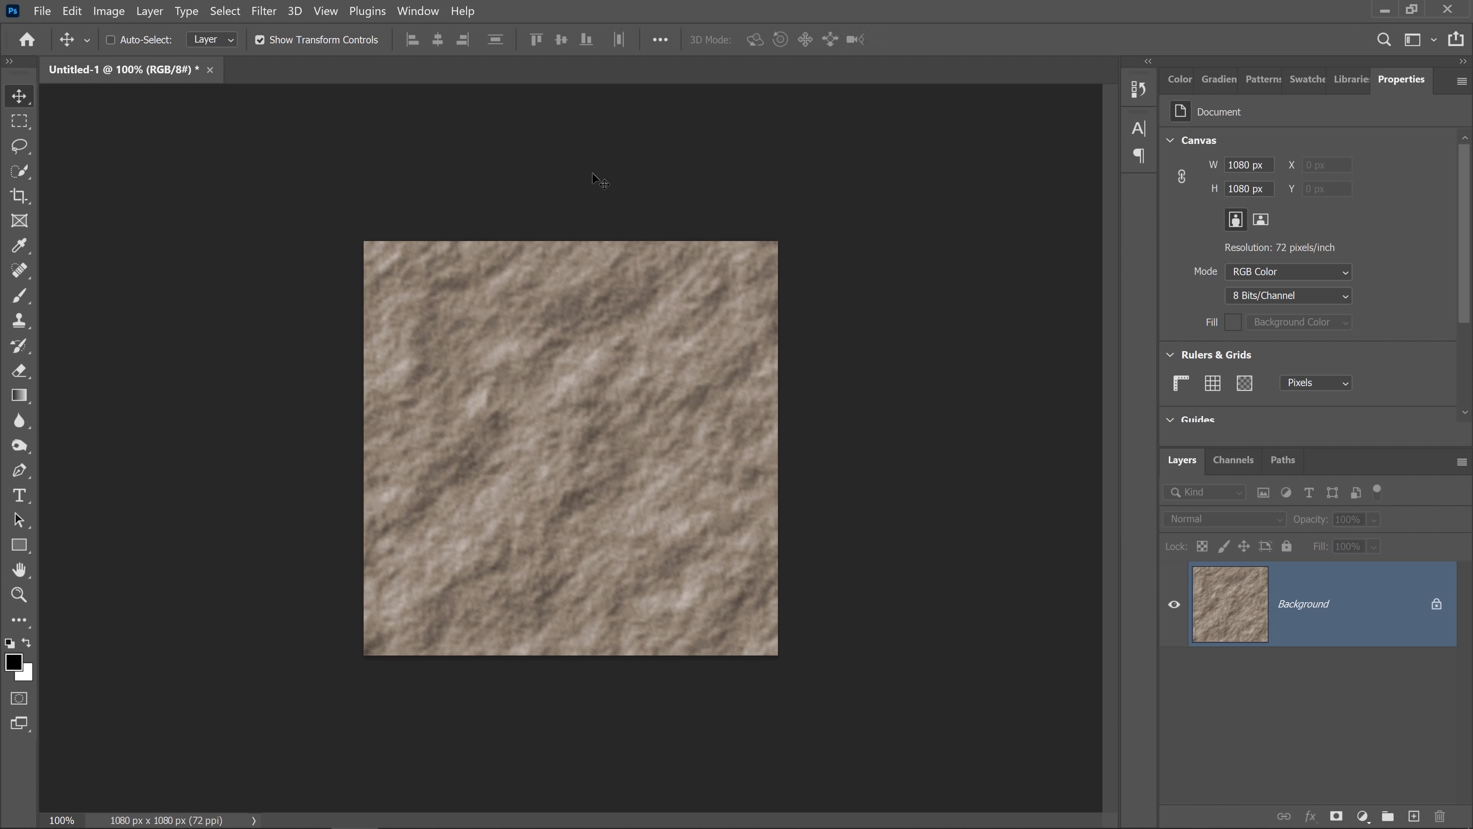
# Turn on Pattern Preview for the stone texture and inspect how the tiles repeat around the canvas
pyautogui.click(324, 17)
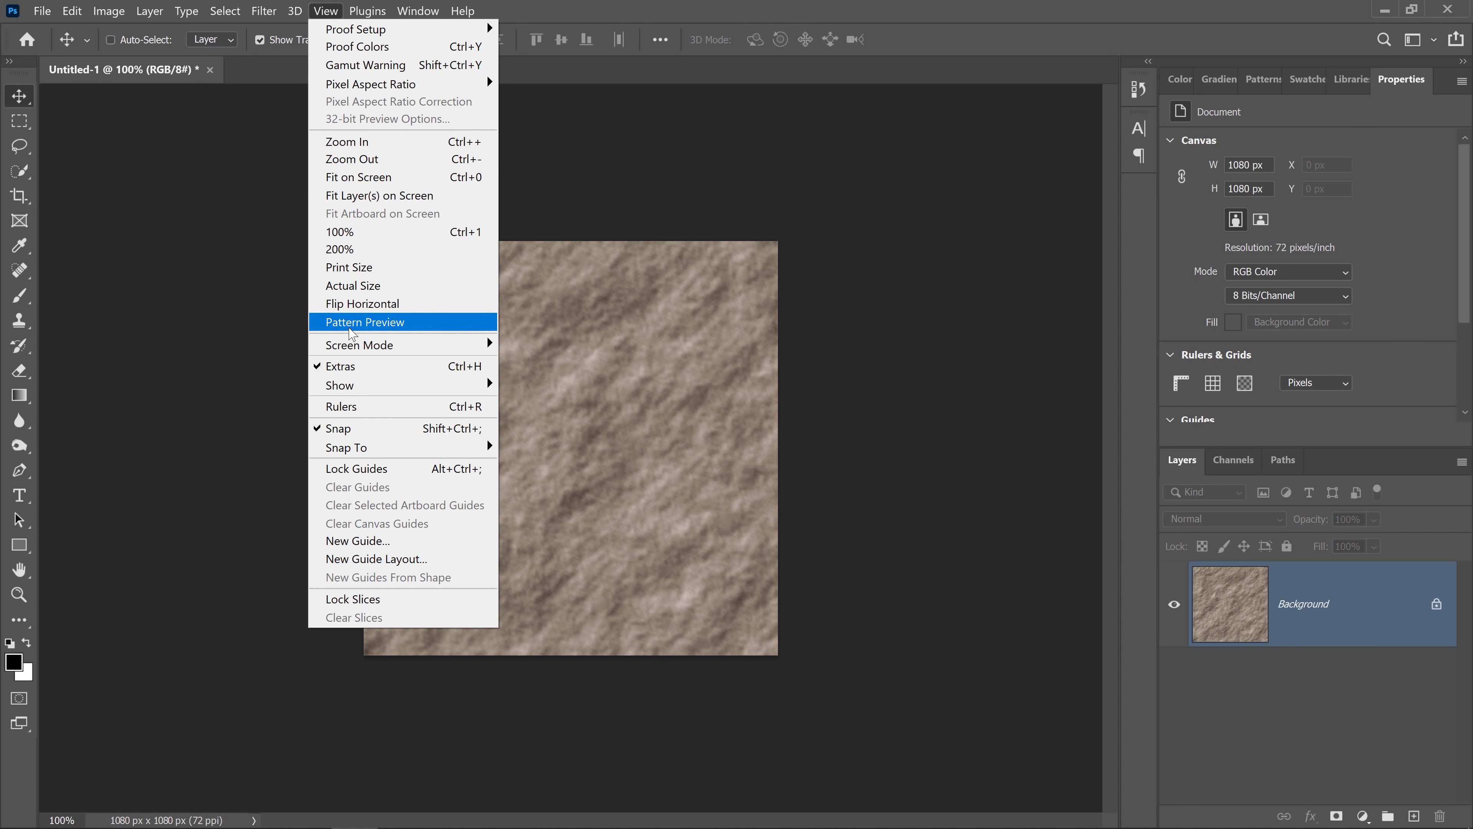
pyautogui.click(445, 322)
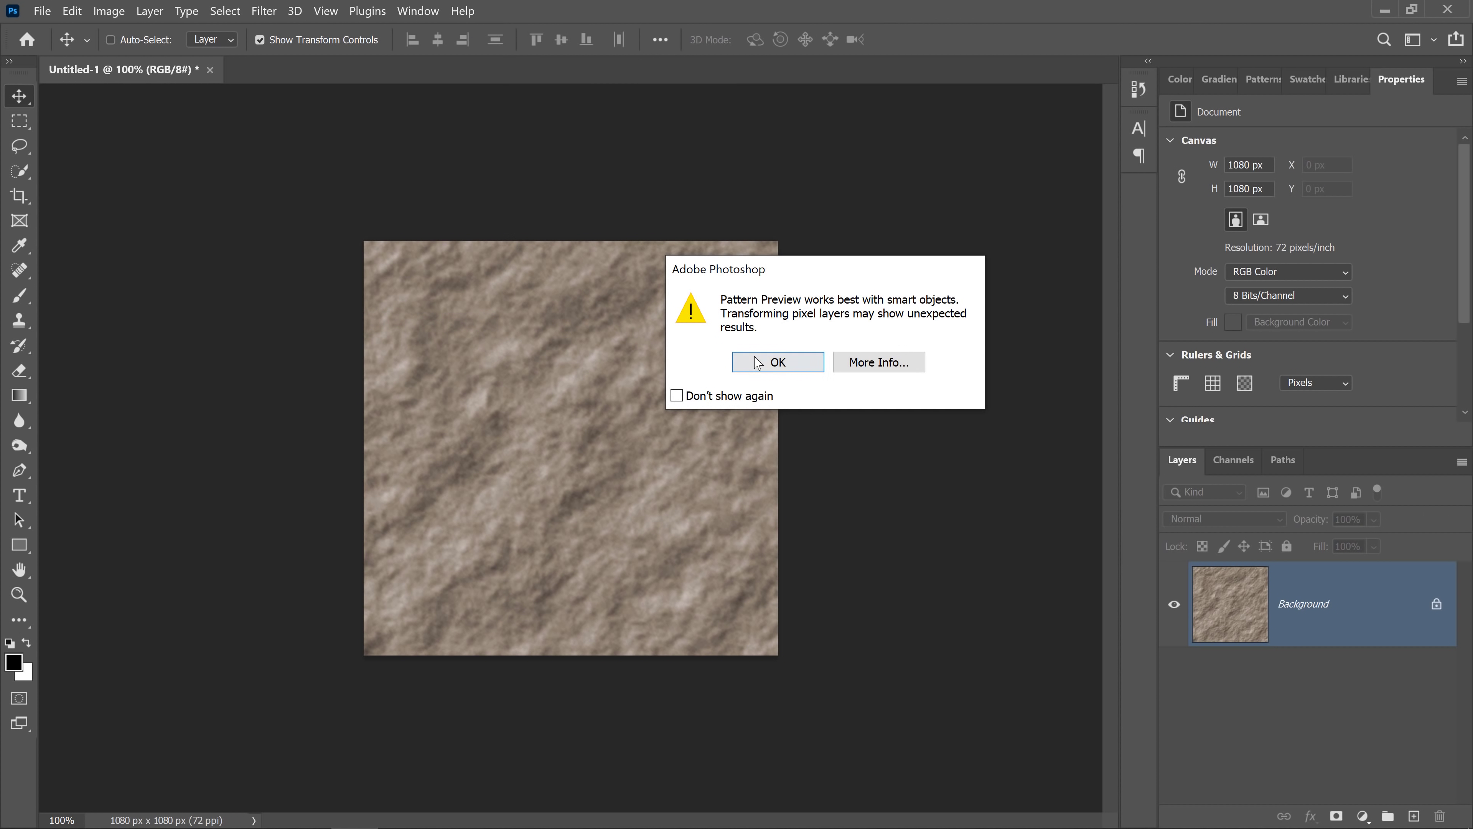
pyautogui.click(763, 363)
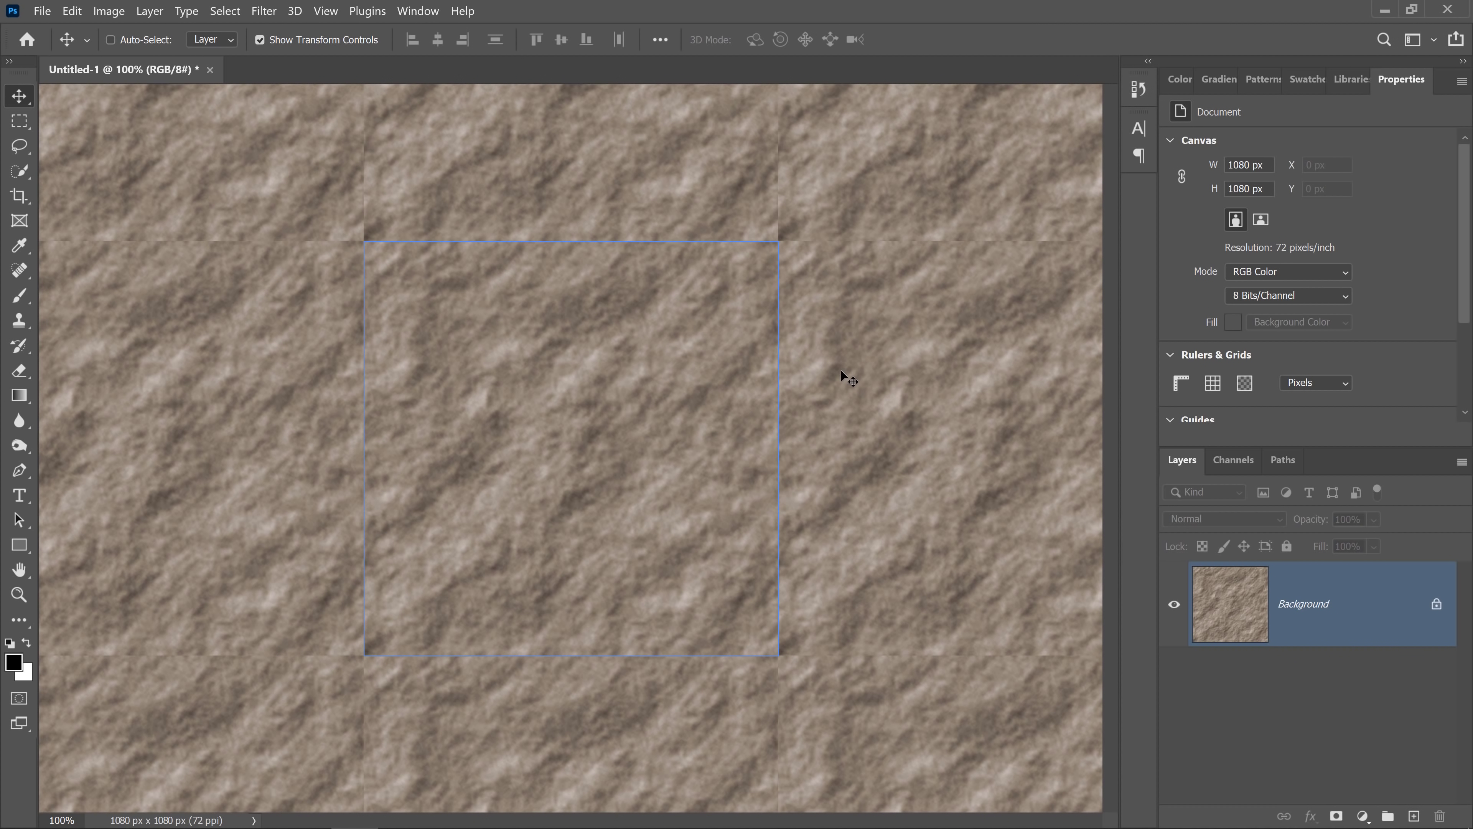
pyautogui.scroll(-15, 848, 359)
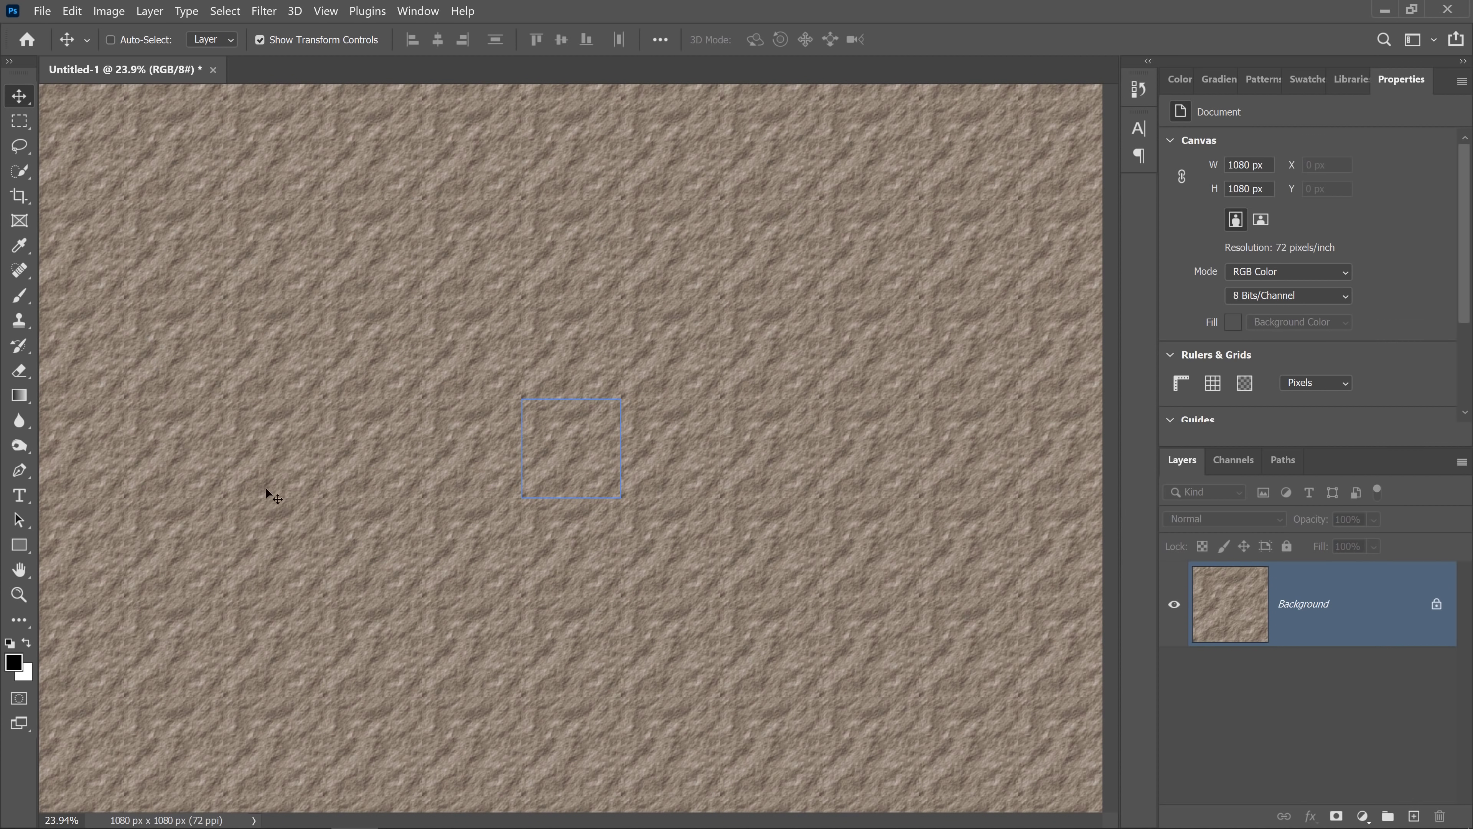
pyautogui.scroll(10, 580, 509)
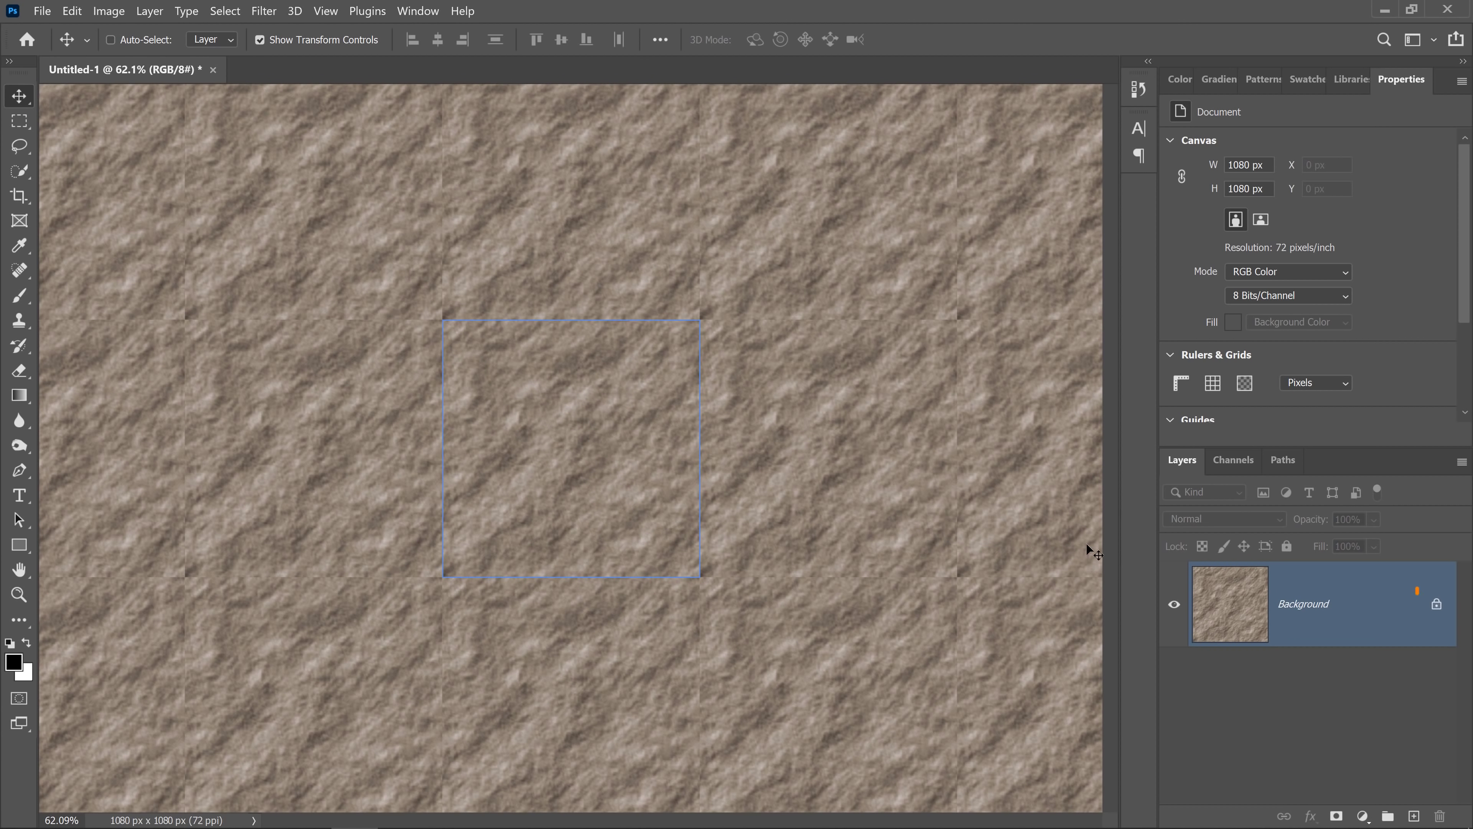
# Unlock the Background layer and shift the texture diagonally by about half a tile so the seams cross the canvas centre
pyautogui.click(1436, 604)
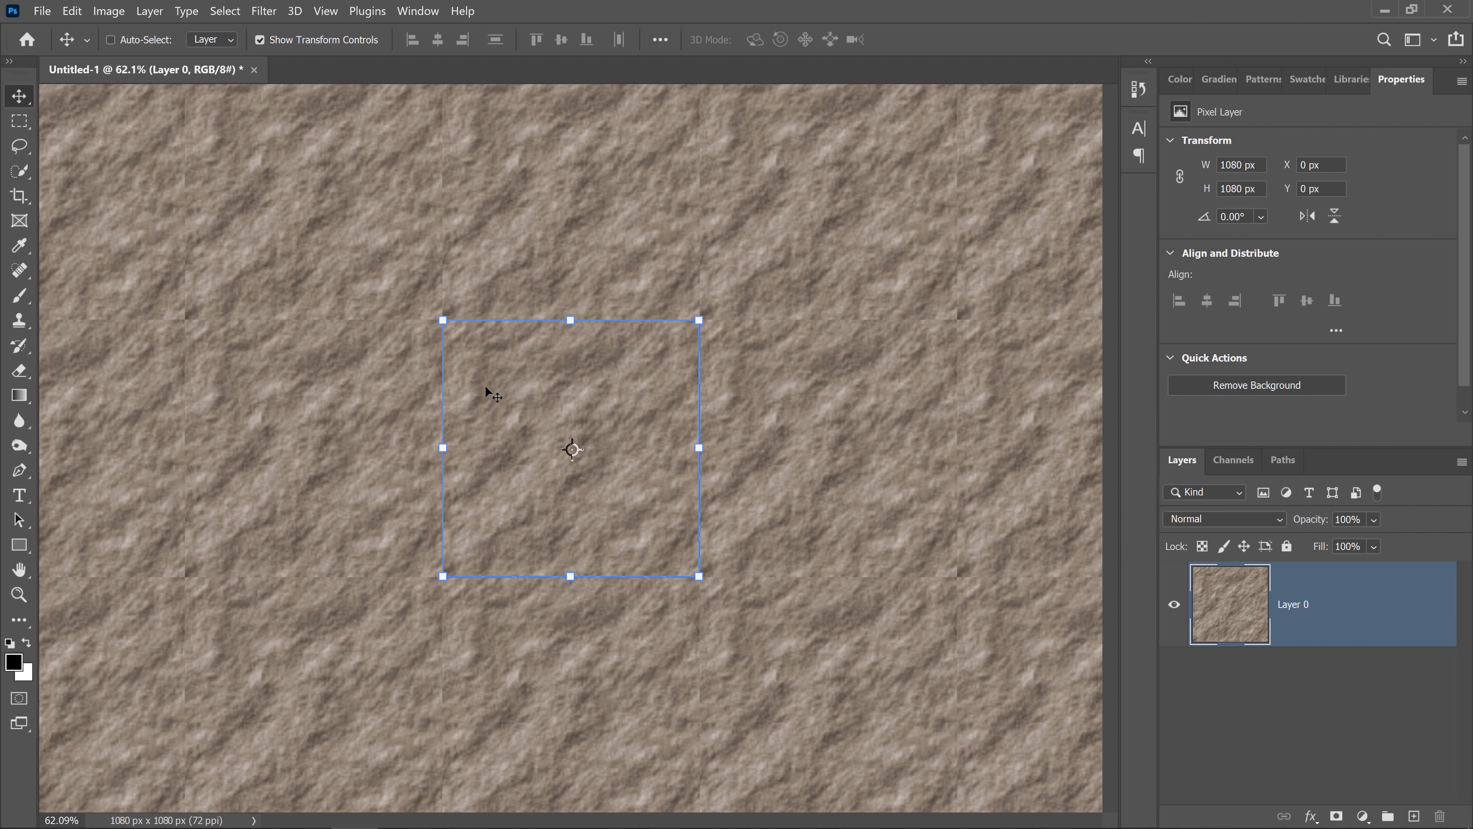
pyautogui.moveTo(494, 394); pyautogui.dragTo(622, 508)
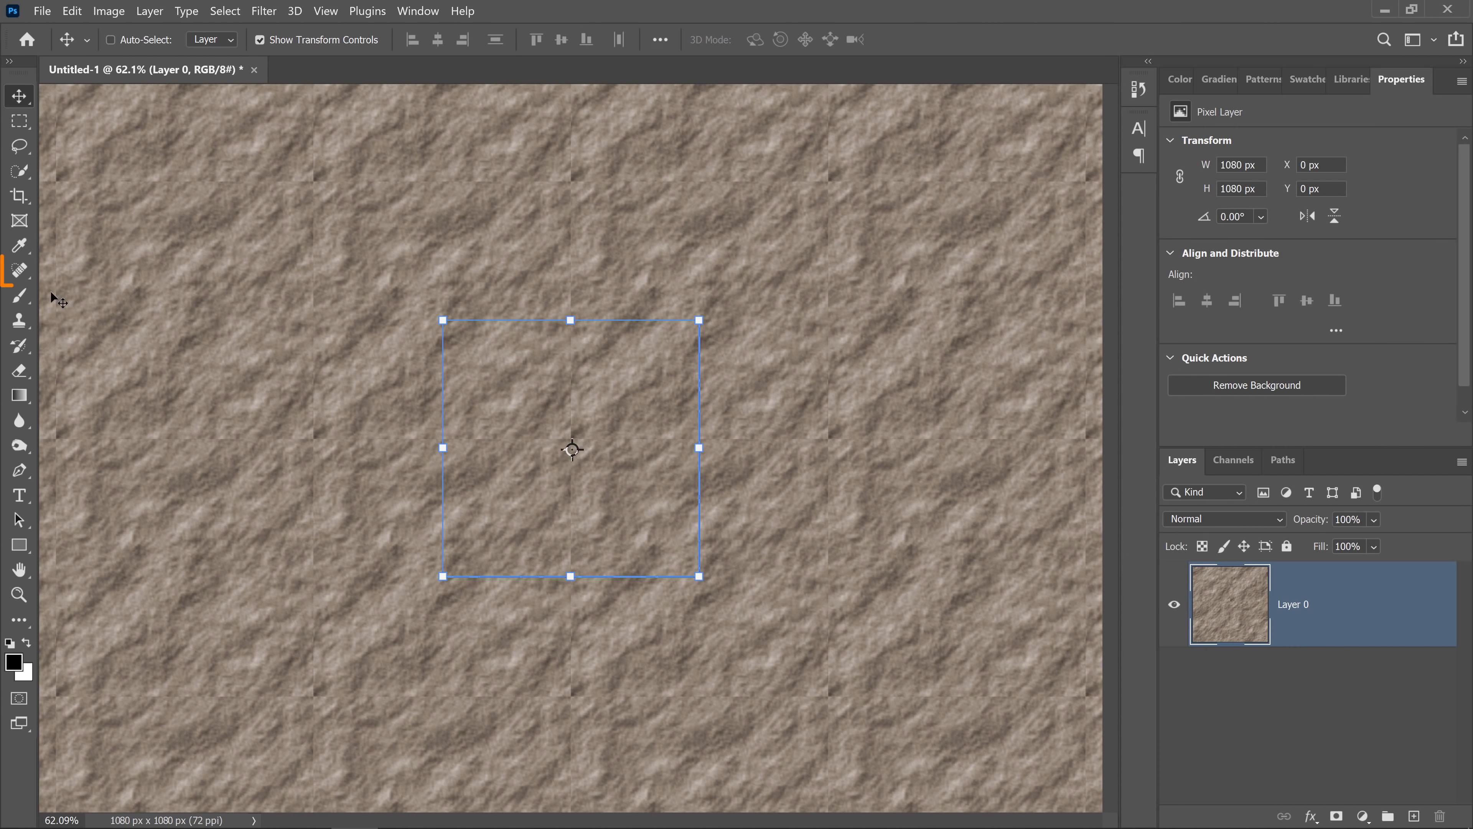
# Heal the horizontal and vertical seams through the canvas centre with the Spot Healing Brush at size 50
pyautogui.click(21, 274)
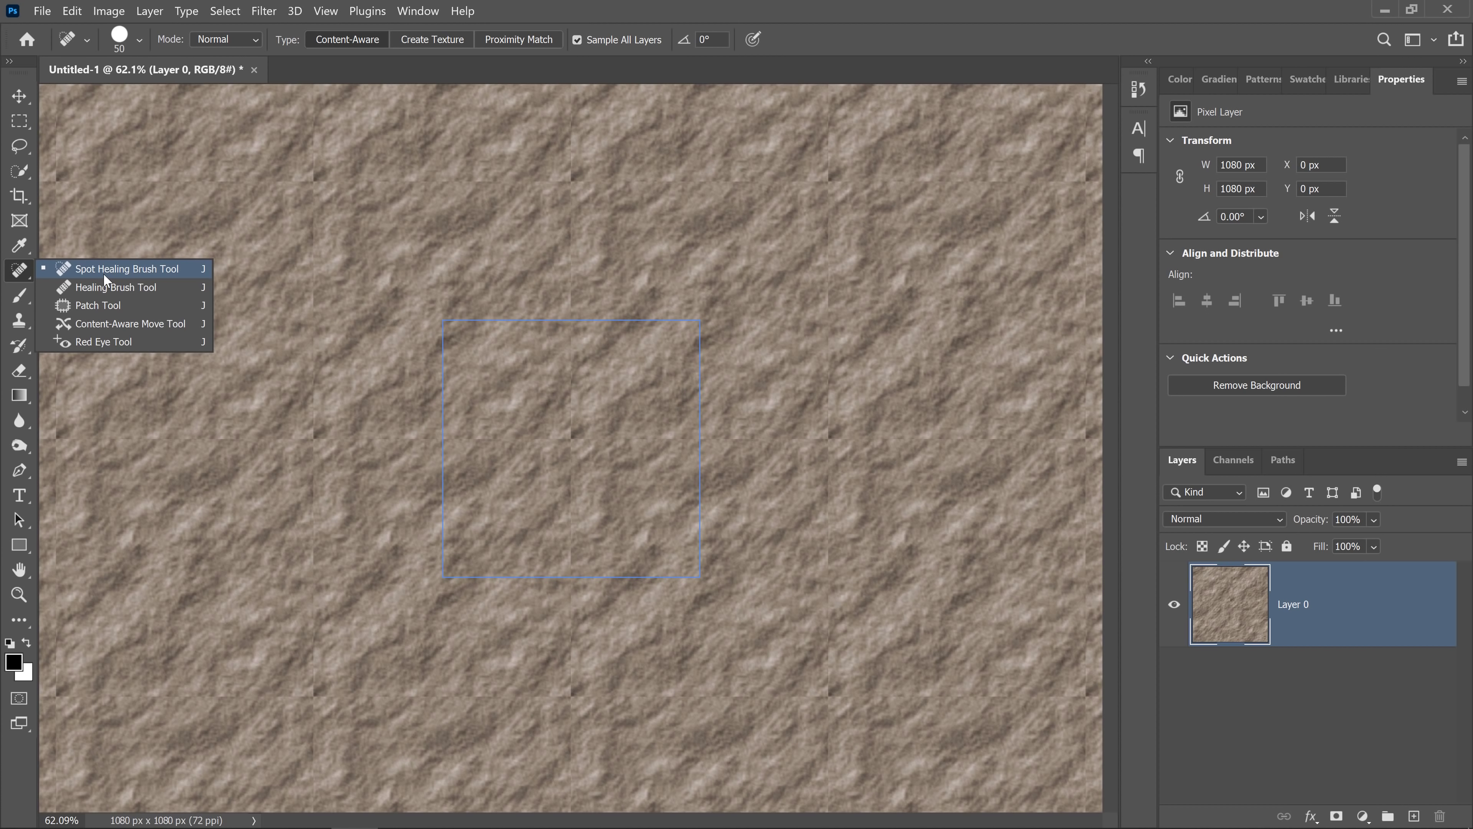
pyautogui.click(104, 273)
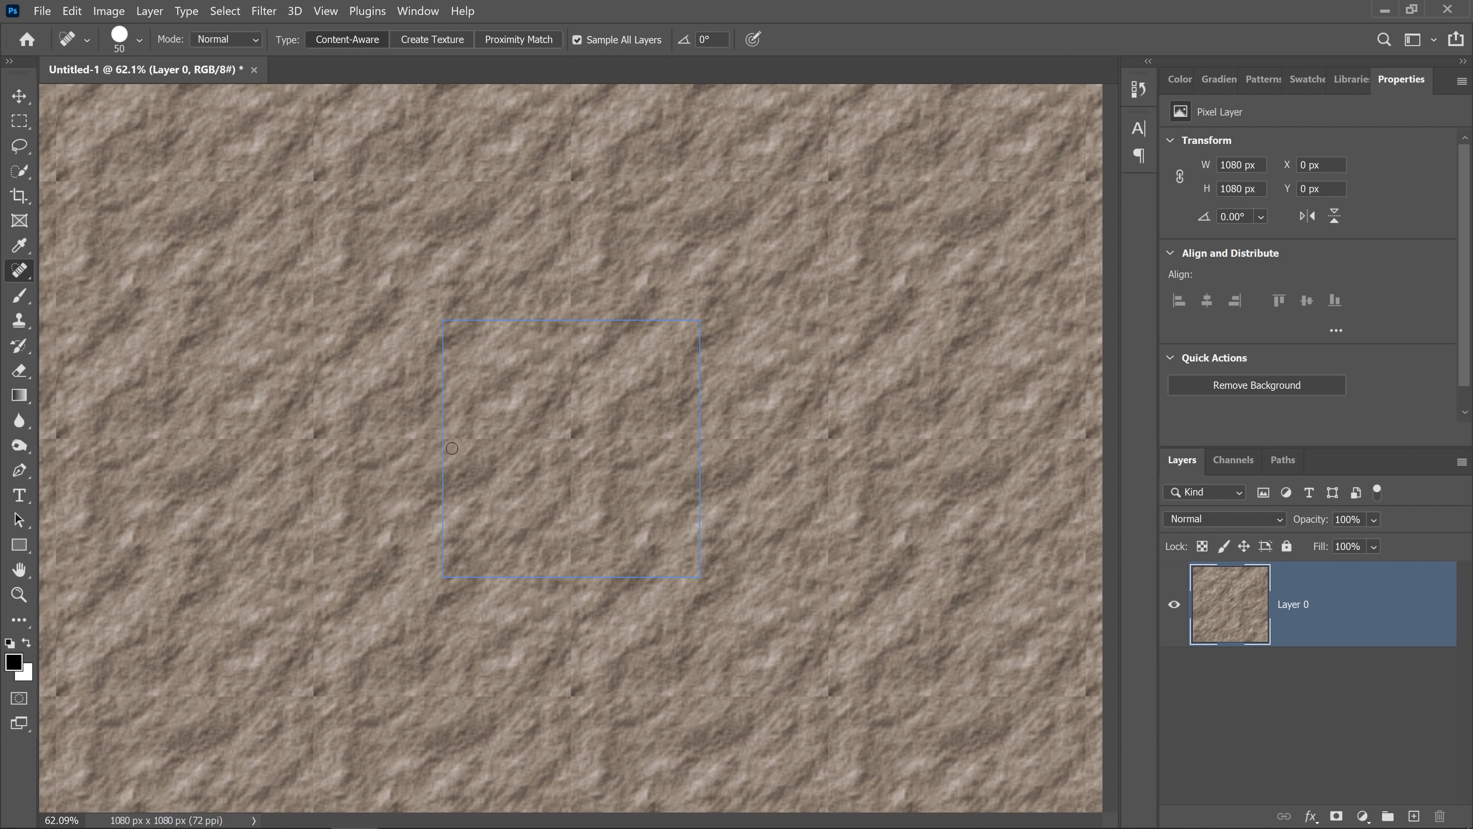
pyautogui.moveTo(443, 436); pyautogui.dragTo(700, 439)
pyautogui.moveTo(570, 323); pyautogui.dragTo(572, 574)
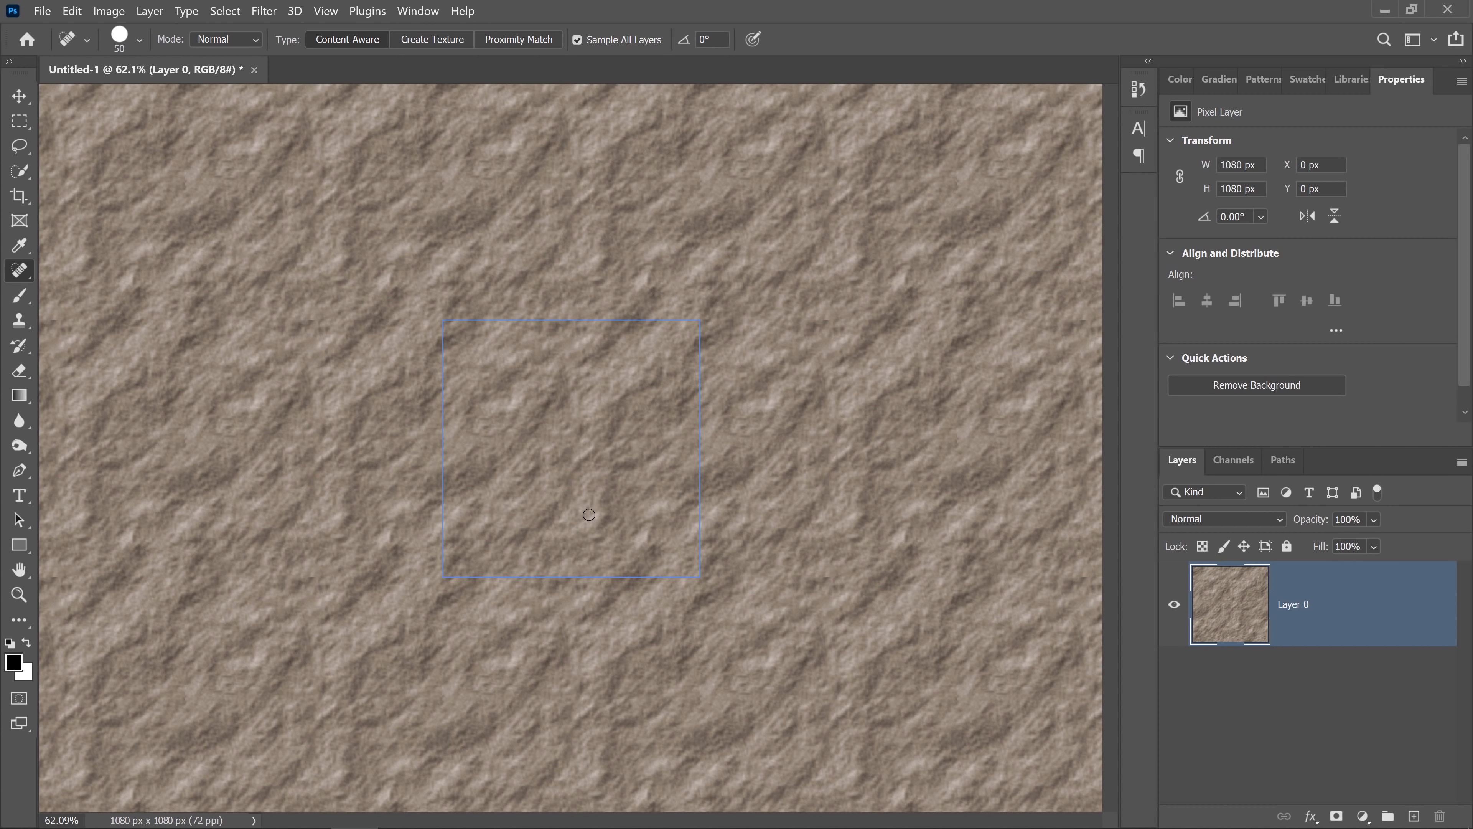
# Shift the stone texture across the canvas with the Move tool to check that it repeats without seams
pyautogui.press('v')
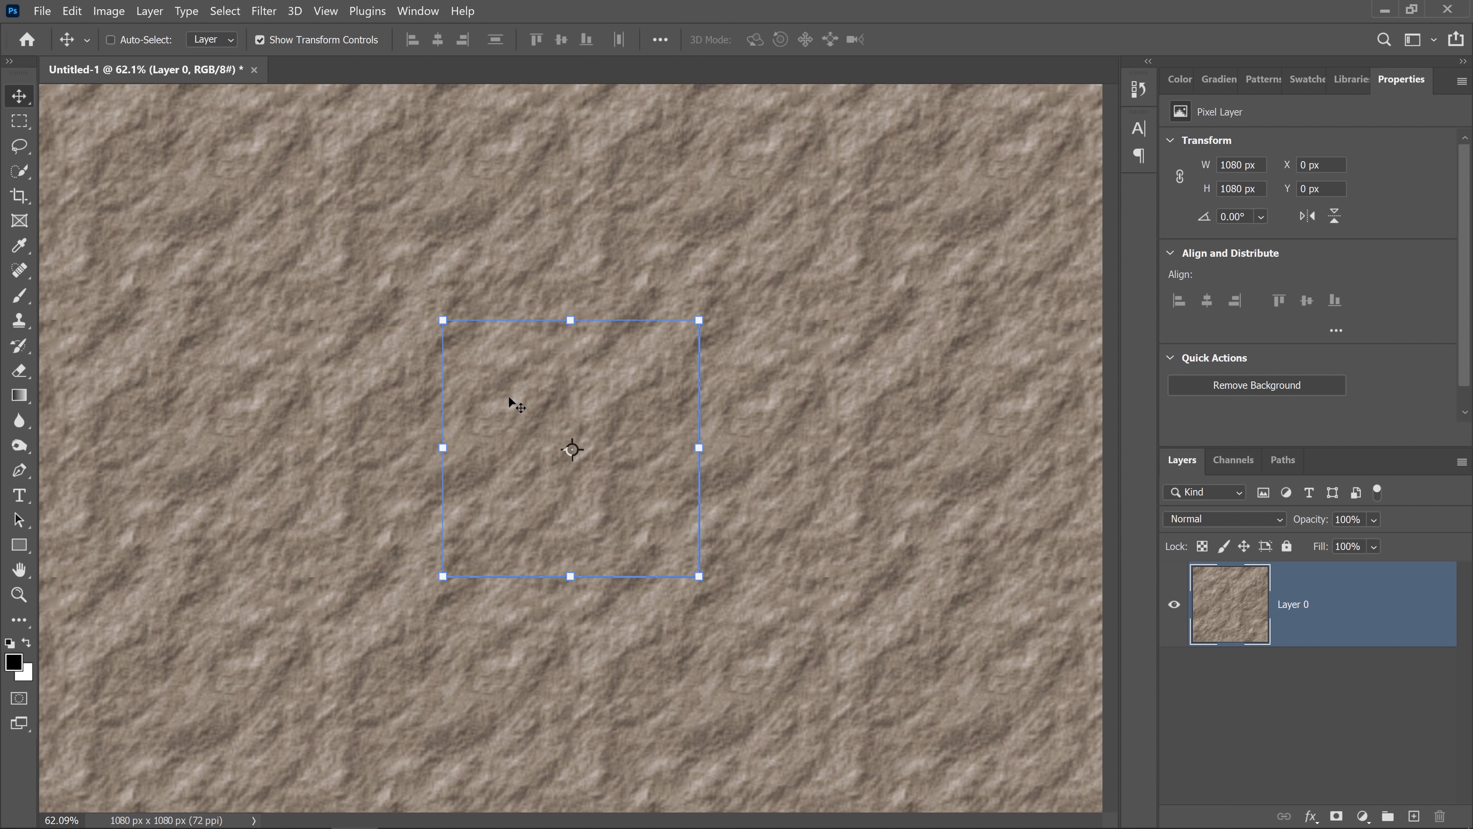
pyautogui.moveTo(508, 396); pyautogui.dragTo(618, 404)
pyautogui.moveTo(618, 478); pyautogui.dragTo(630, 420)
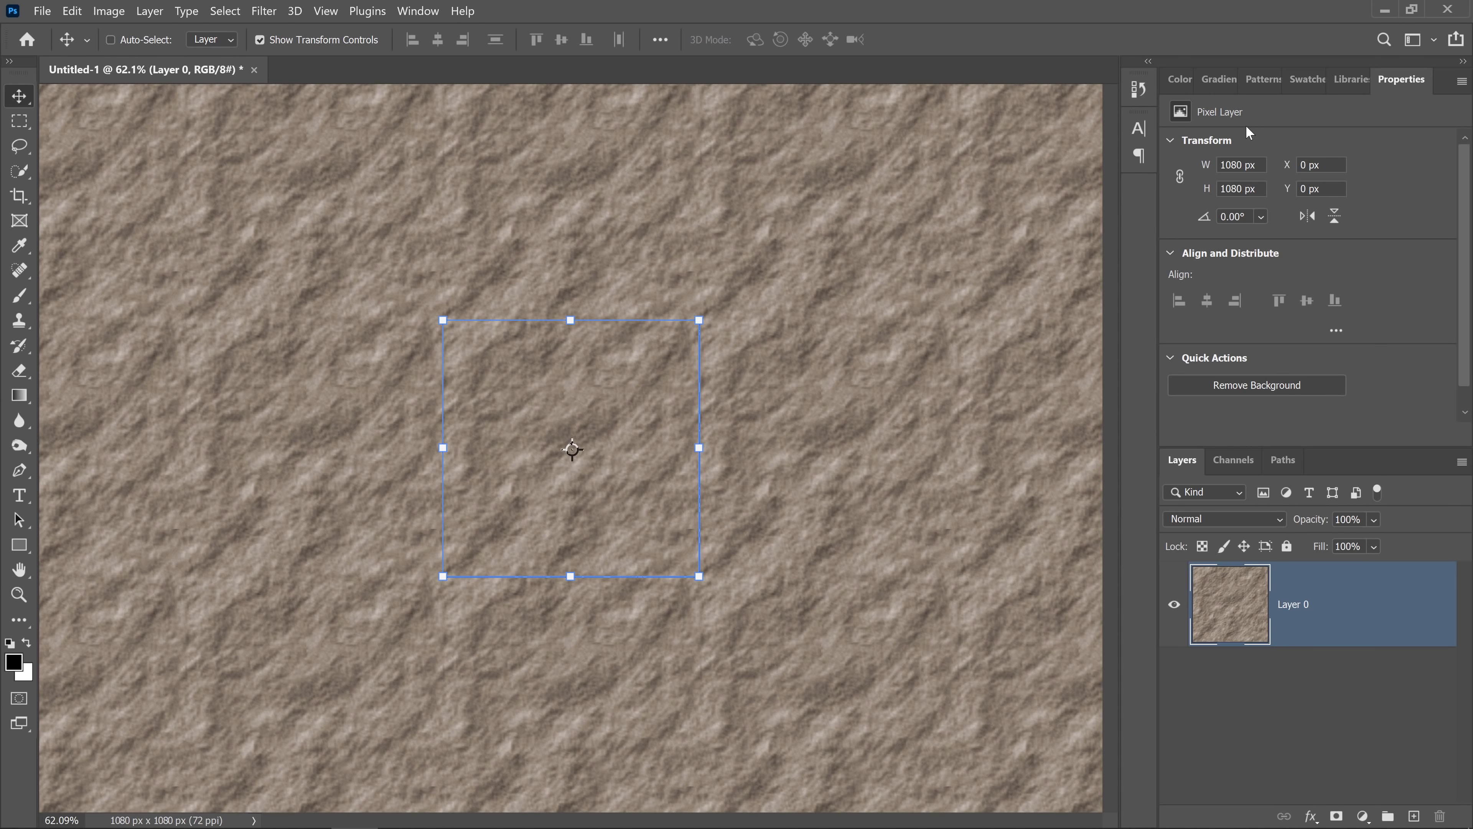
# Place the Leaf graphic from the library on the texture and scale it down into the tile's lower-right area
pyautogui.click(1350, 89)
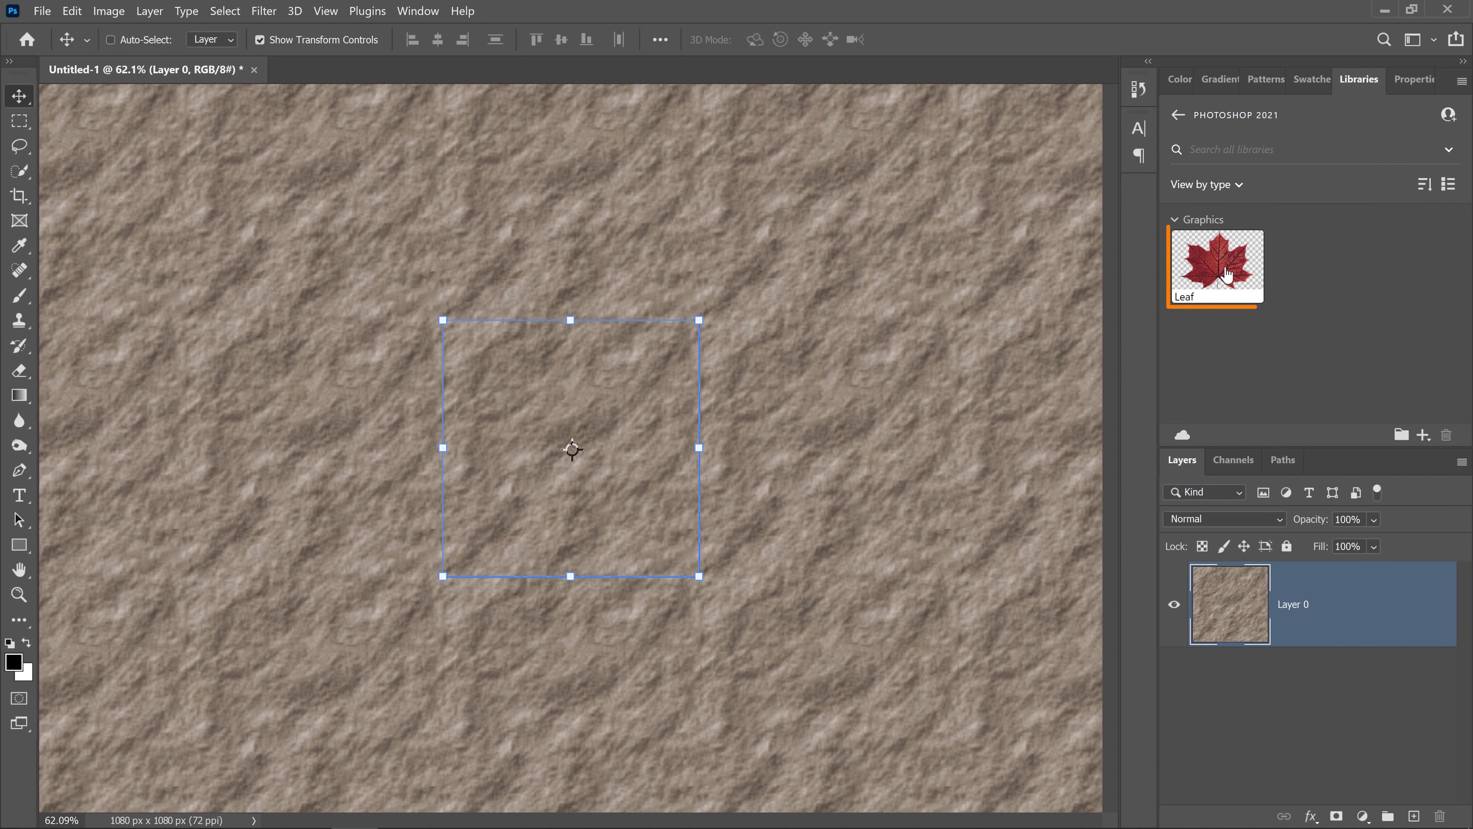
pyautogui.moveTo(1218, 271); pyautogui.dragTo(605, 437)
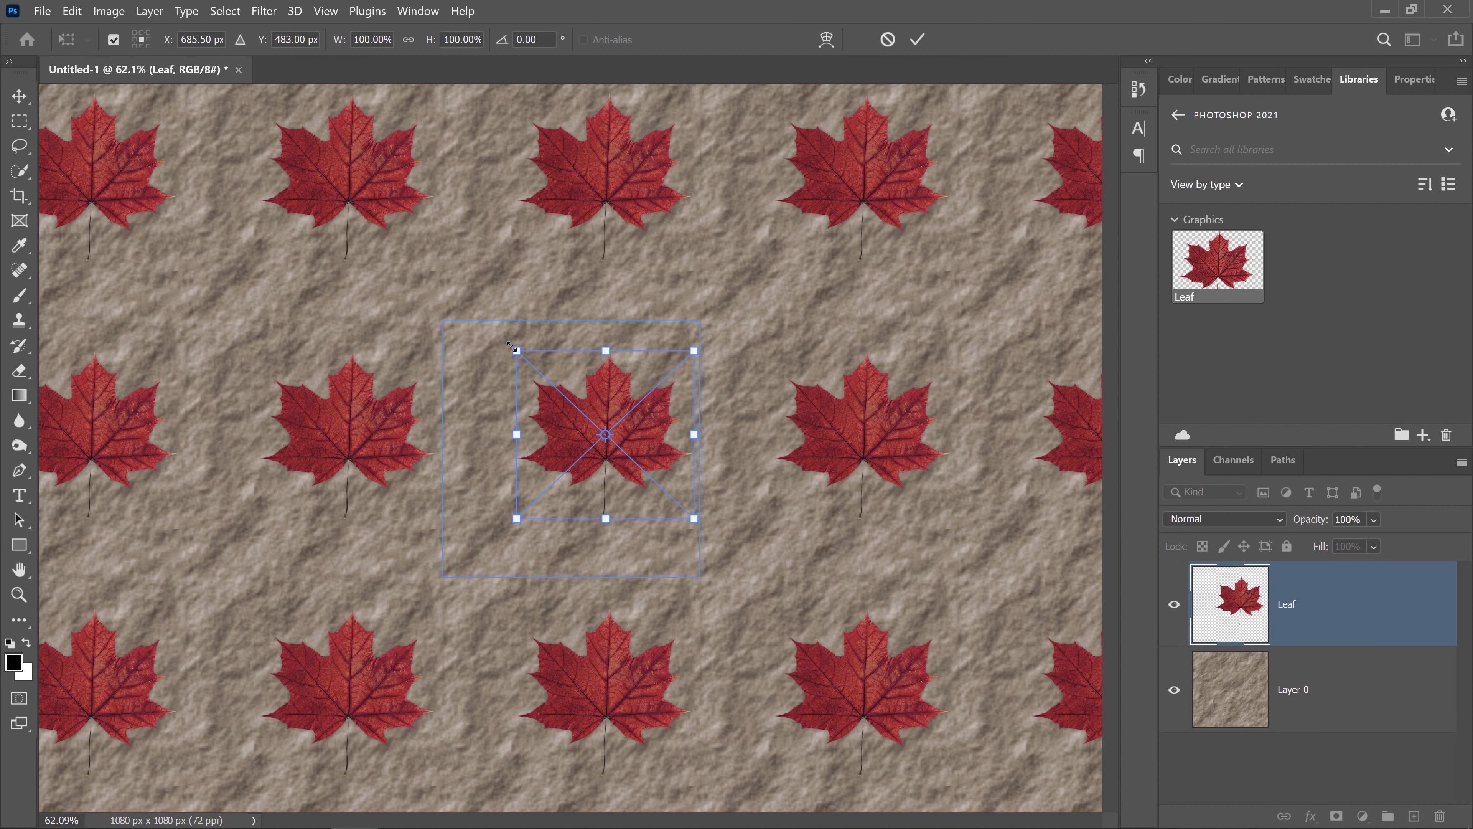
pyautogui.moveTo(511, 346); pyautogui.dragTo(652, 518)
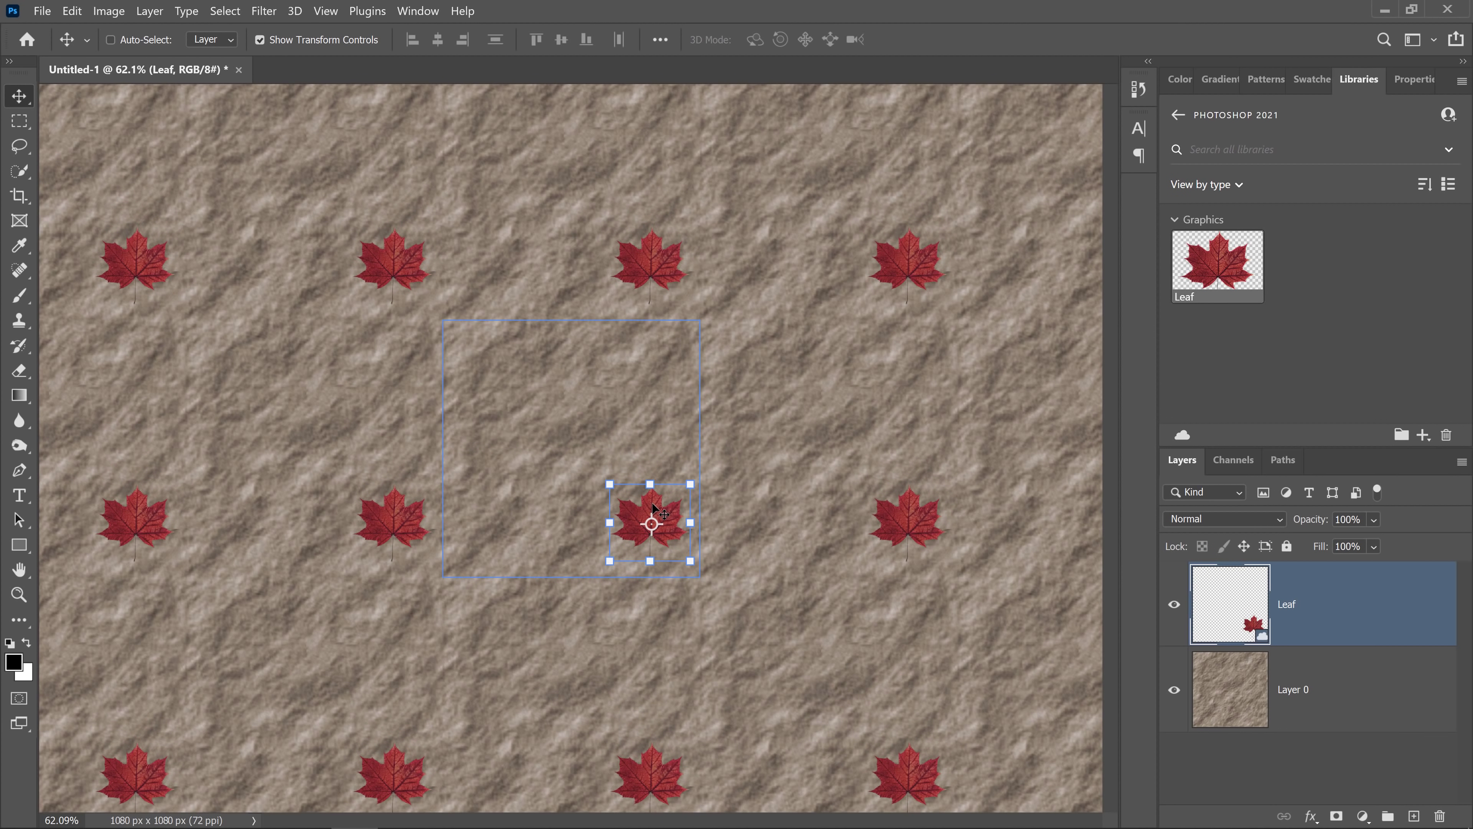
# Duplicate the leaf twice, placing a rotated copy at the tile's upper left and a smaller rotated copy at its upper right
pyautogui.moveTo(651, 503); pyautogui.dragTo(666, 375)
pyautogui.press('Return')
pyautogui.hotkey('ctrl', 't')
pyautogui.press('Return')
# Select the stone layer, inspect the repeating leaf design, and define it as a pattern
pyautogui.click(1325, 772)
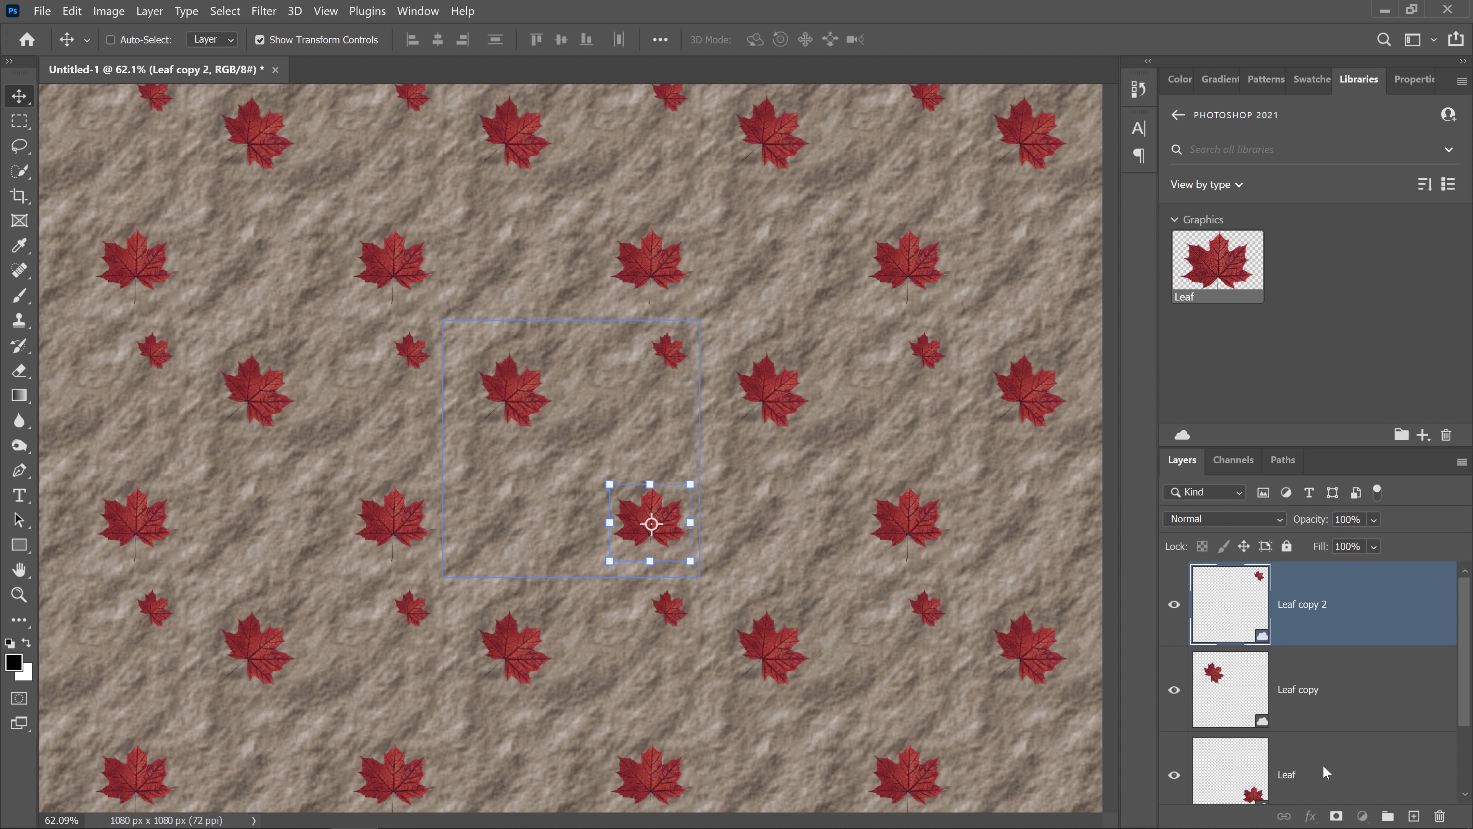
pyautogui.scroll(-3, 1324, 769)
pyautogui.click(1324, 768)
pyautogui.scroll(-8, 871, 548)
pyautogui.scroll(8, 873, 553)
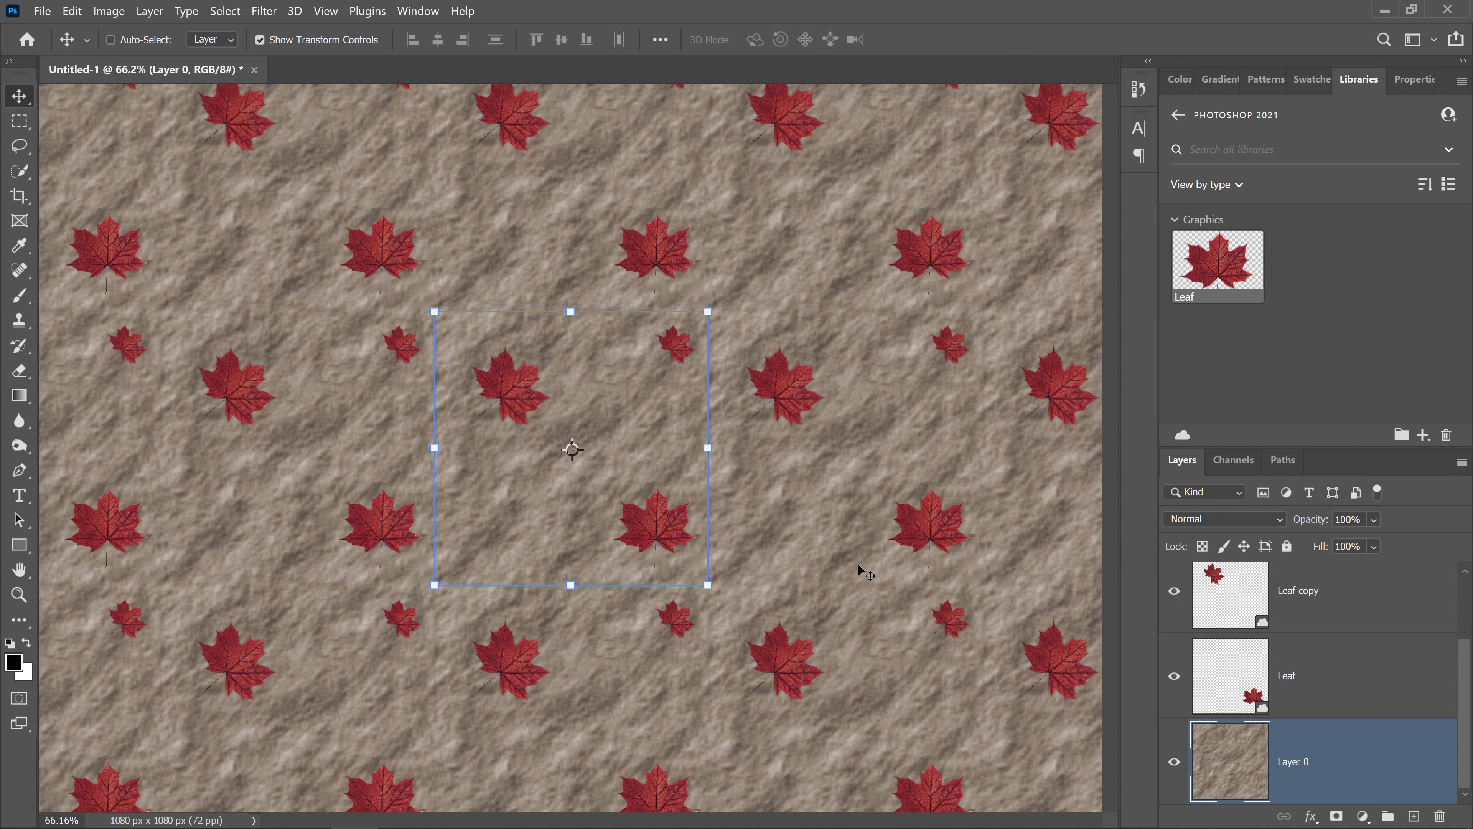
pyautogui.click(72, 10)
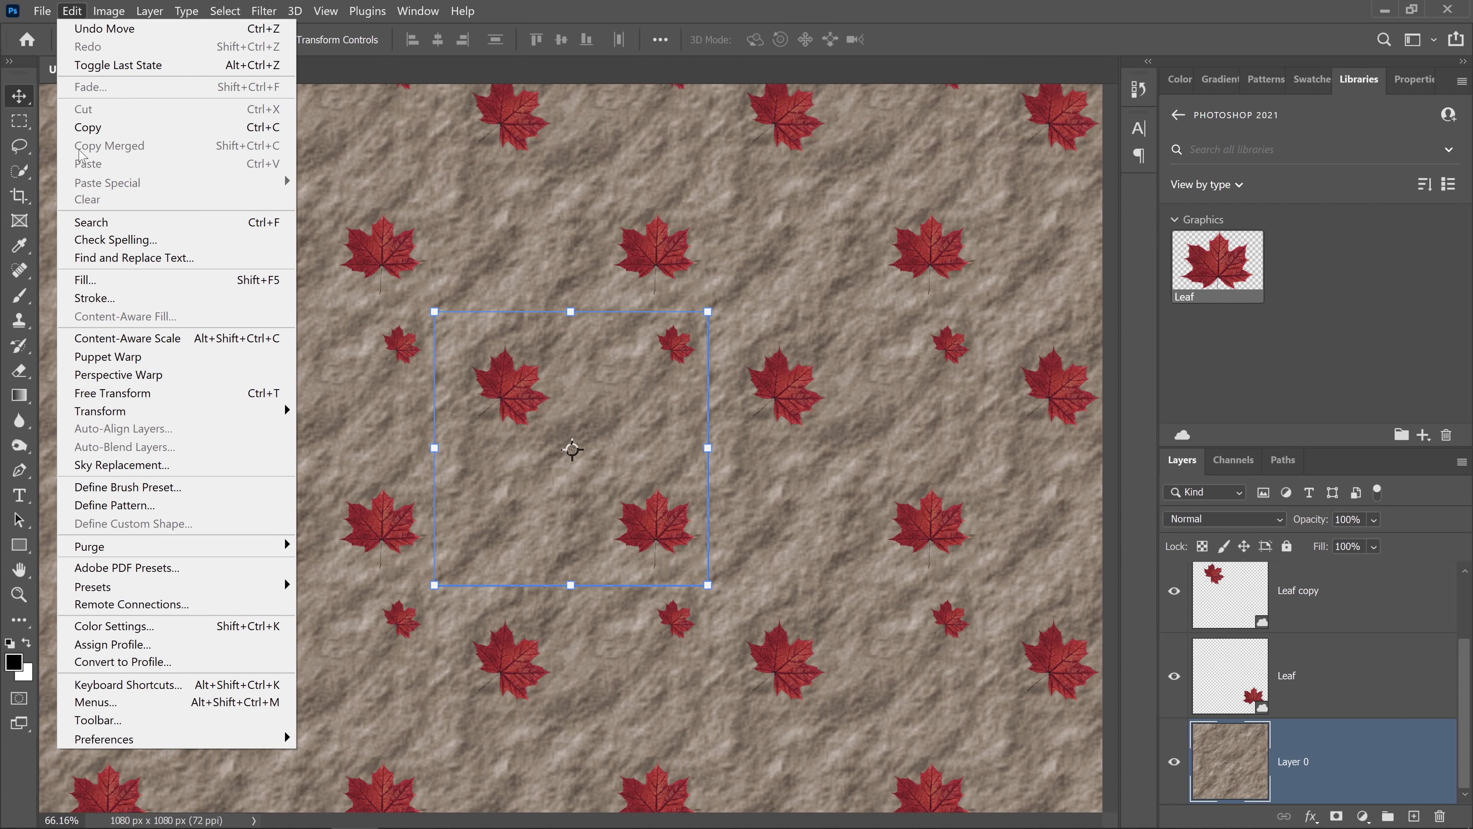
pyautogui.click(114, 505)
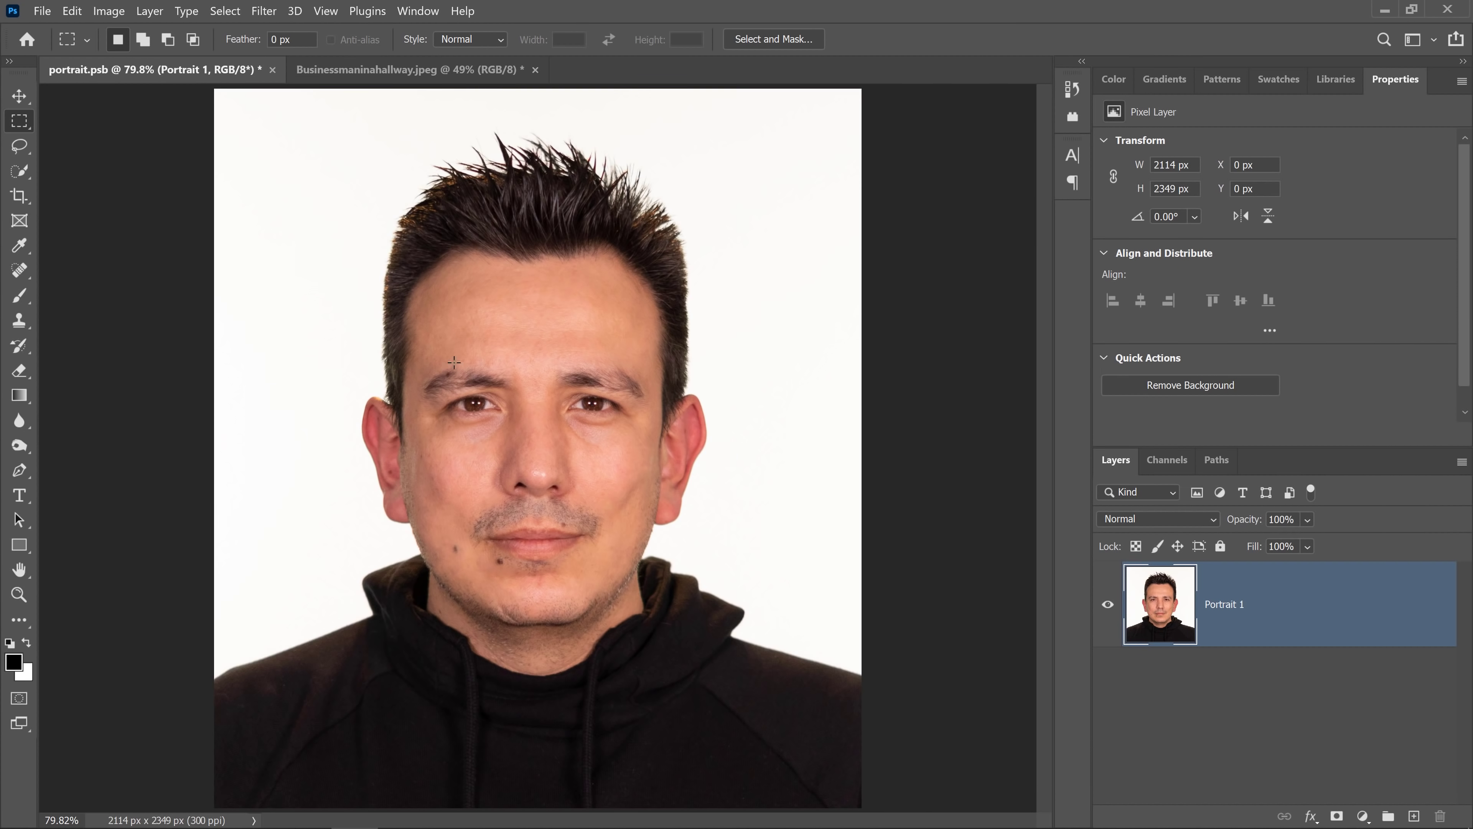
# Turn on the Skin Smoothing neural filter for the portrait, raising its blur and setting smoothness to 13
pyautogui.click(271, 16)
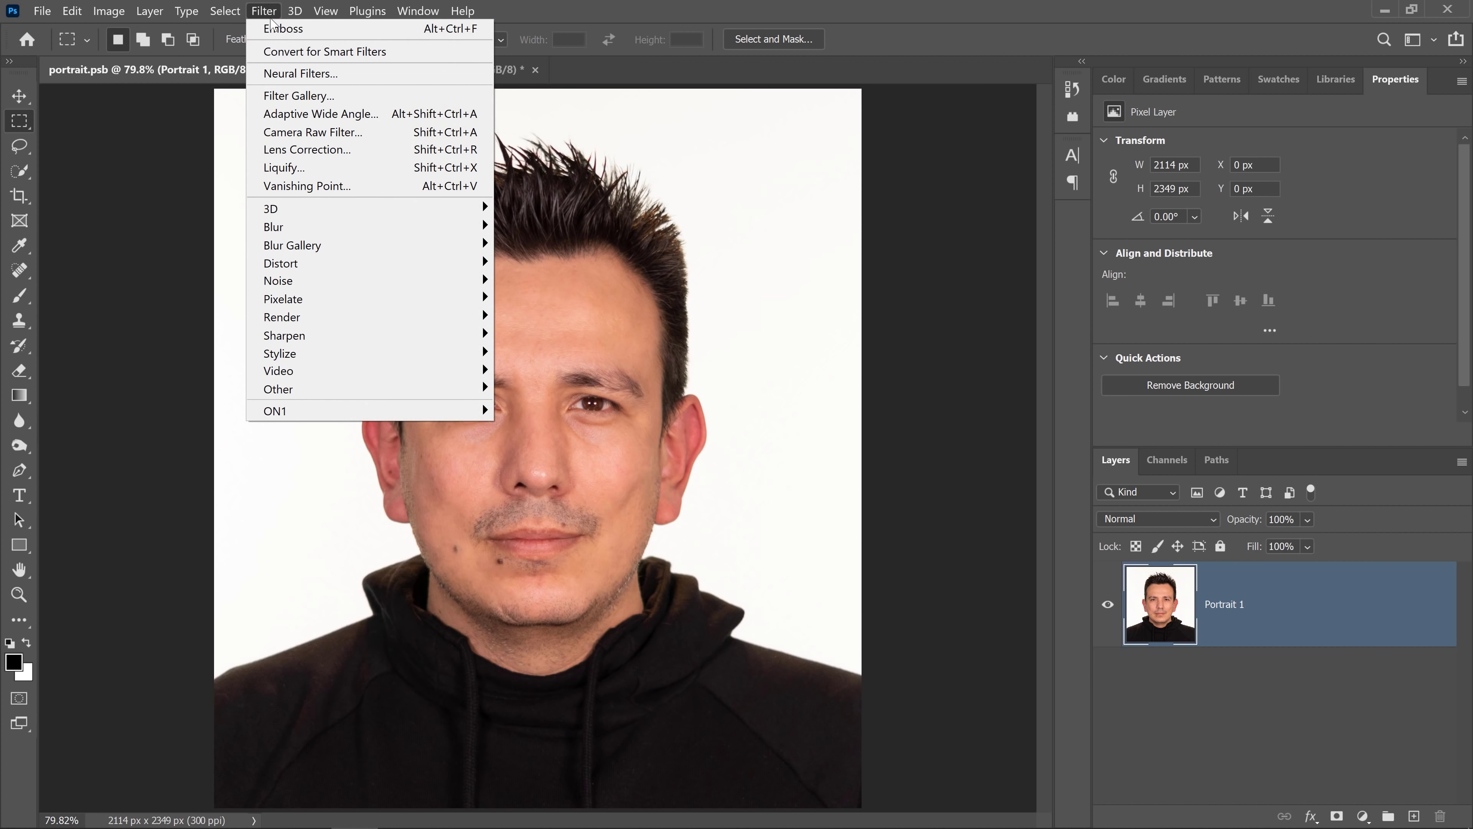
pyautogui.click(359, 74)
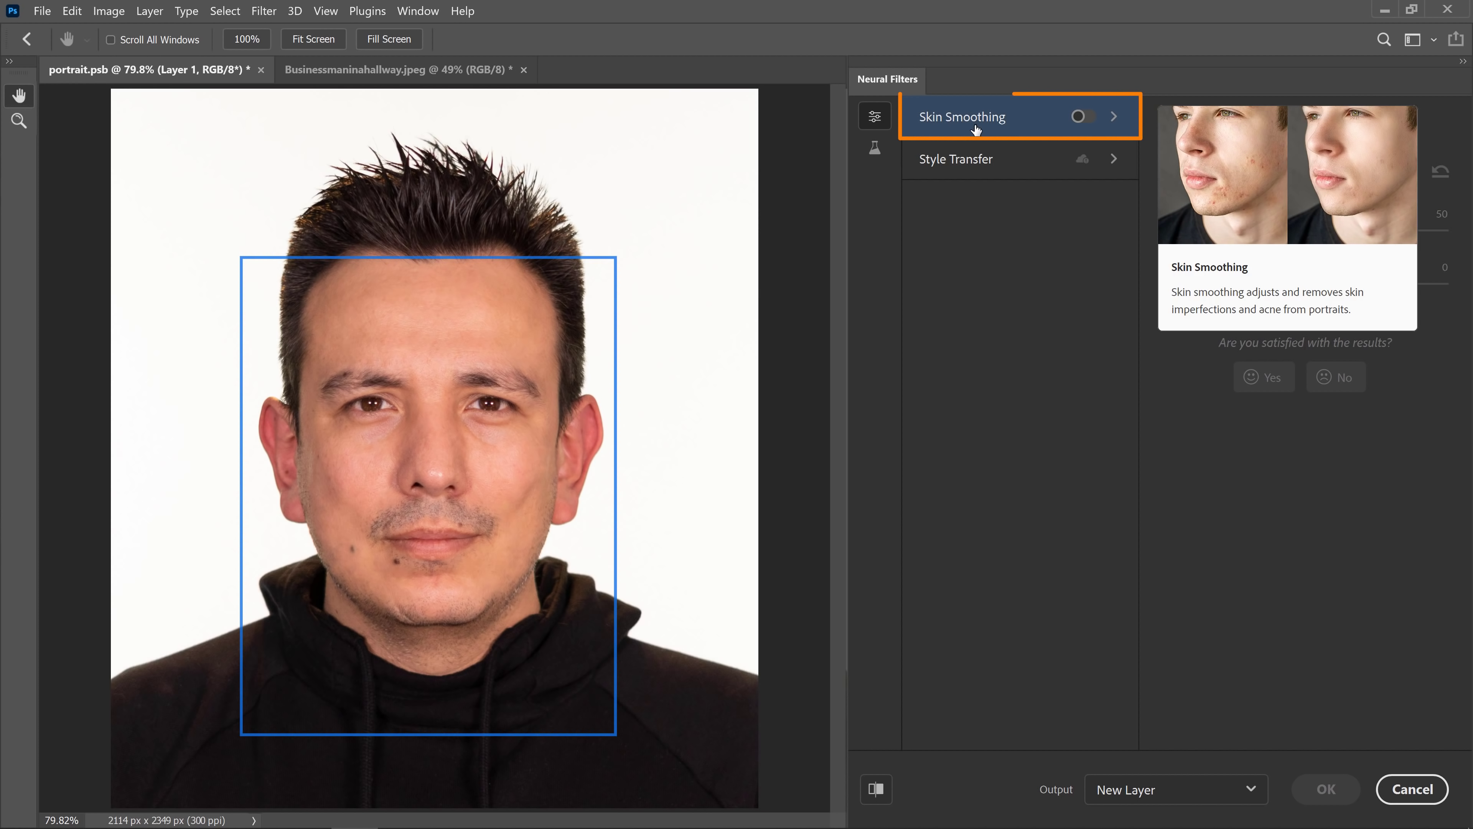
pyautogui.click(1082, 116)
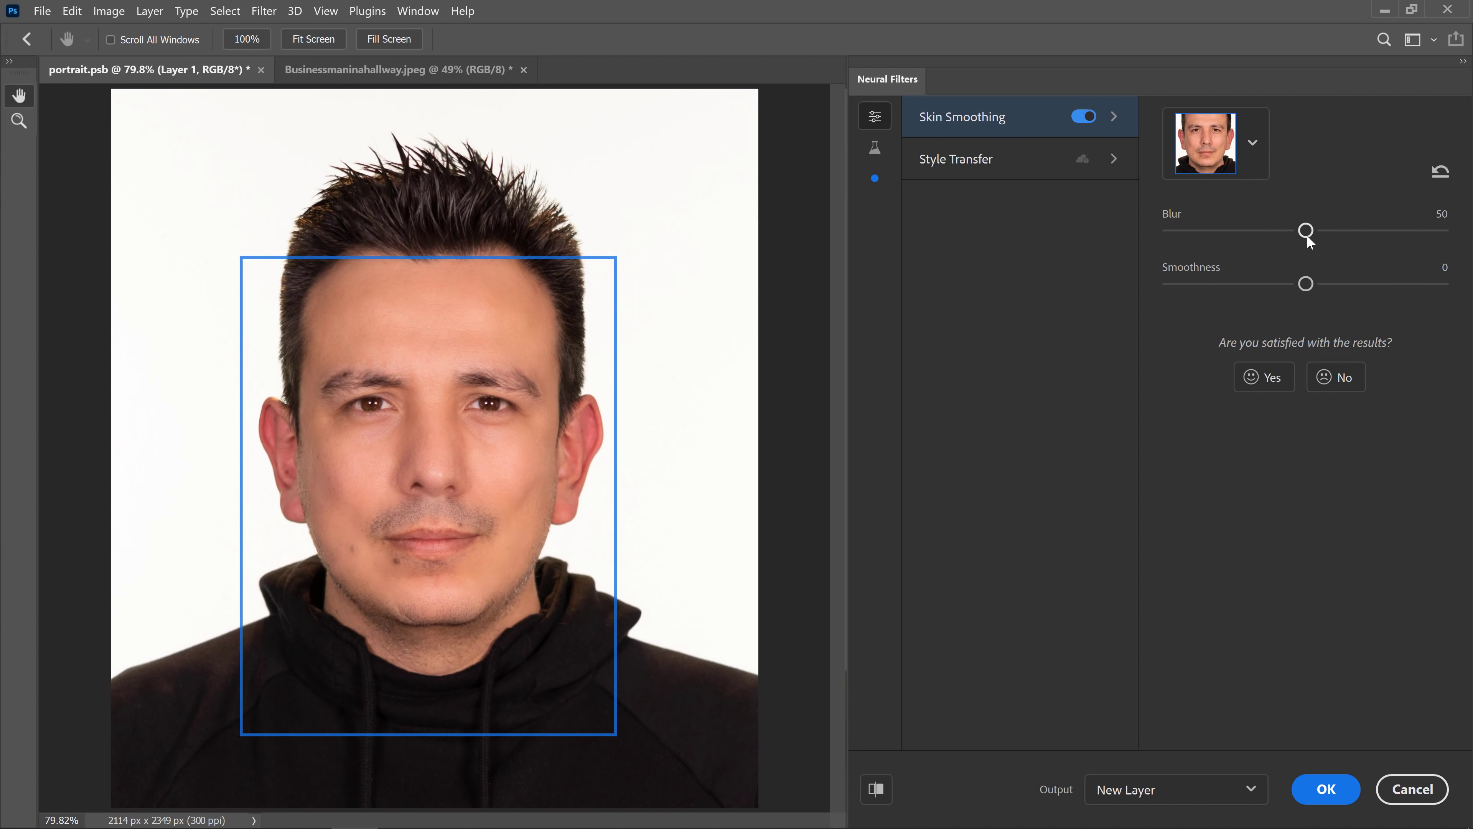
pyautogui.moveTo(1306, 231); pyautogui.dragTo(1373, 231)
pyautogui.moveTo(1306, 283); pyautogui.dragTo(1341, 284)
# Compare the smoothed skin with the original, set blur to 81 and smoothness to 23, and output the result as a new layer
pyautogui.click(877, 791)
pyautogui.click(879, 795)
pyautogui.moveTo(1377, 233); pyautogui.dragTo(1393, 232)
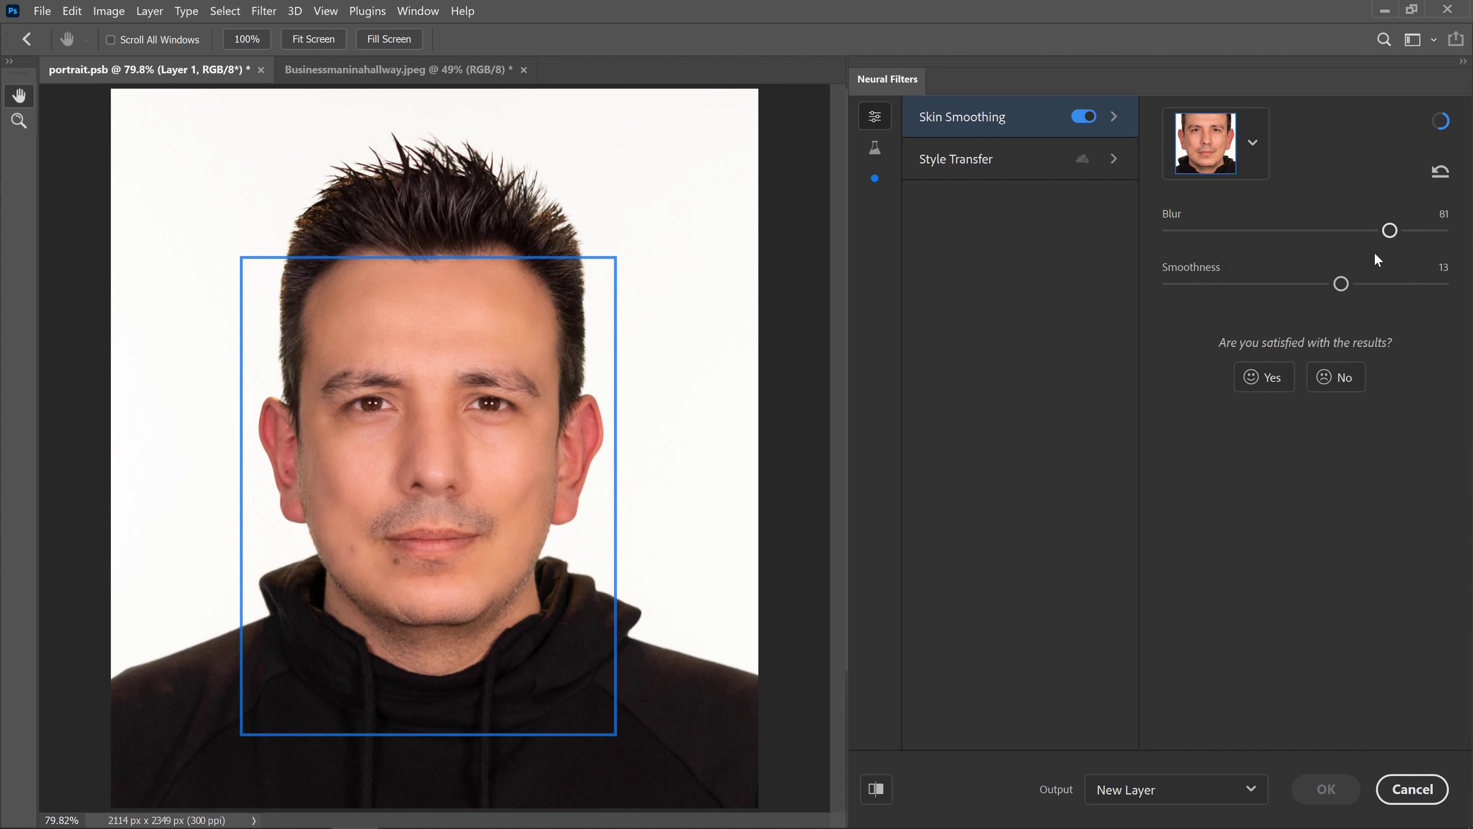
pyautogui.moveTo(1340, 285); pyautogui.dragTo(1365, 285)
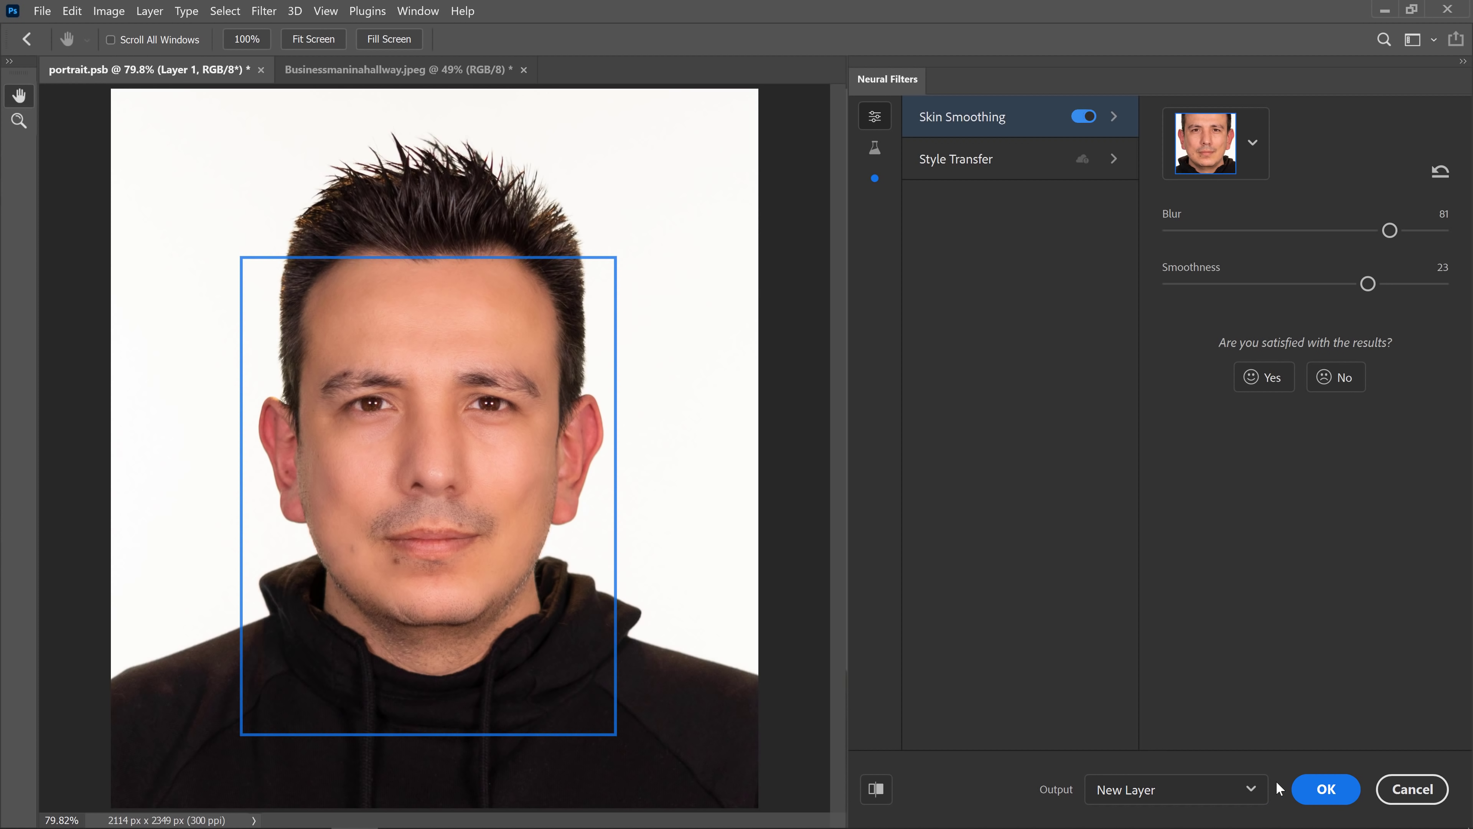
pyautogui.click(1294, 782)
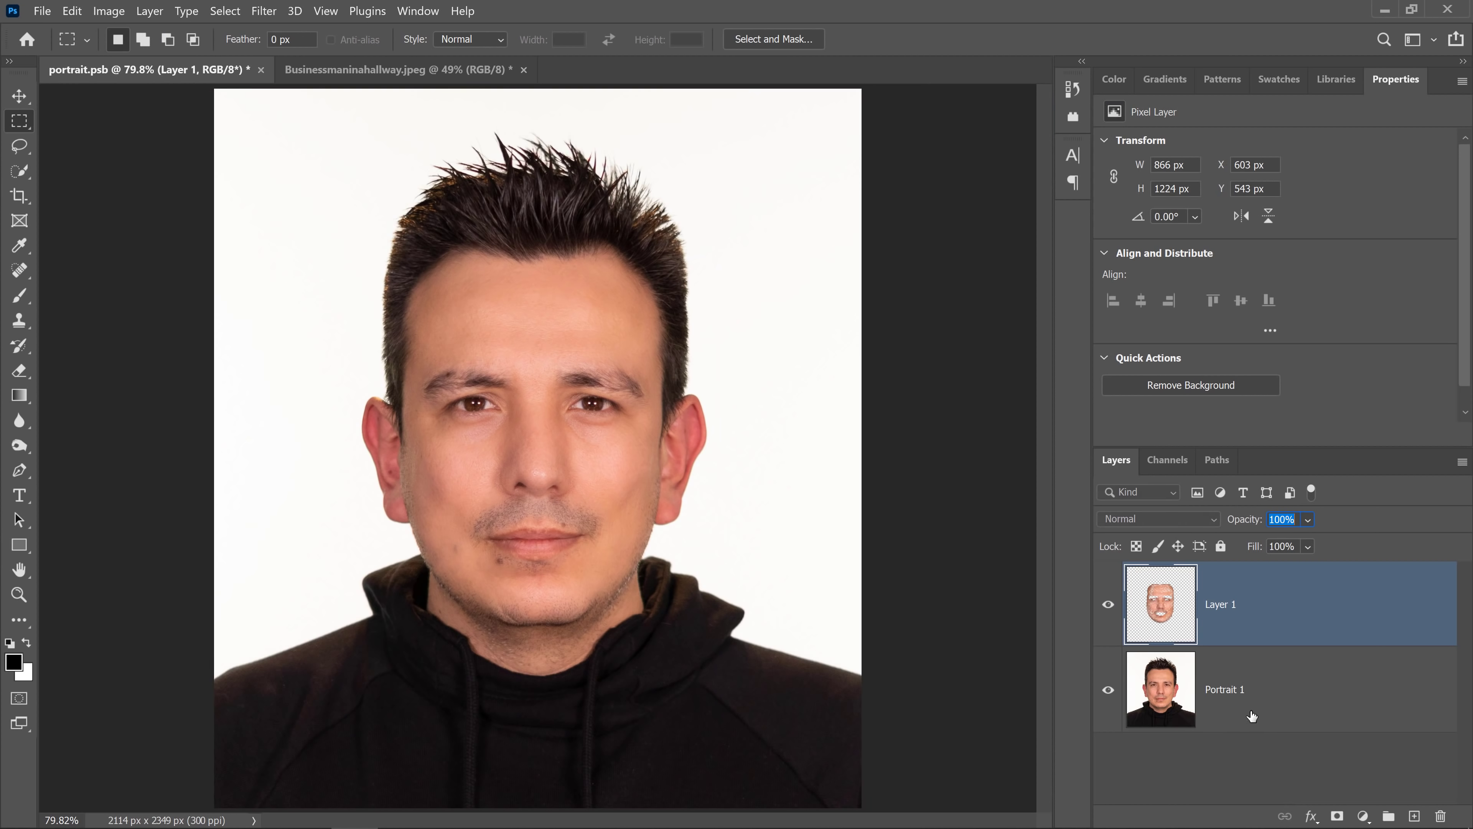
# Toggle Layer 1's visibility several times to compare the smoothed portrait with the original
pyautogui.click(1108, 608)
pyautogui.click(1108, 609)
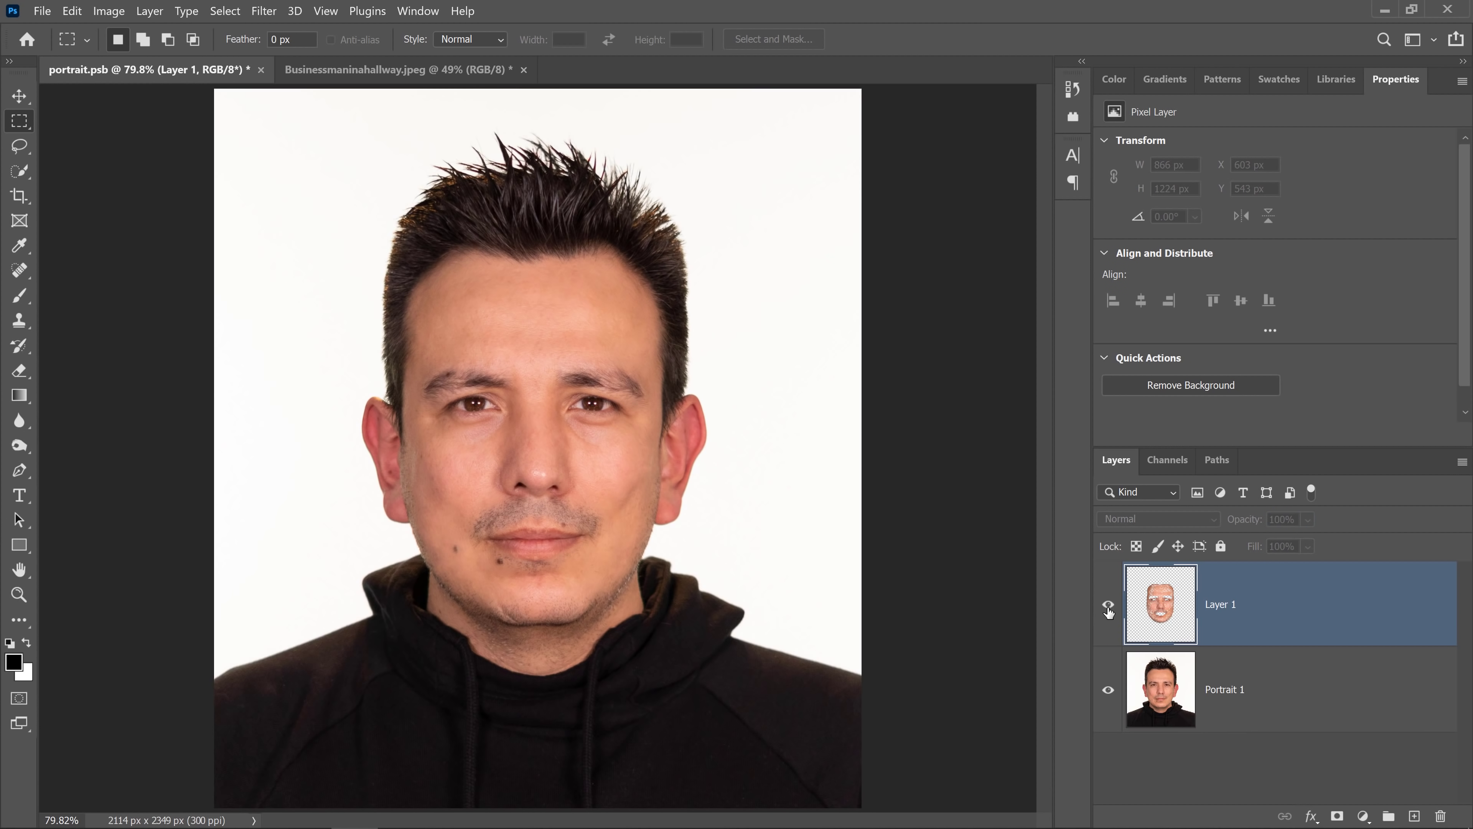
pyautogui.click(1109, 611)
pyautogui.click(1109, 607)
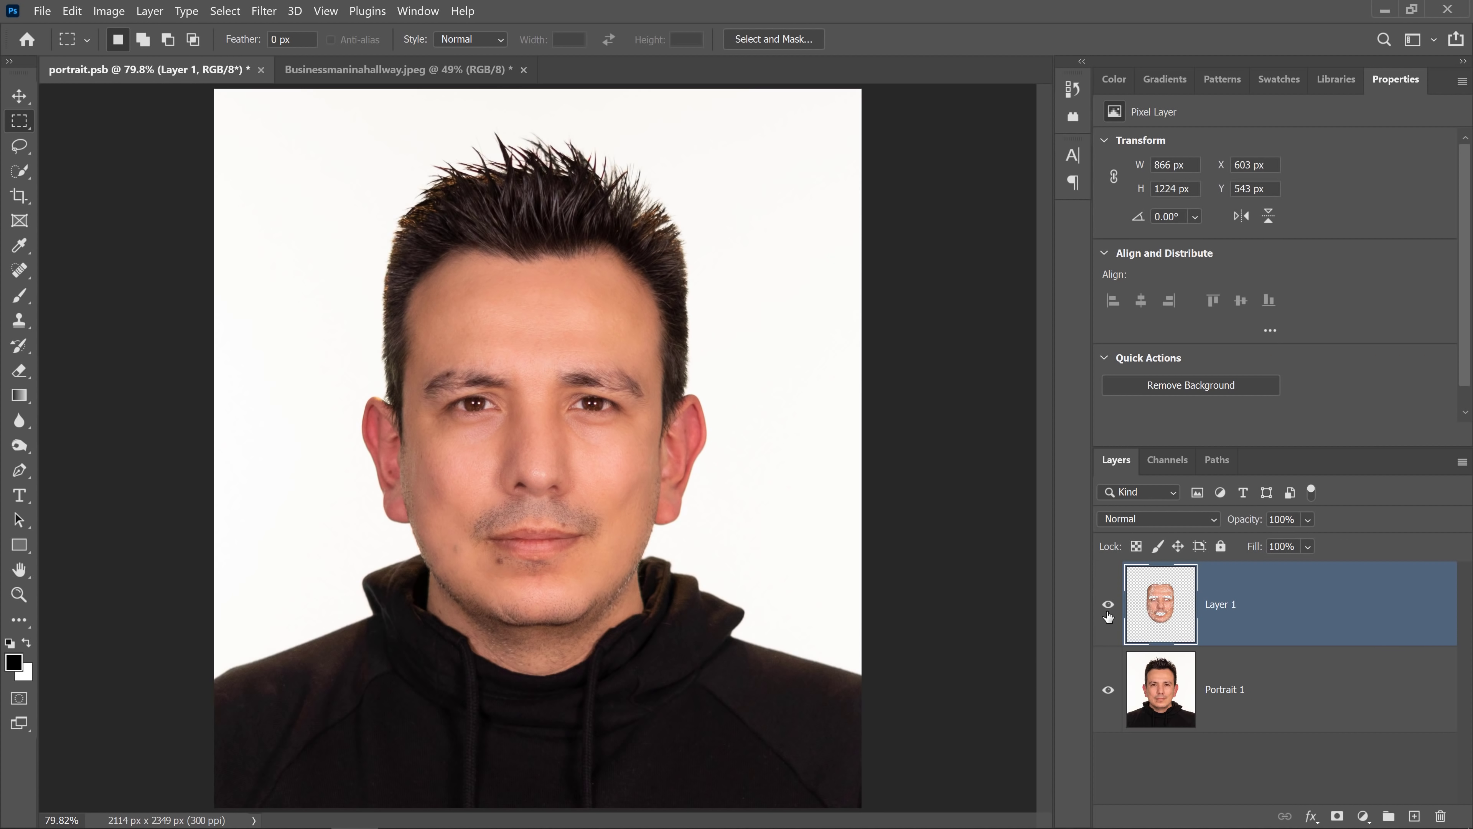
pyautogui.click(1108, 612)
pyautogui.click(1108, 613)
# Add a black mask to Layer 1 and paint white over the cheeks, chin and forehead with a size 125 brush
pyautogui.keyDown('alt'); pyautogui.click(1338, 816); pyautogui.keyUp('alt')
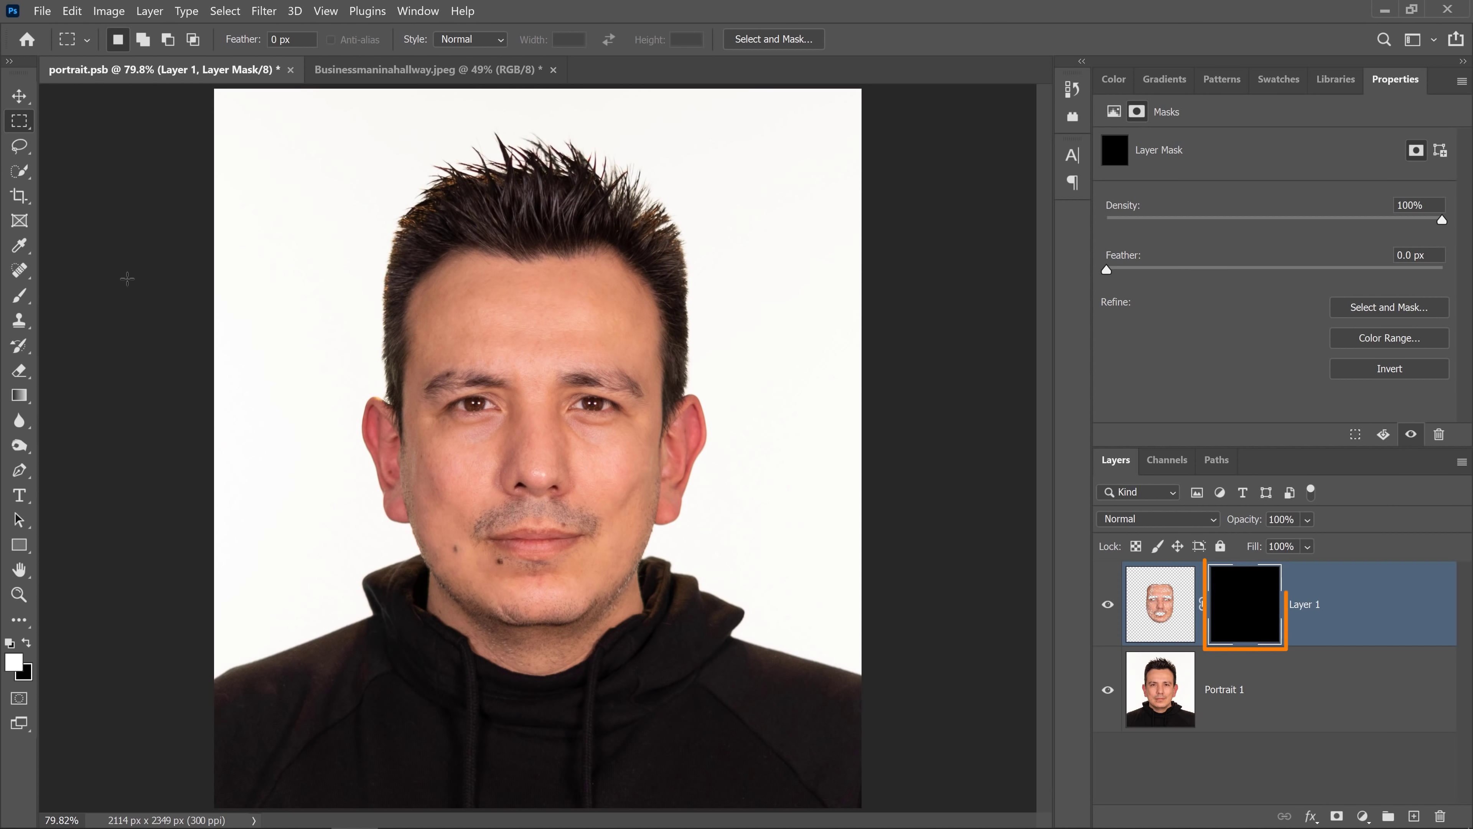
pyautogui.click(23, 300)
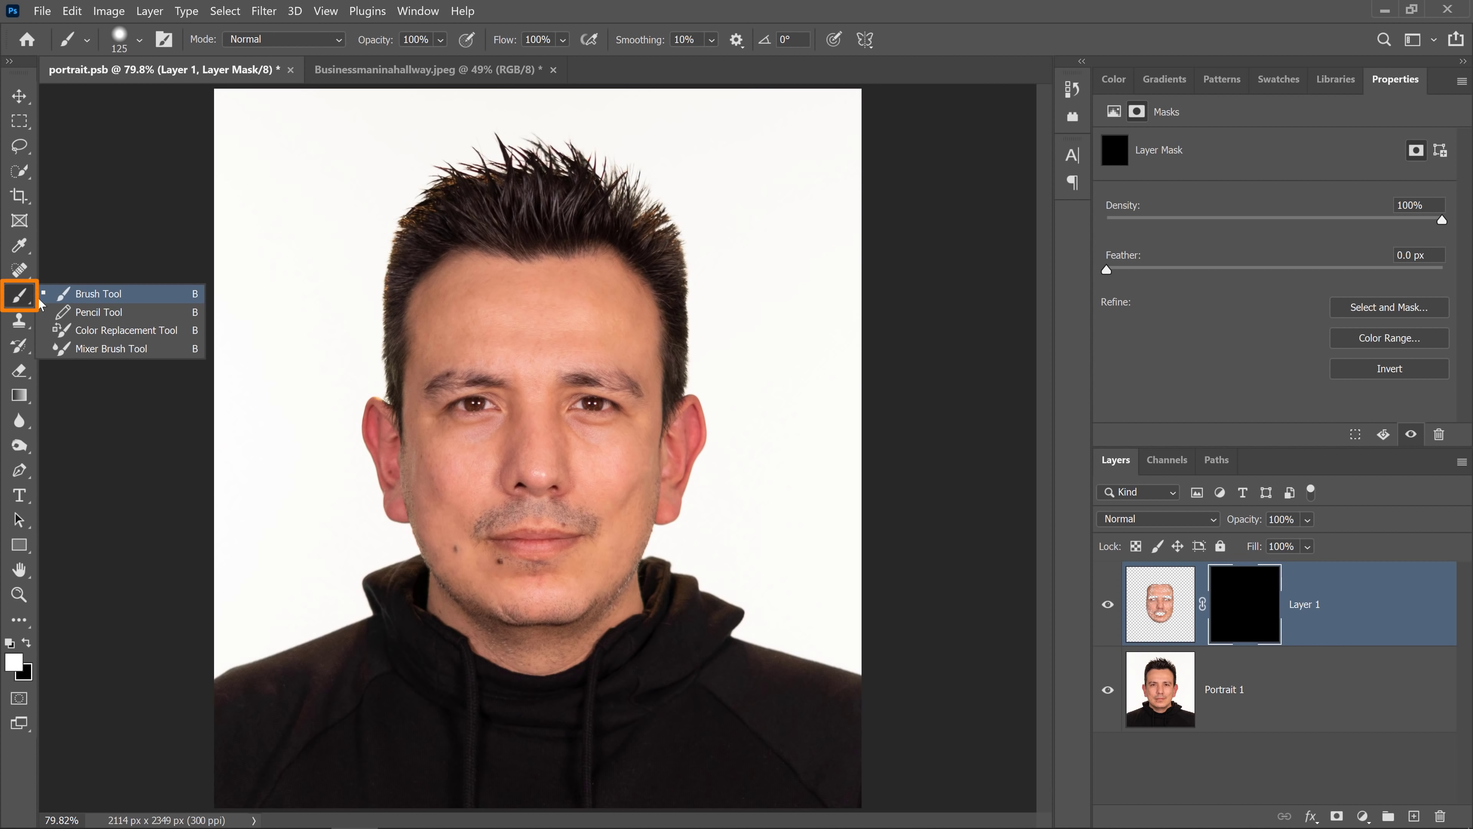
pyautogui.click(166, 300)
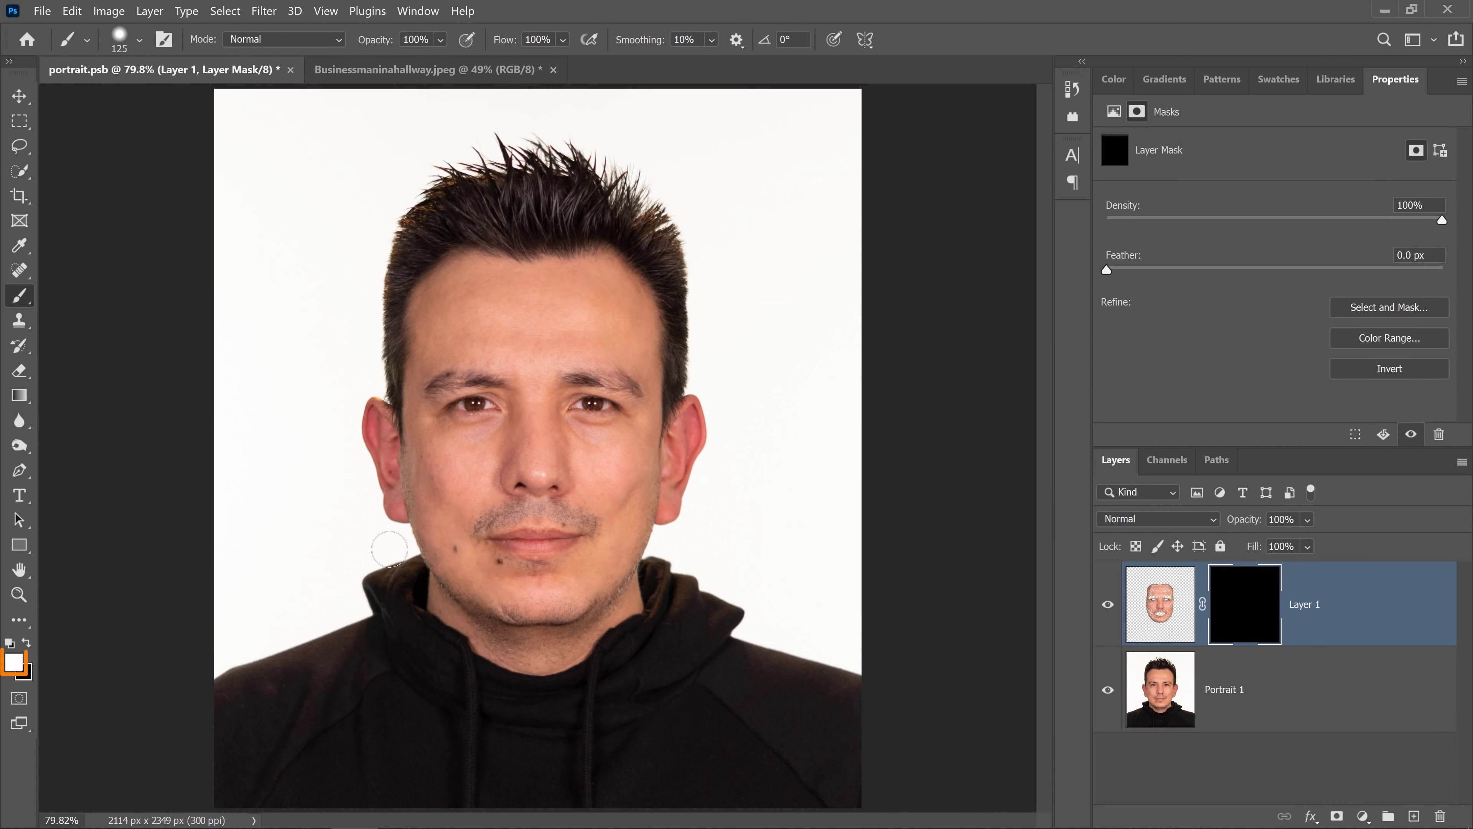
pyautogui.moveTo(437, 456)
pyautogui.mouseDown()
pyautogui.moveTo(431, 488)
pyautogui.moveTo(462, 514)
pyautogui.moveTo(461, 498)
pyautogui.mouseUp()
pyautogui.moveTo(519, 439); pyautogui.dragTo(483, 483)
pyautogui.moveTo(570, 436)
pyautogui.mouseDown()
pyautogui.moveTo(603, 459)
pyautogui.moveTo(583, 450)
pyautogui.moveTo(618, 515)
pyautogui.moveTo(620, 490)
pyautogui.mouseUp()
pyautogui.moveTo(489, 583); pyautogui.dragTo(508, 583)
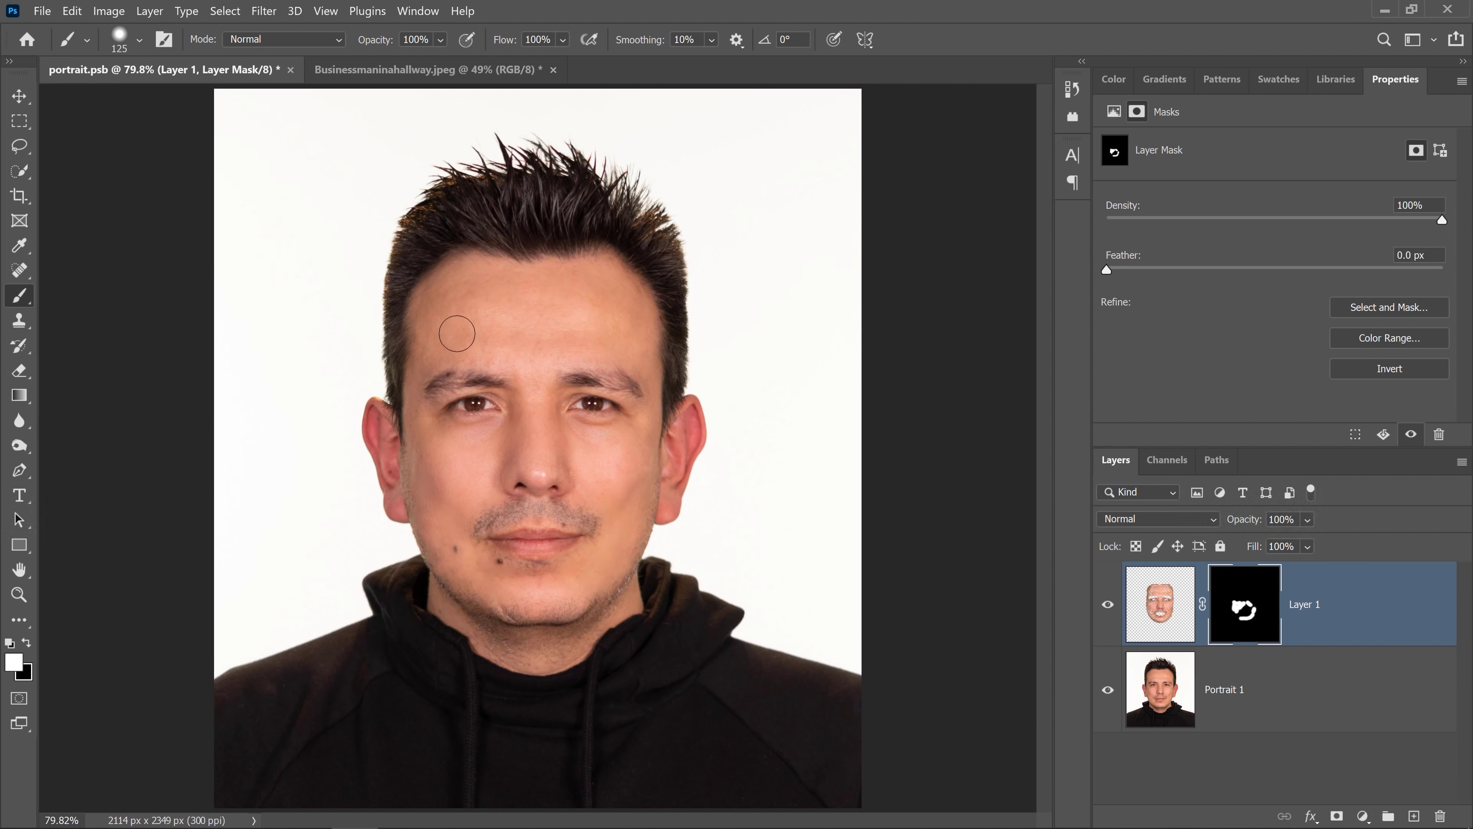
pyautogui.moveTo(457, 334)
pyautogui.mouseDown()
pyautogui.moveTo(503, 351)
pyautogui.moveTo(538, 412)
pyautogui.moveTo(536, 356)
pyautogui.moveTo(500, 293)
pyautogui.moveTo(617, 292)
pyautogui.moveTo(589, 313)
pyautogui.moveTo(461, 325)
pyautogui.mouseUp()
# Compare the portrait with and without the masked smoothing, and delete Layer 1
pyautogui.click(1109, 607)
pyautogui.click(1109, 607)
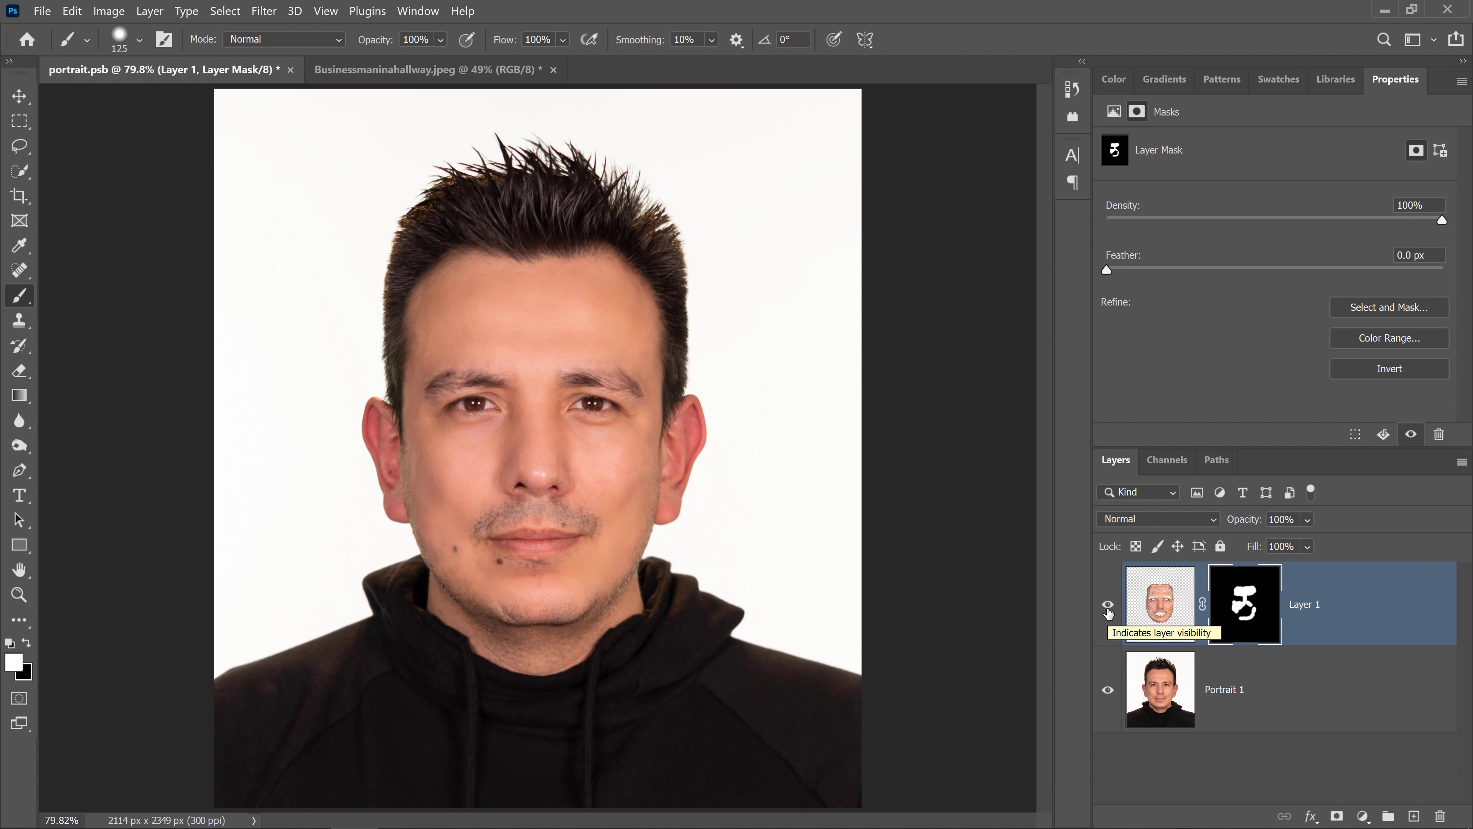
pyautogui.moveTo(1392, 611); pyautogui.dragTo(1440, 816)
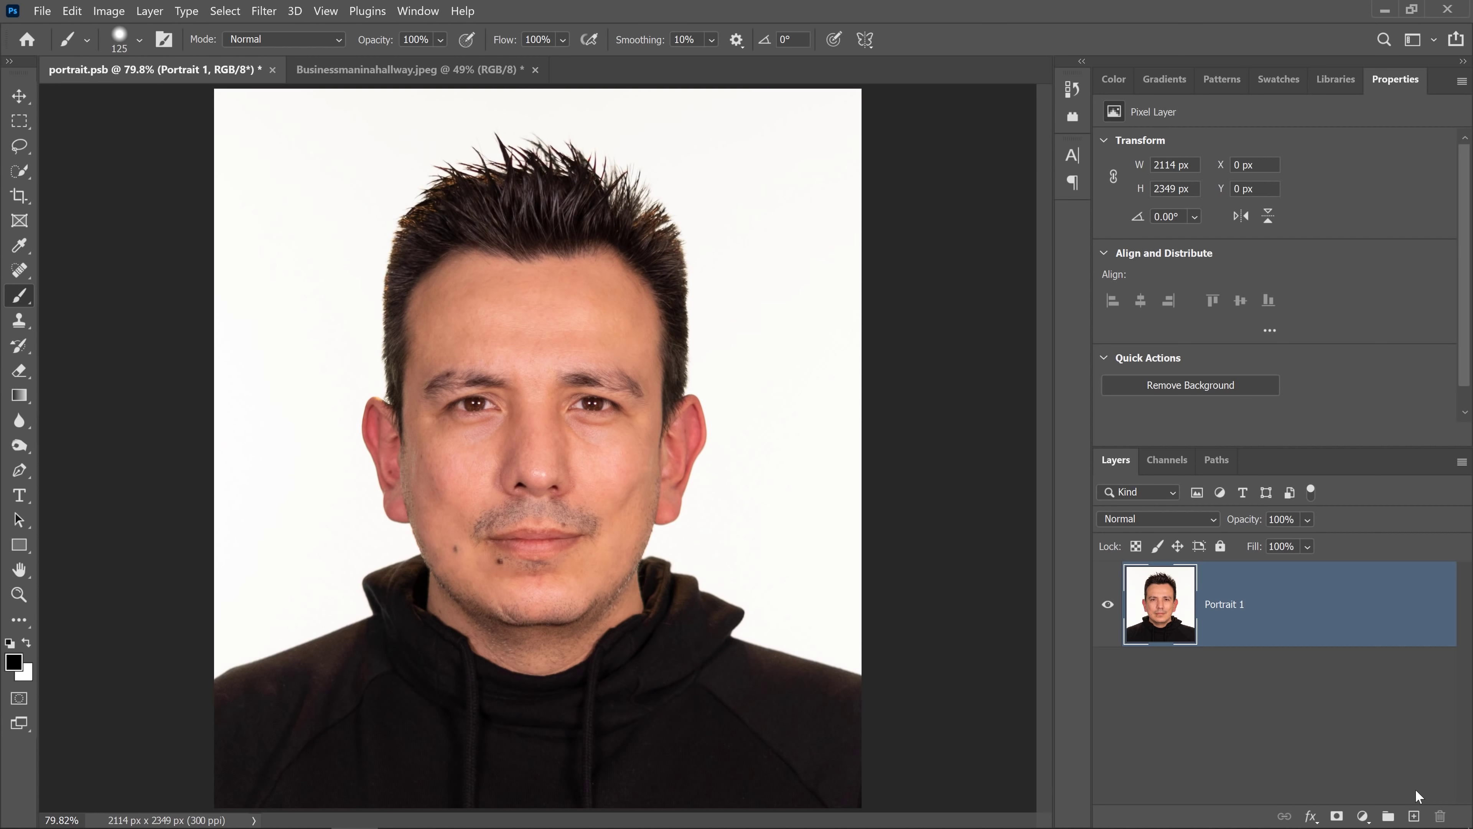
# Open Neural Filters on the Portrait 1 layer and turn on the Smart Portrait beta filter
pyautogui.click(266, 11)
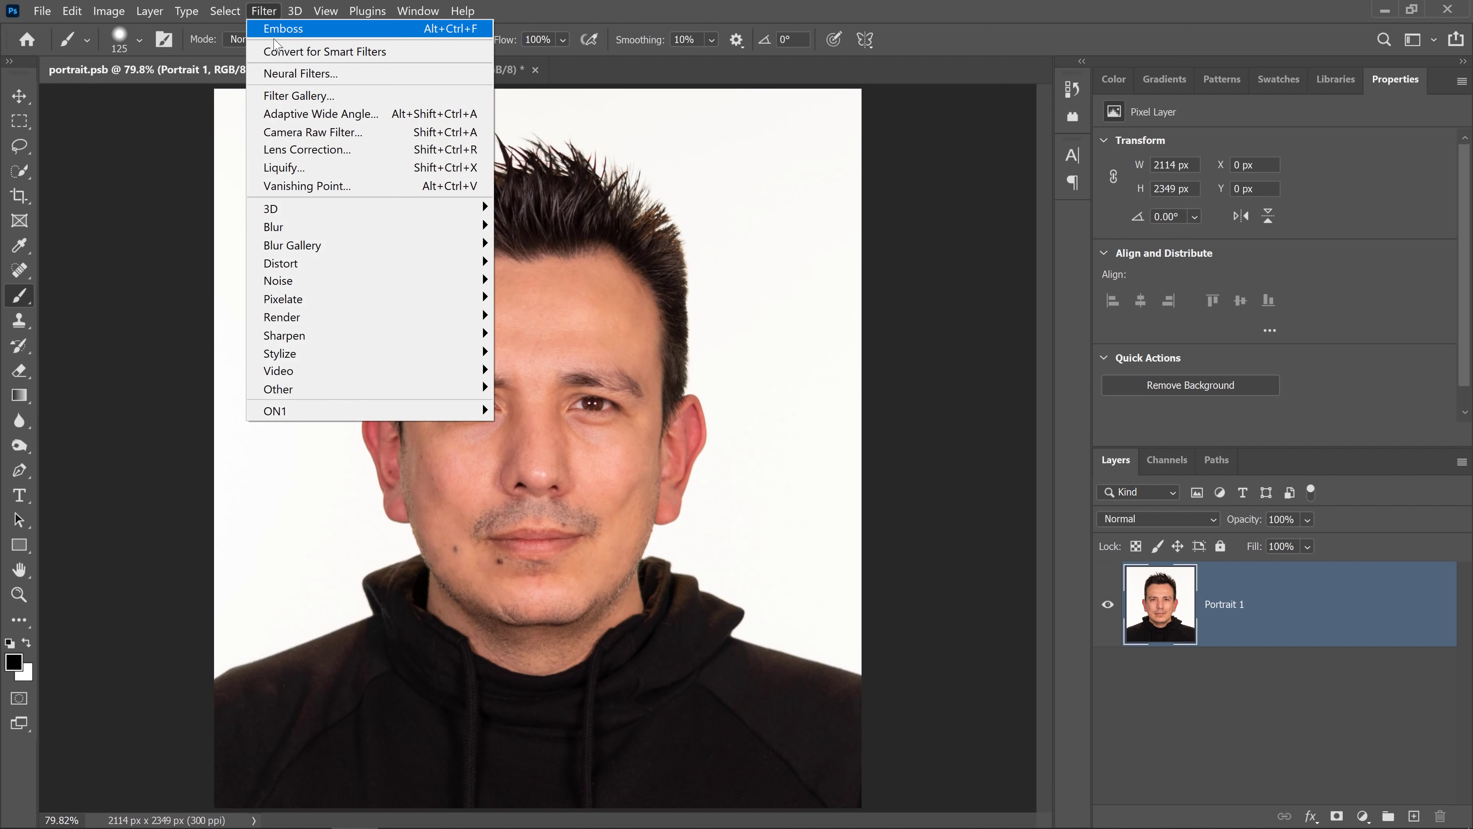
pyautogui.click(381, 75)
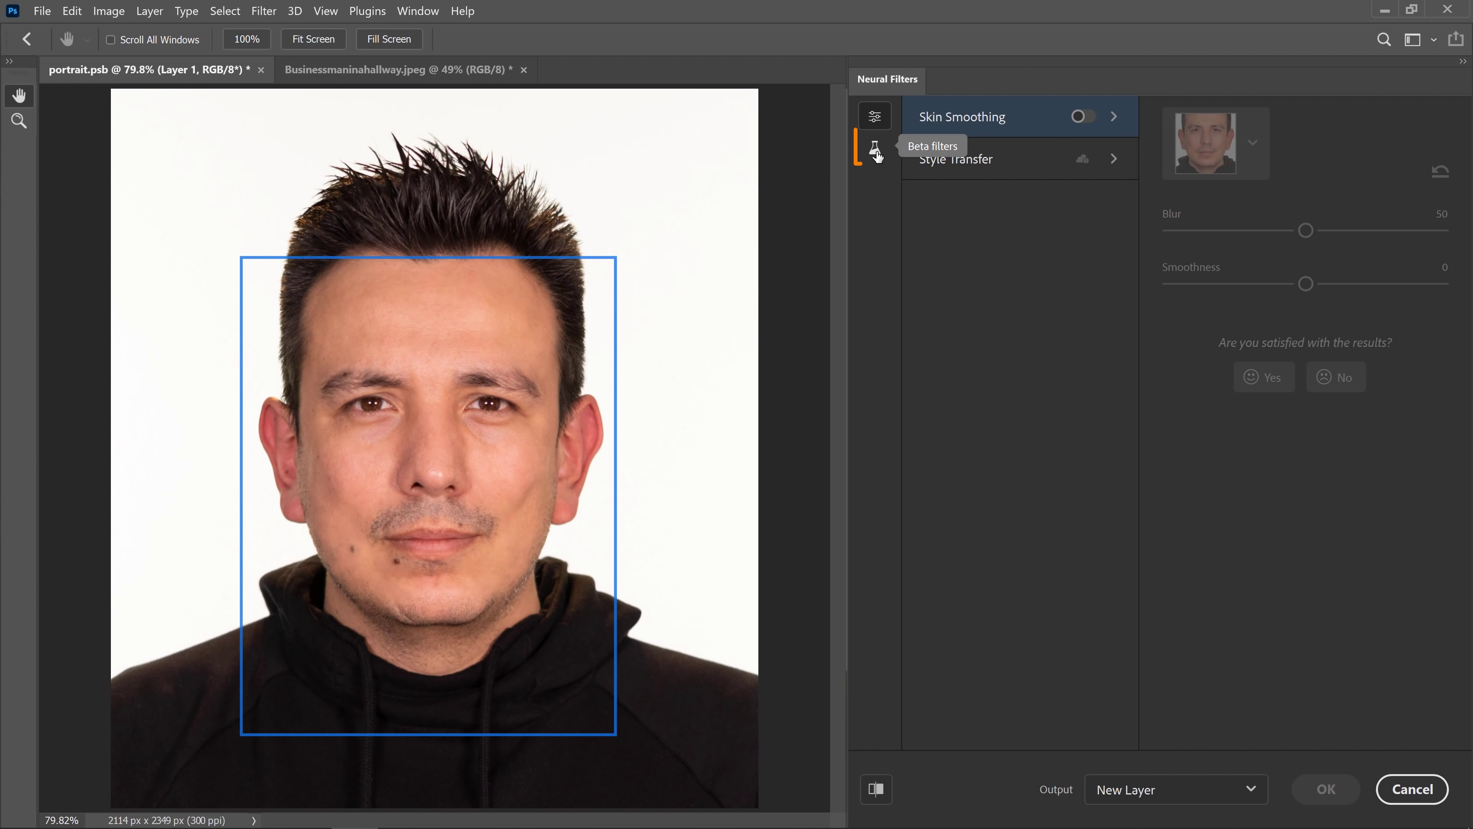
pyautogui.click(876, 152)
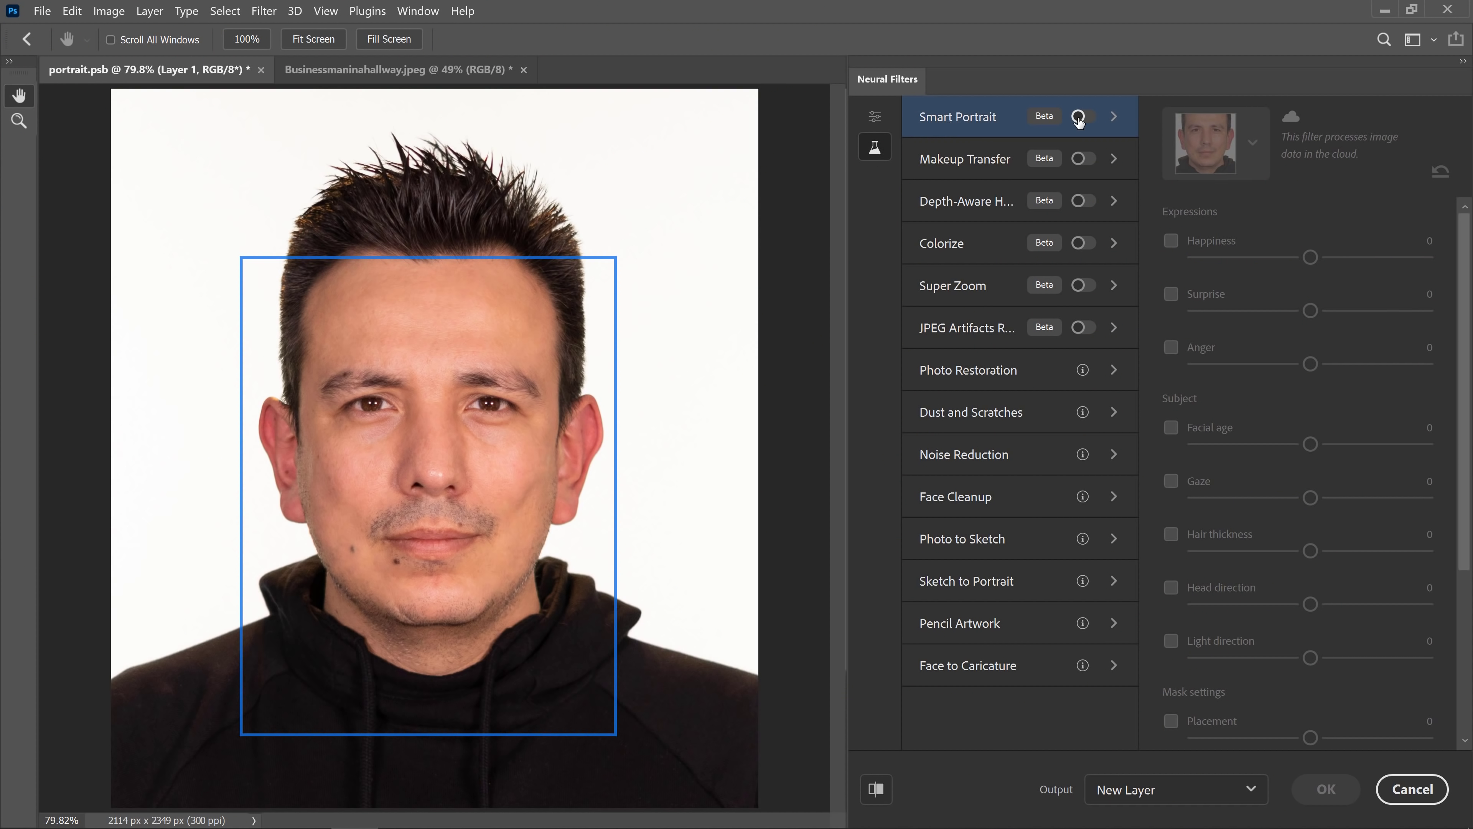
pyautogui.click(1078, 118)
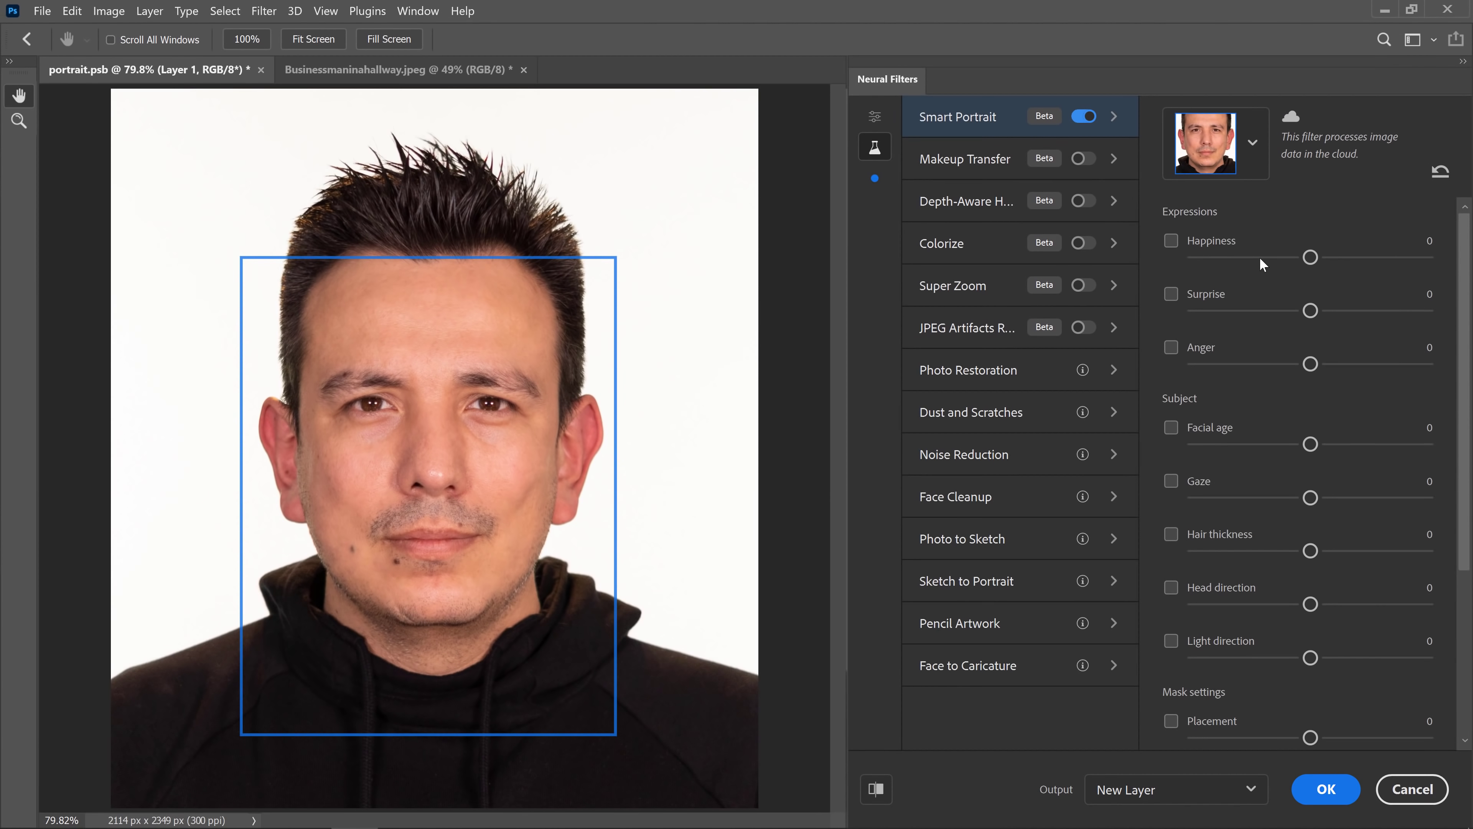
# Try Smart Portrait's Happiness expression at a raised value and at -18, and disable it
pyautogui.click(1171, 240)
pyautogui.moveTo(1312, 262); pyautogui.dragTo(1402, 259)
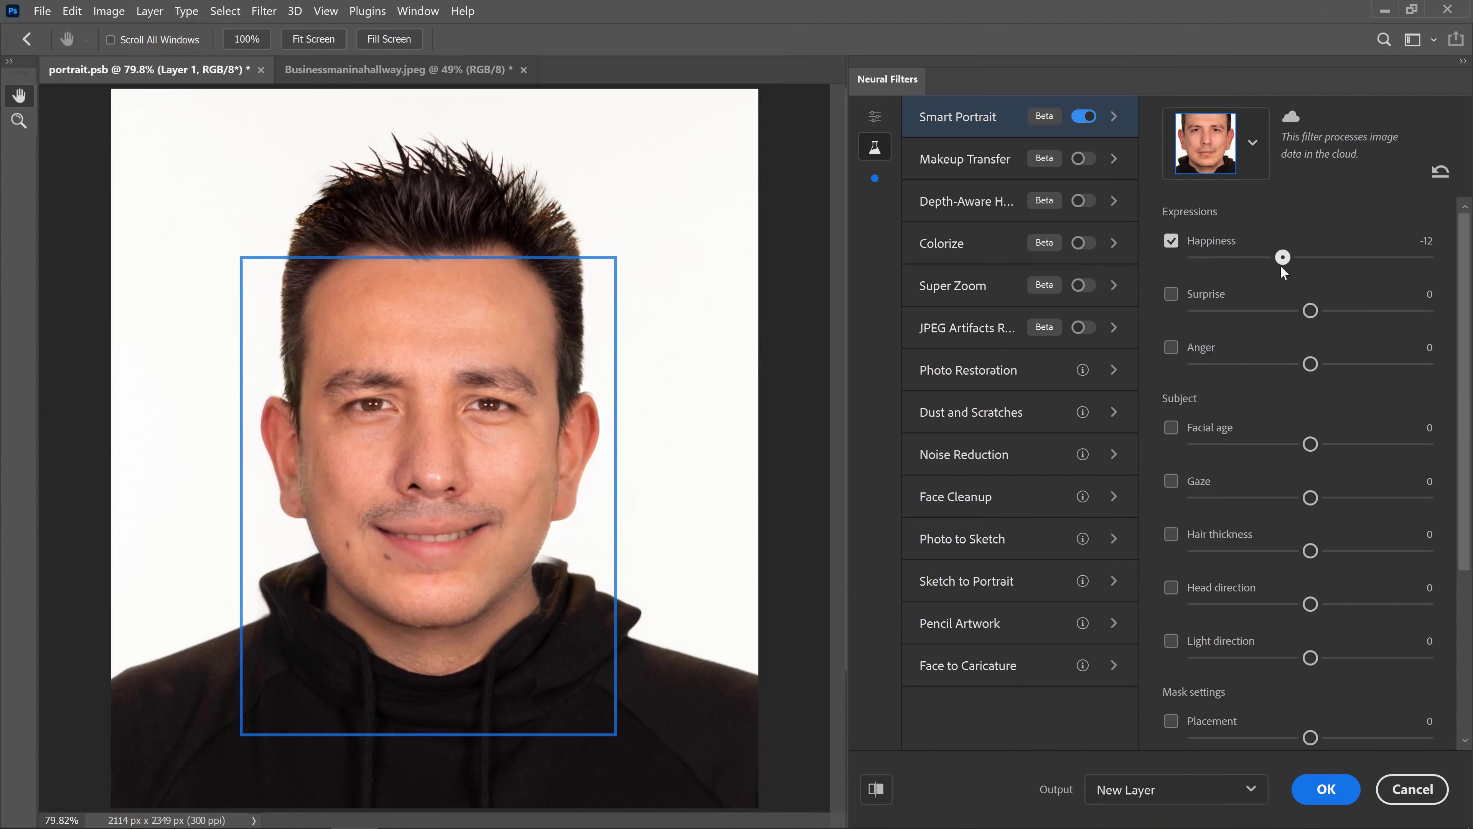
pyautogui.moveTo(1280, 264); pyautogui.dragTo(1265, 264)
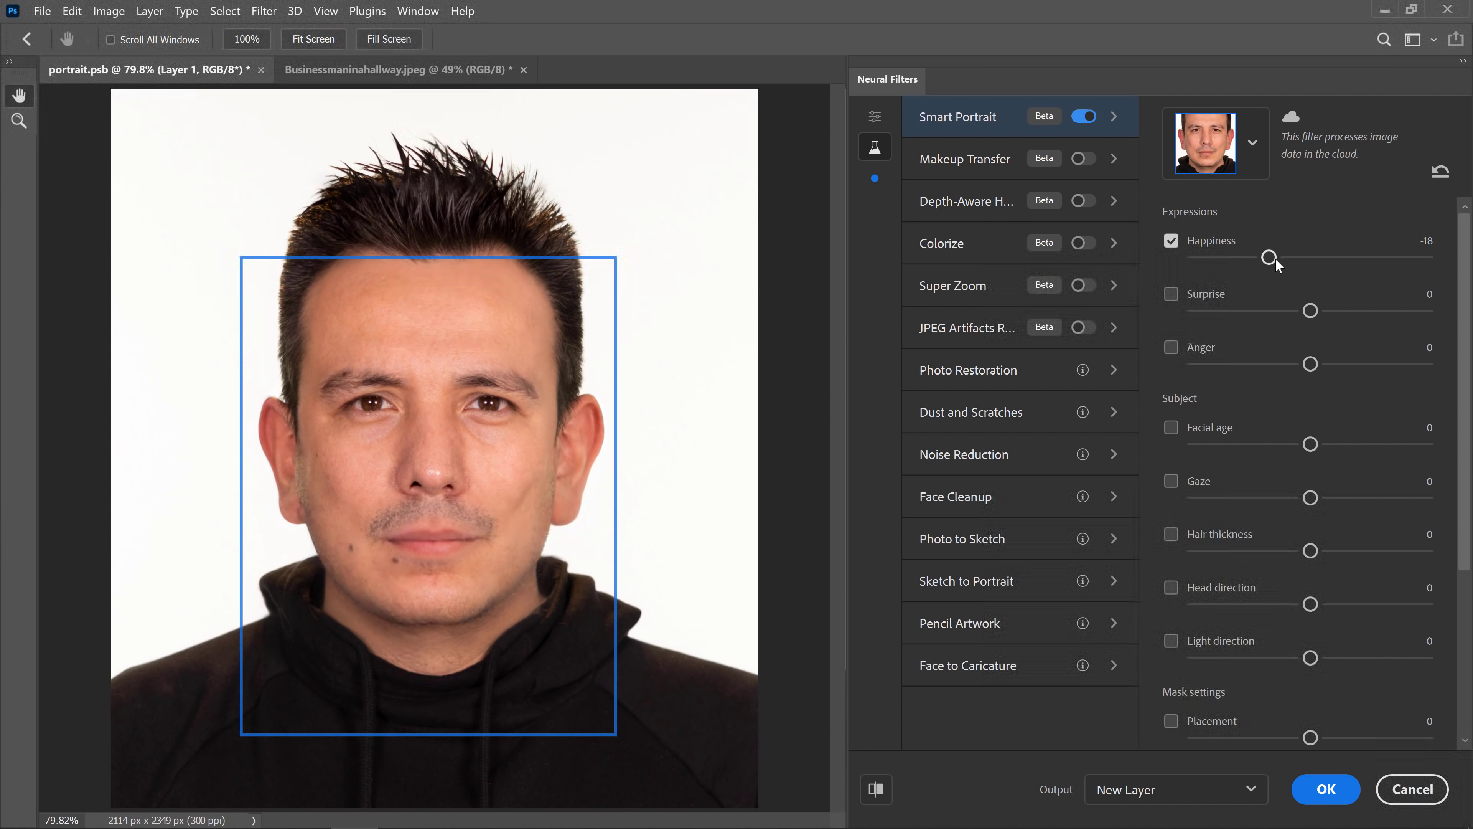
pyautogui.click(1174, 242)
# Try Smart Portrait's Facial age at -50 and at 50, review the remaining settings, and disable Facial age
pyautogui.click(1169, 429)
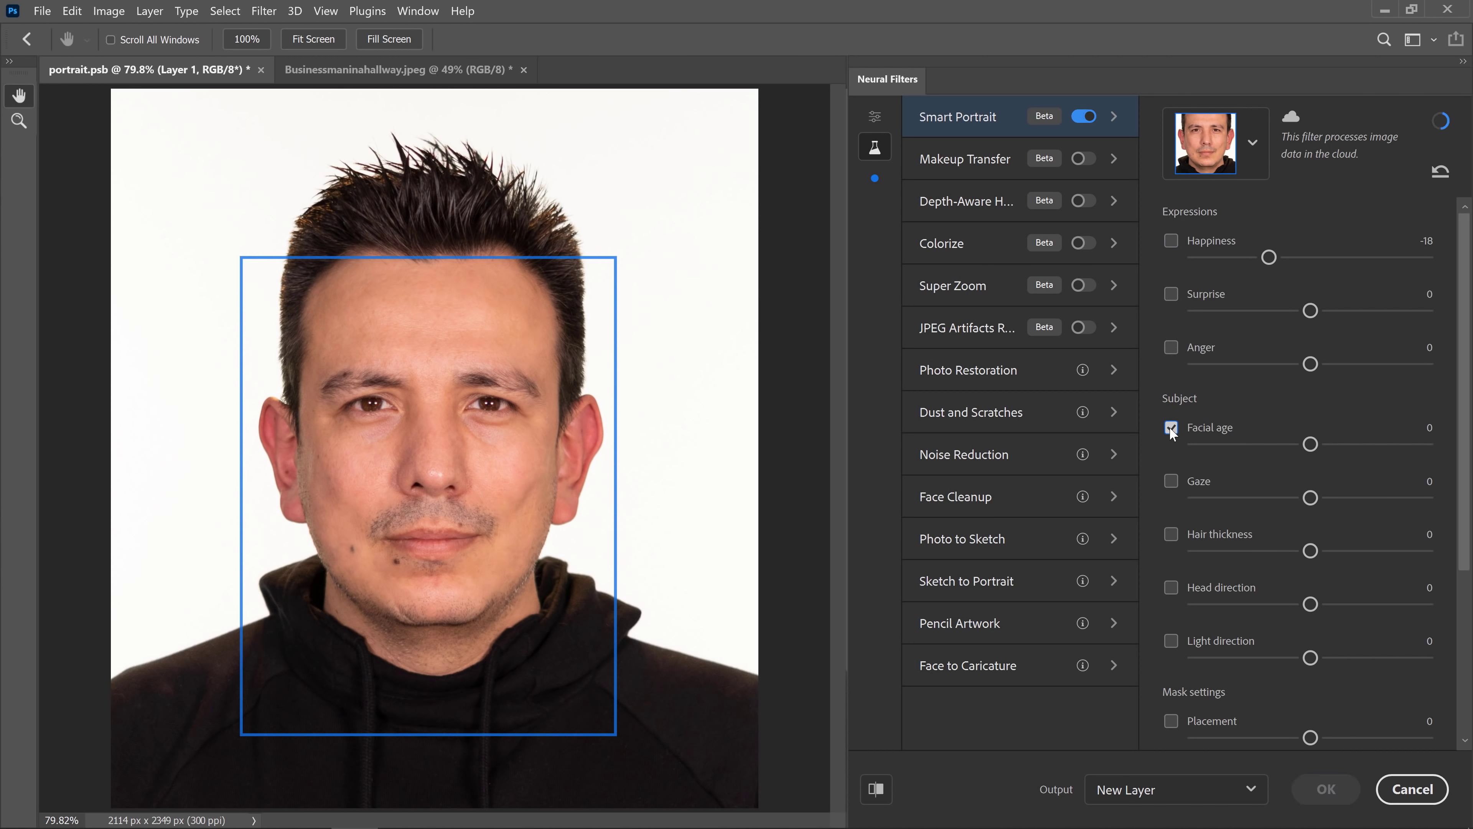
pyautogui.moveTo(1309, 446); pyautogui.dragTo(1171, 461)
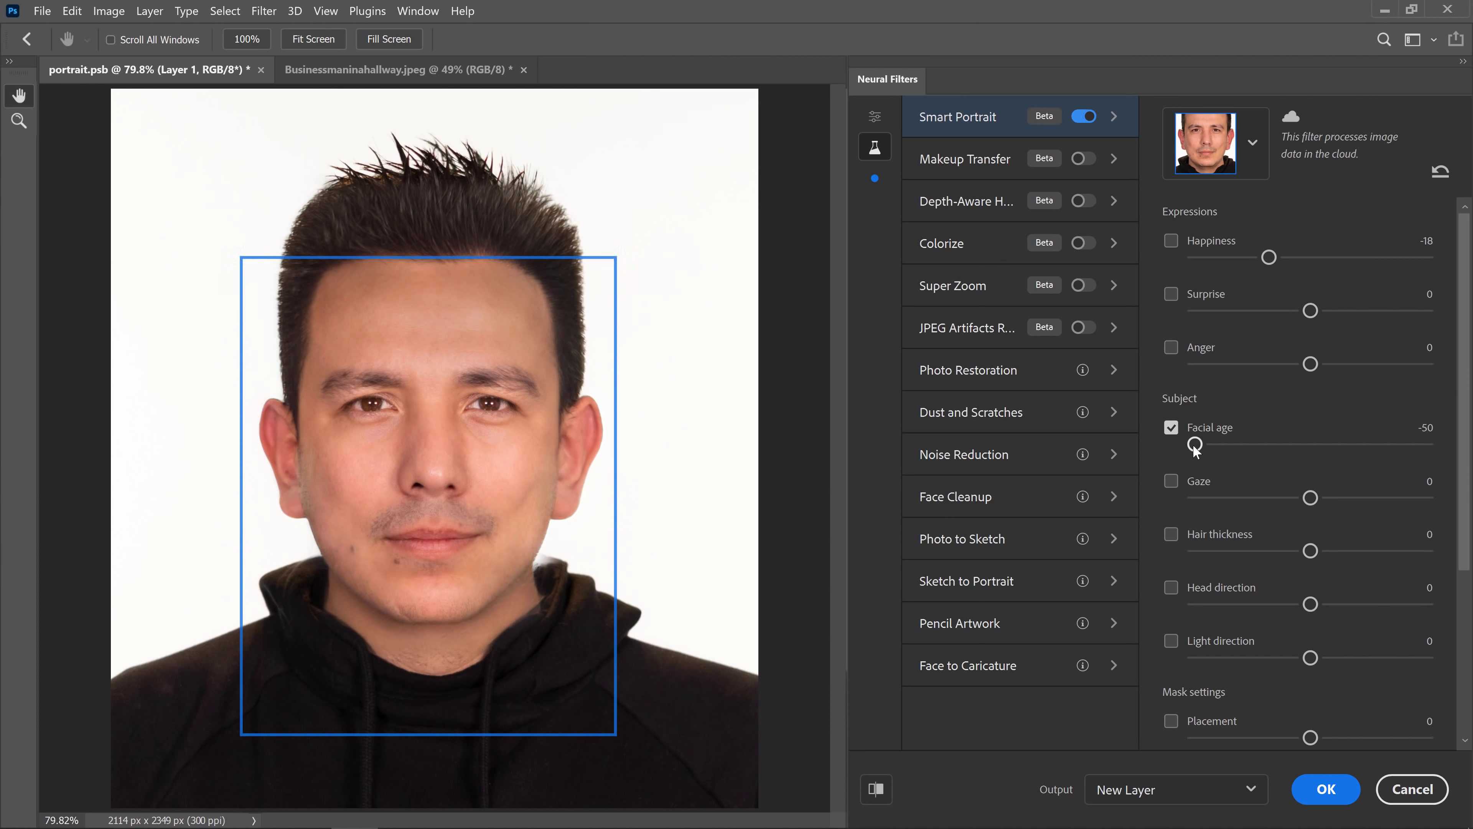
pyautogui.moveTo(1195, 448); pyautogui.dragTo(1446, 453)
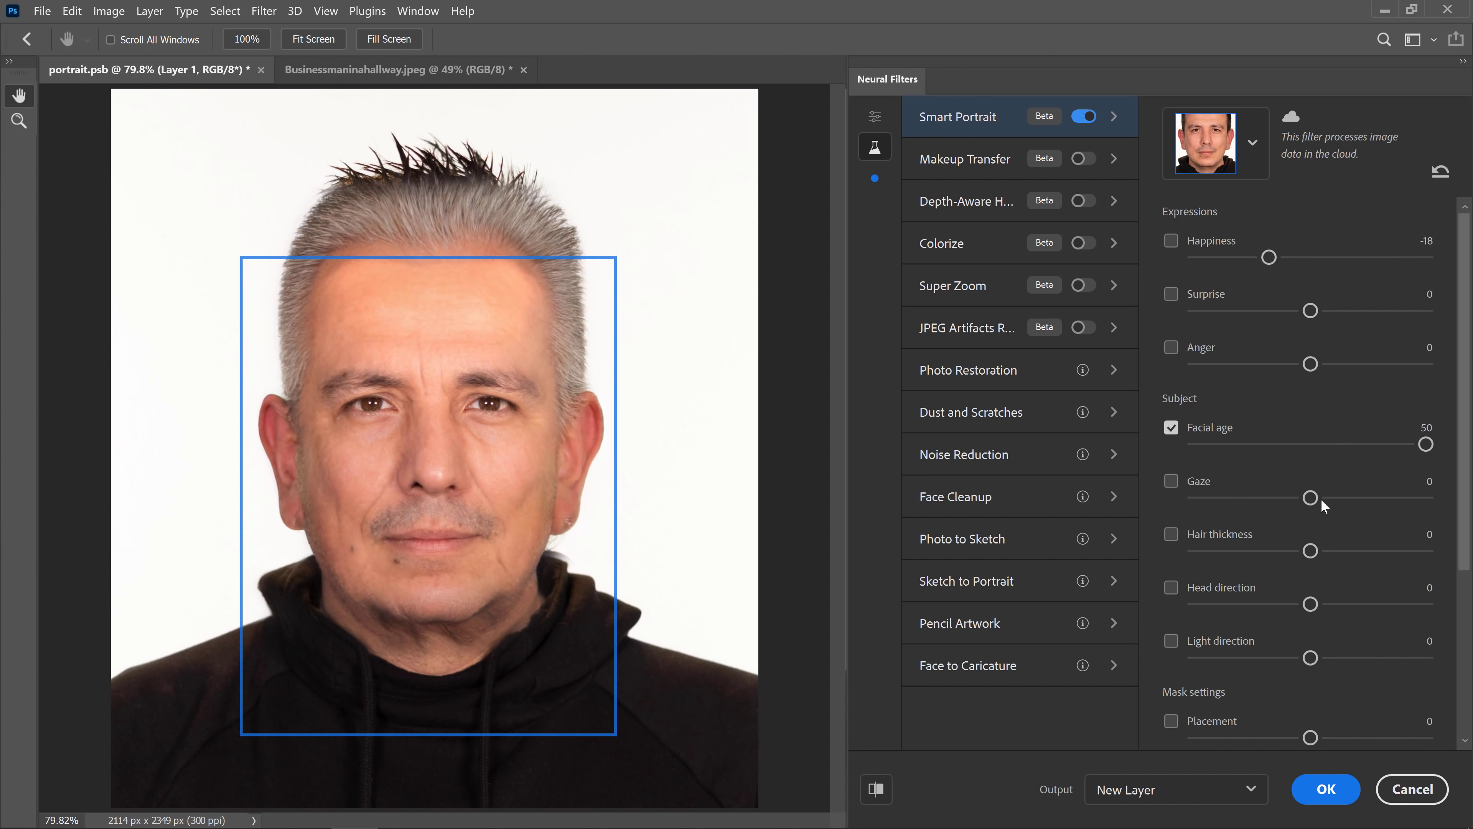
pyautogui.scroll(-5, 1321, 499)
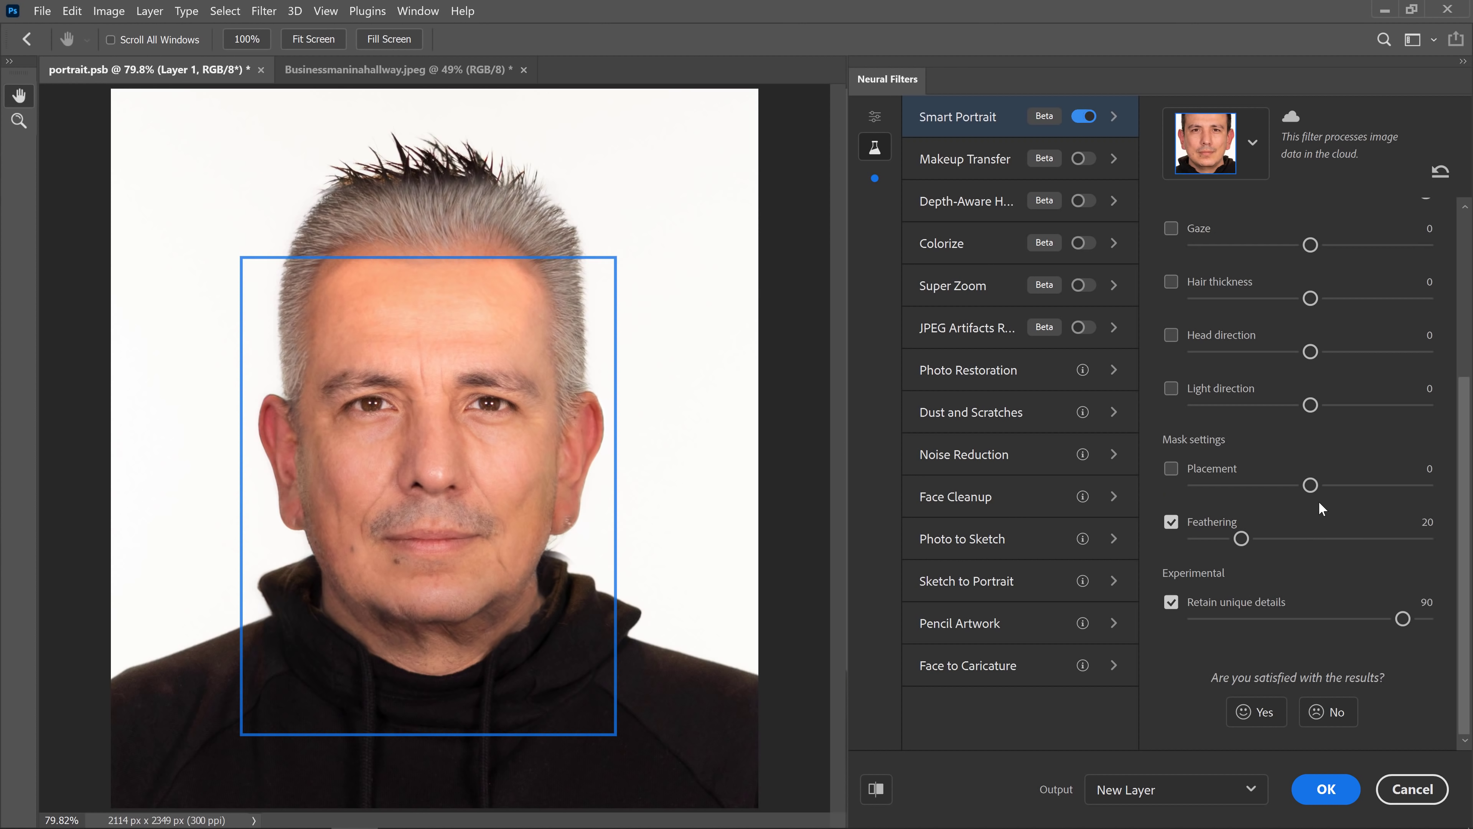
pyautogui.scroll(2, 1302, 414)
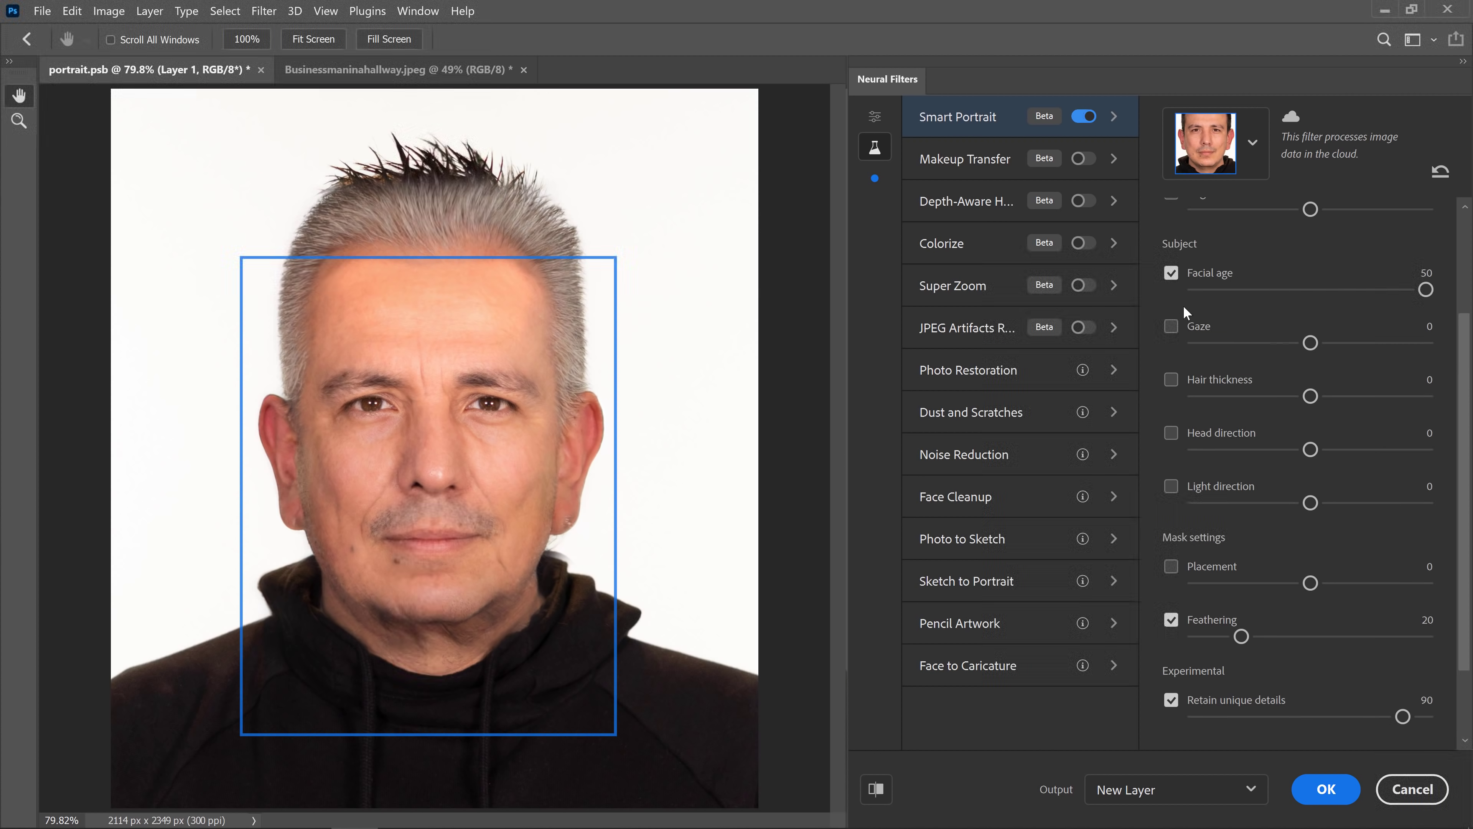
pyautogui.click(1171, 272)
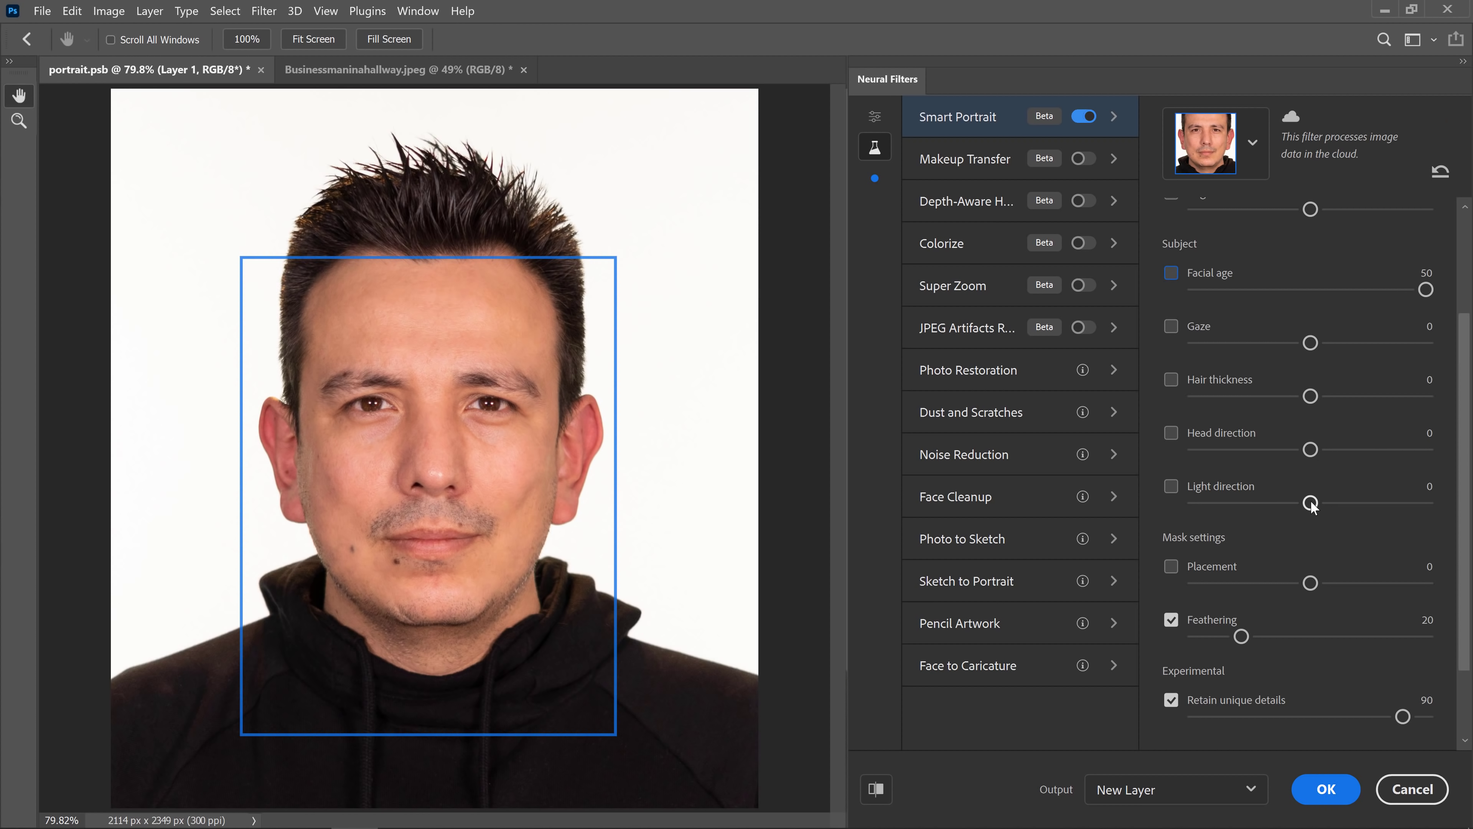
# Try Smart Portrait's Light direction at a high positive value and at -39, and disable it
pyautogui.moveTo(1311, 503); pyautogui.dragTo(1412, 503)
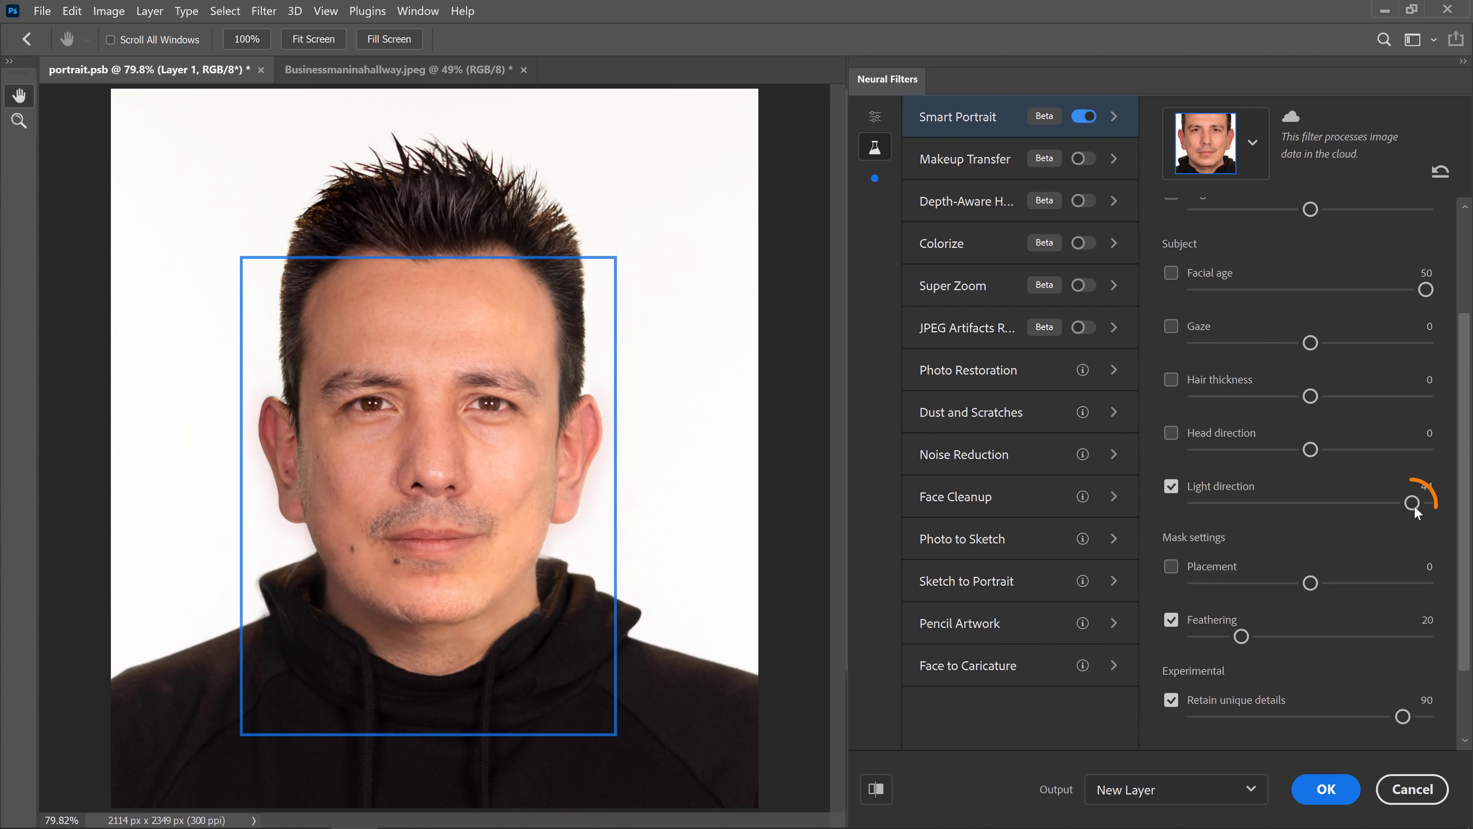
pyautogui.moveTo(1414, 503); pyautogui.dragTo(1220, 503)
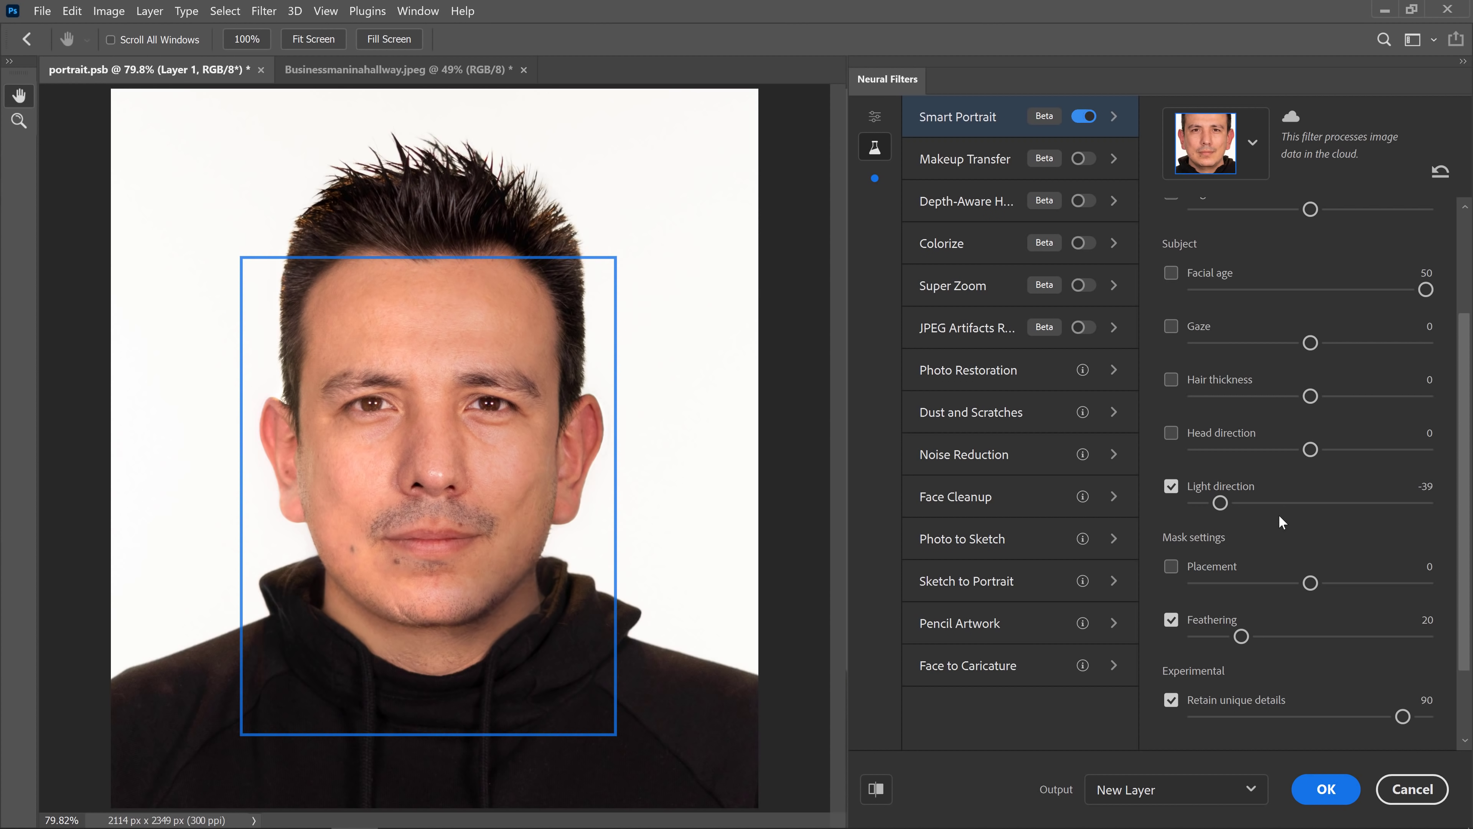
pyautogui.click(1172, 487)
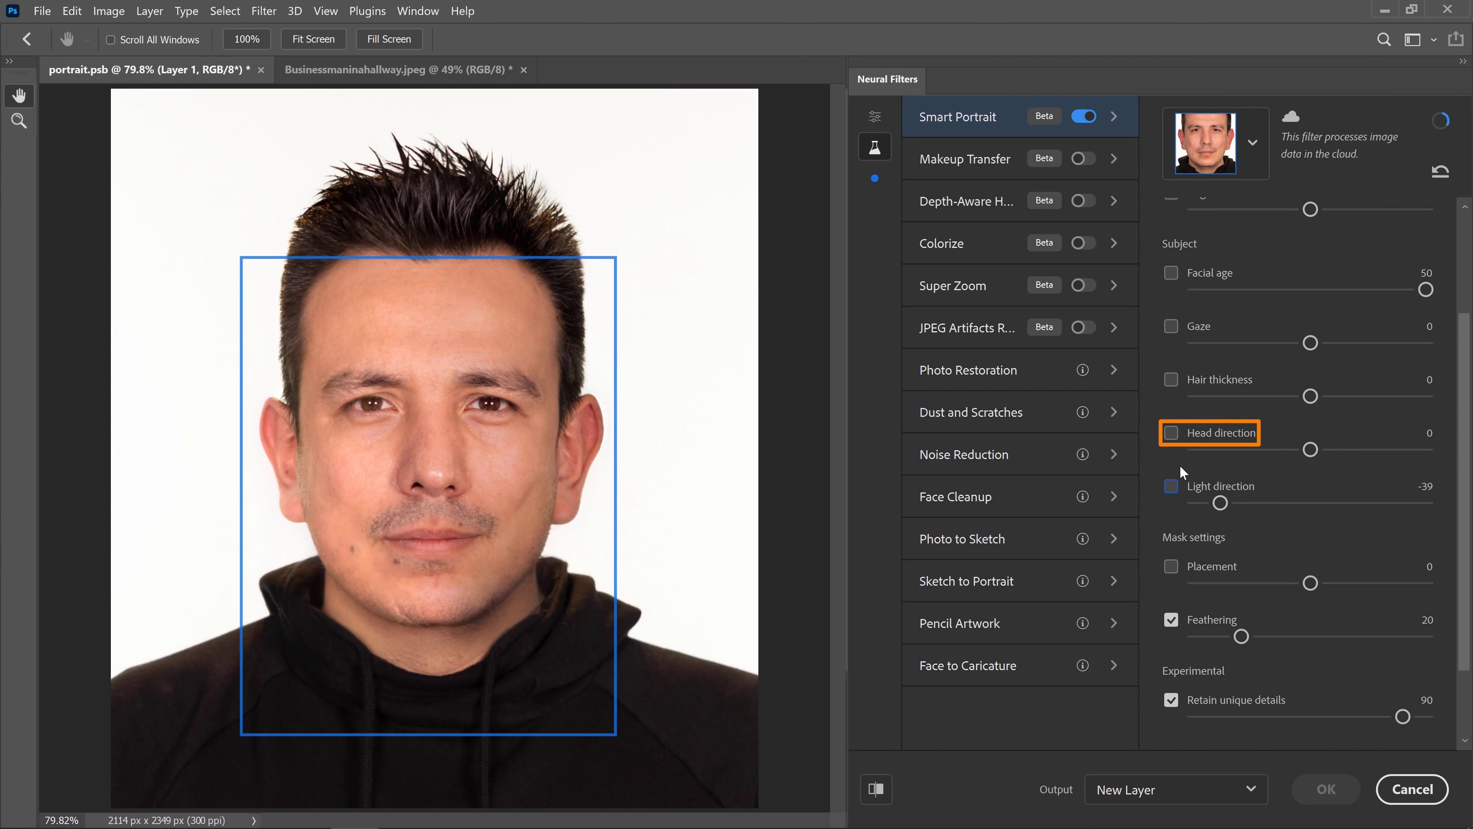
# Try Smart Portrait's Head direction at 20 and at -35, and cancel the Neural Filters session
pyautogui.click(1171, 434)
pyautogui.moveTo(1310, 449); pyautogui.dragTo(1357, 450)
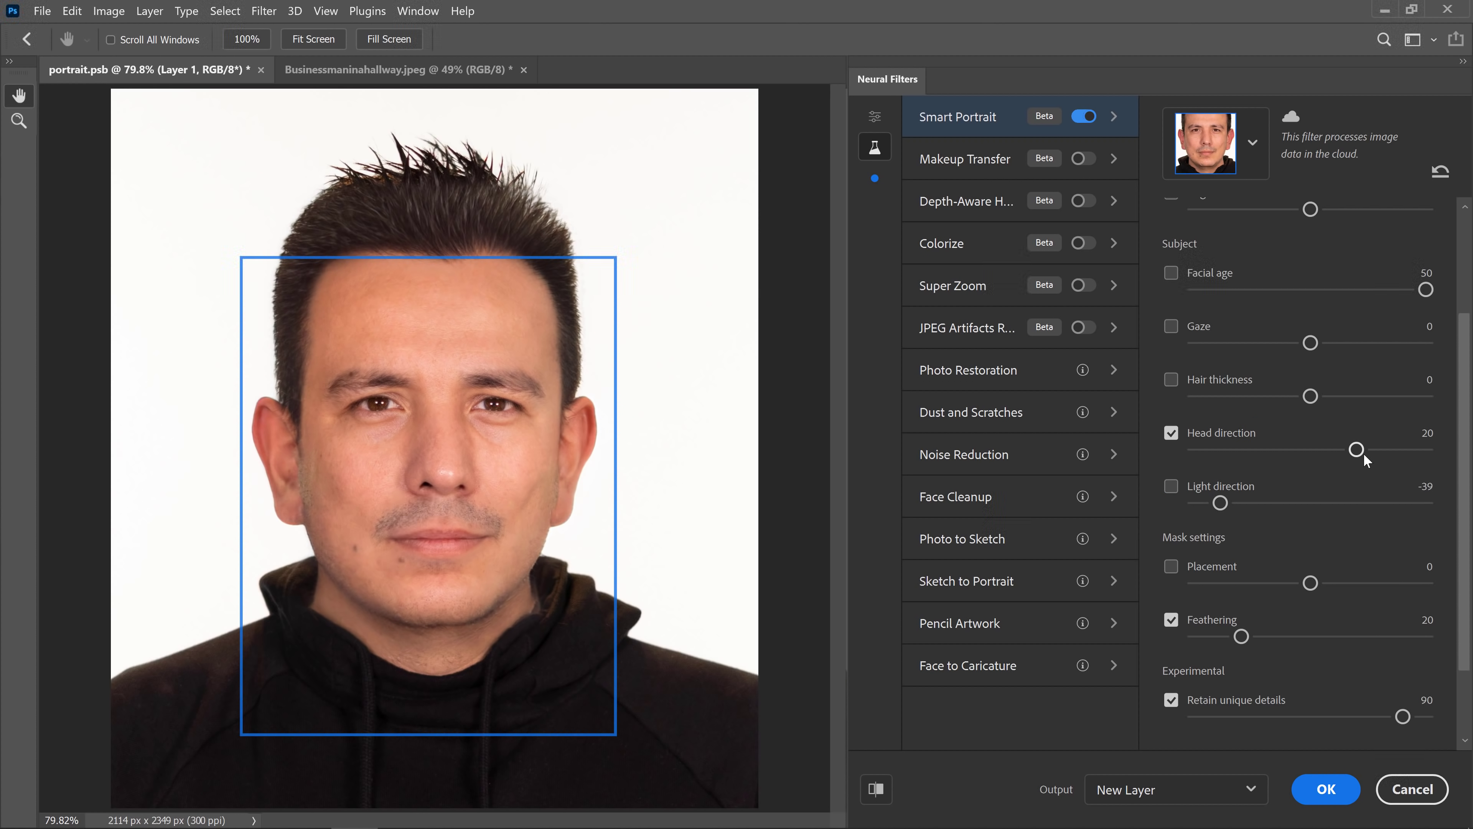
pyautogui.moveTo(1364, 453); pyautogui.dragTo(1228, 456)
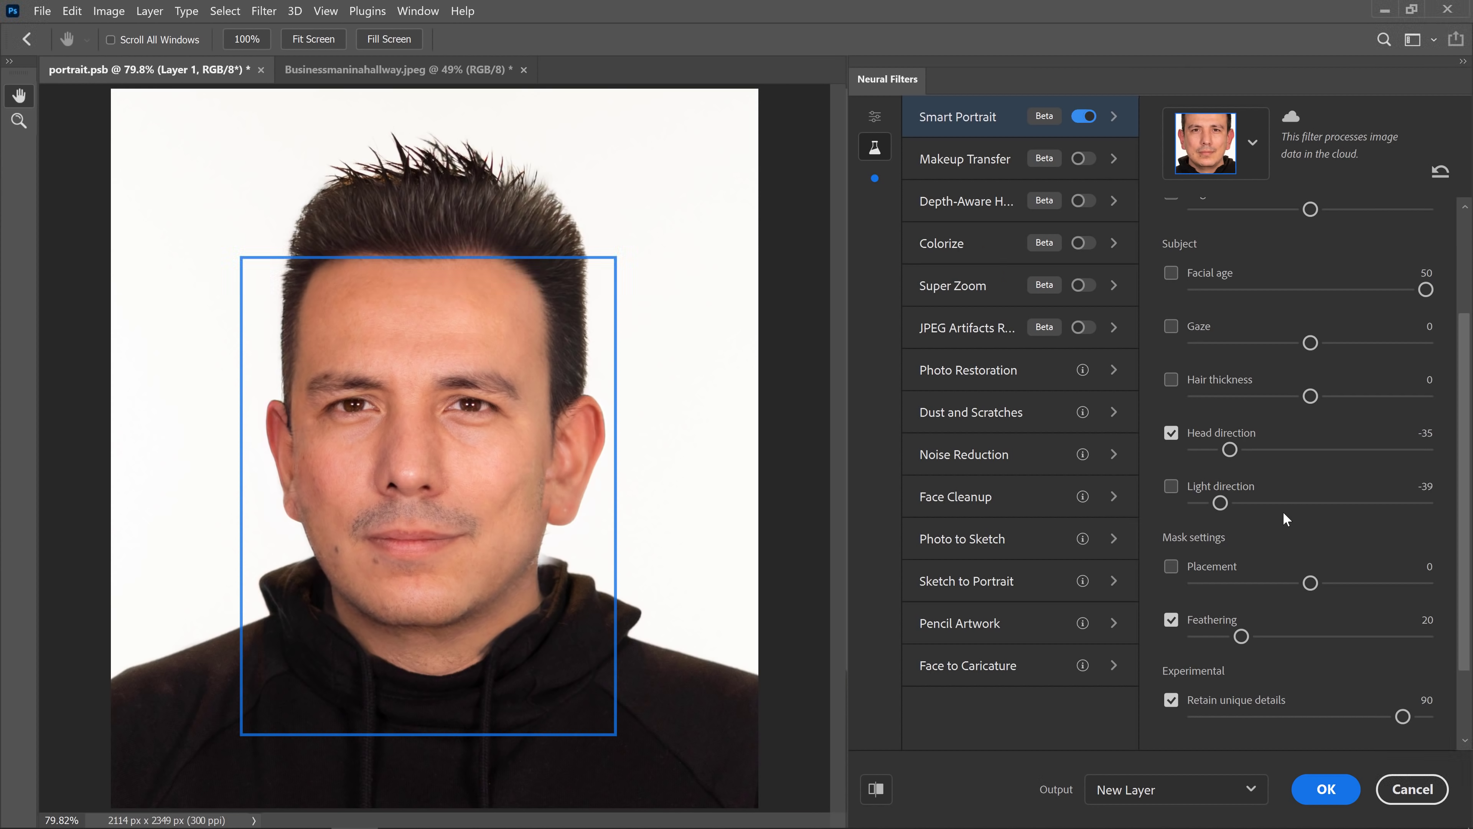
pyautogui.click(1399, 790)
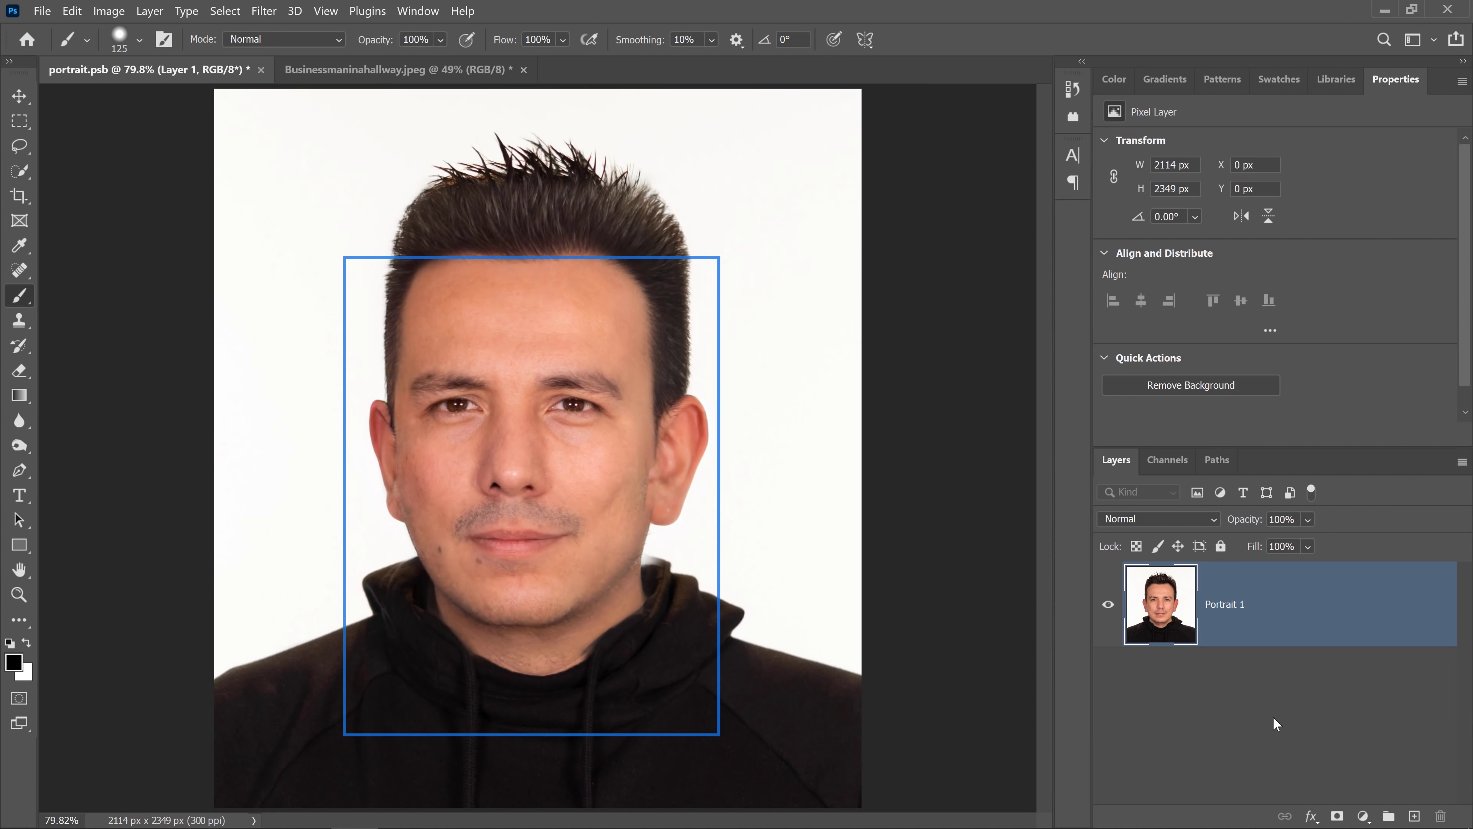
# Switch to Businessmaninahallway.jpeg, open Neural Filters on it, and turn on the Colorize beta filter
pyautogui.click(454, 79)
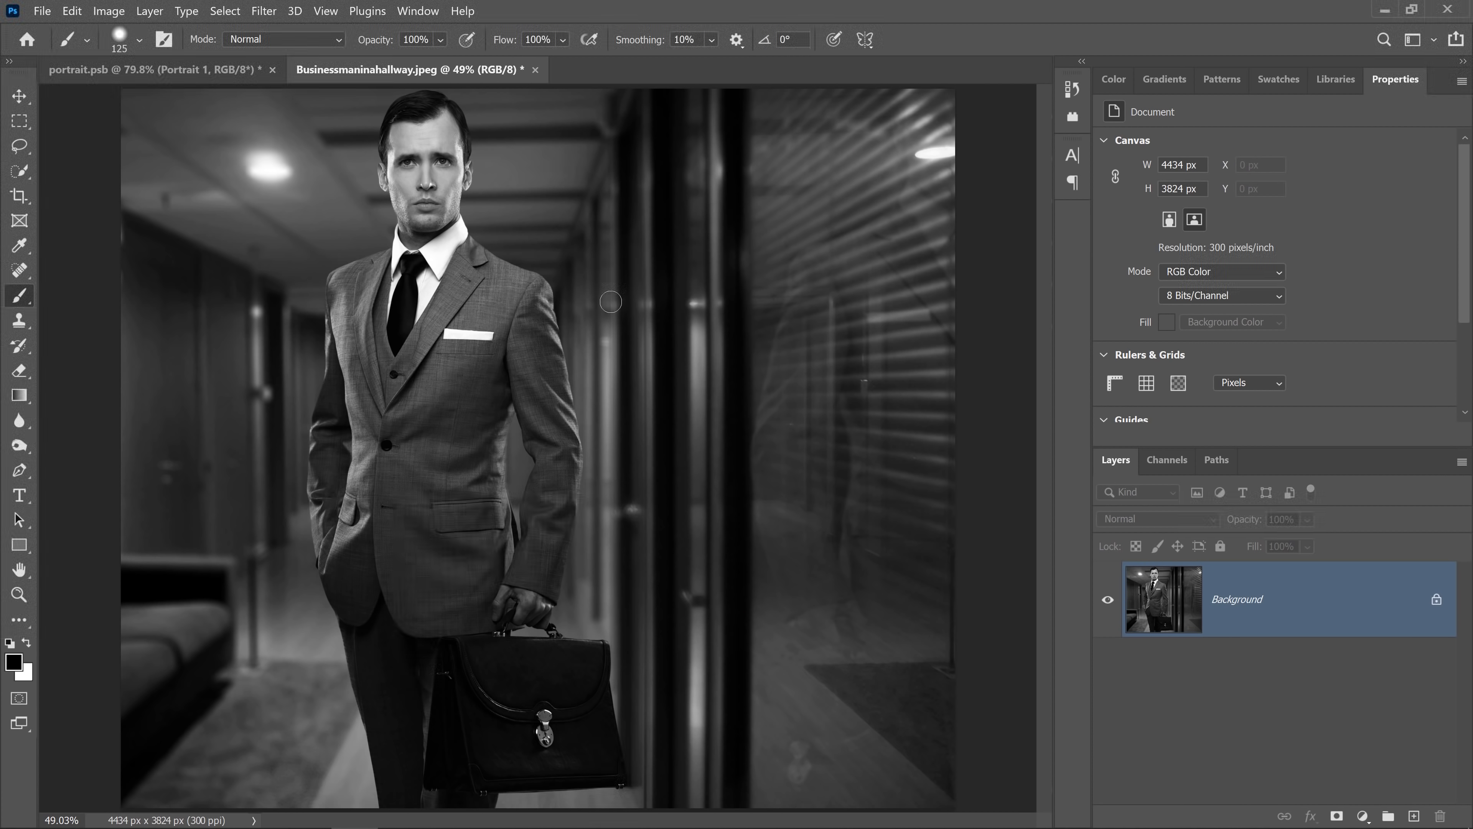
pyautogui.click(264, 13)
pyautogui.click(278, 74)
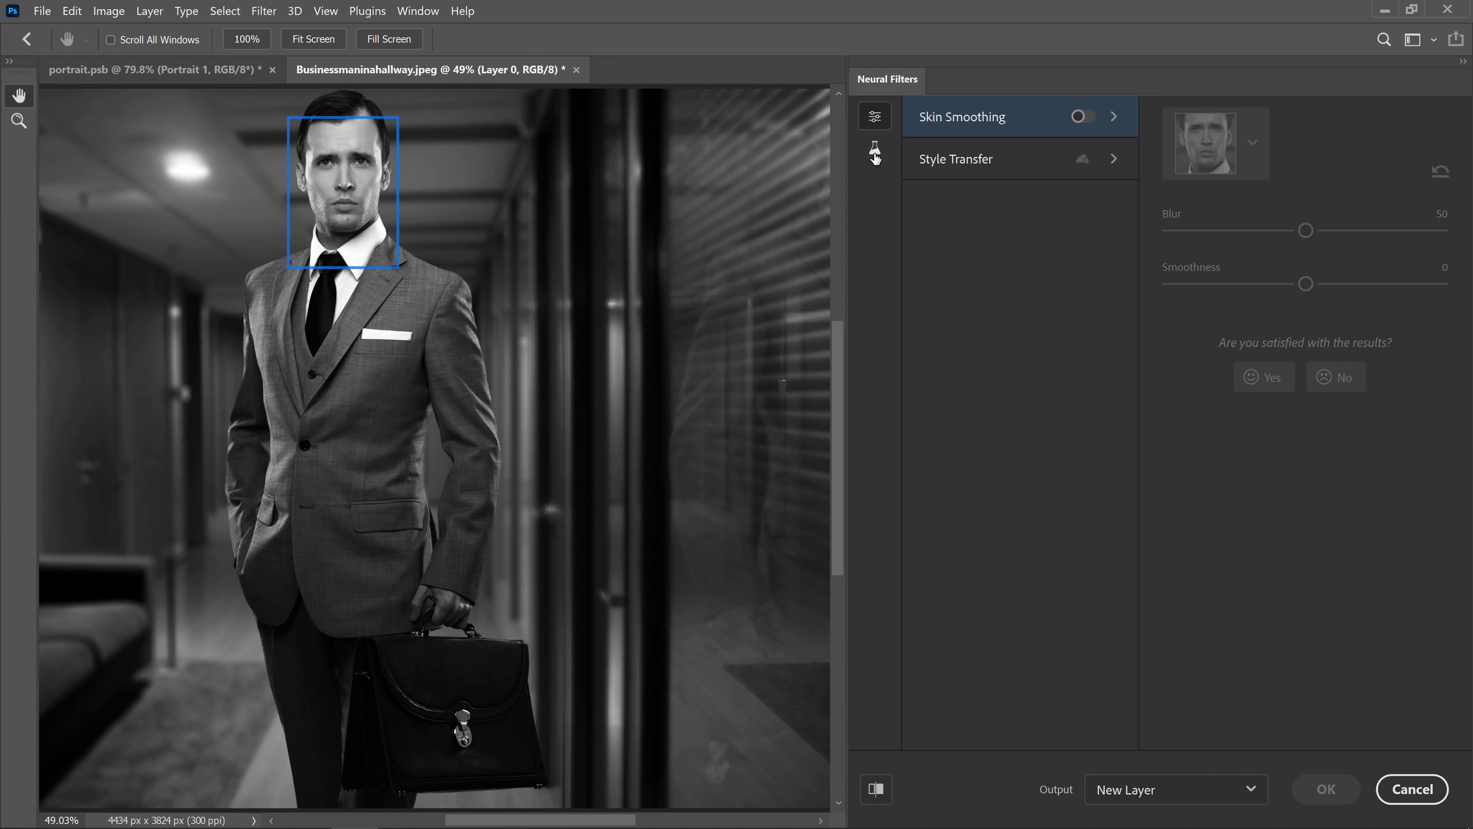
pyautogui.click(875, 148)
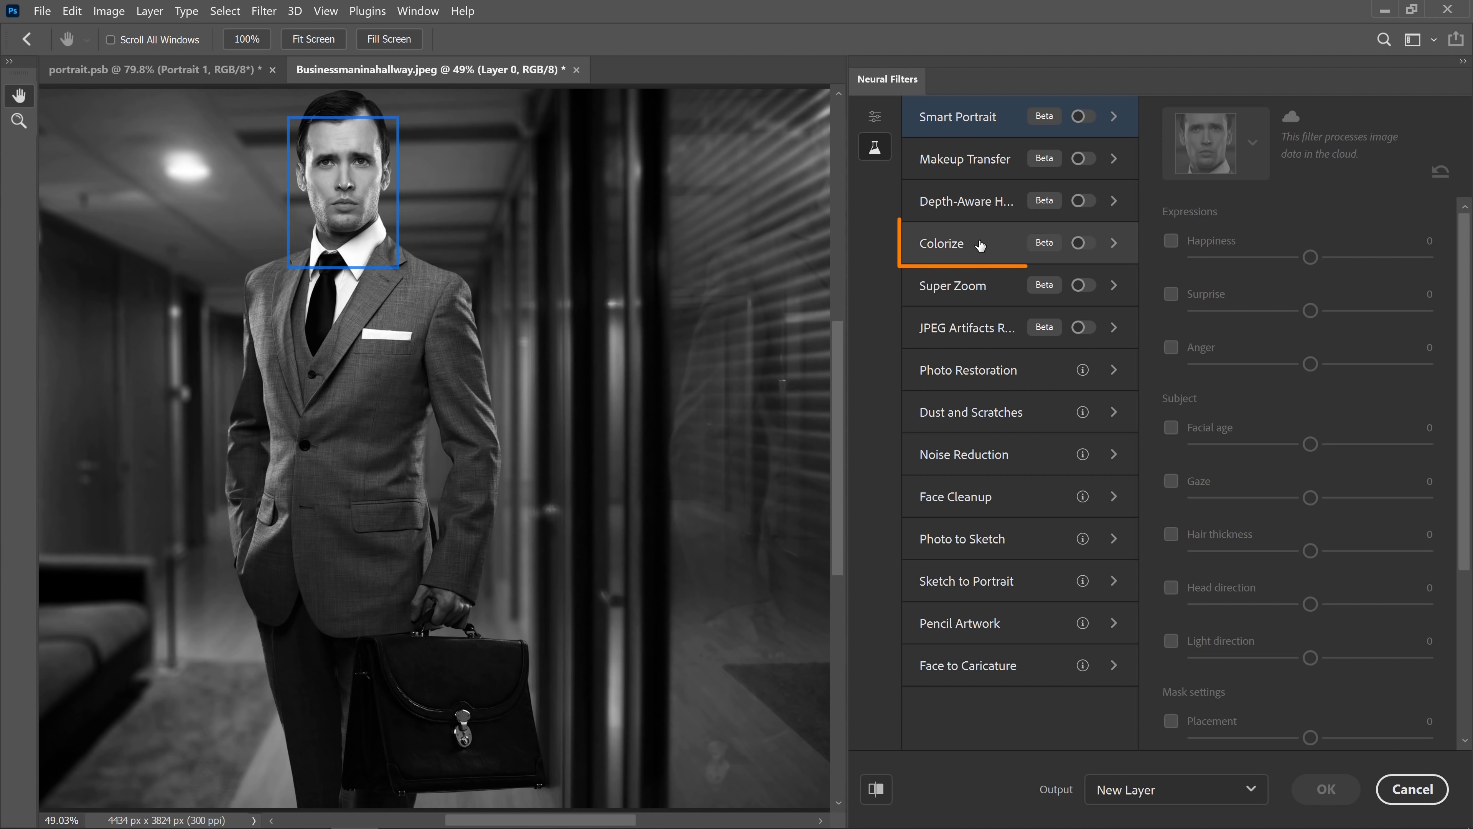
pyautogui.click(966, 246)
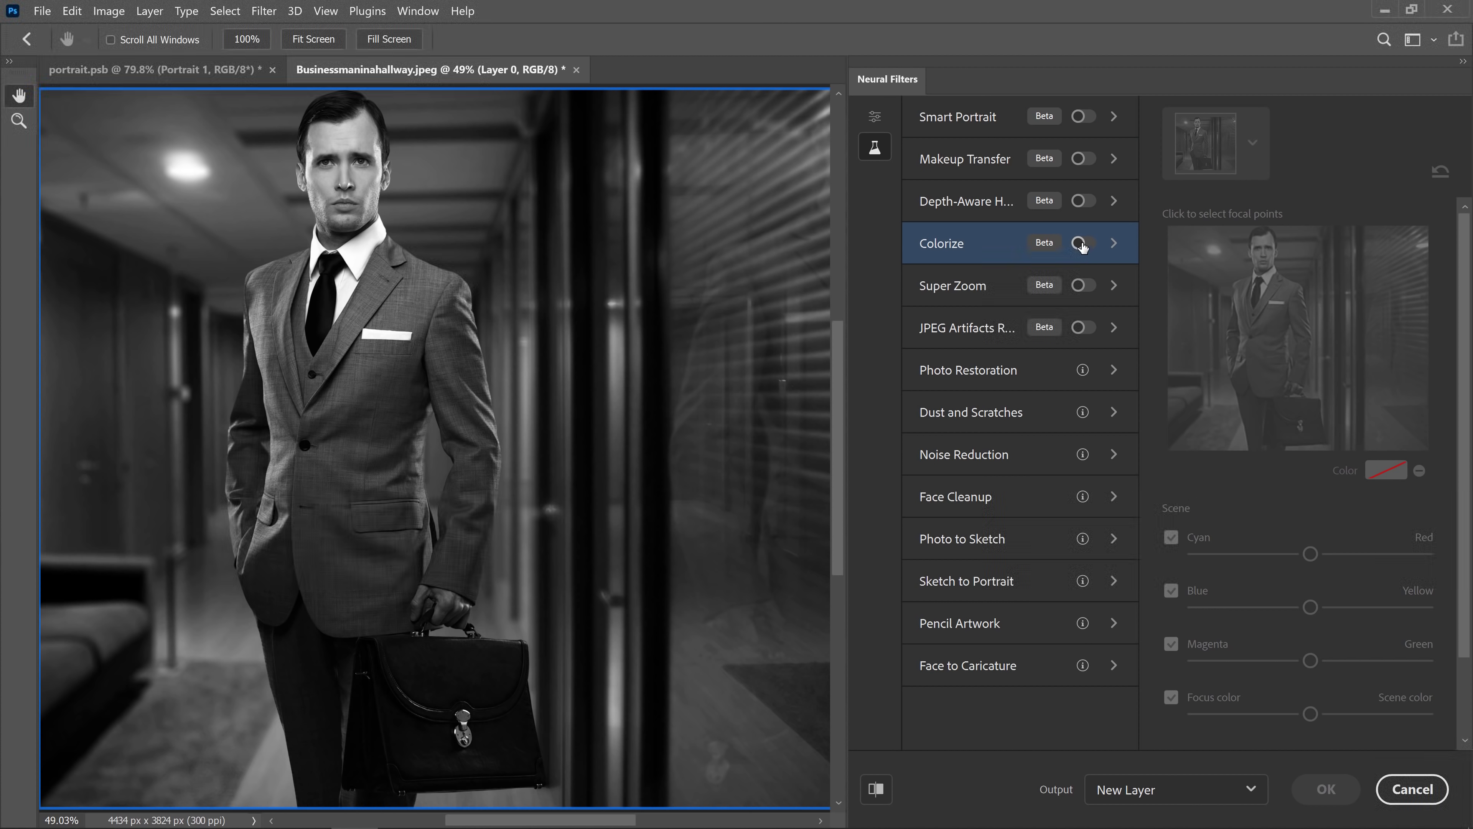
pyautogui.click(1083, 244)
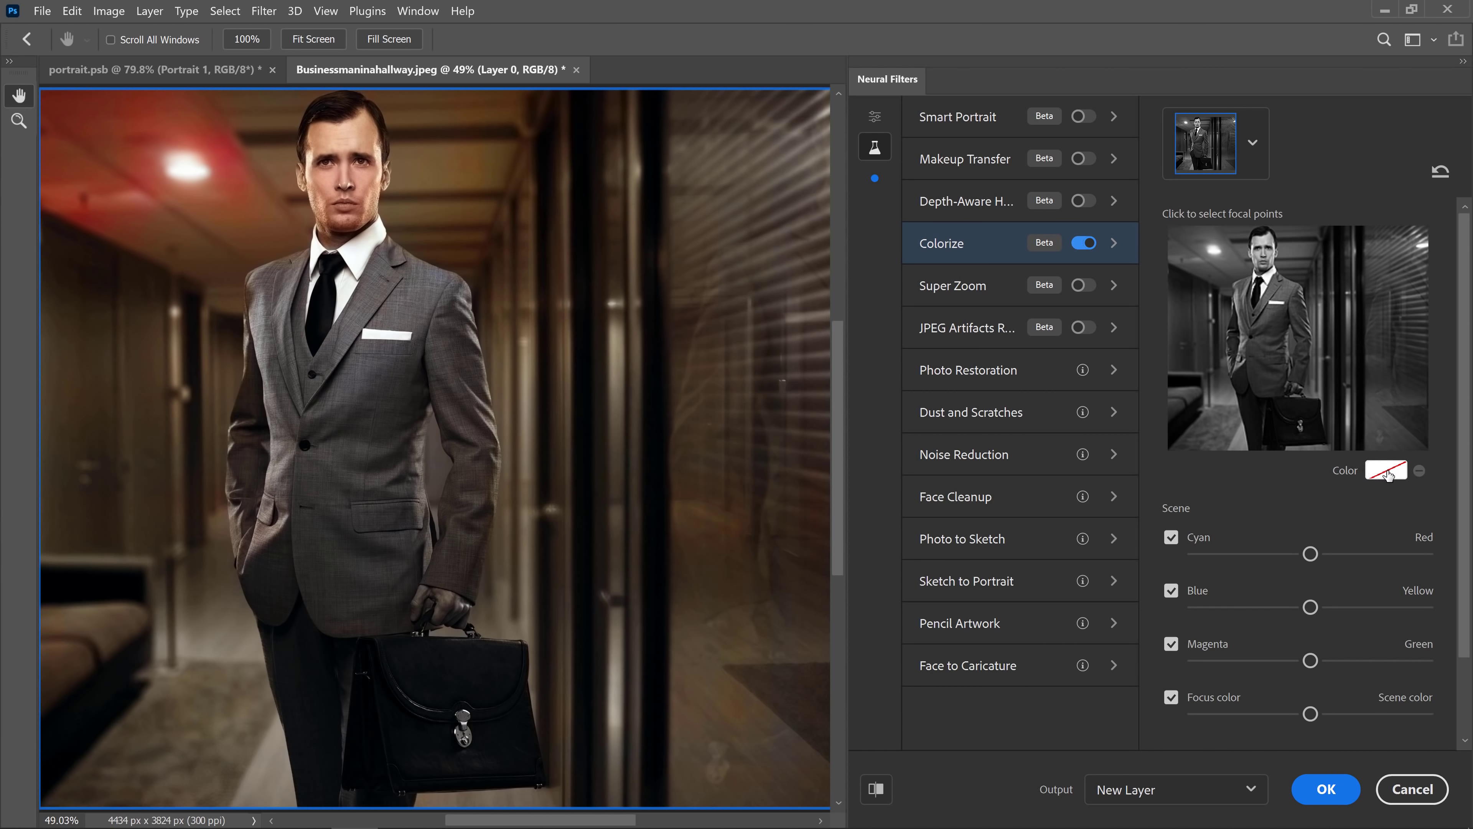
# Set Colorize's focus point color to a light beige, RGB 216, 199, 170
pyautogui.click(1388, 472)
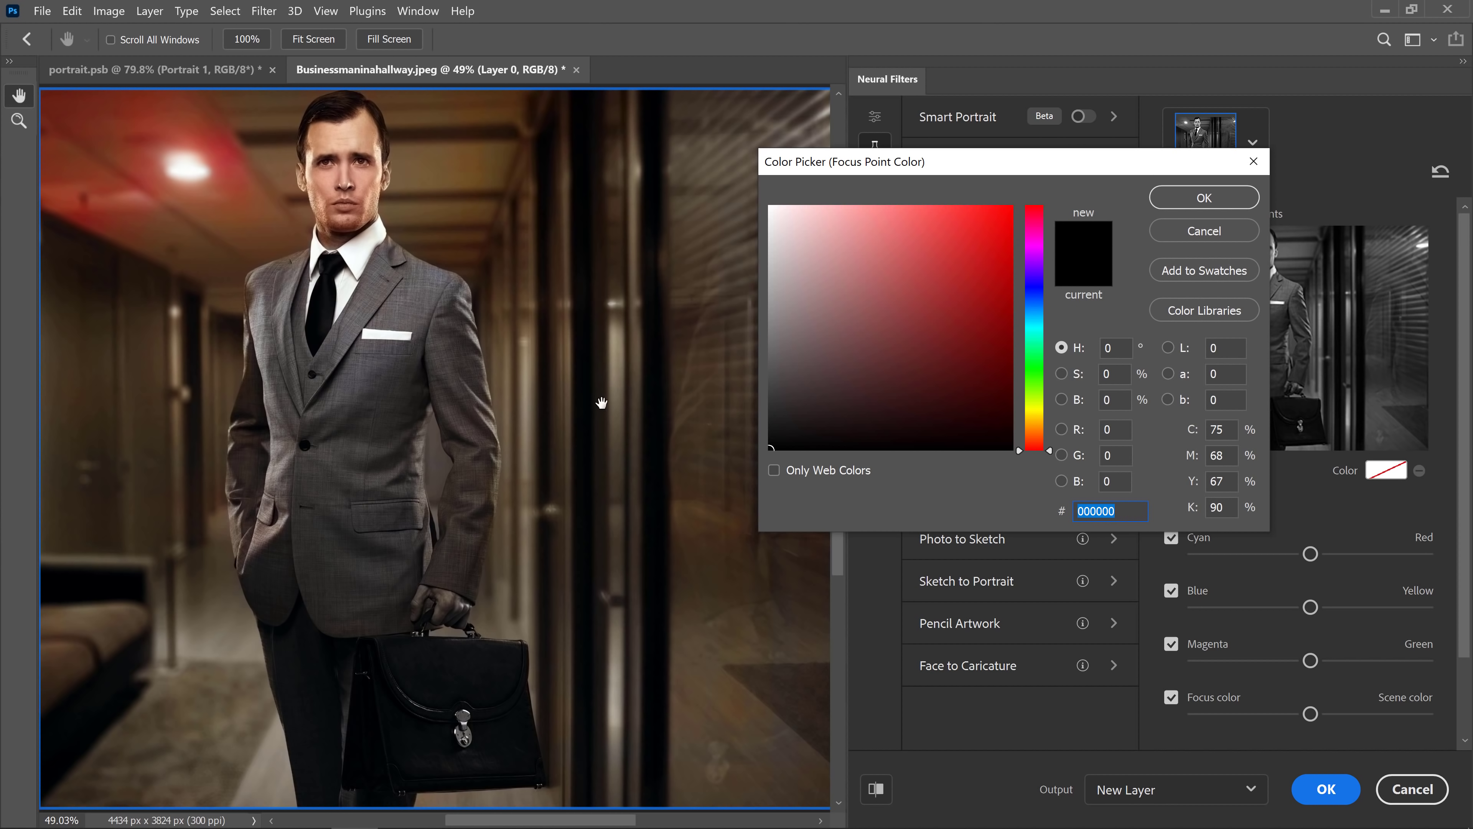
pyautogui.click(1037, 418)
pyautogui.moveTo(804, 275)
pyautogui.mouseDown()
pyautogui.moveTo(835, 250)
pyautogui.moveTo(836, 269)
pyautogui.mouseUp()
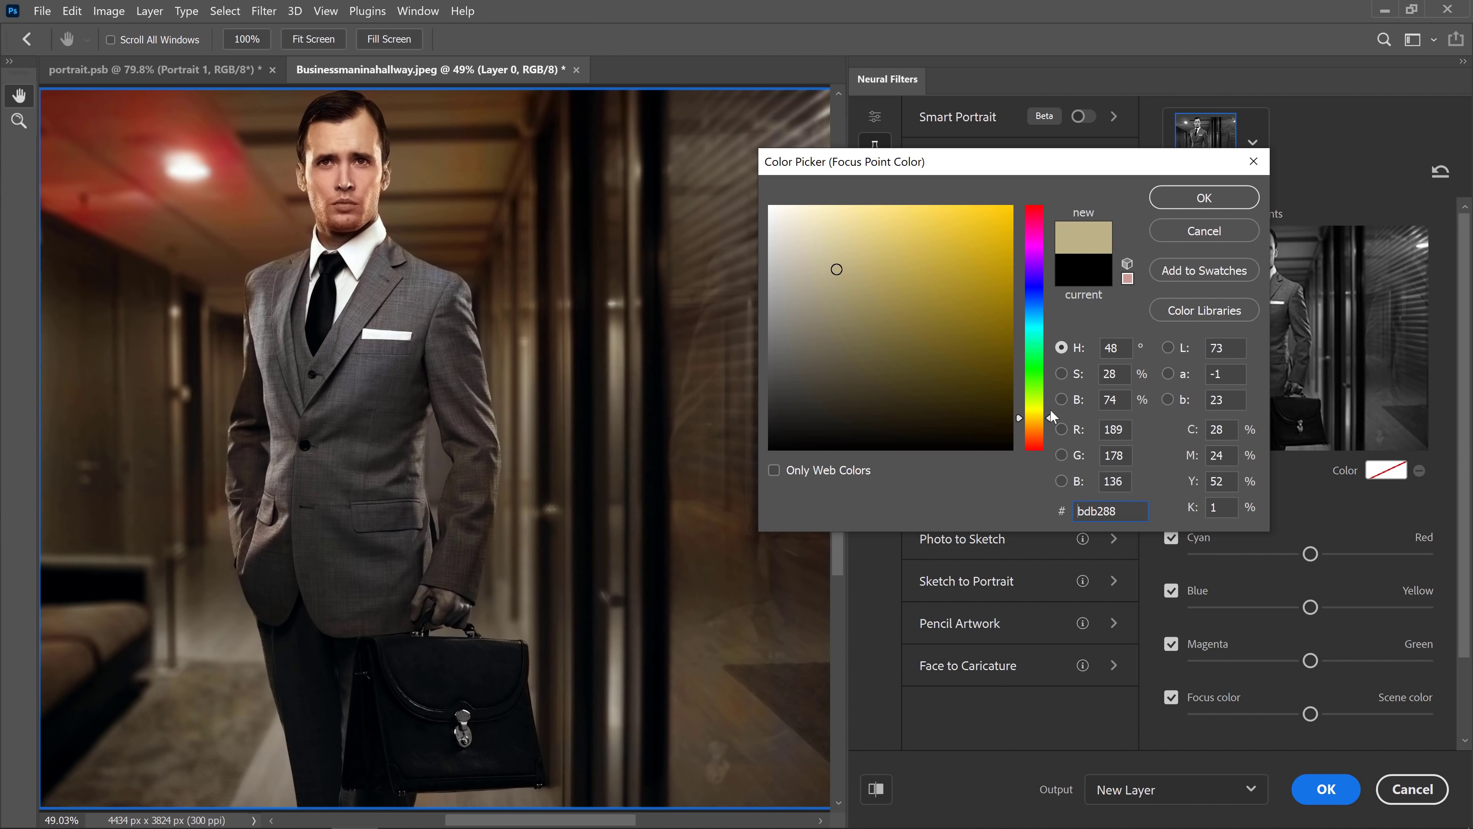
pyautogui.moveTo(1052, 417); pyautogui.dragTo(1052, 419)
pyautogui.moveTo(823, 236); pyautogui.dragTo(821, 242)
pyautogui.moveTo(1052, 419); pyautogui.dragTo(1048, 423)
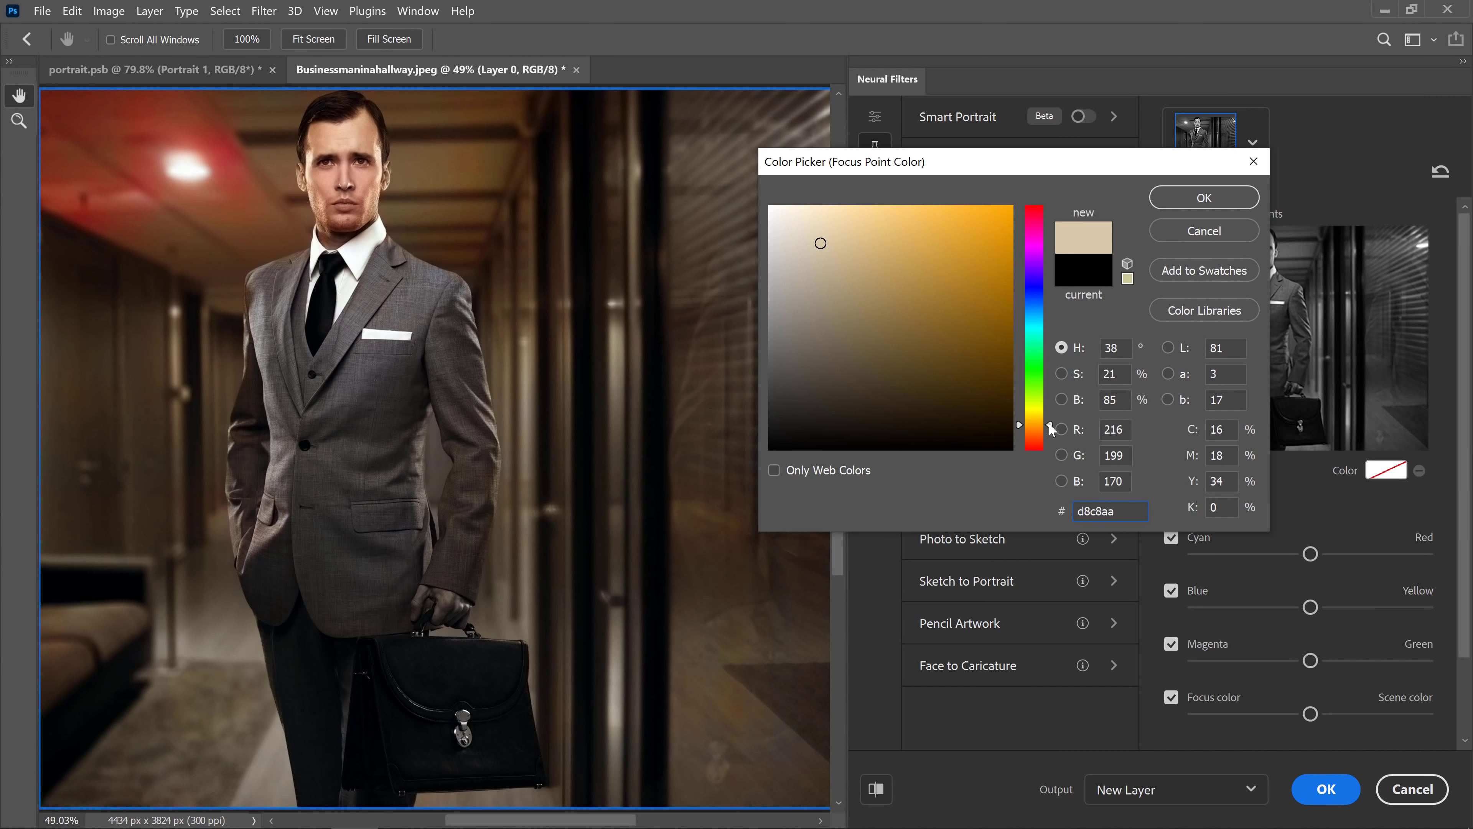
pyautogui.click(1182, 203)
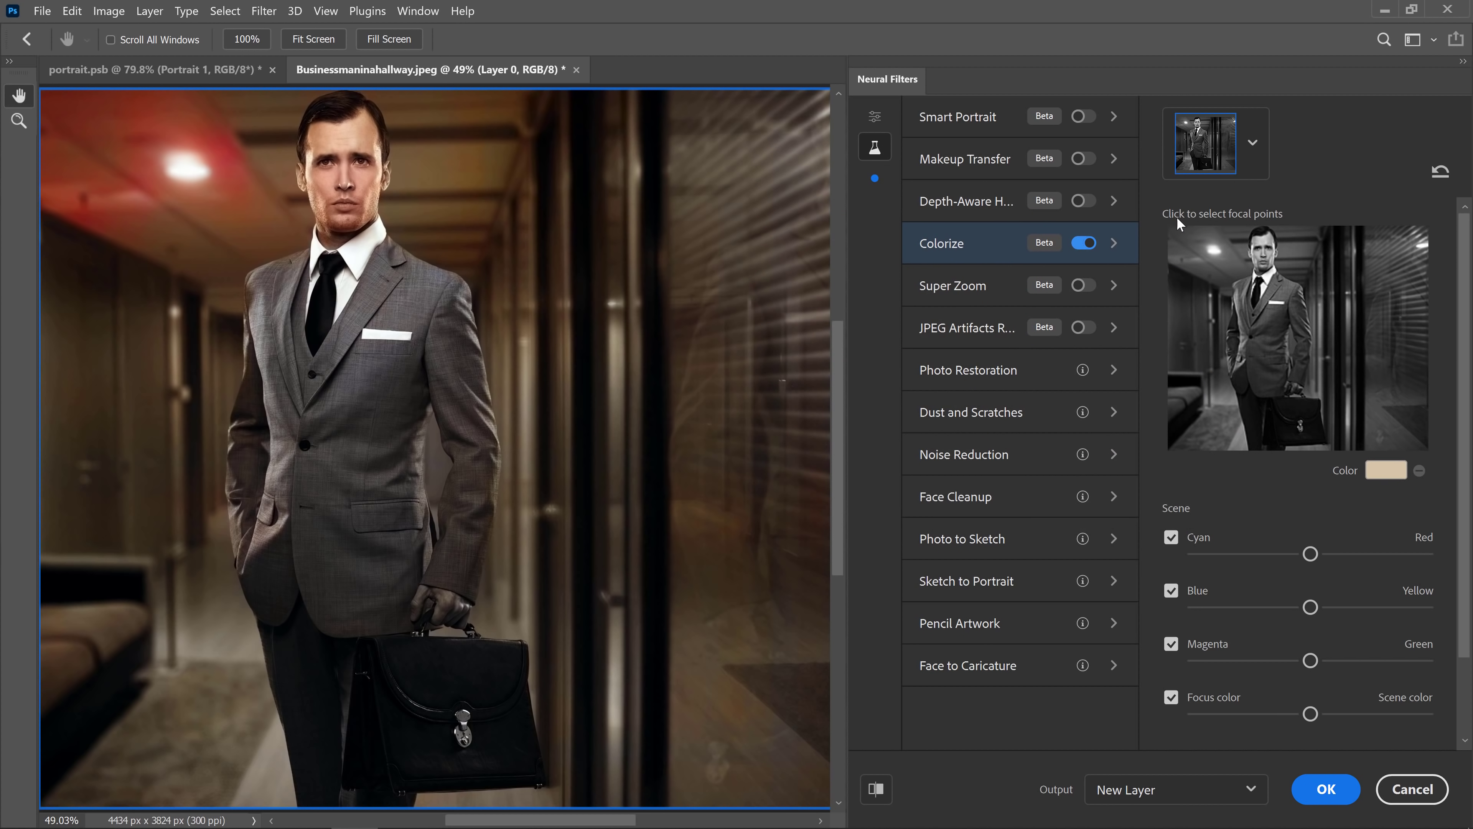
# Place Colorize focal points on the suit jacket and trousers, remove both, and apply the filter to a new layer
pyautogui.click(1271, 346)
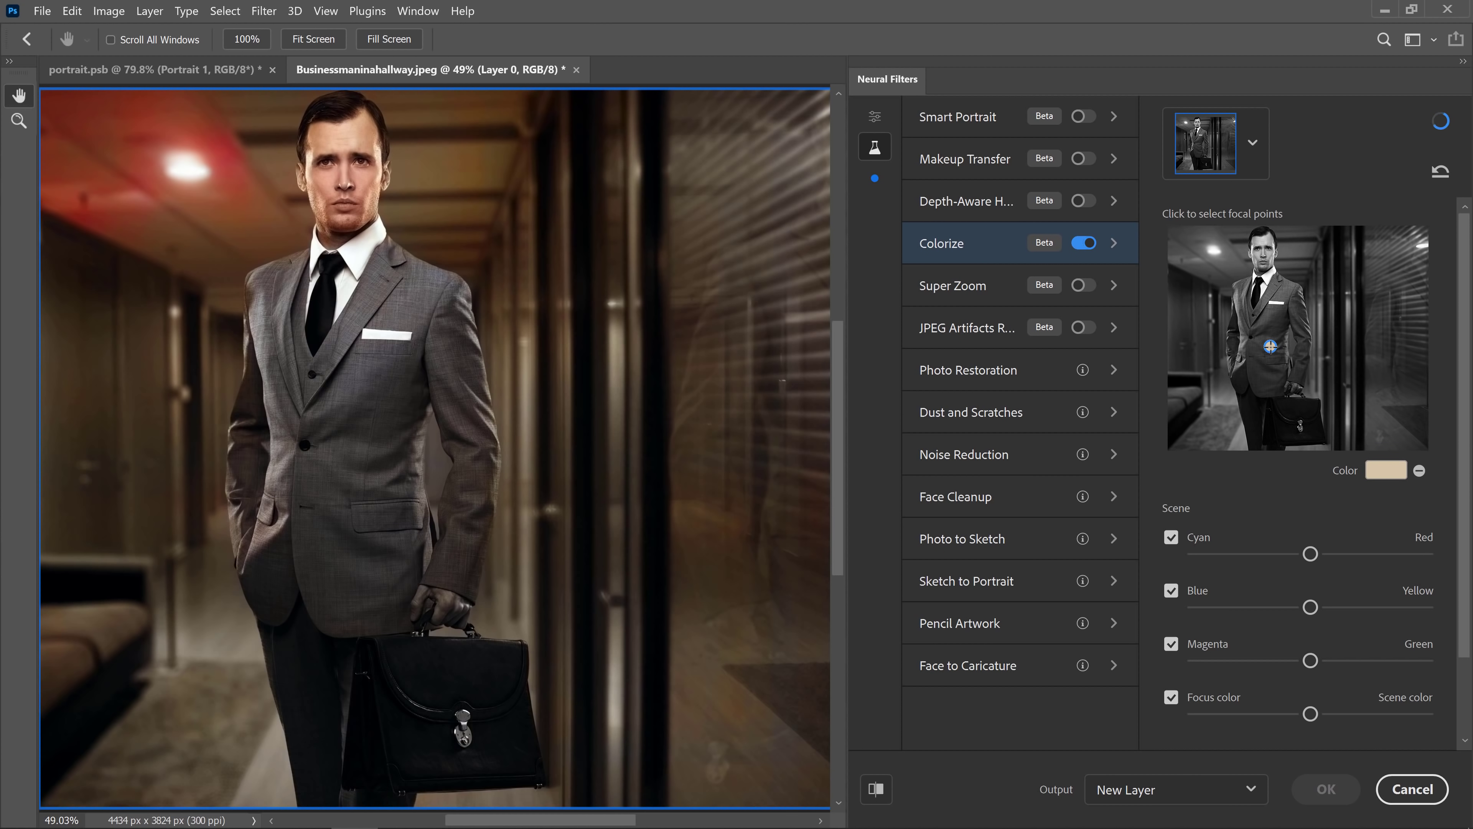
pyautogui.click(1257, 417)
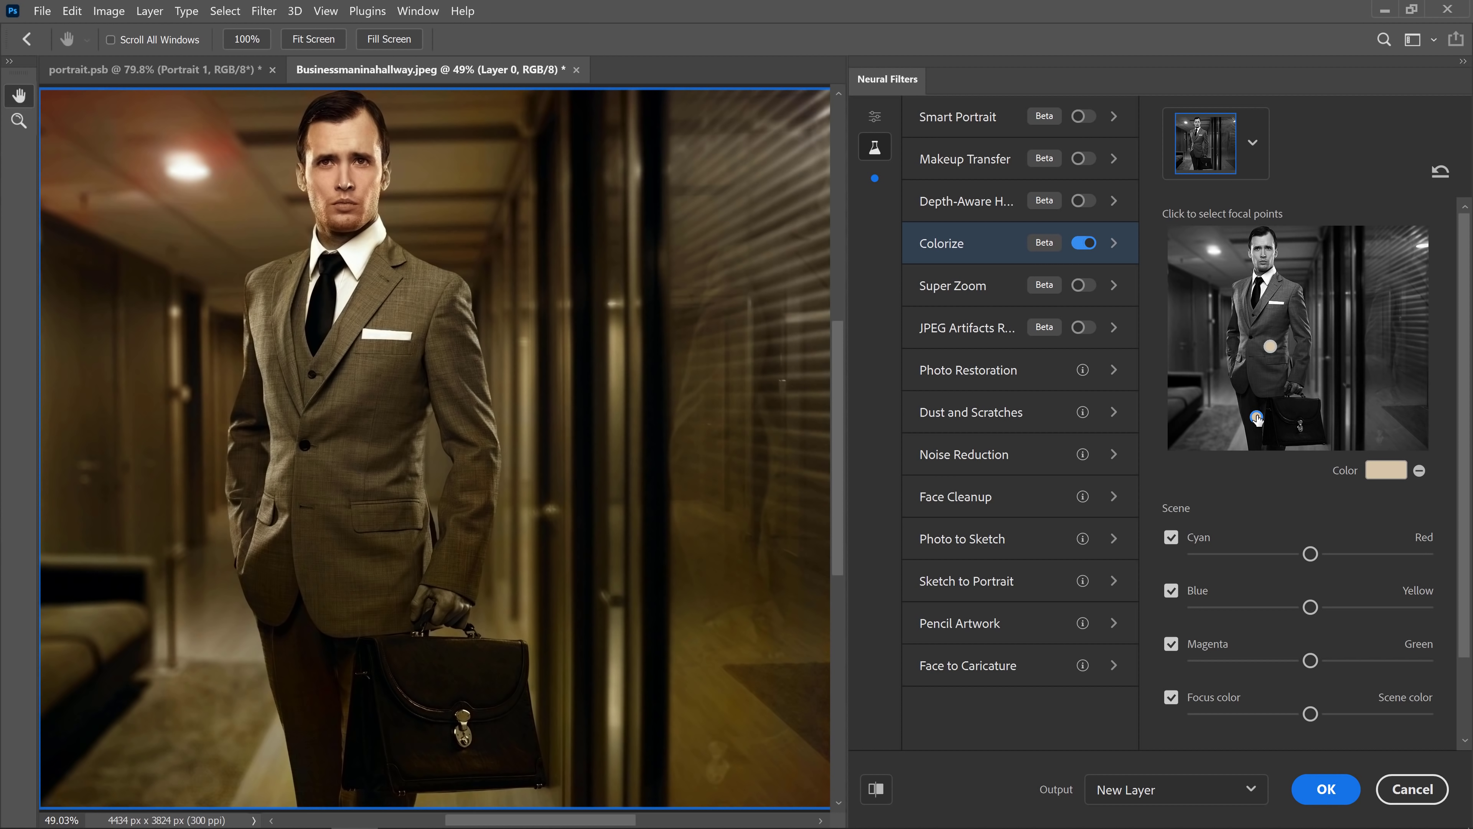
pyautogui.click(1419, 470)
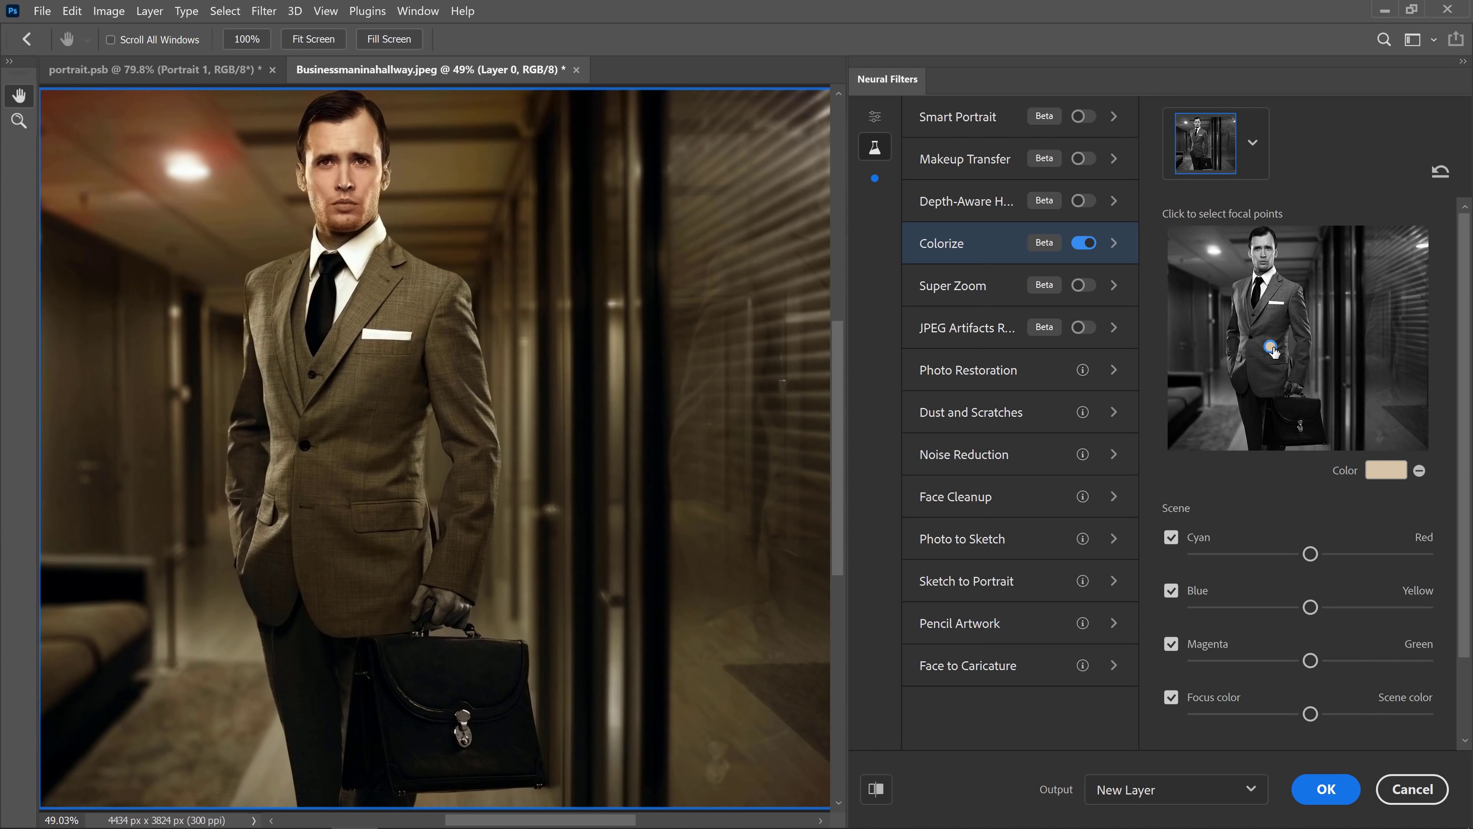
pyautogui.click(1419, 470)
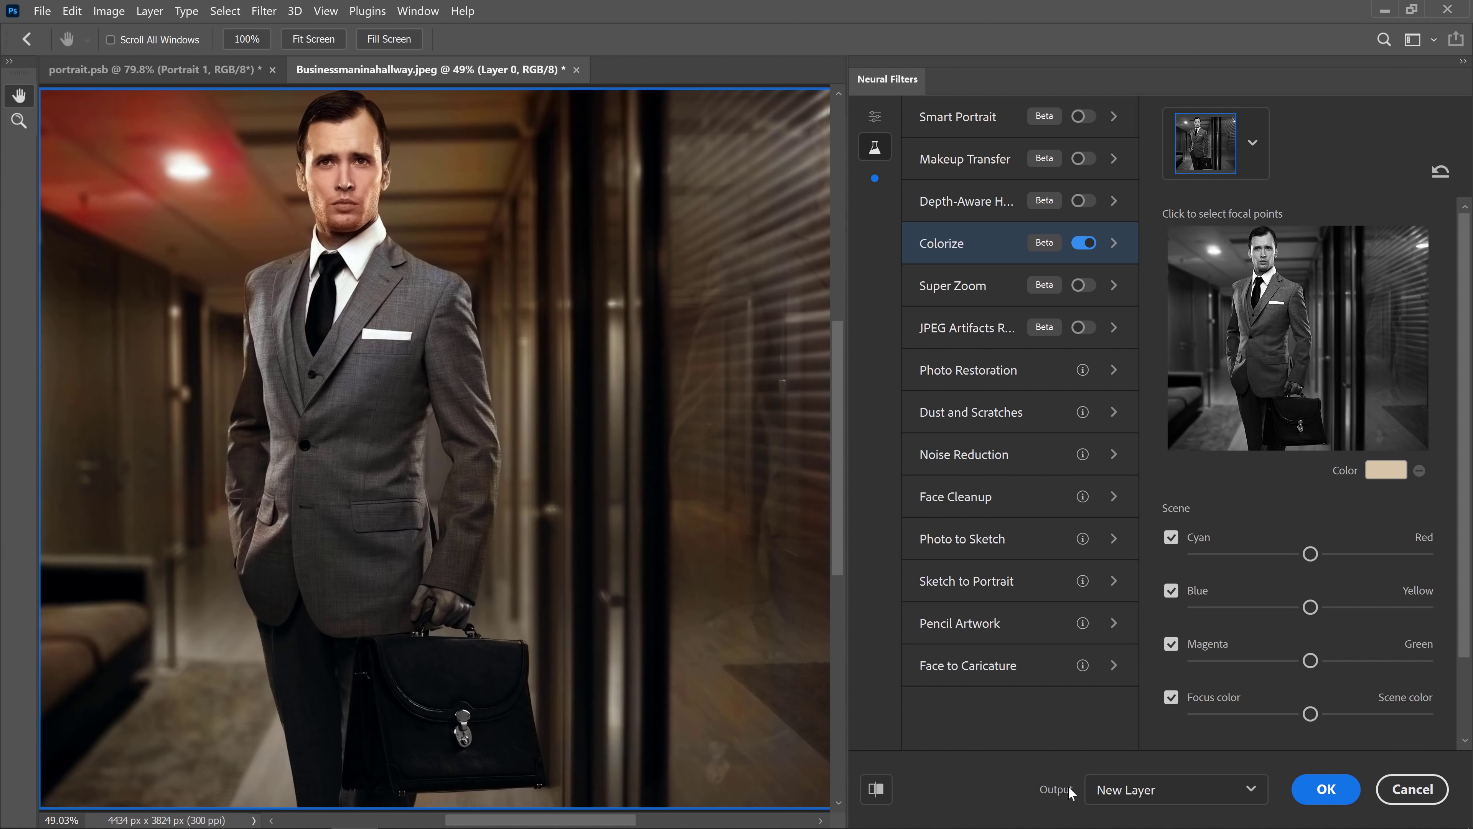
pyautogui.click(1326, 789)
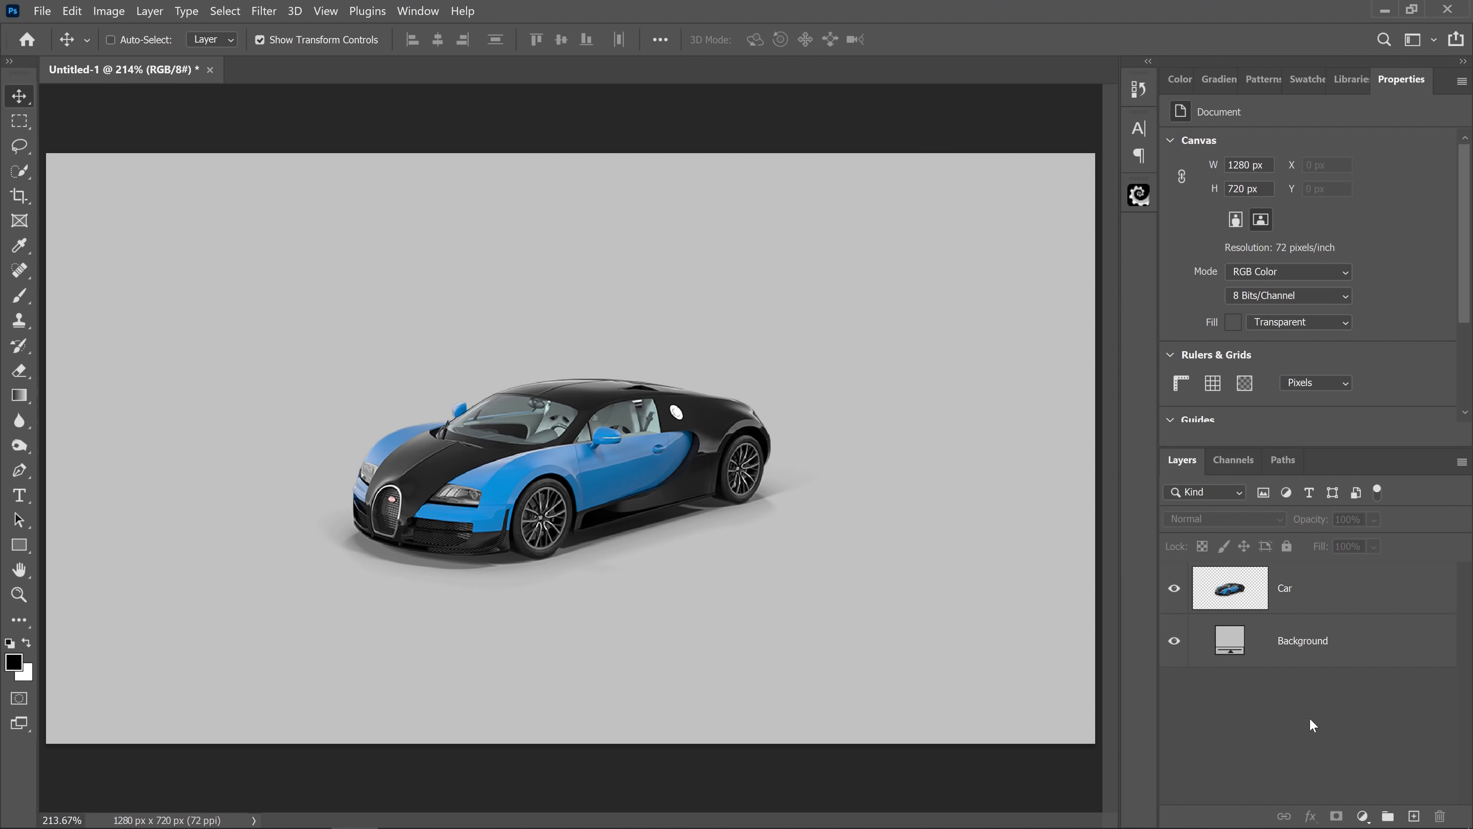
# Convert the Car layer to a smart object
pyautogui.click(1318, 598)
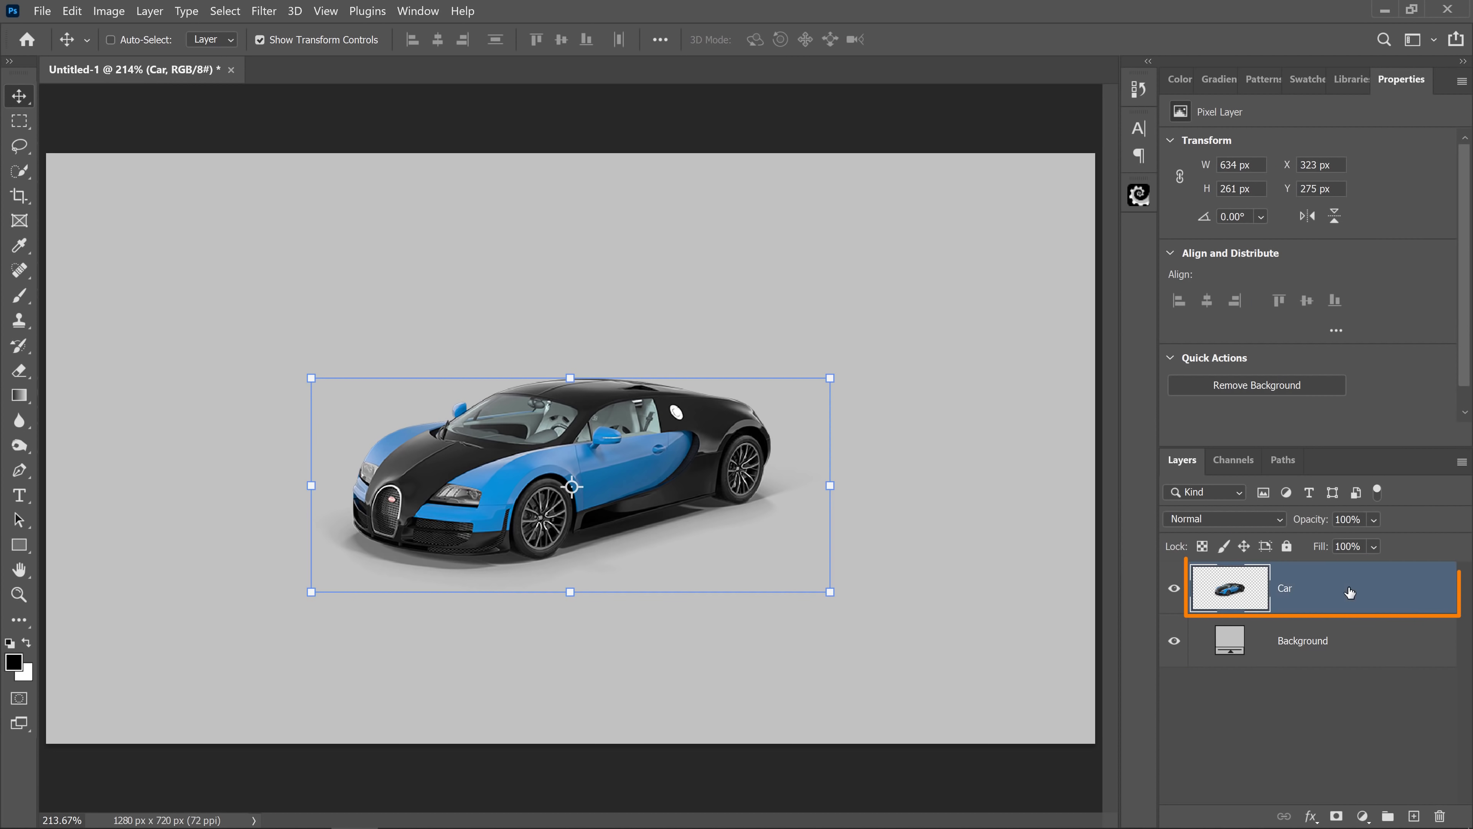
pyautogui.rightClick(1396, 584)
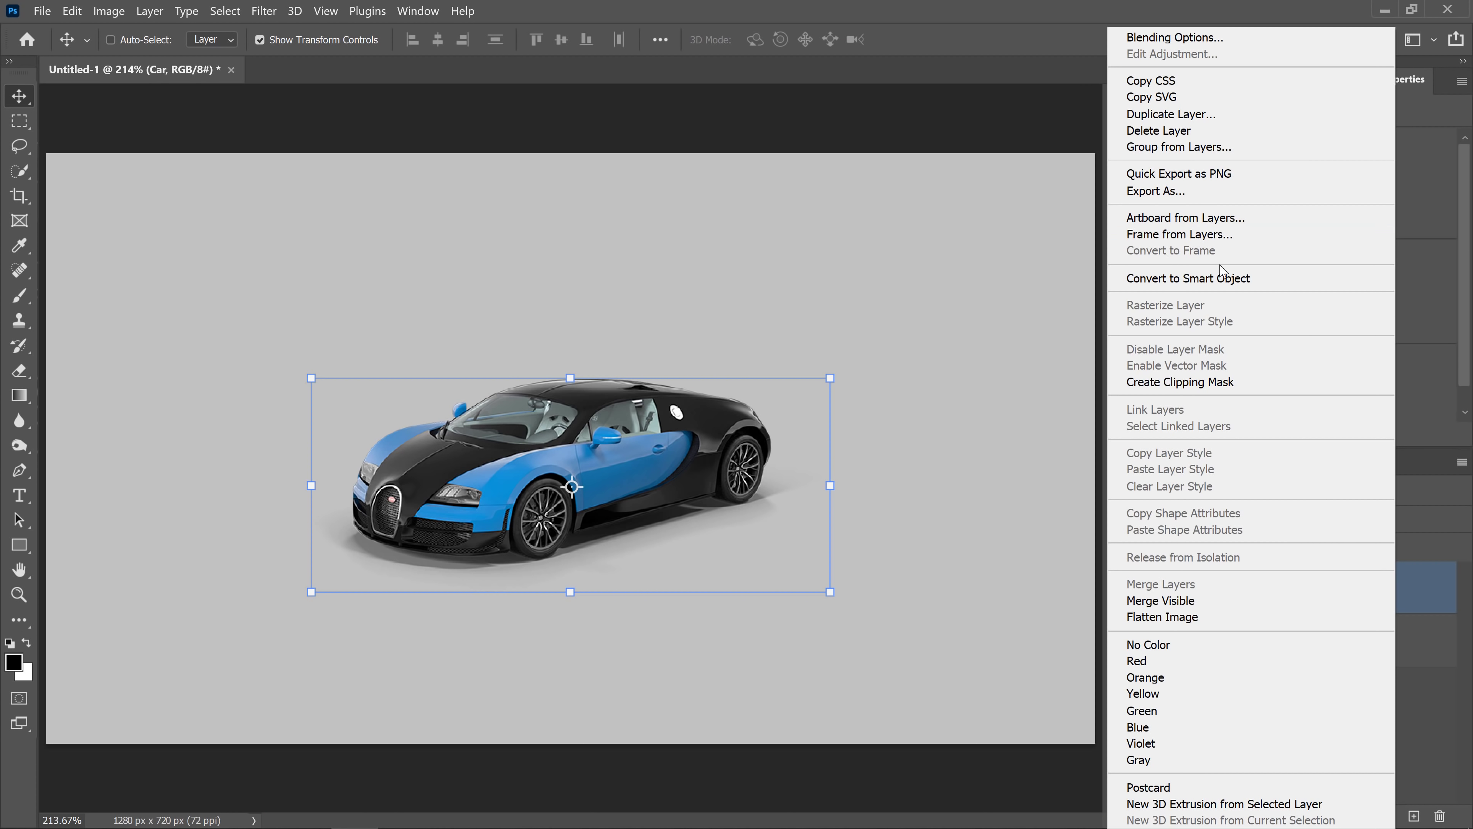
pyautogui.click(1268, 279)
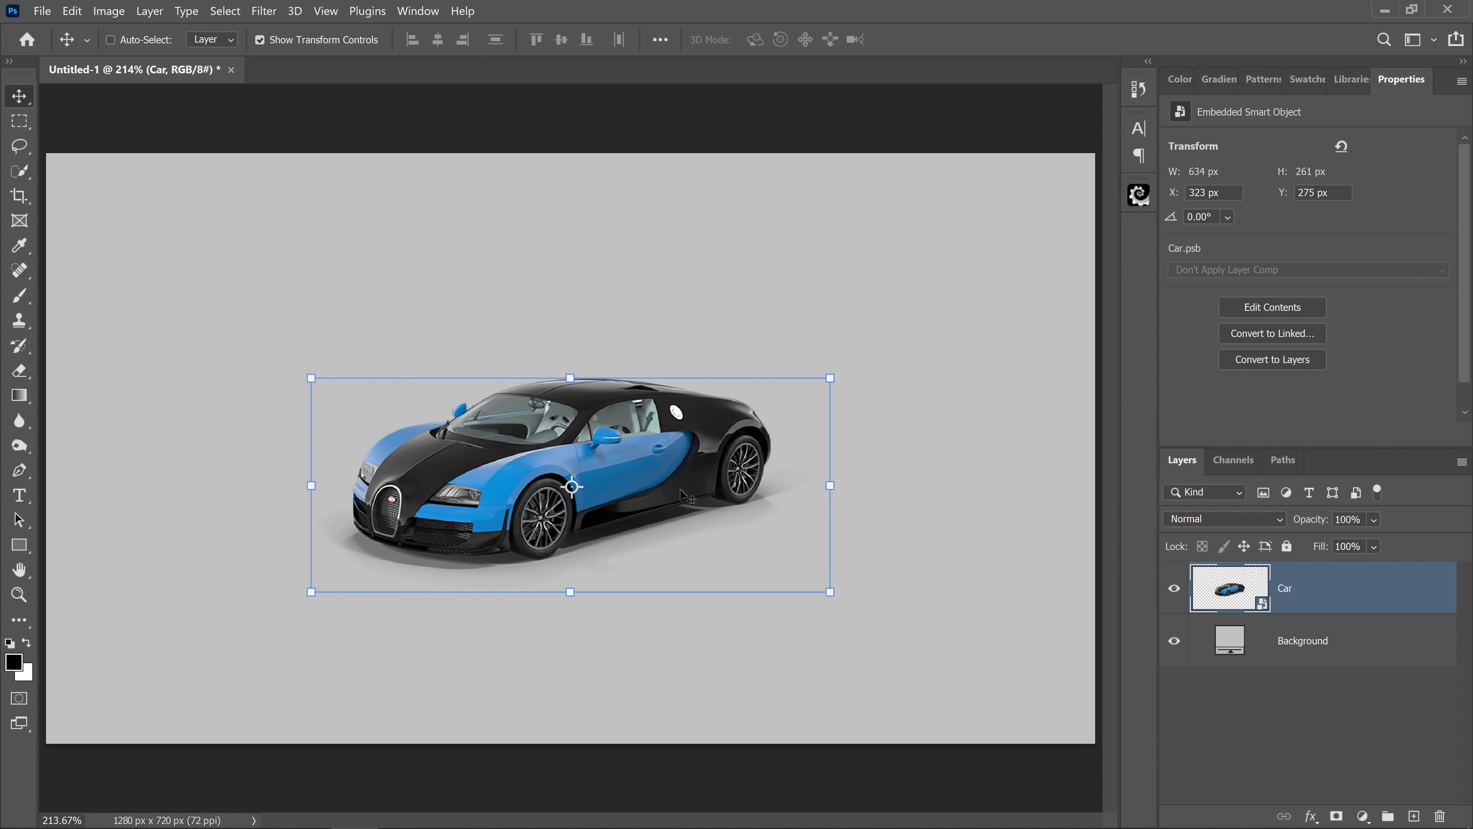
# Distort the Car smart object by pulling its upper-left corner up and slightly inward, and commit the transform
pyautogui.hotkey('ctrl', 't')
pyautogui.rightClick(663, 483)
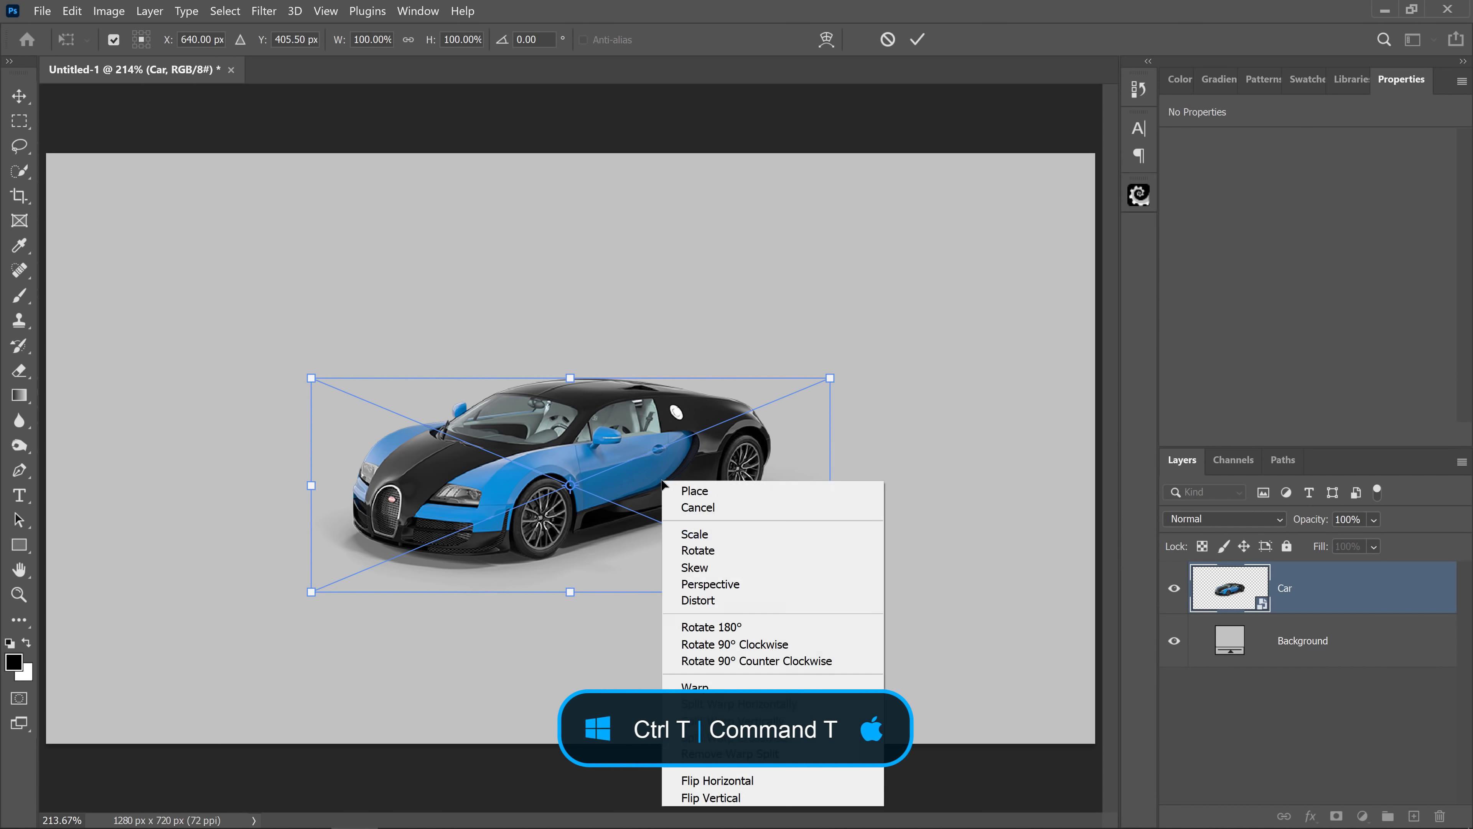
pyautogui.click(693, 600)
pyautogui.moveTo(310, 378); pyautogui.dragTo(341, 231)
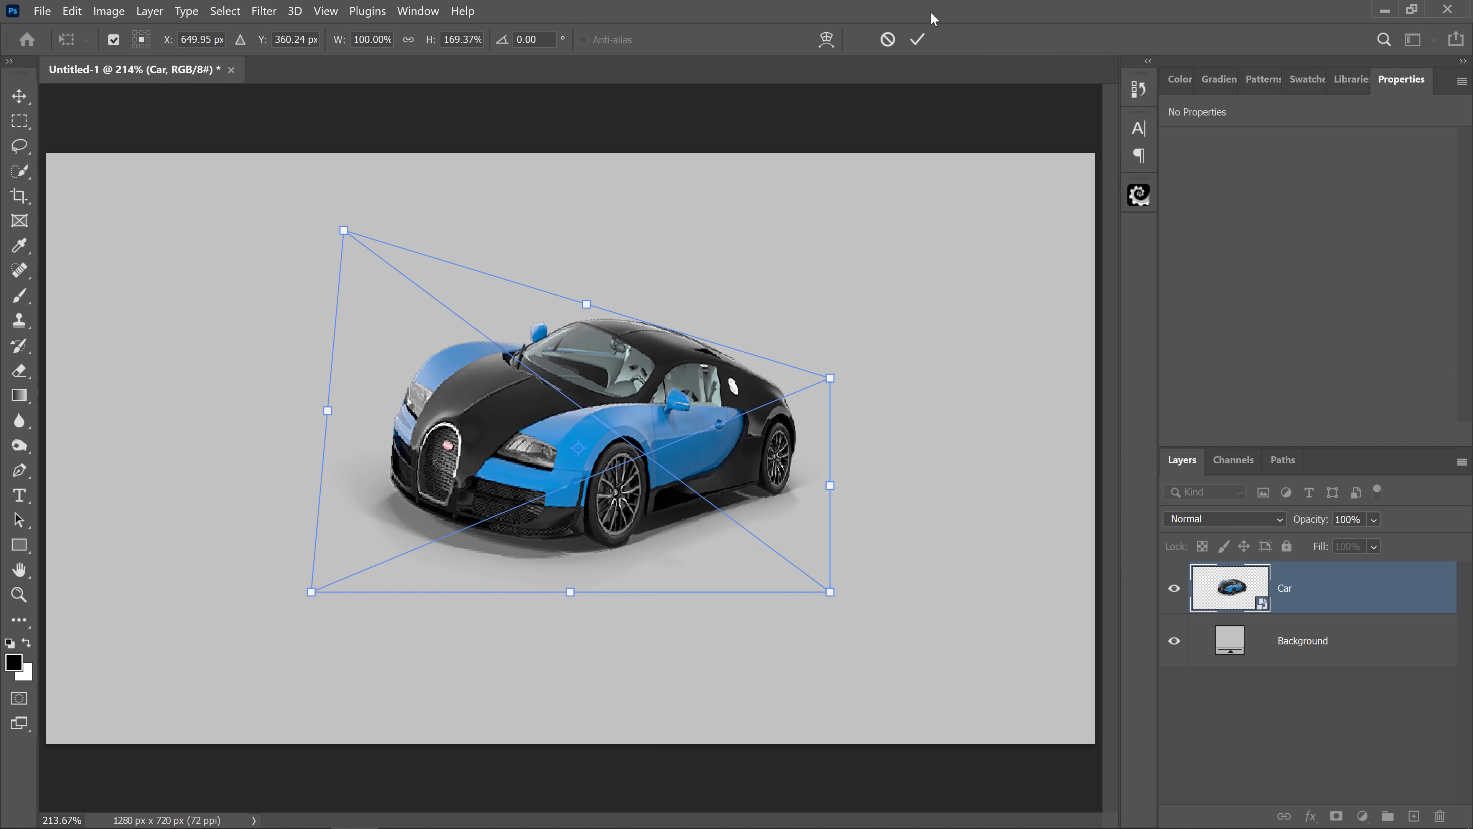
pyautogui.click(919, 39)
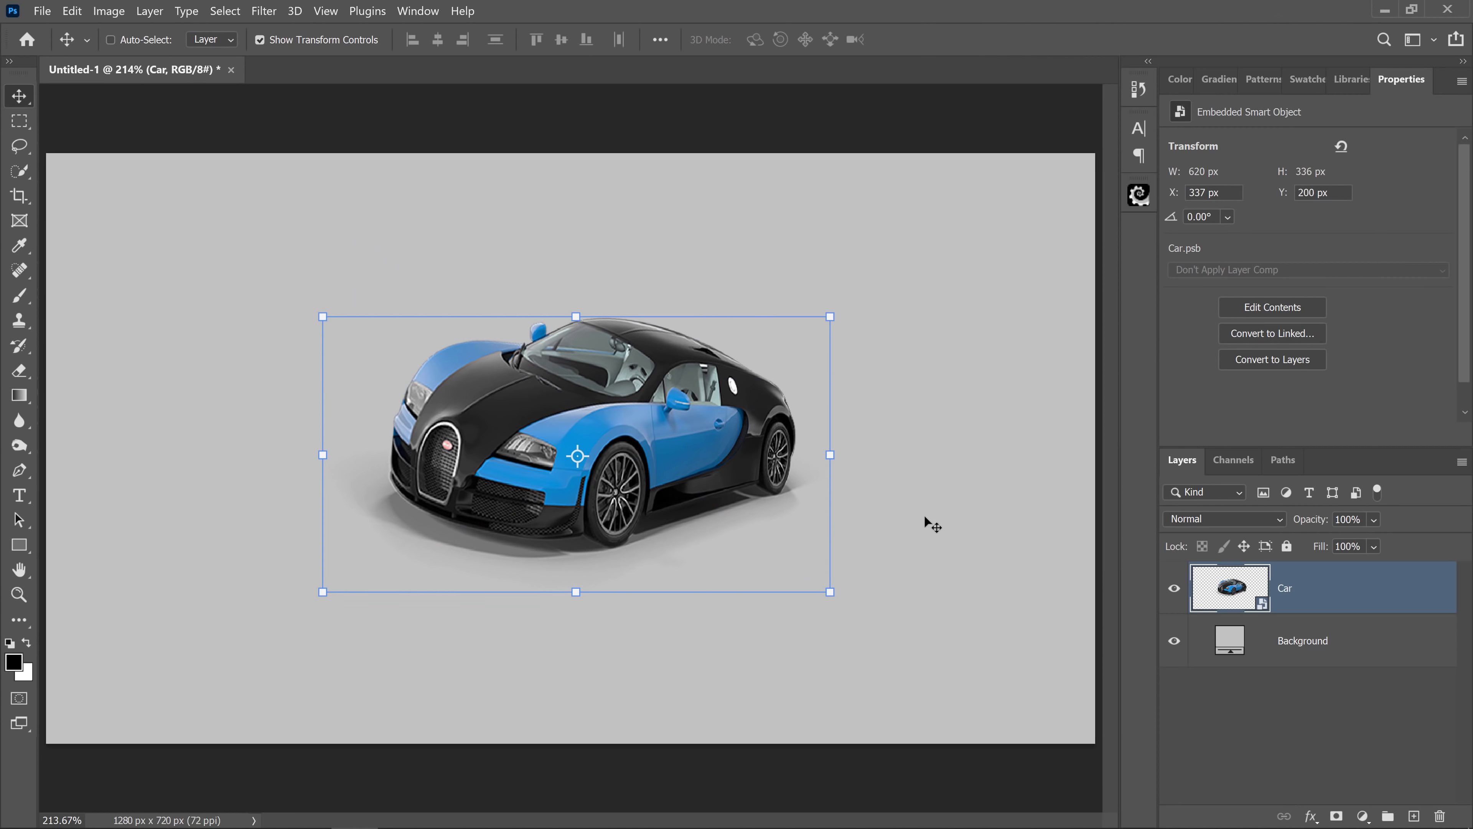
# Reset the transform of the Car smart object
pyautogui.rightClick(1373, 587)
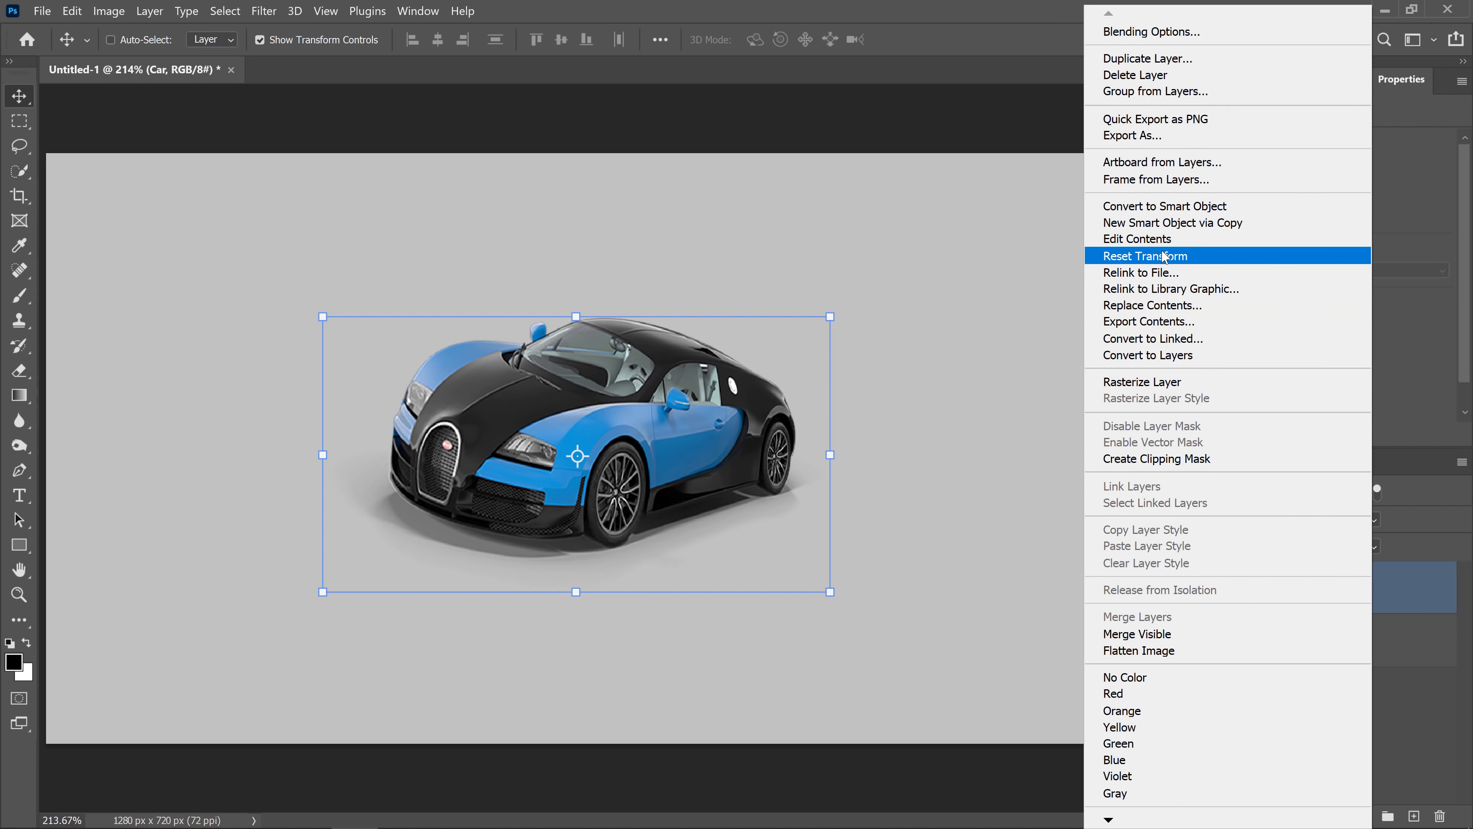
pyautogui.click(1109, 262)
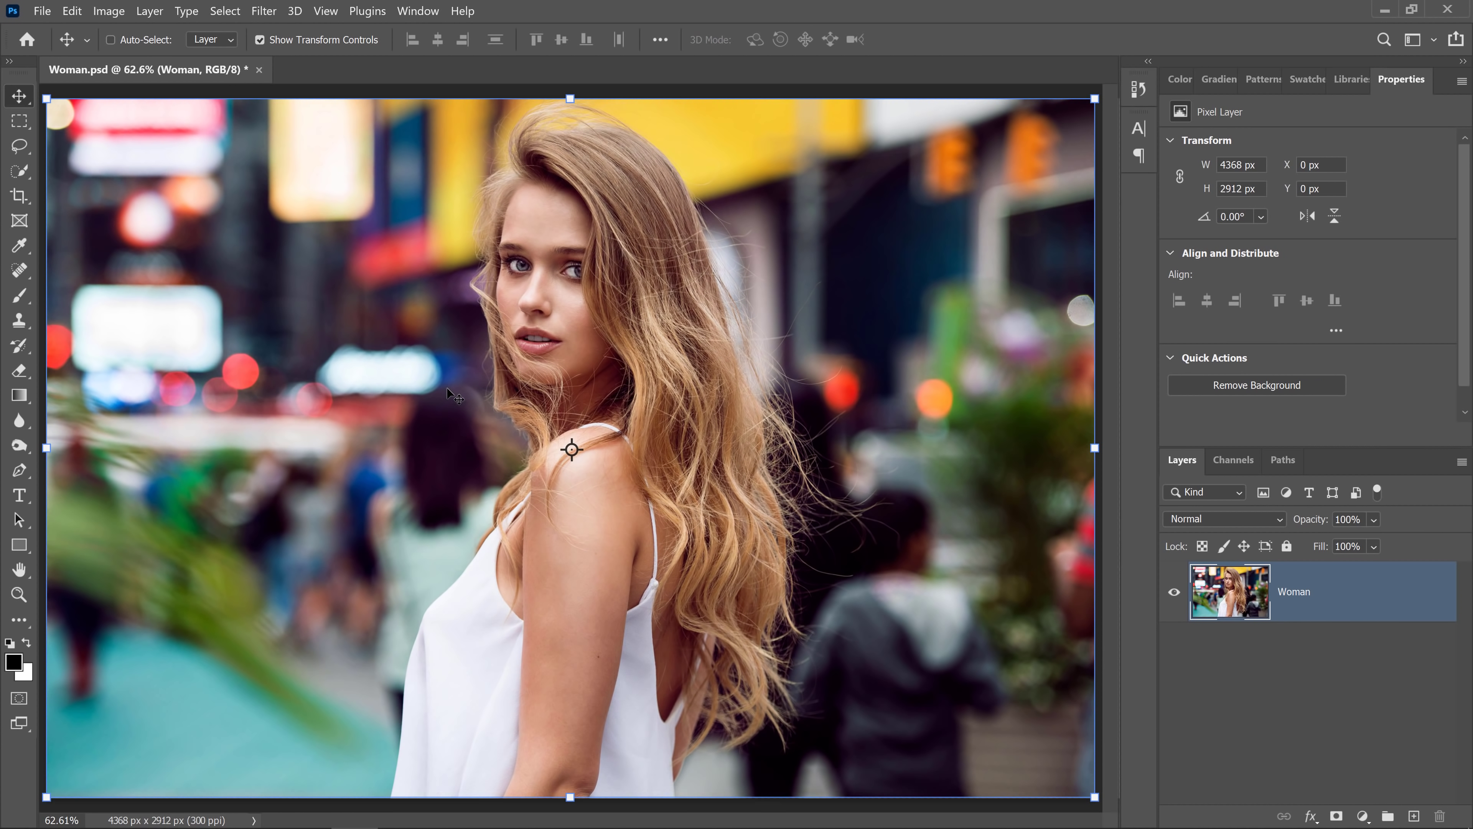
# Open Select and Mask on the Woman layer and set the Onion Skin view's transparency to 50%
pyautogui.click(223, 12)
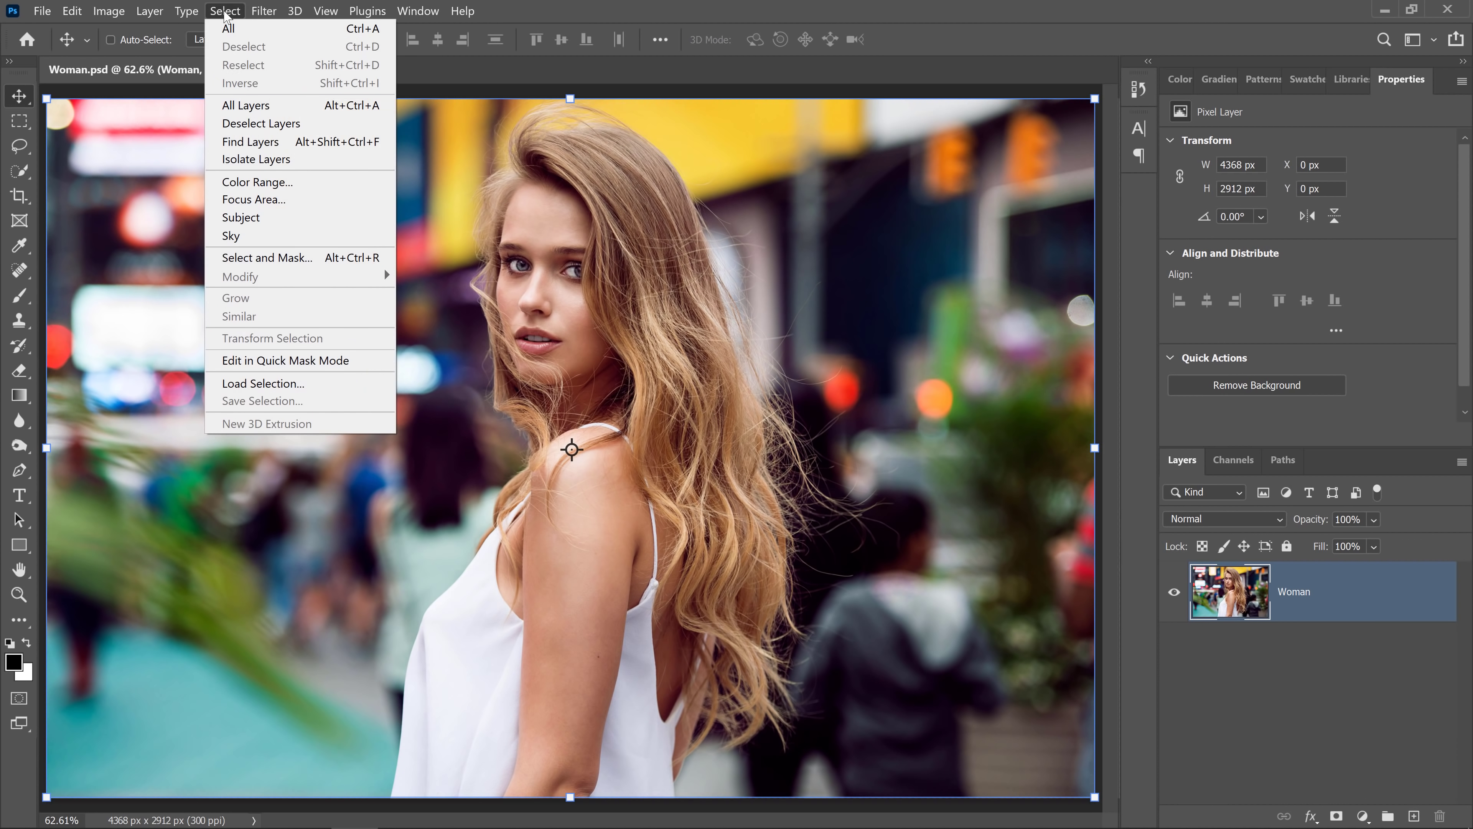
pyautogui.click(284, 256)
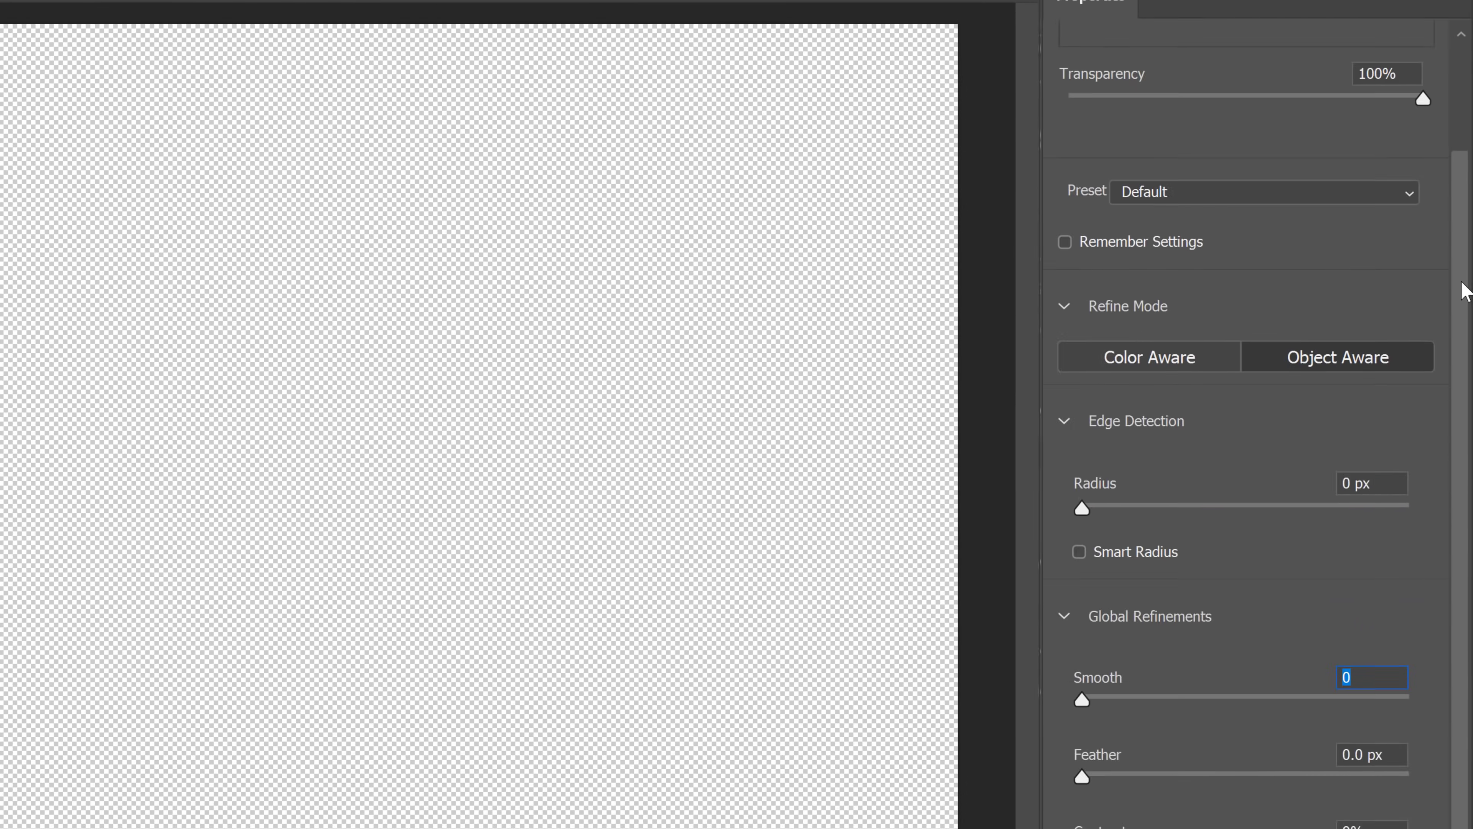
pyautogui.moveTo(1465, 274); pyautogui.dragTo(1470, 169)
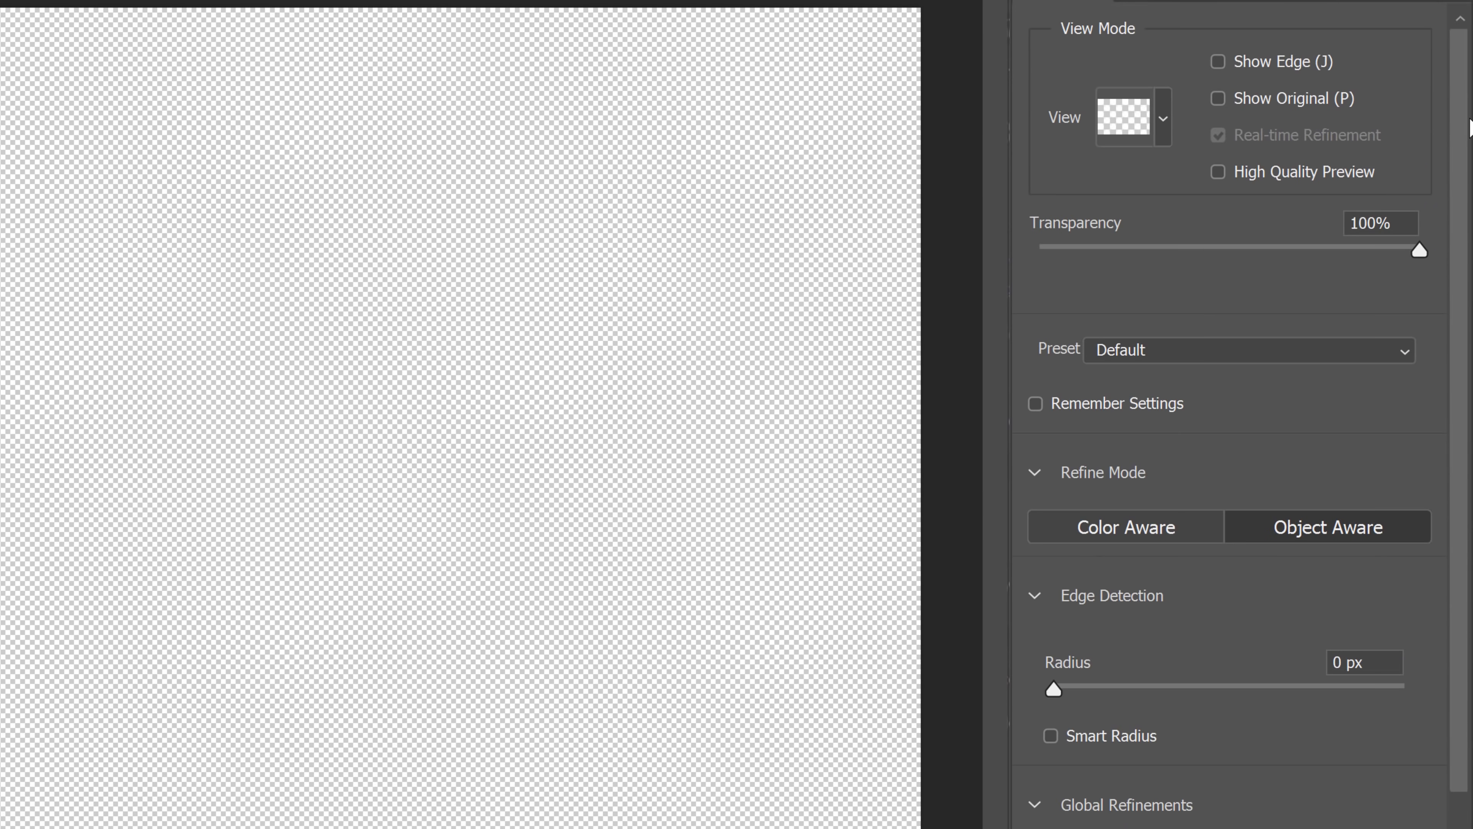
pyautogui.click(1165, 122)
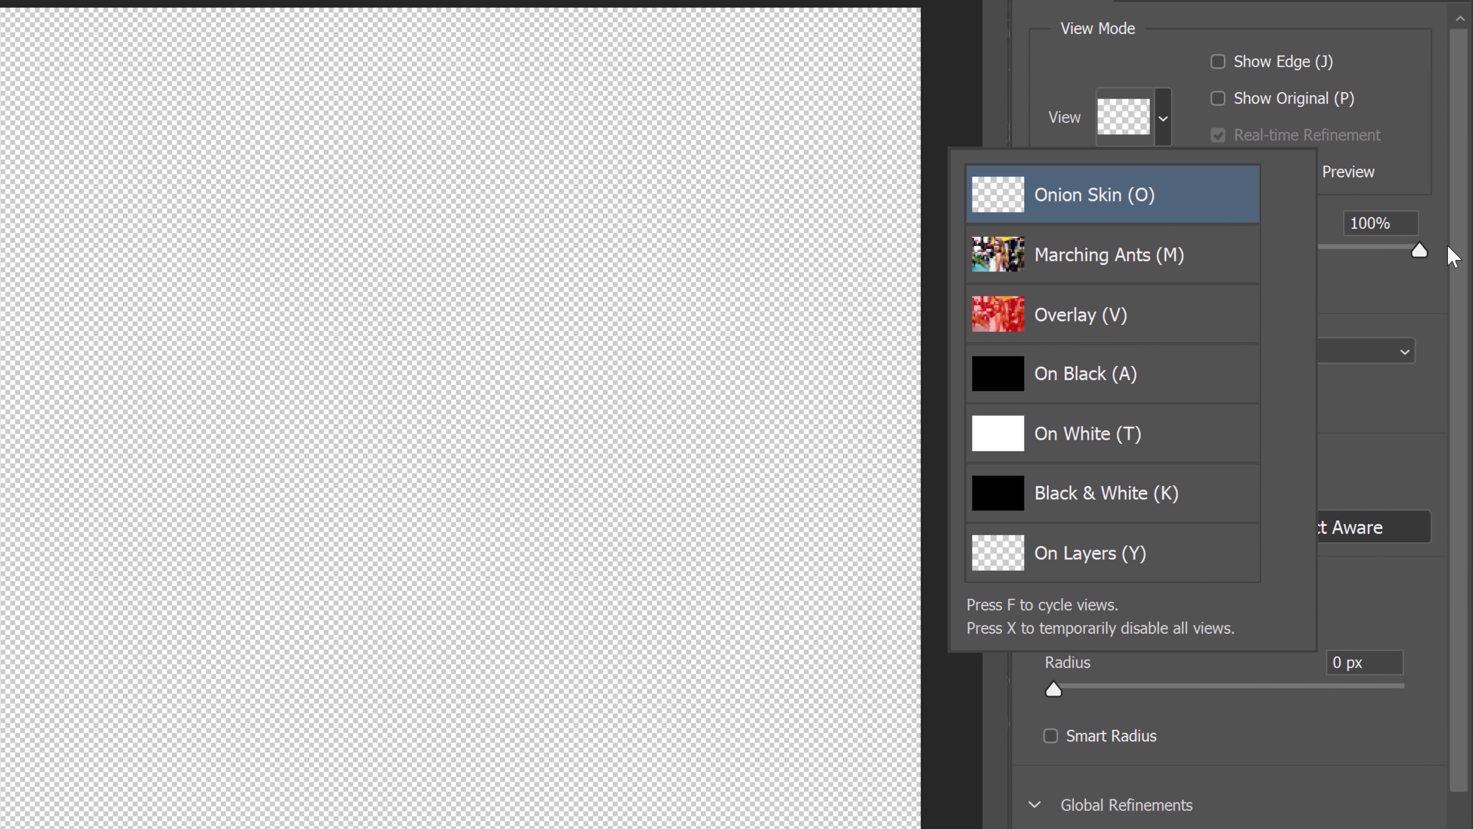
pyautogui.click(1469, 255)
pyautogui.moveTo(1425, 252); pyautogui.dragTo(1229, 251)
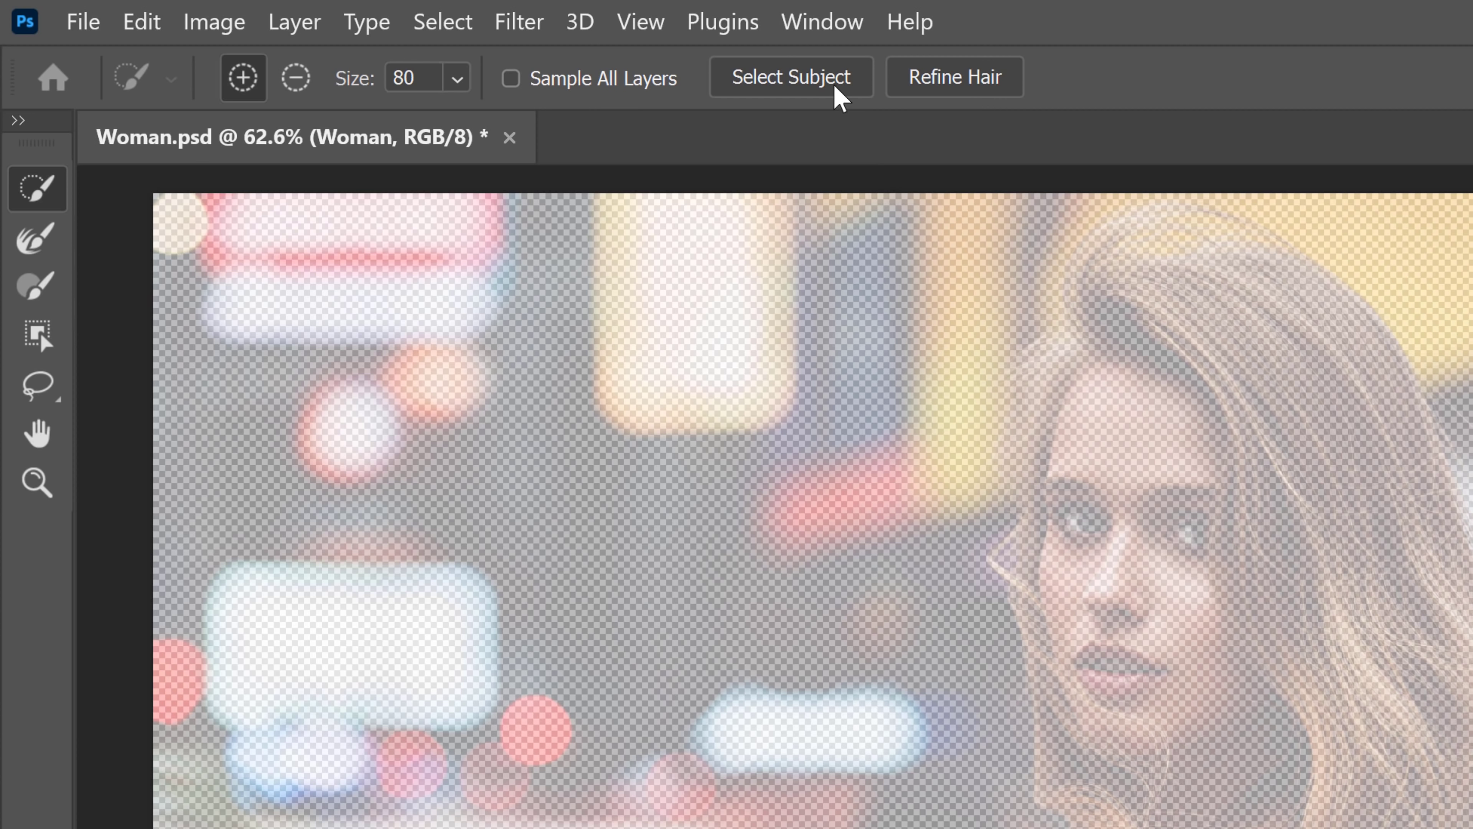
# Select the woman automatically with Select Subject and switch to the Refine Edge Brush tool
pyautogui.click(834, 86)
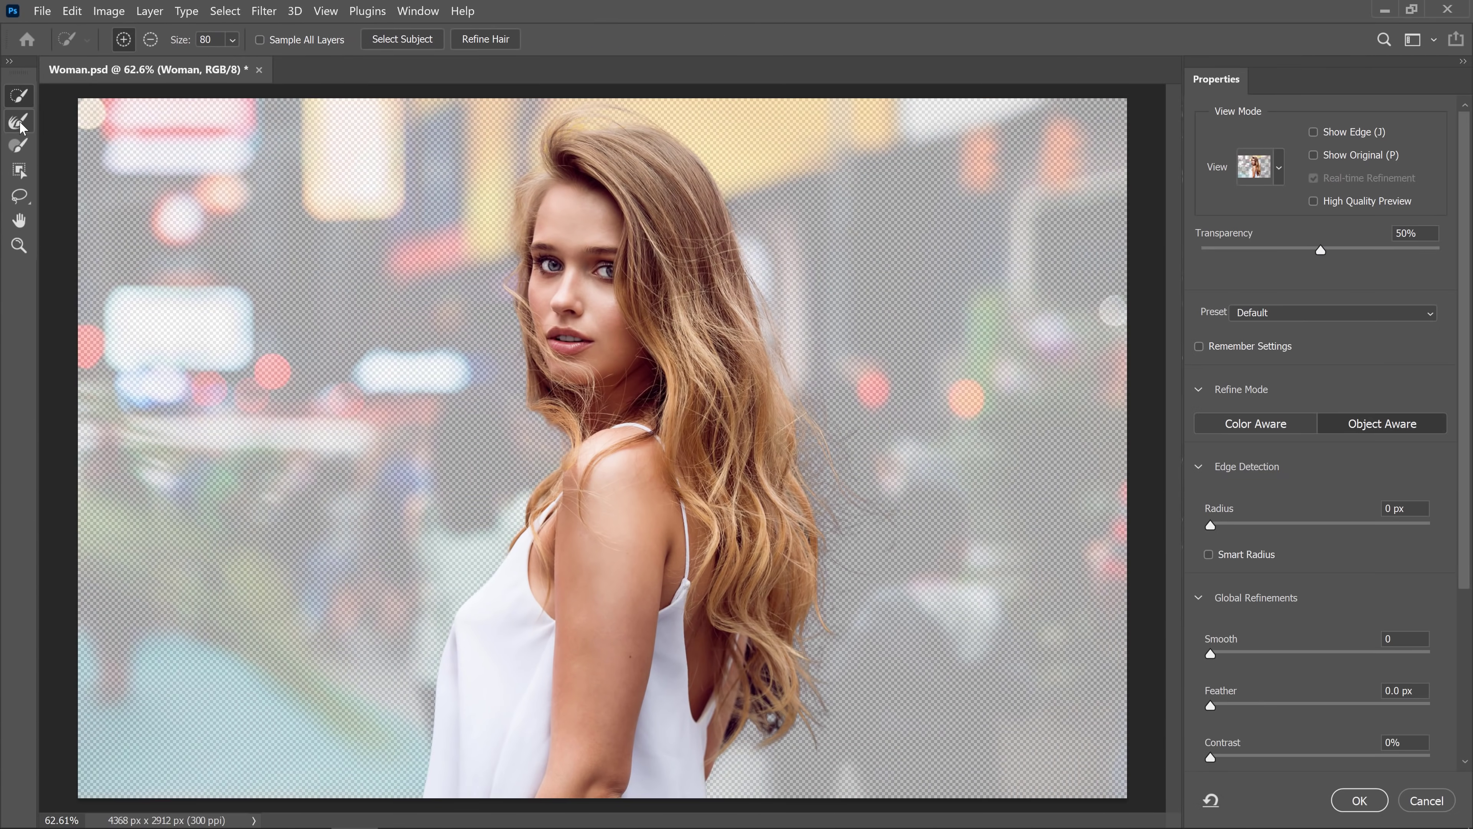
pyautogui.click(19, 123)
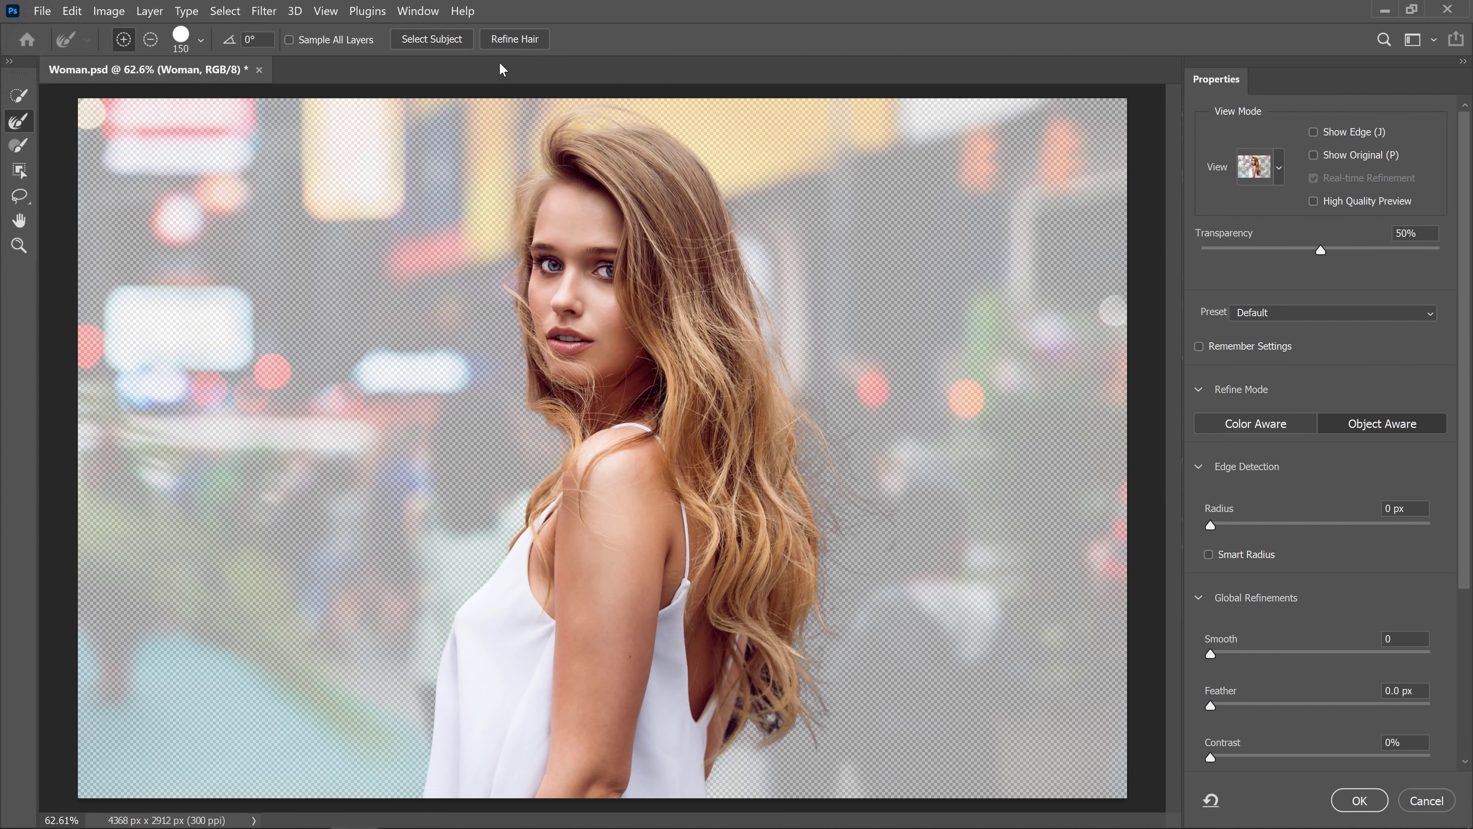
# Refine the woman's hair edges with Refine Hair and a brush stroke over the lowest hair tips, and set the view's transparency to 100%
pyautogui.click(514, 41)
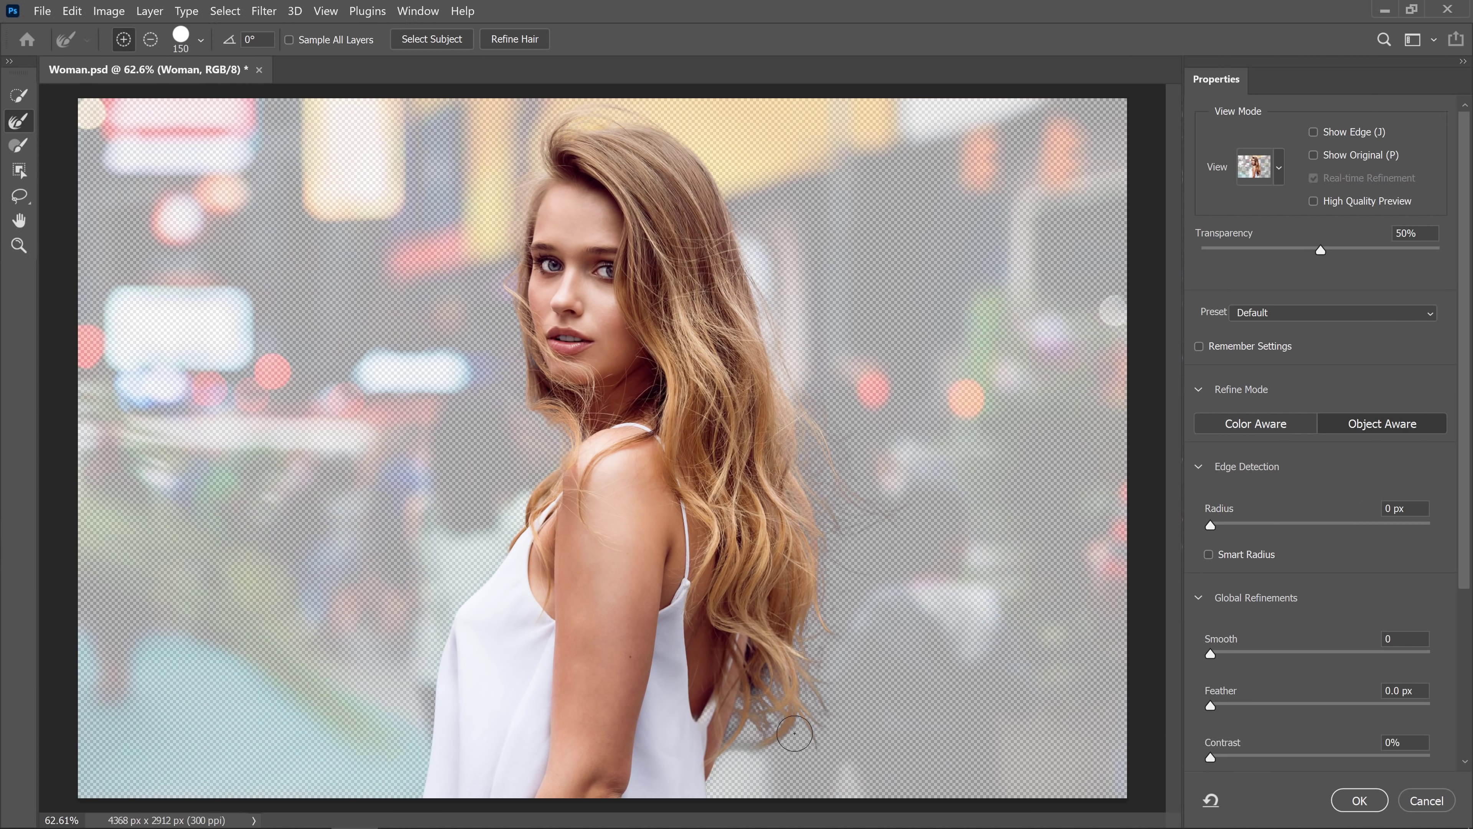
pyautogui.moveTo(794, 734)
pyautogui.mouseDown()
pyautogui.moveTo(777, 715)
pyautogui.moveTo(750, 739)
pyautogui.moveTo(779, 691)
pyautogui.mouseUp()
pyautogui.moveTo(1321, 252); pyautogui.dragTo(1424, 252)
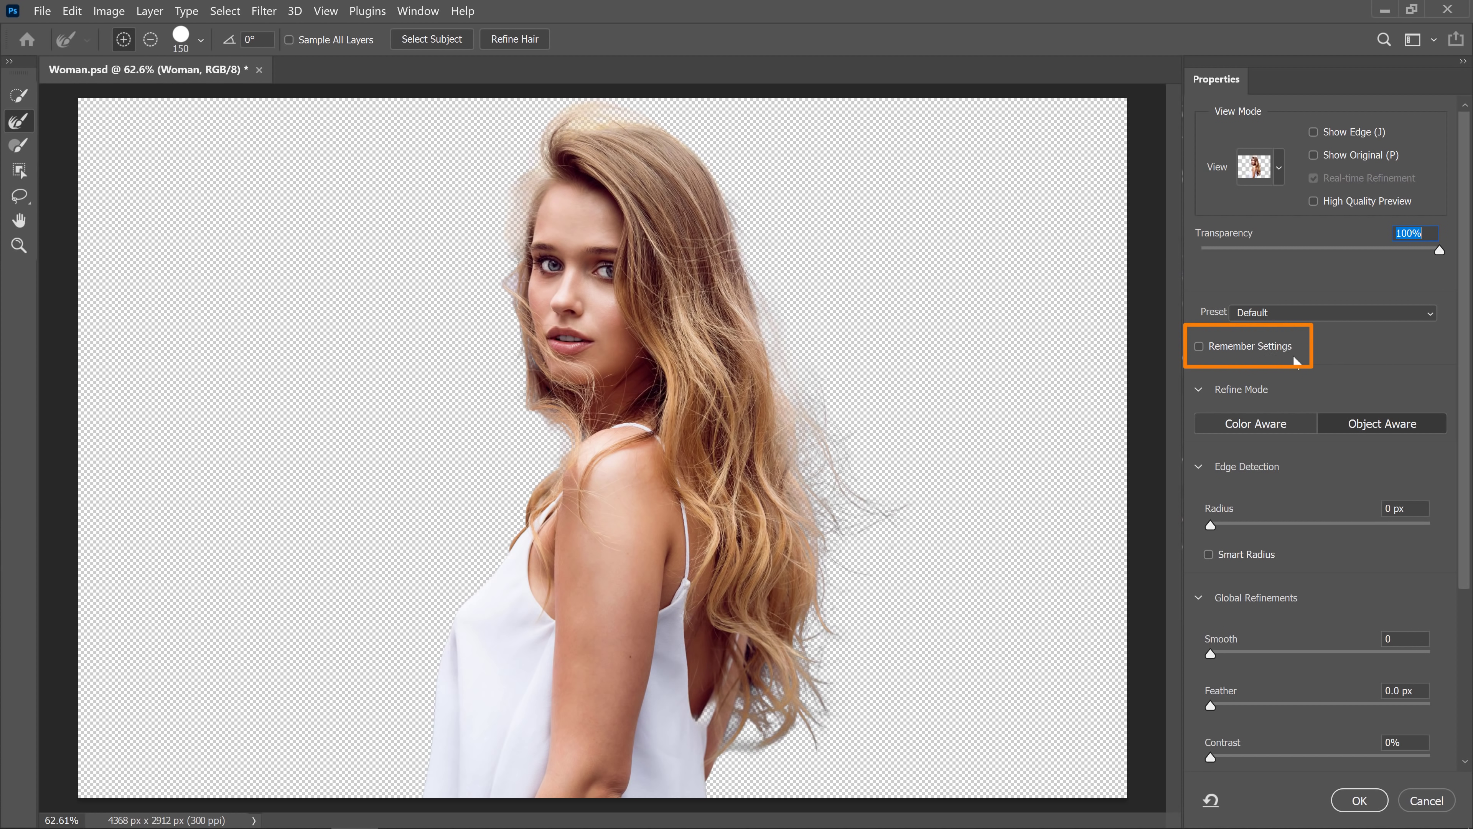
# Enable Remember Settings, set Smooth to 6, Contrast to 6% and Shift Edge to -10%, and output the selection as a layer mask
pyautogui.click(1198, 349)
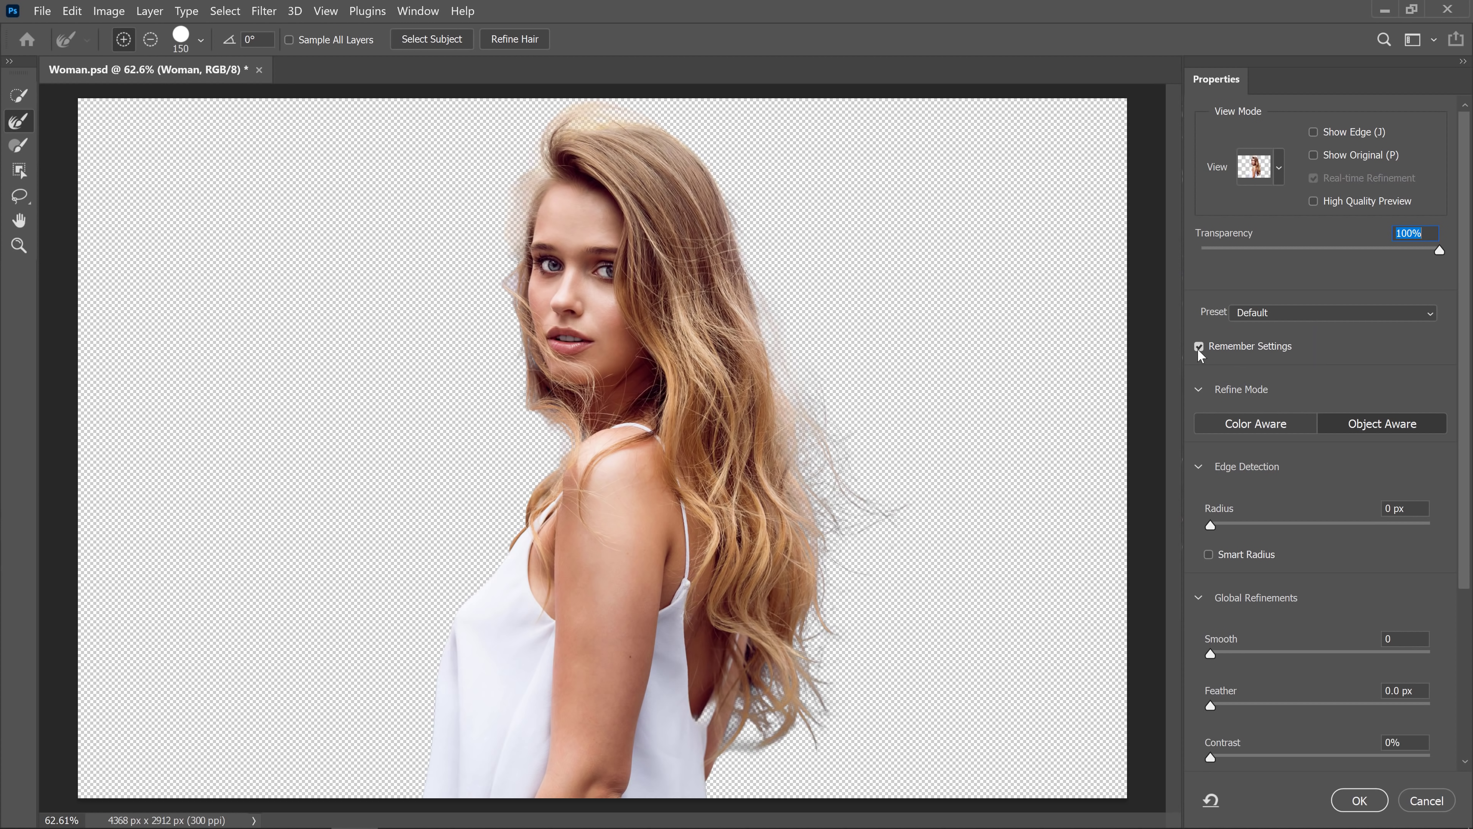
pyautogui.moveTo(1465, 384); pyautogui.dragTo(1453, 563)
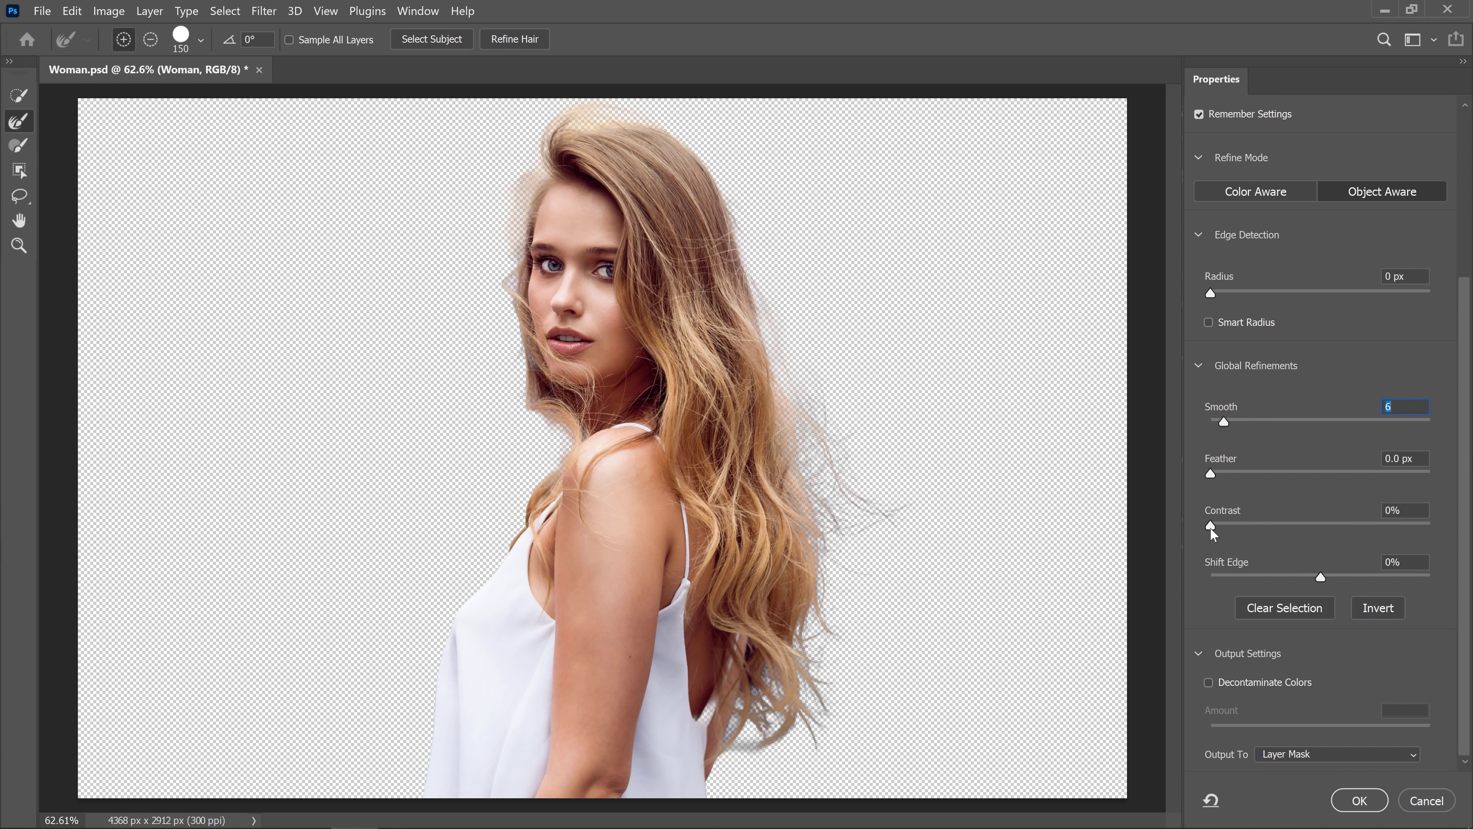
pyautogui.moveTo(1218, 529); pyautogui.dragTo(1222, 531)
pyautogui.moveTo(1321, 577); pyautogui.dragTo(1309, 578)
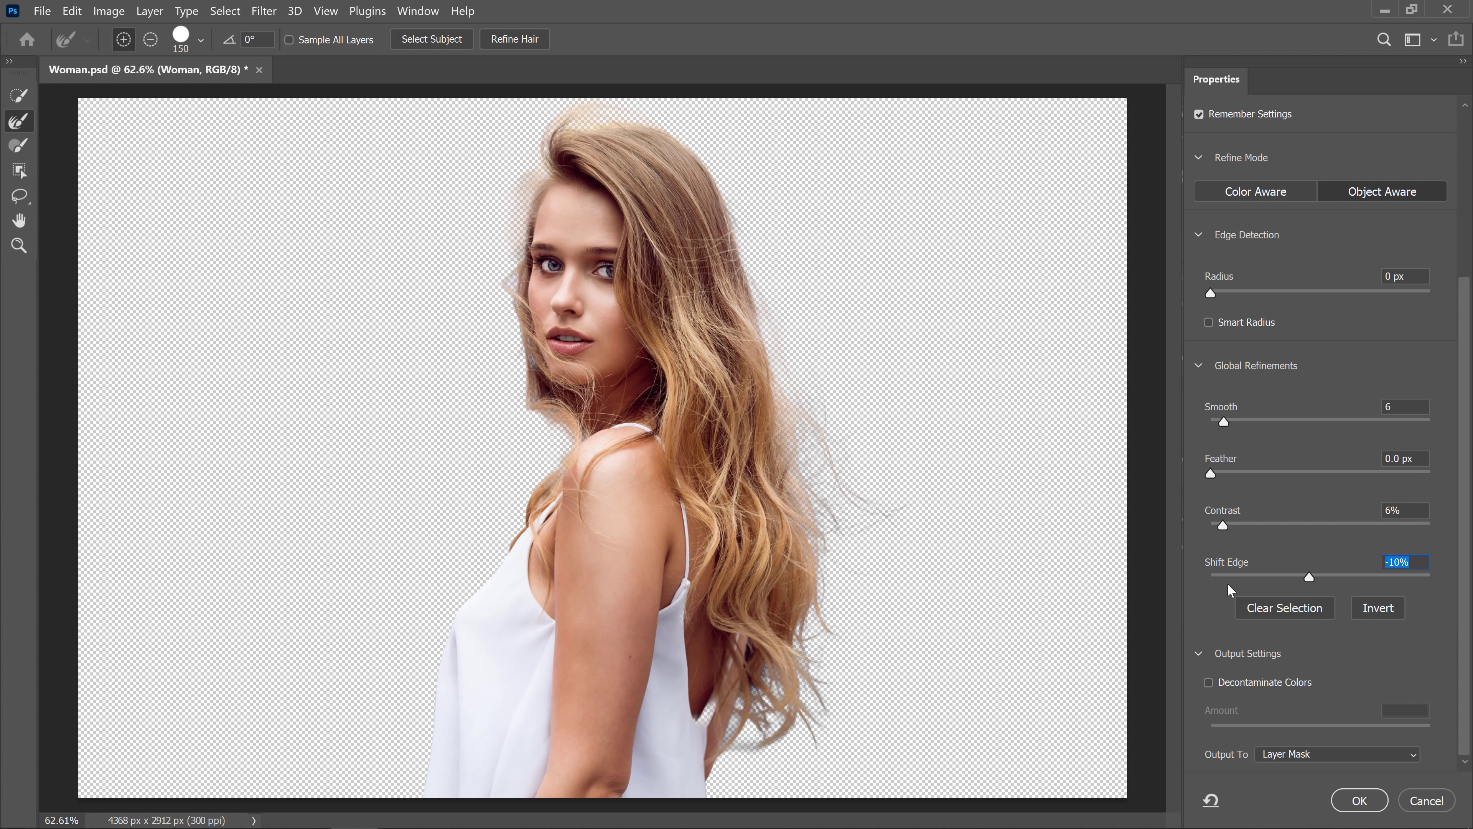
pyautogui.click(1355, 800)
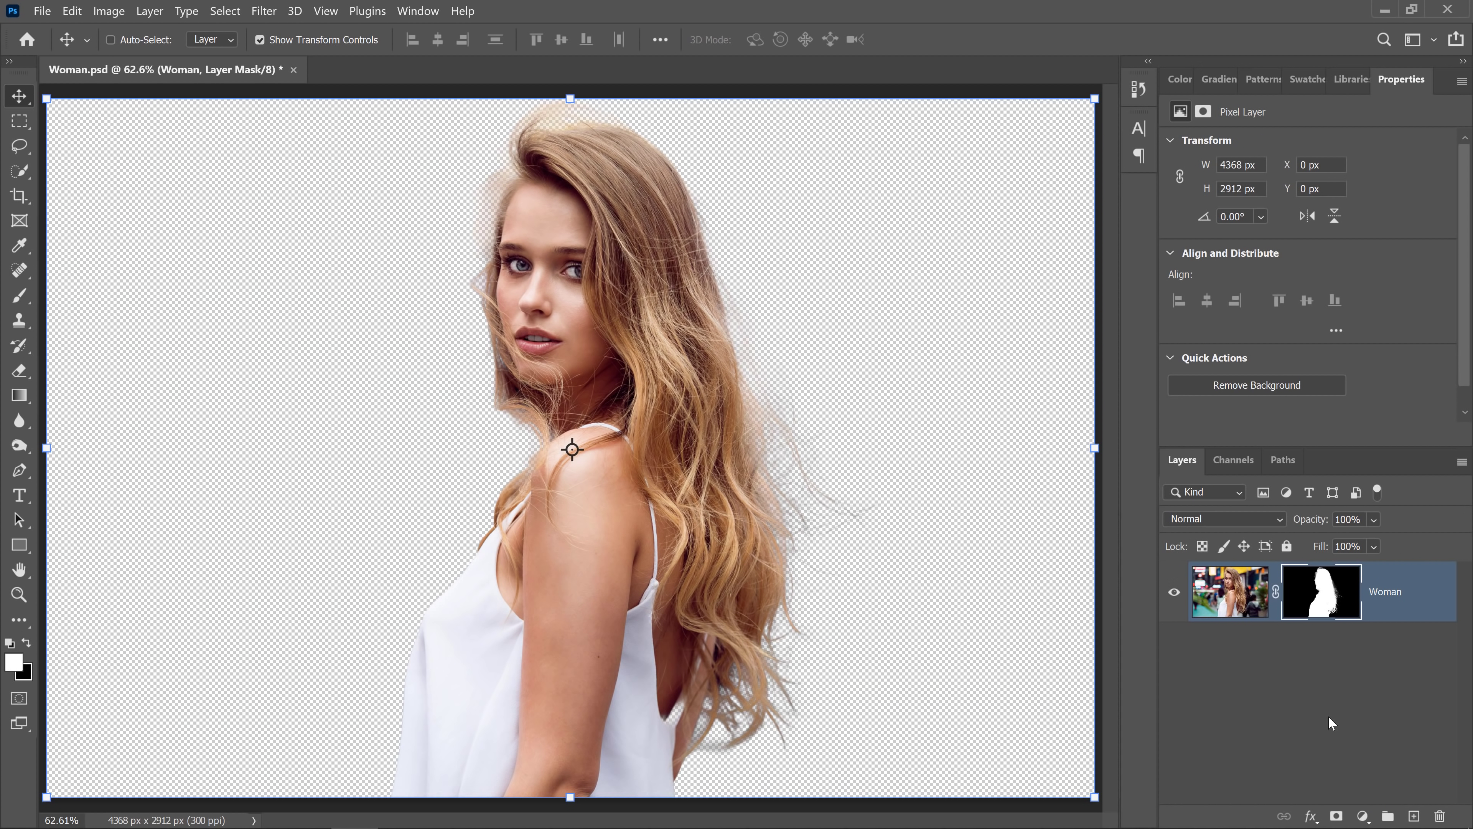
# Reopen Select and Mask from the Woman layer's mask and turn off Remember Settings
pyautogui.doubleClick(1332, 596)
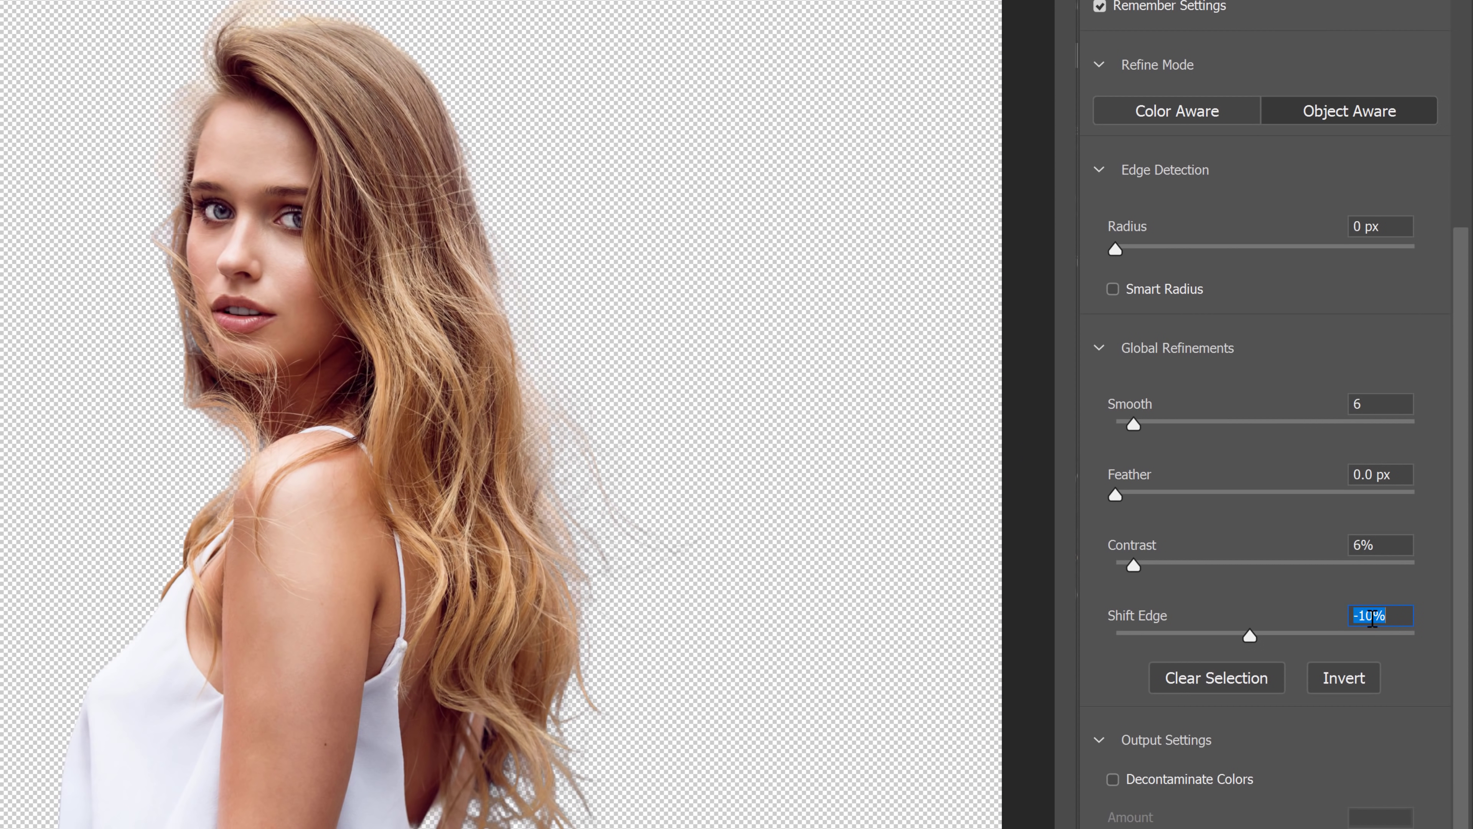
pyautogui.scroll(2, 1360, 616)
pyautogui.scroll(1, 1343, 606)
pyautogui.moveTo(1461, 415); pyautogui.dragTo(1424, 223)
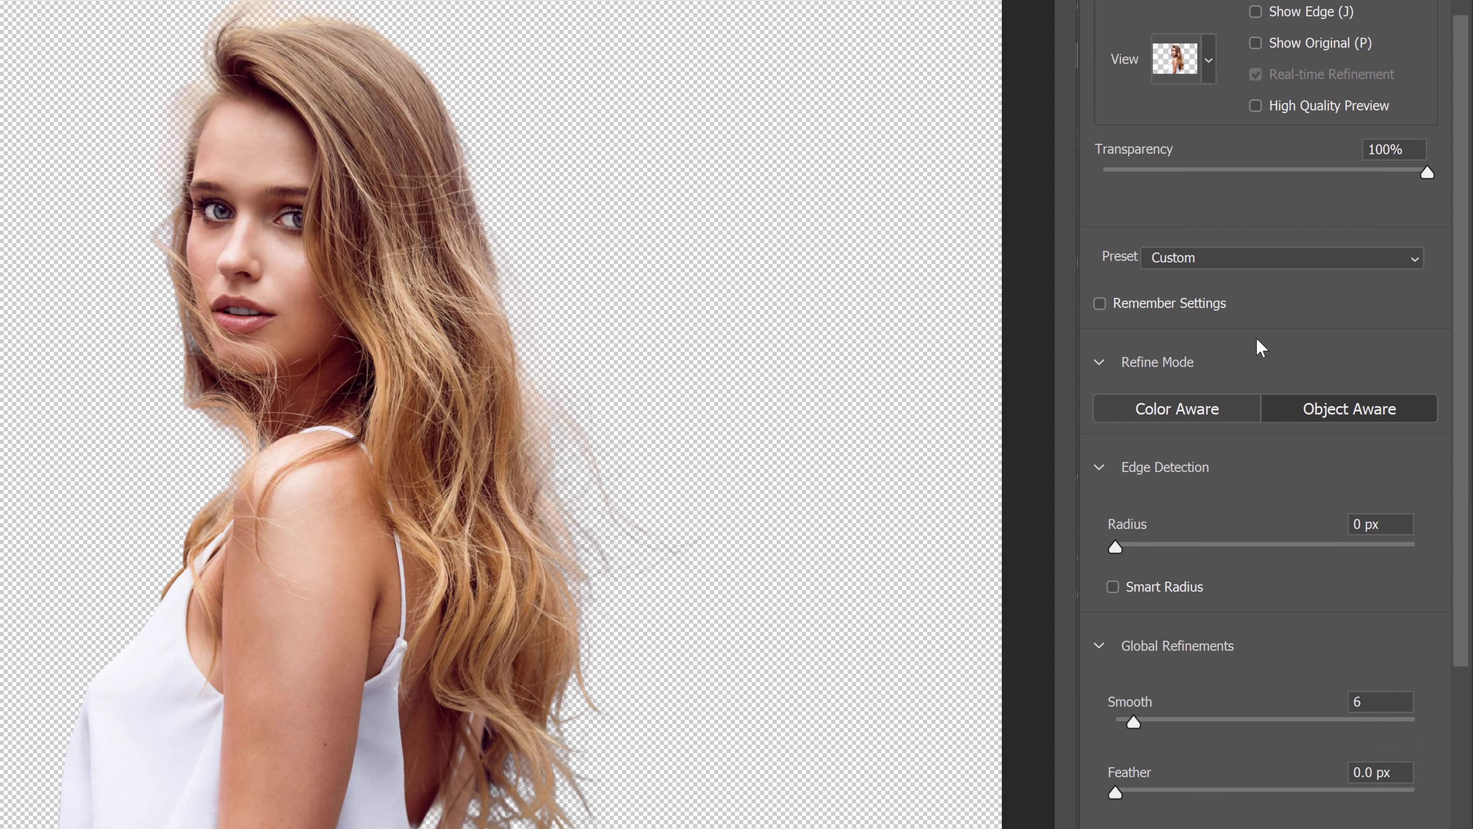
pyautogui.scroll(1, 1256, 342)
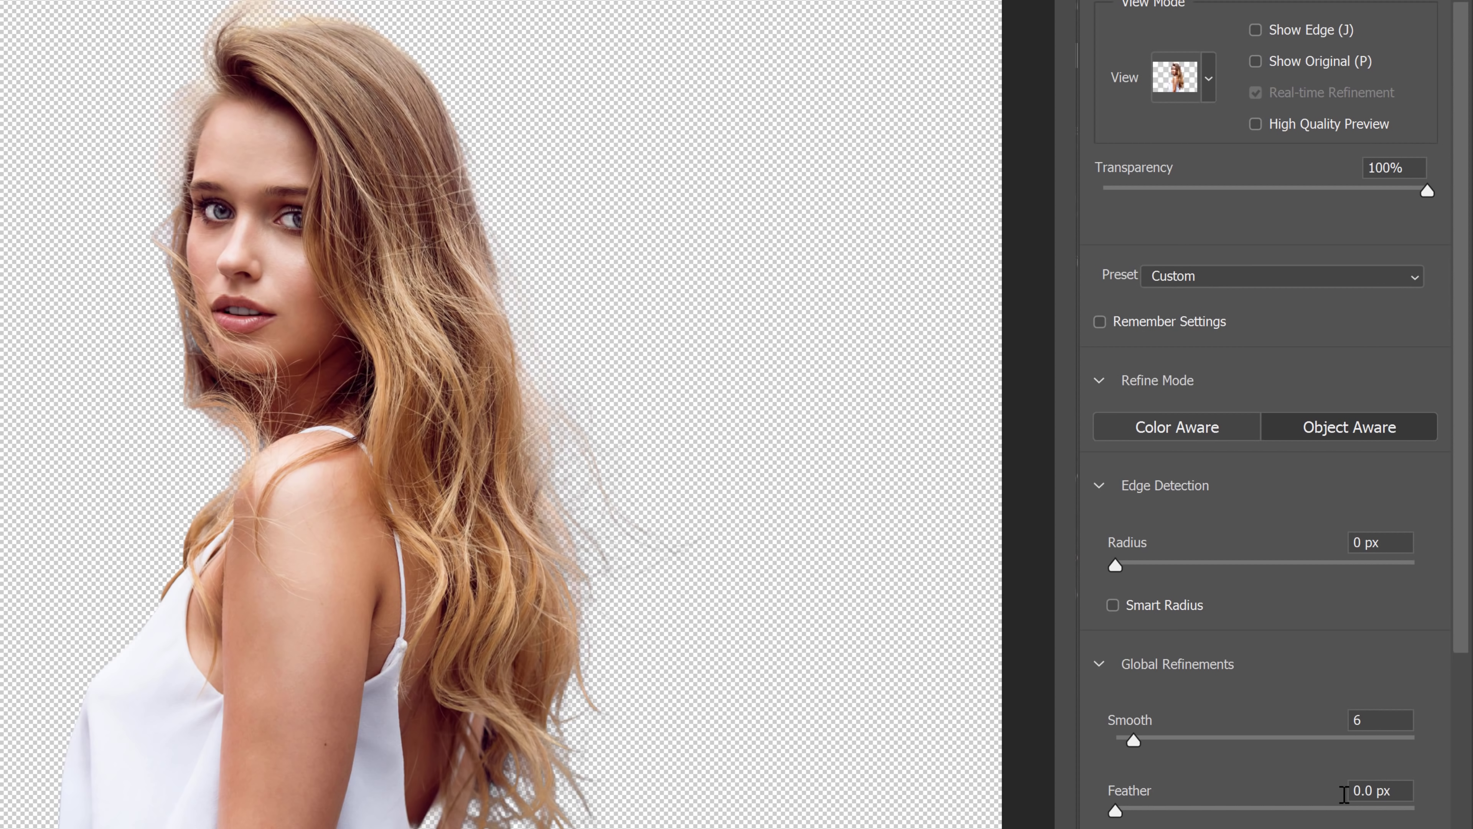
pyautogui.moveTo(1465, 548); pyautogui.dragTo(1439, 471)
# Save the current Select and Mask settings as a preset named "Custom Select and Mask"
pyautogui.click(1282, 277)
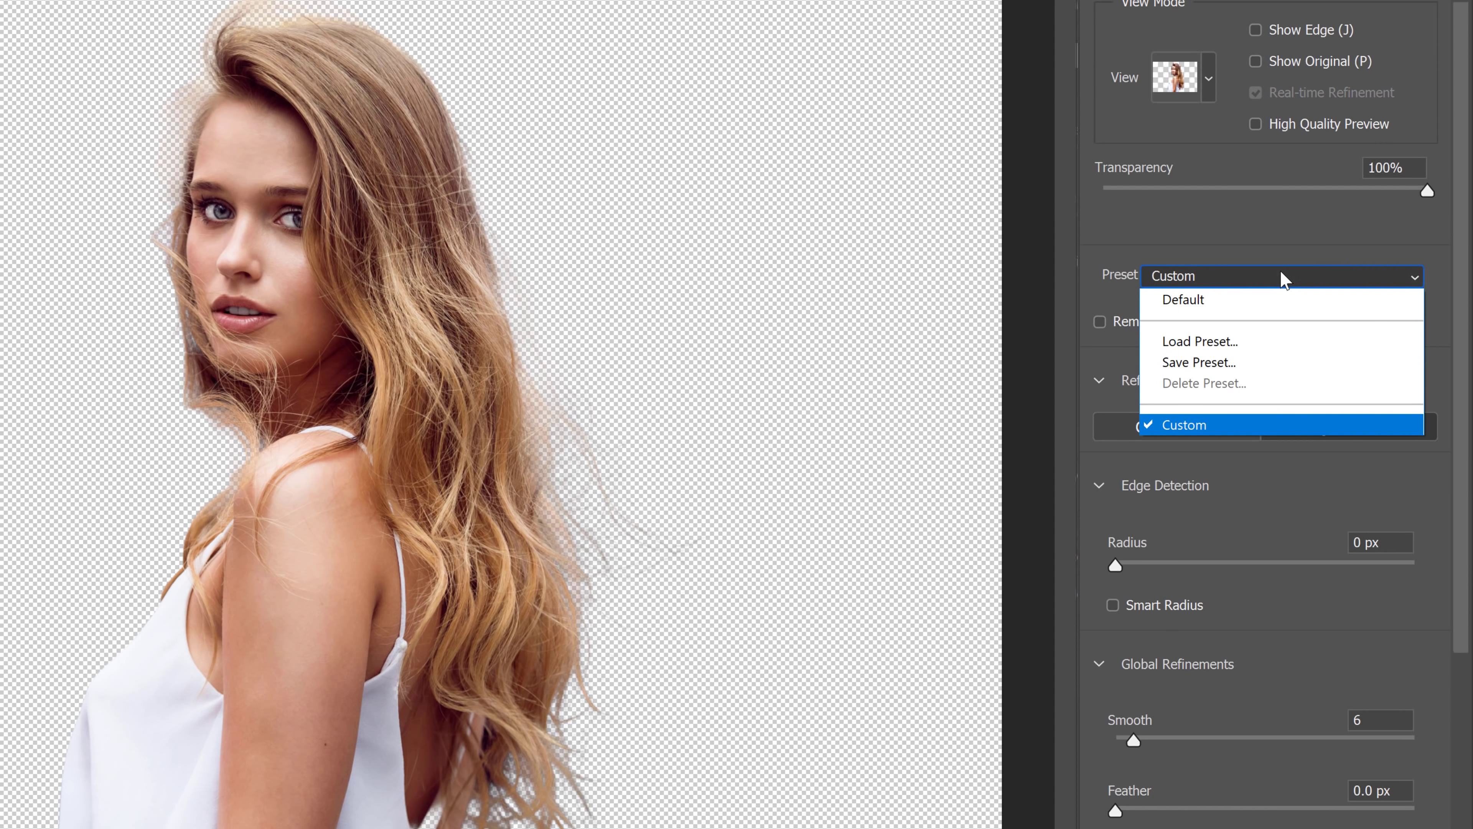
pyautogui.click(1283, 364)
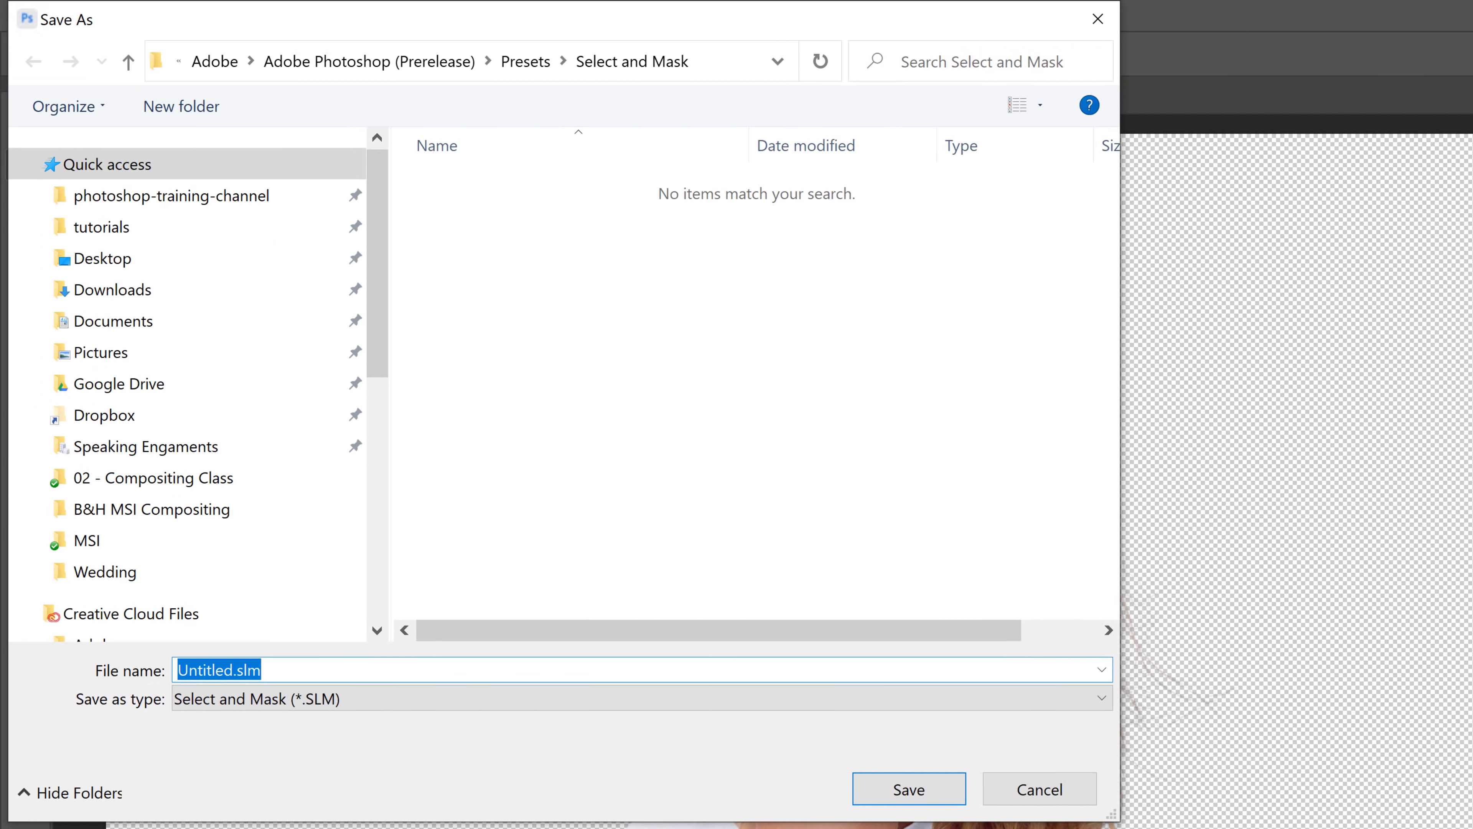
pyautogui.write('Custom Sel')
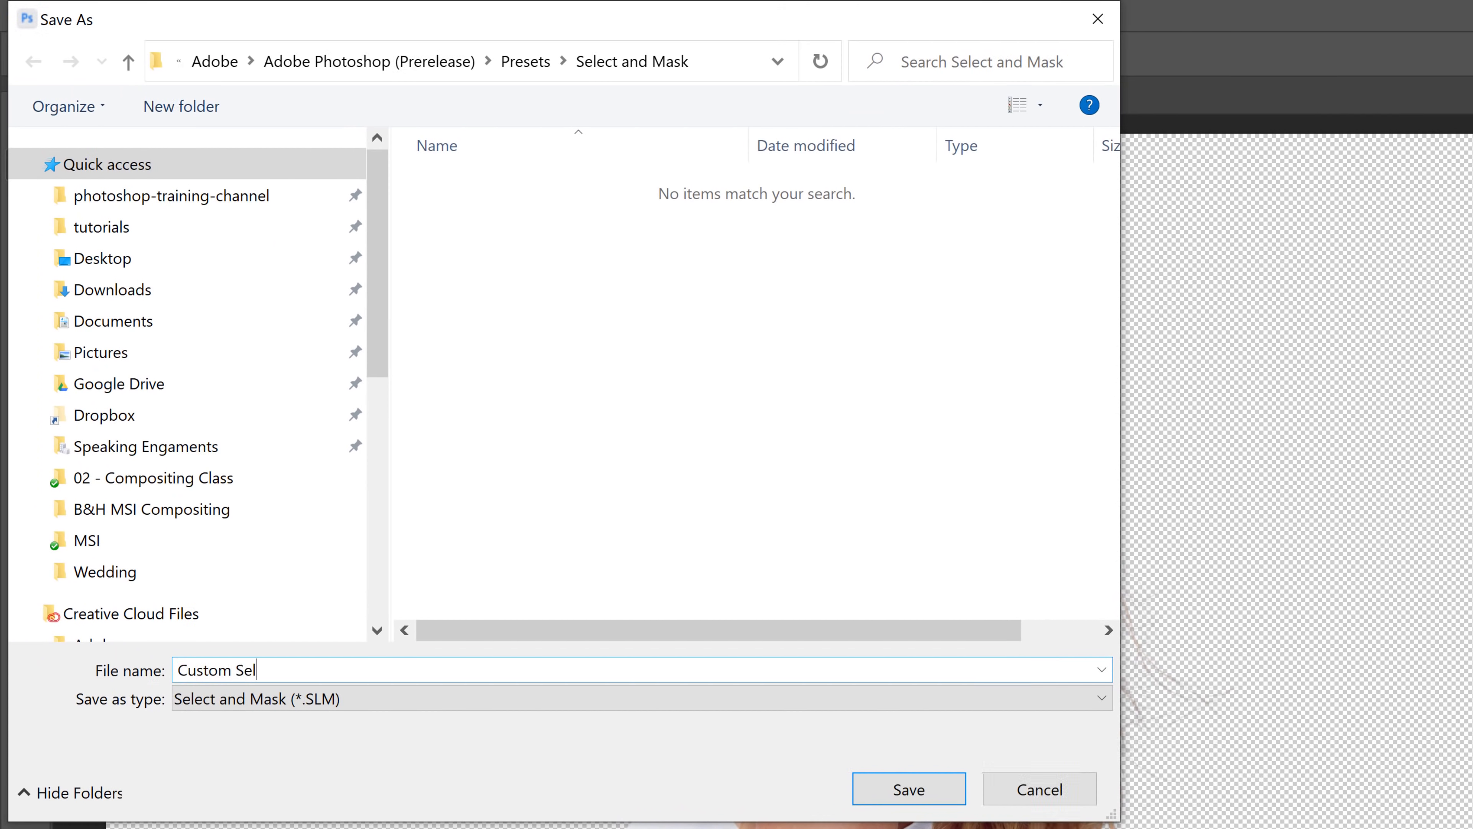
pyautogui.write('ect and Mask')
pyautogui.click(929, 793)
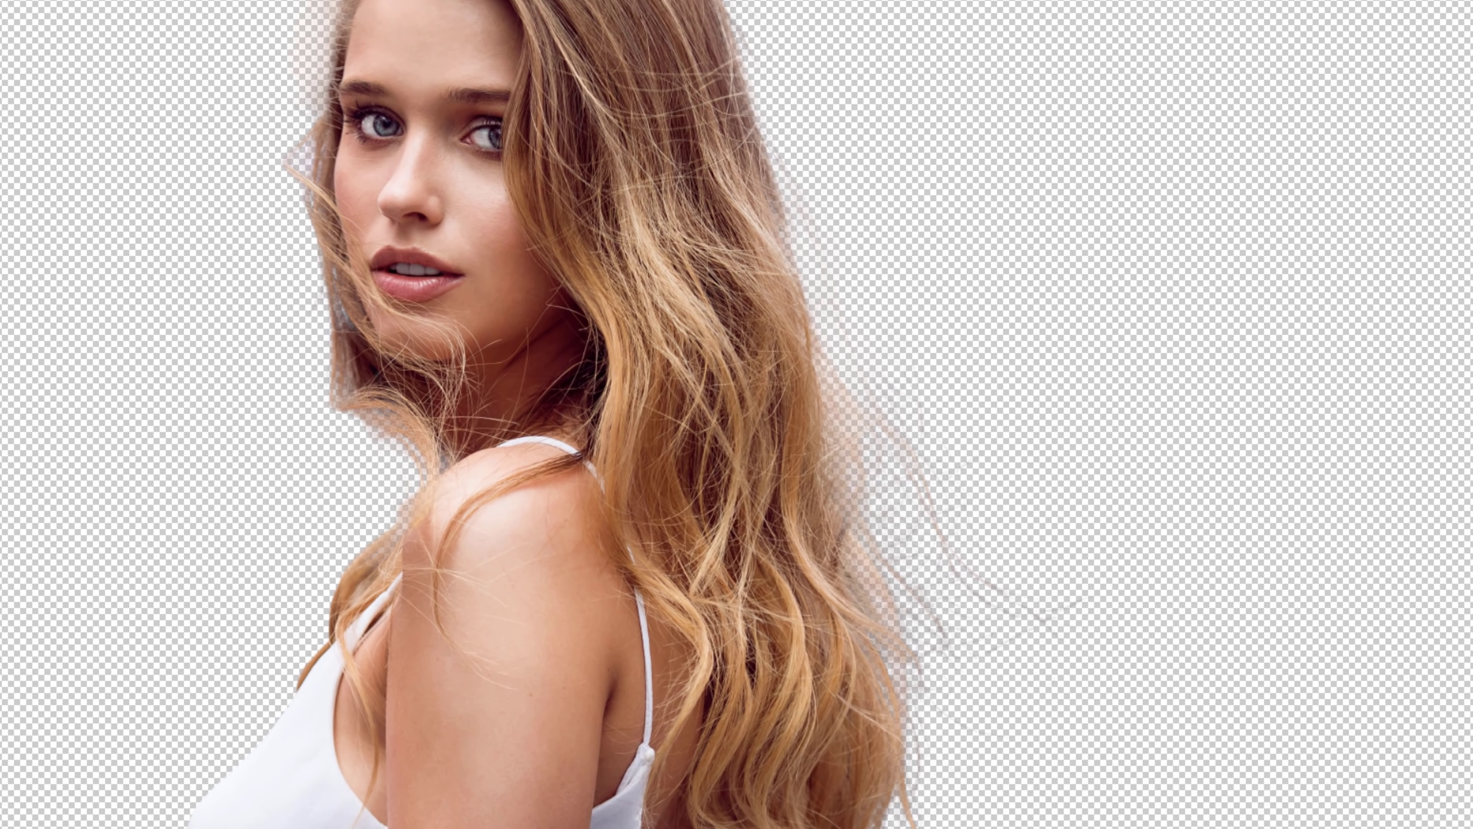
pyautogui.hotkey('ctrl', 't')
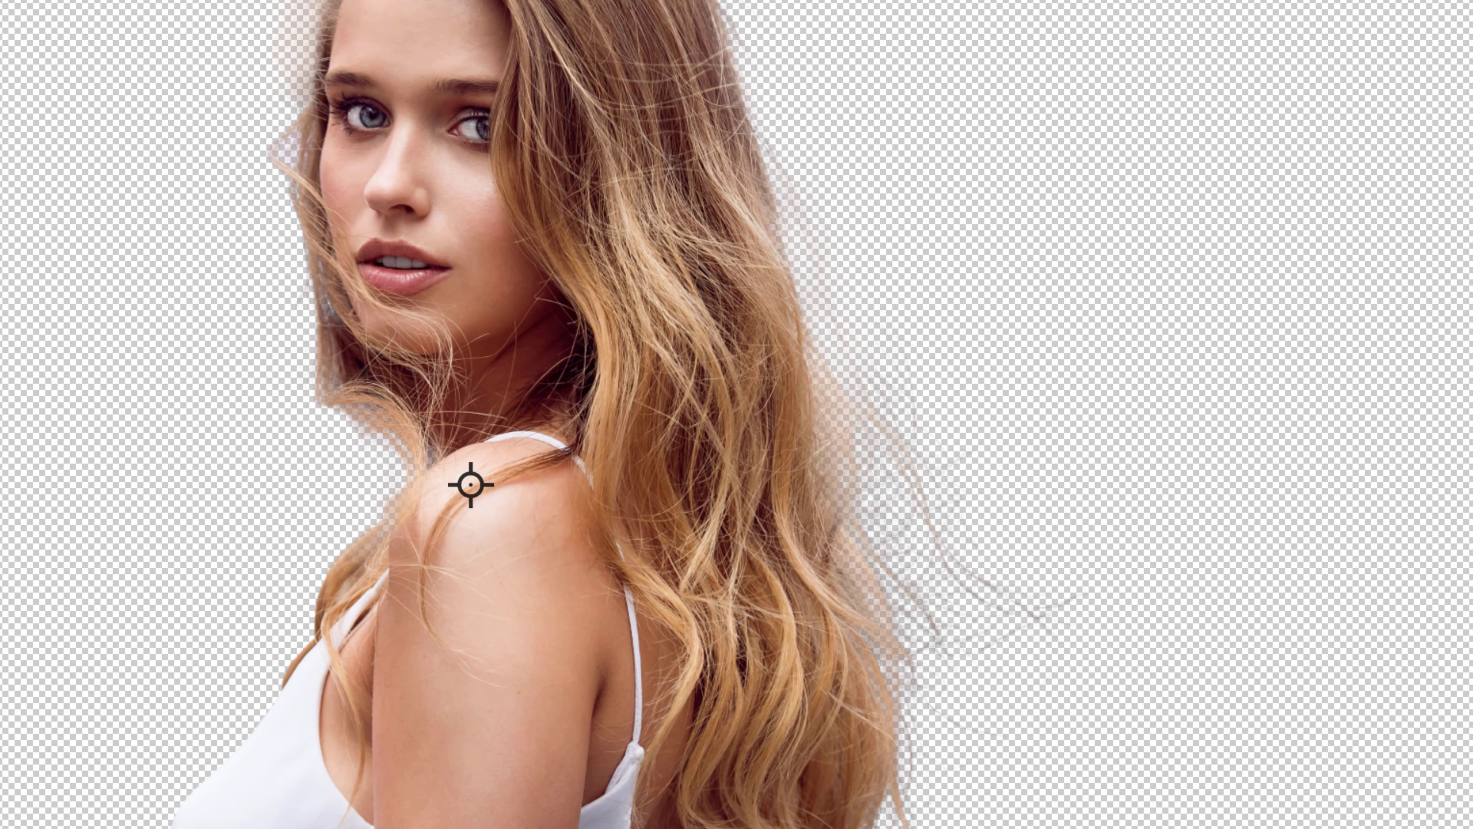
pyautogui.press('Return')
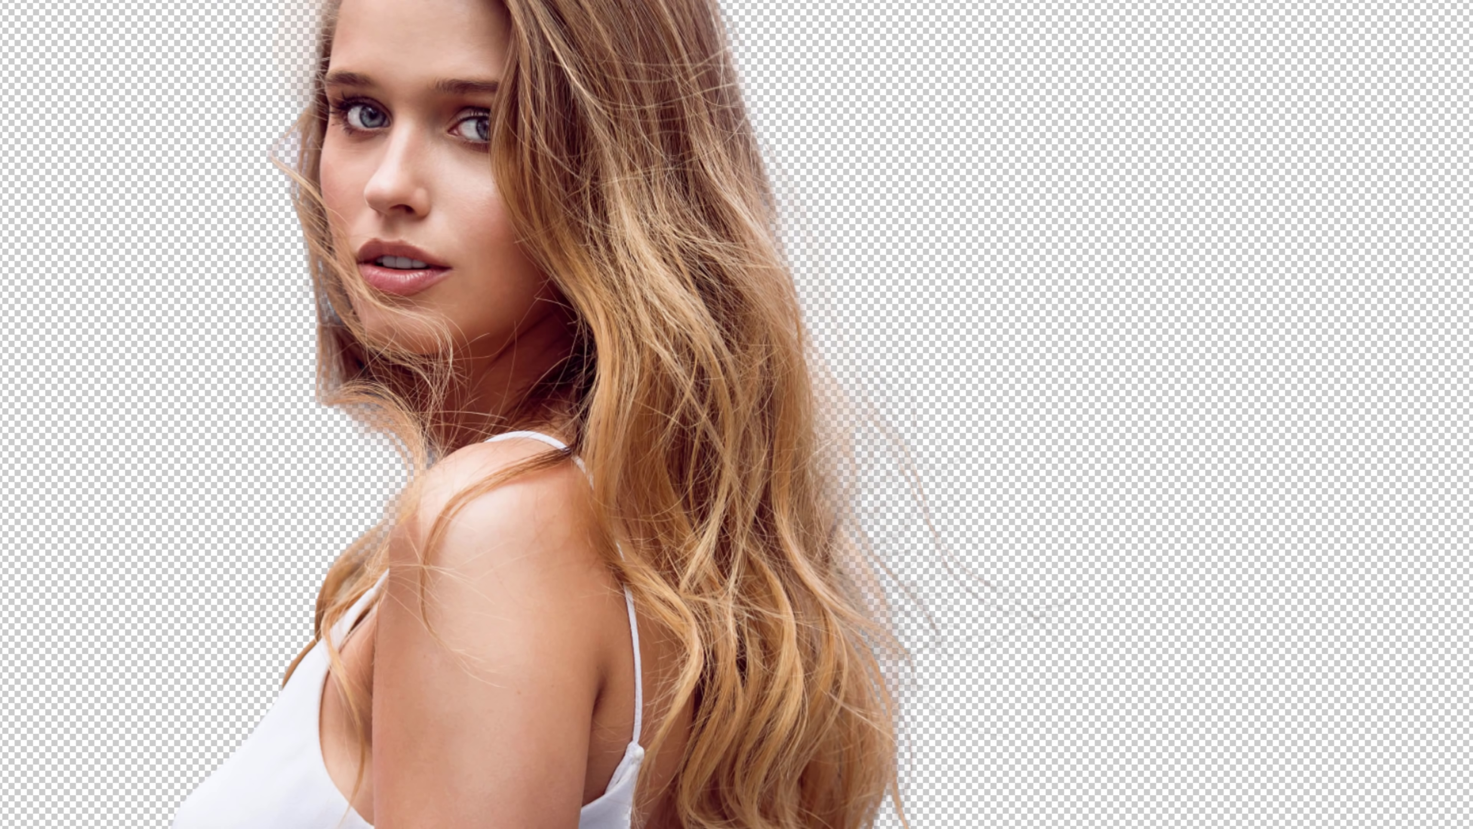
pyautogui.hotkey('ctrl', 'j')
pyautogui.hotkey('ctrl', 't')
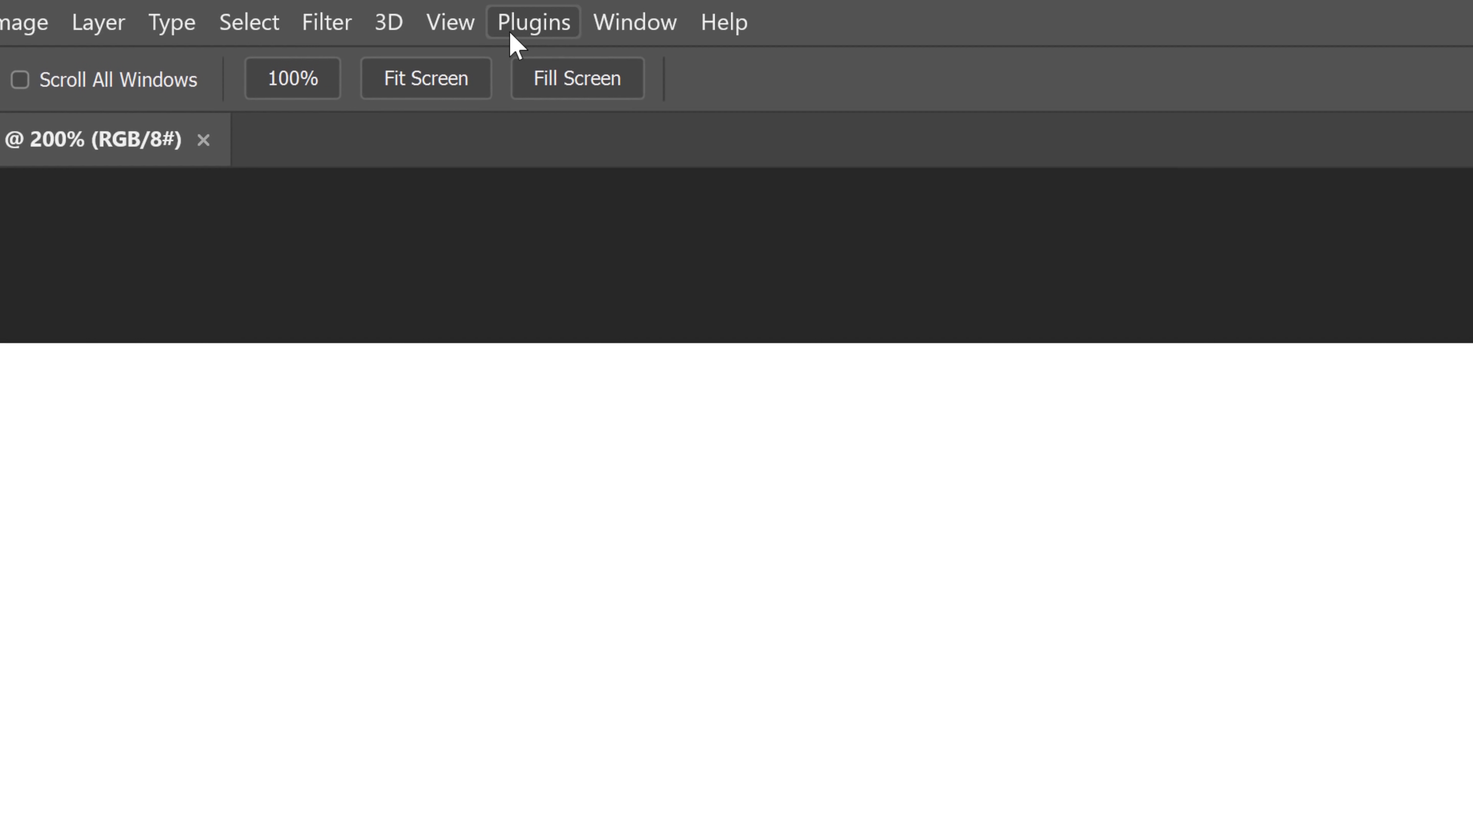
# Show the Plugins panel and use Discover Plugins to switch to the Creative Cloud Desktop marketplace
pyautogui.click(611, 29)
pyautogui.moveTo(660, 175)
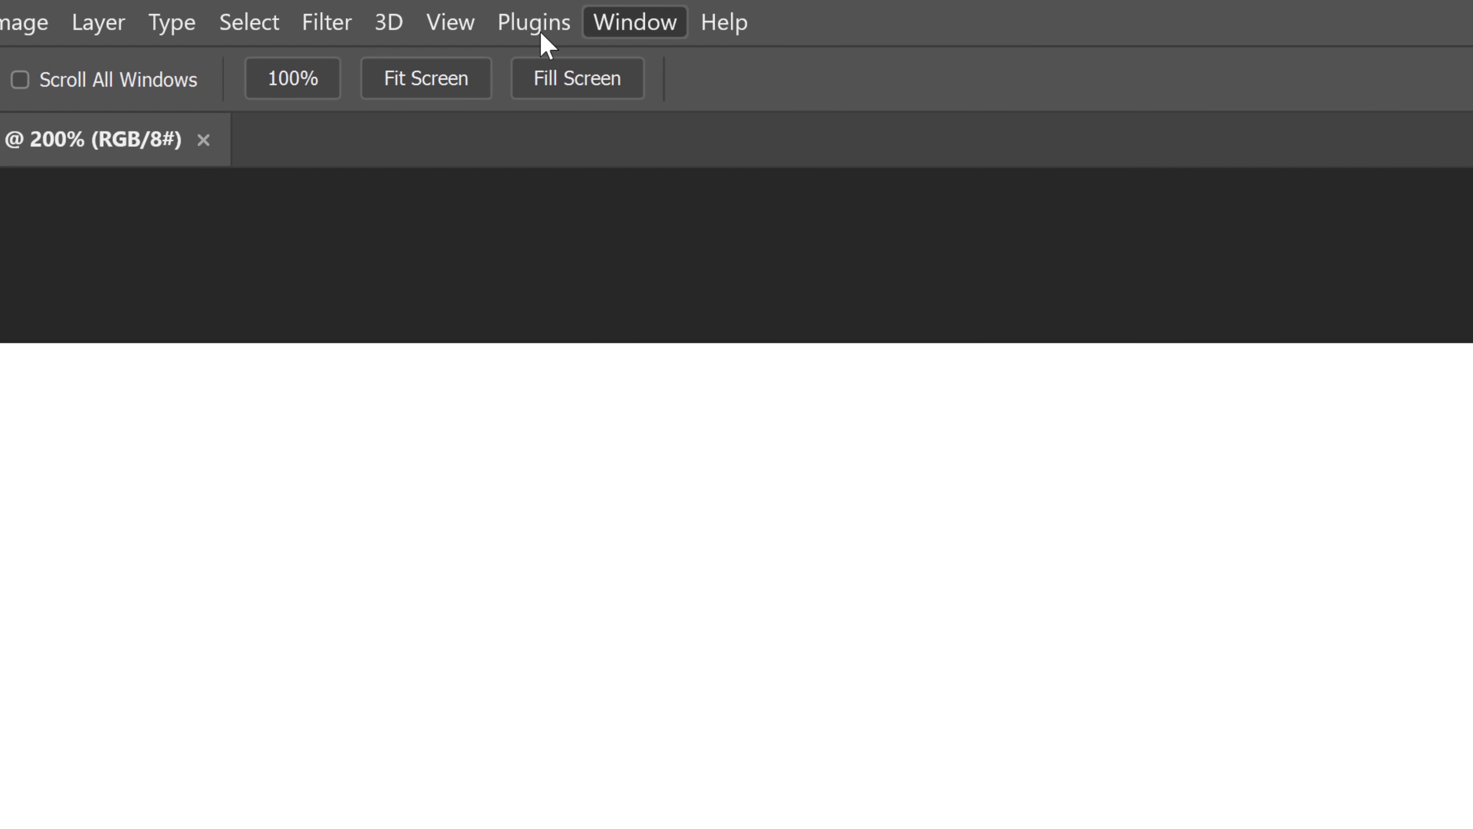
pyautogui.moveTo(535, 23)
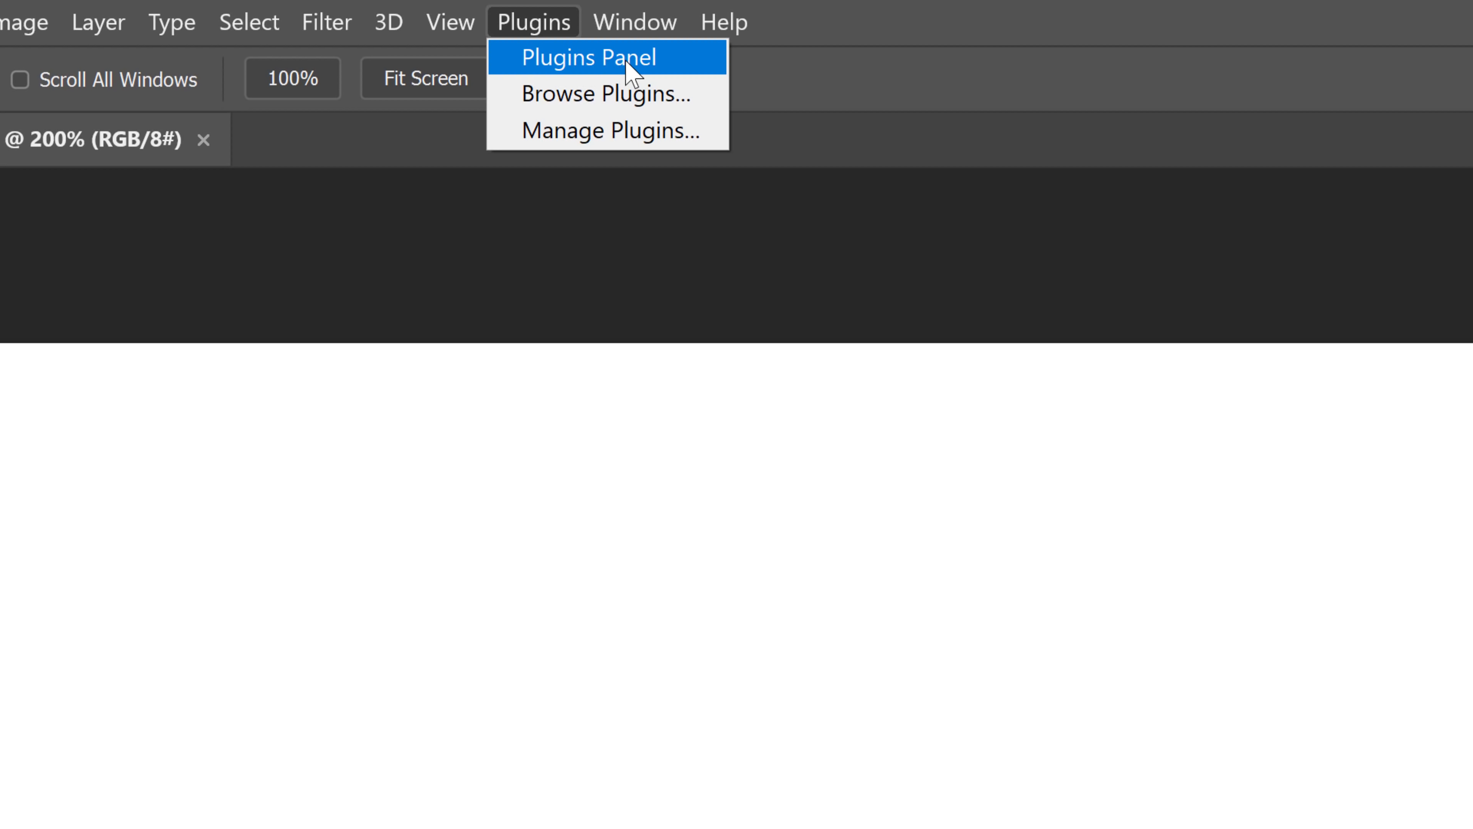
pyautogui.click(630, 68)
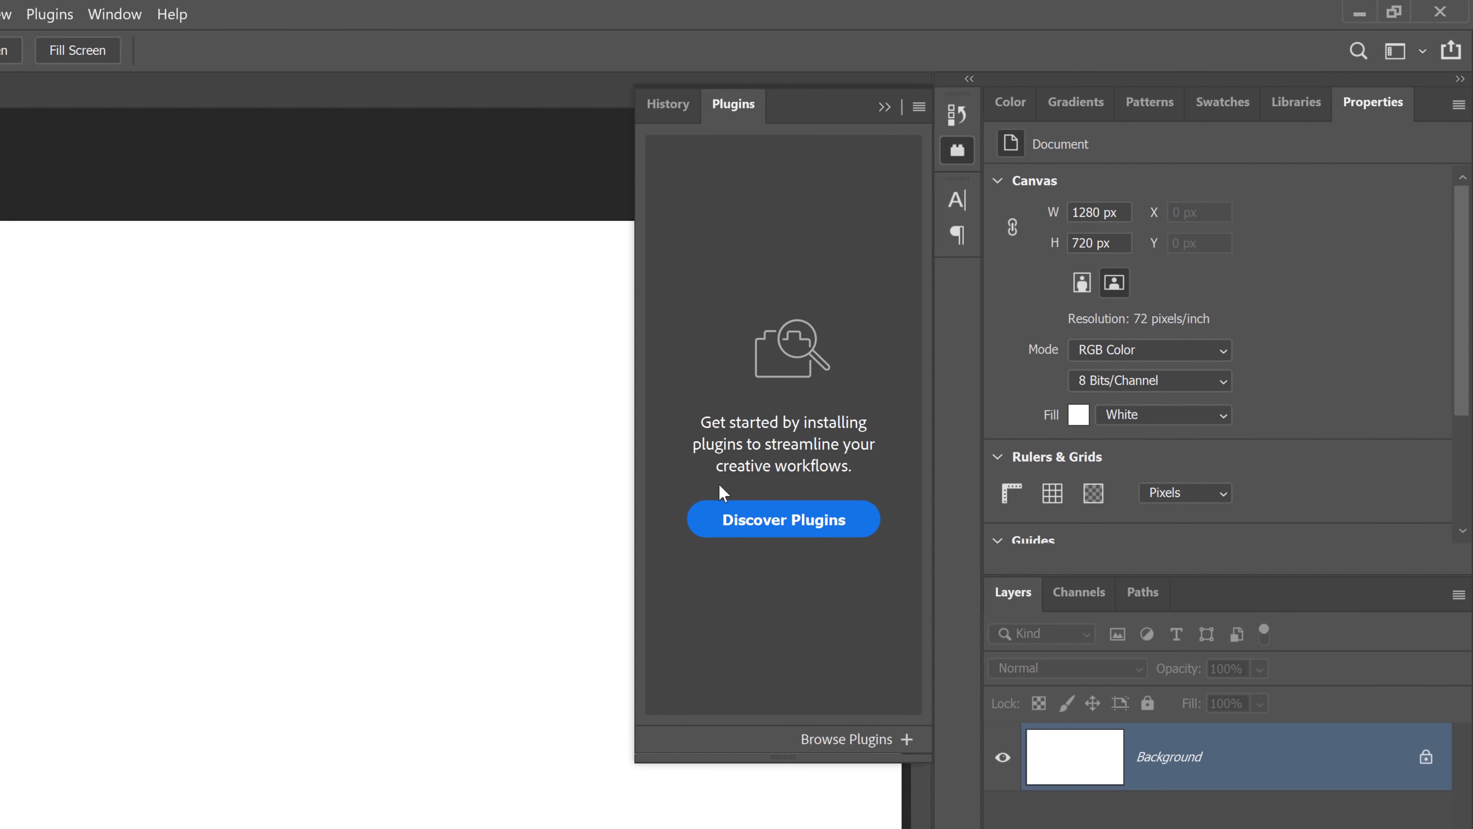
pyautogui.click(815, 529)
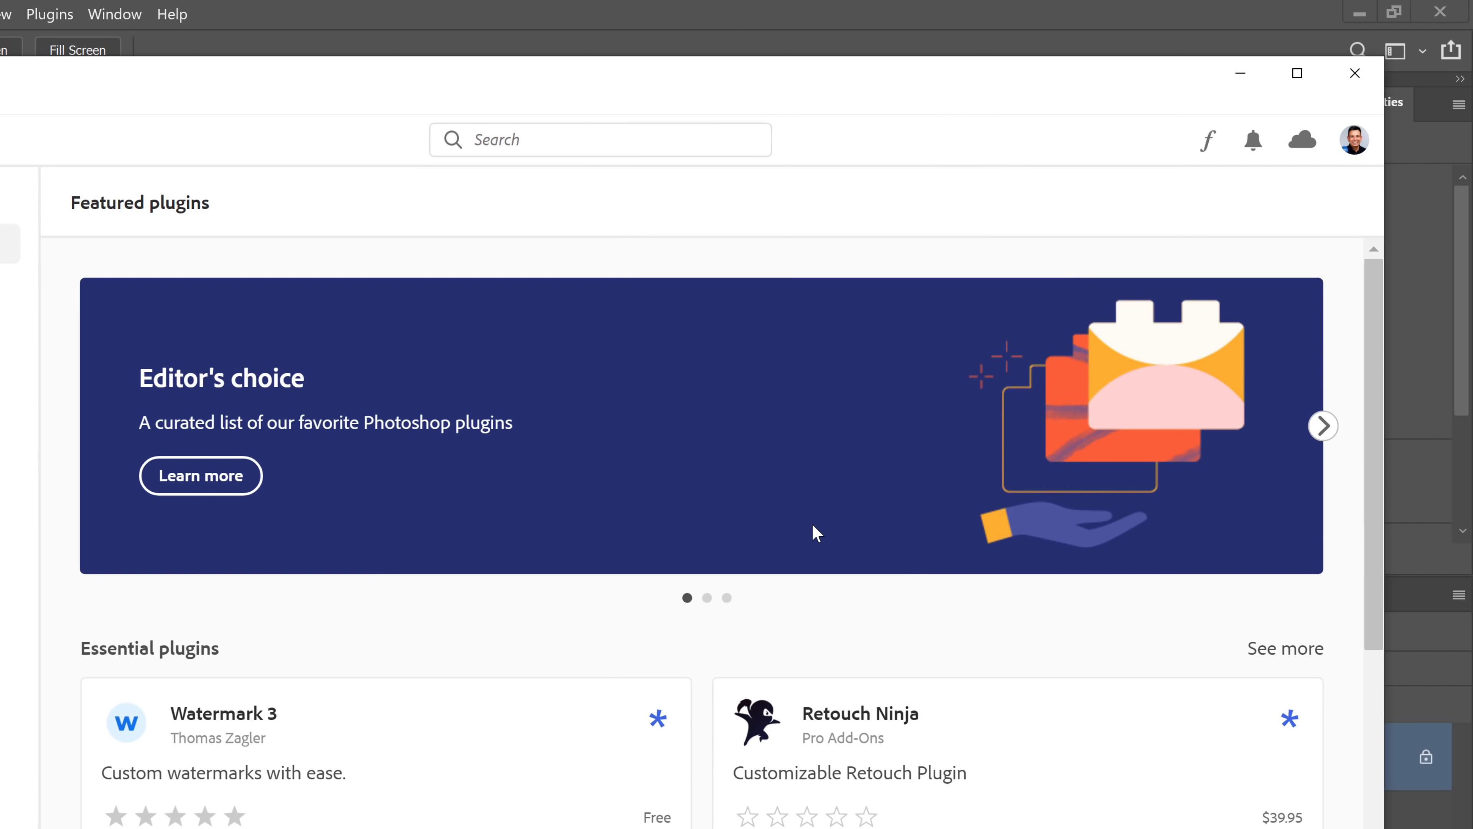
# Browse the featured plugins and the full list of Photoshop plugins in the marketplace
pyautogui.scroll(-2, 613, 563)
pyautogui.scroll(-1, 593, 565)
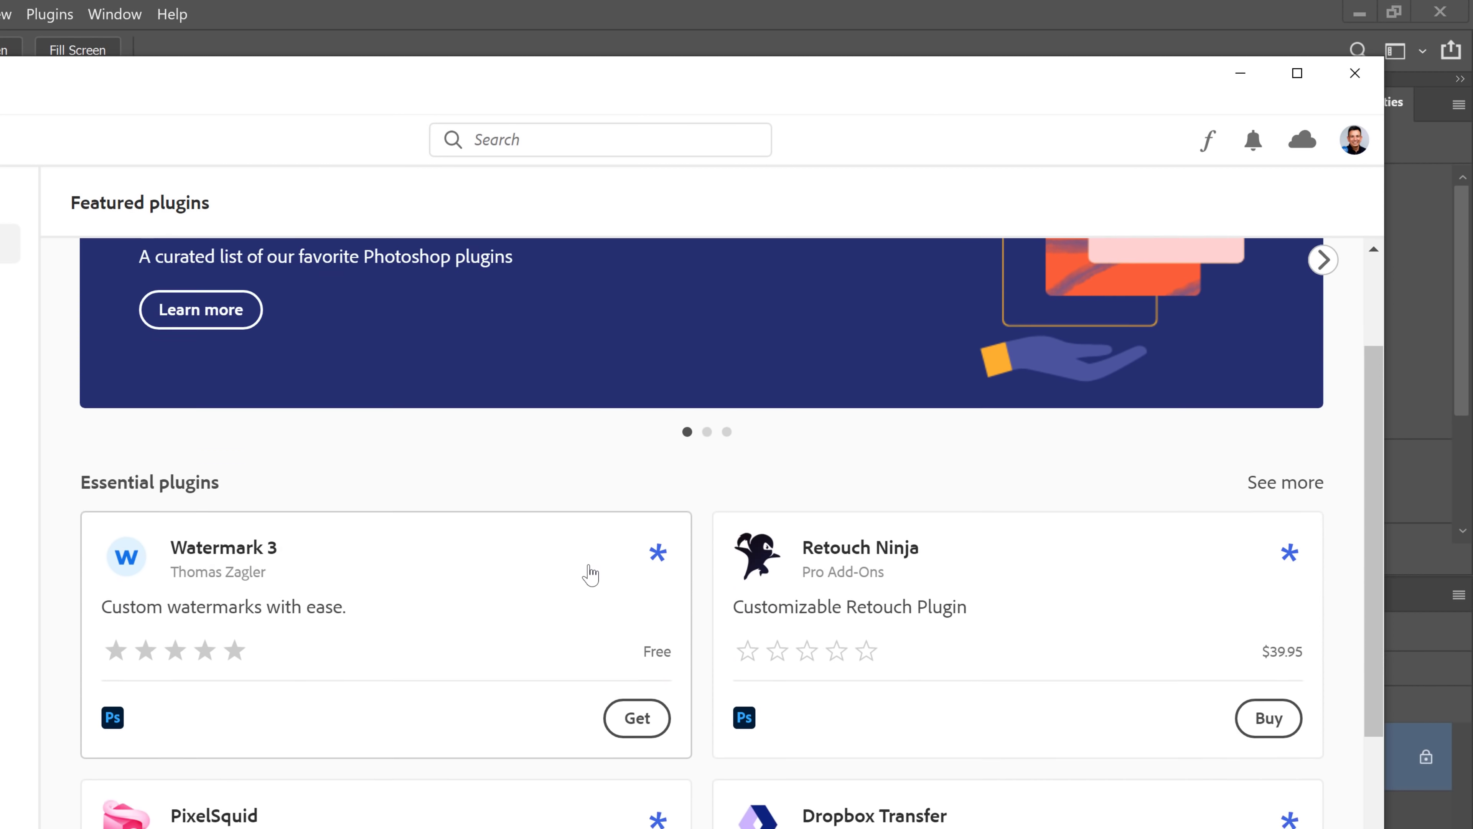
pyautogui.scroll(-1, 528, 753)
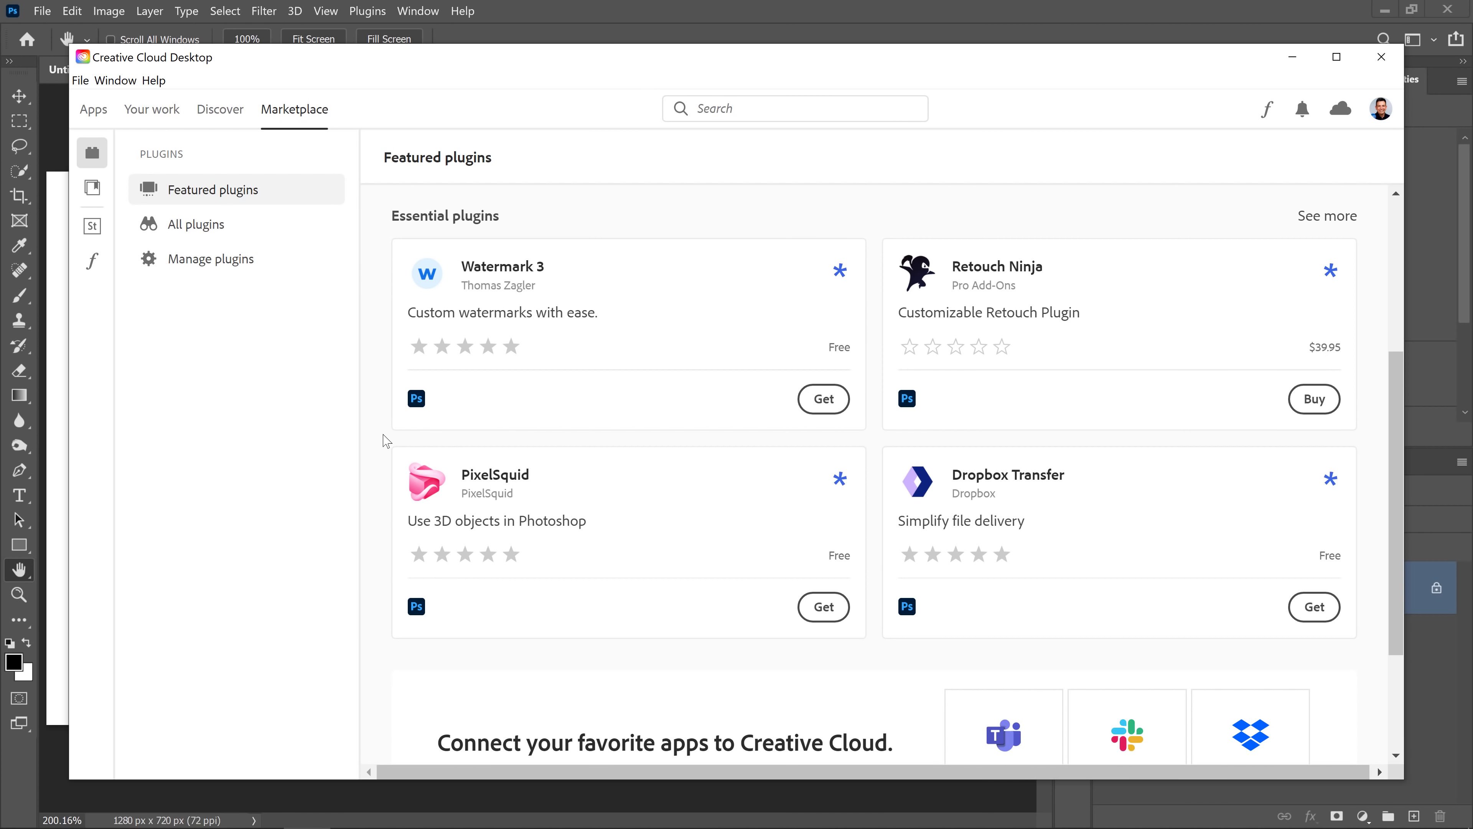
pyautogui.scroll(-1, 379, 432)
pyautogui.scroll(2, 380, 433)
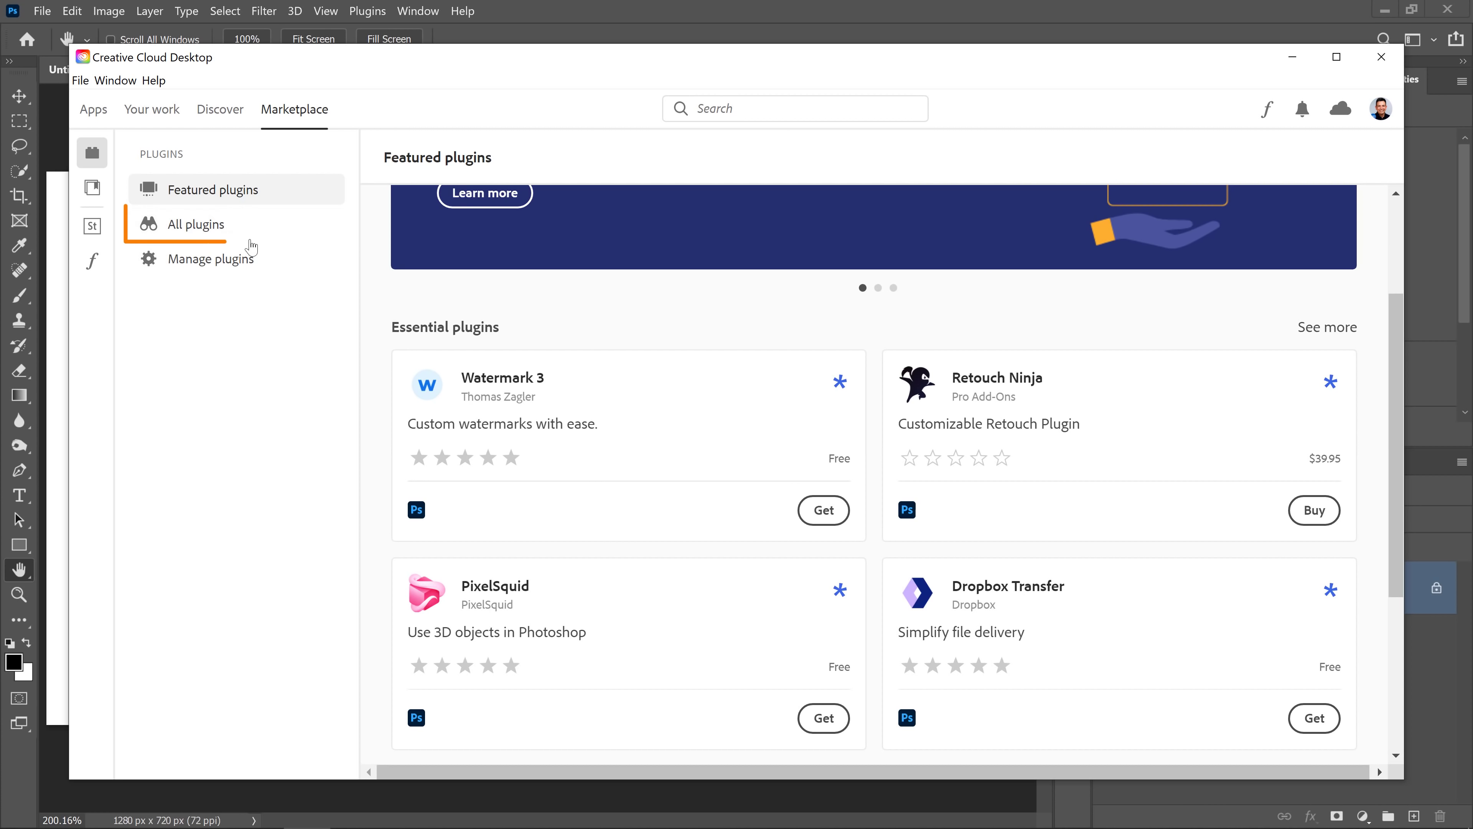
pyautogui.click(220, 230)
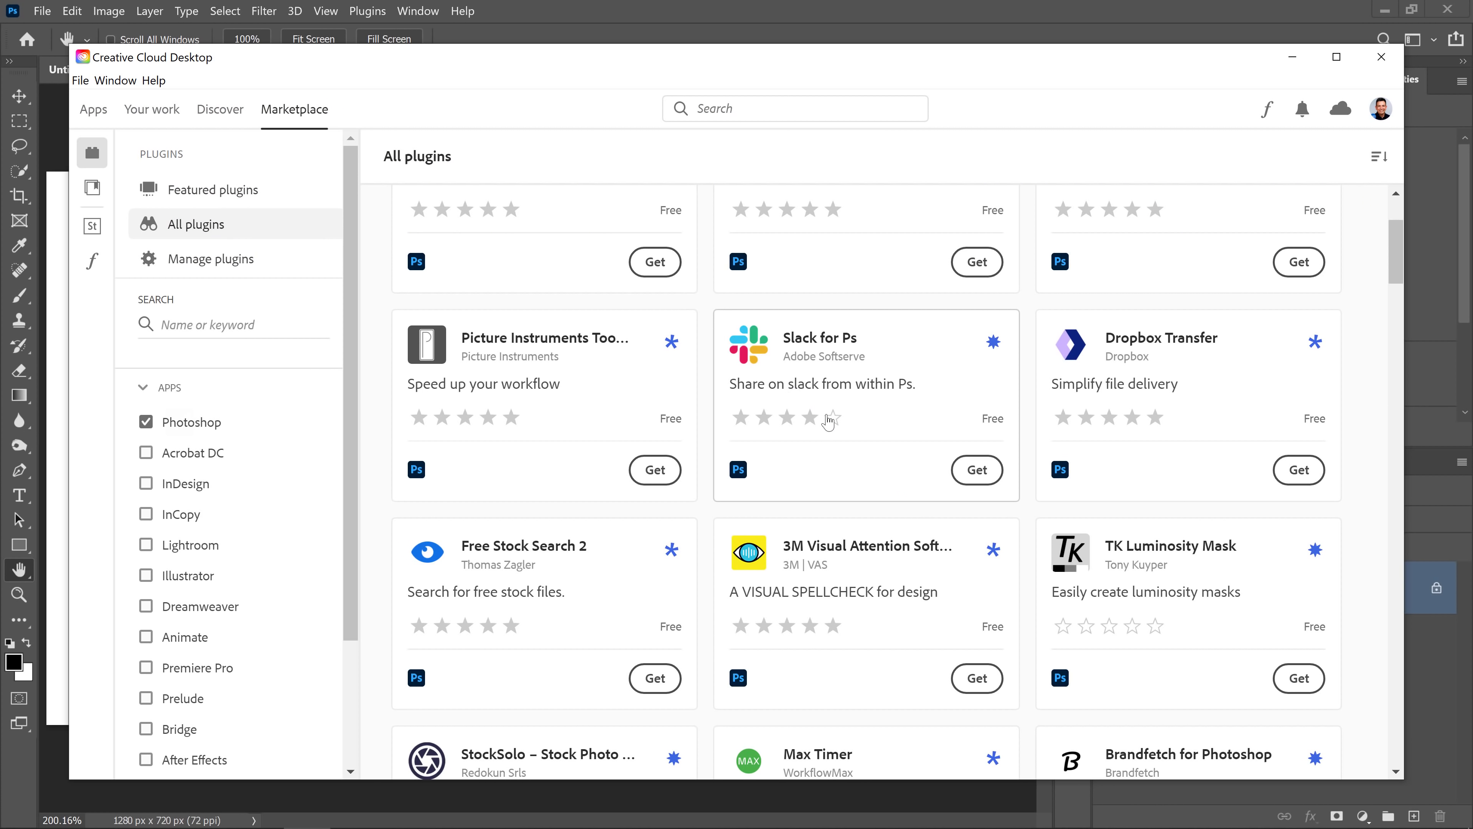
pyautogui.scroll(-8, 862, 454)
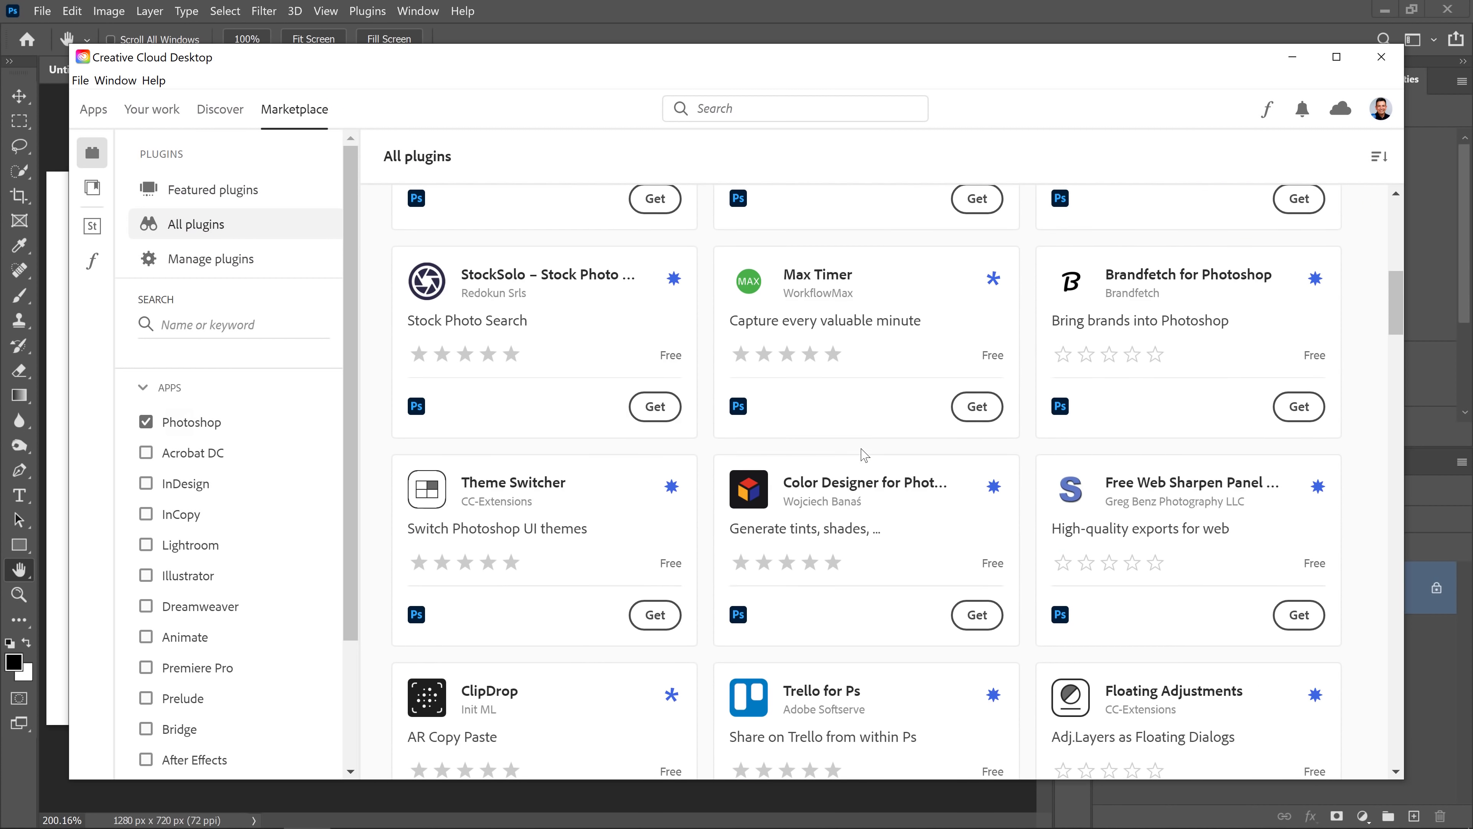
pyautogui.scroll(-2, 865, 455)
pyautogui.scroll(-2, 862, 456)
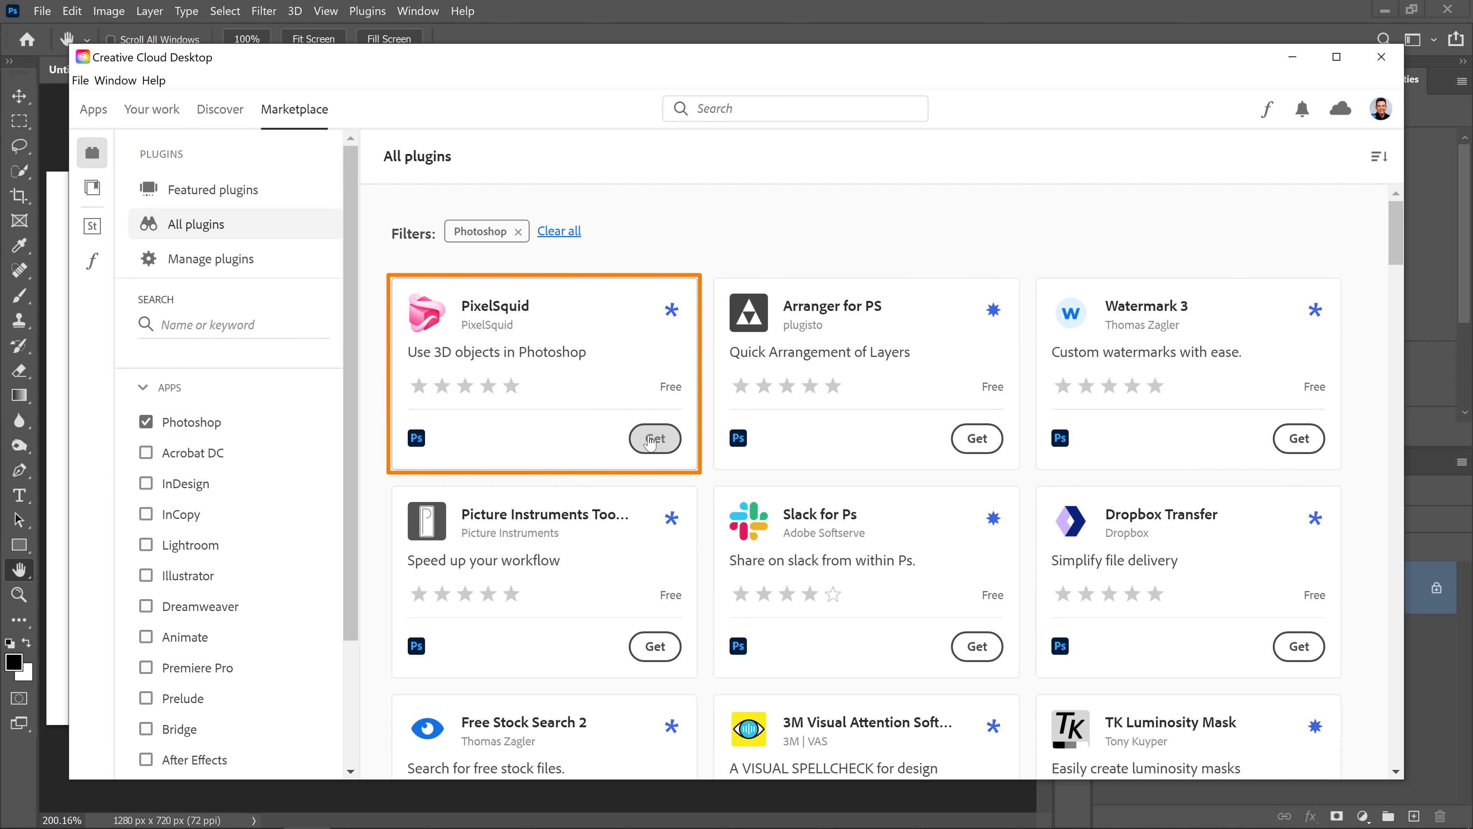
# Install the free PixelSquid plugin from the marketplace and minimize Creative Cloud Desktop to return to Photoshop
pyautogui.click(651, 441)
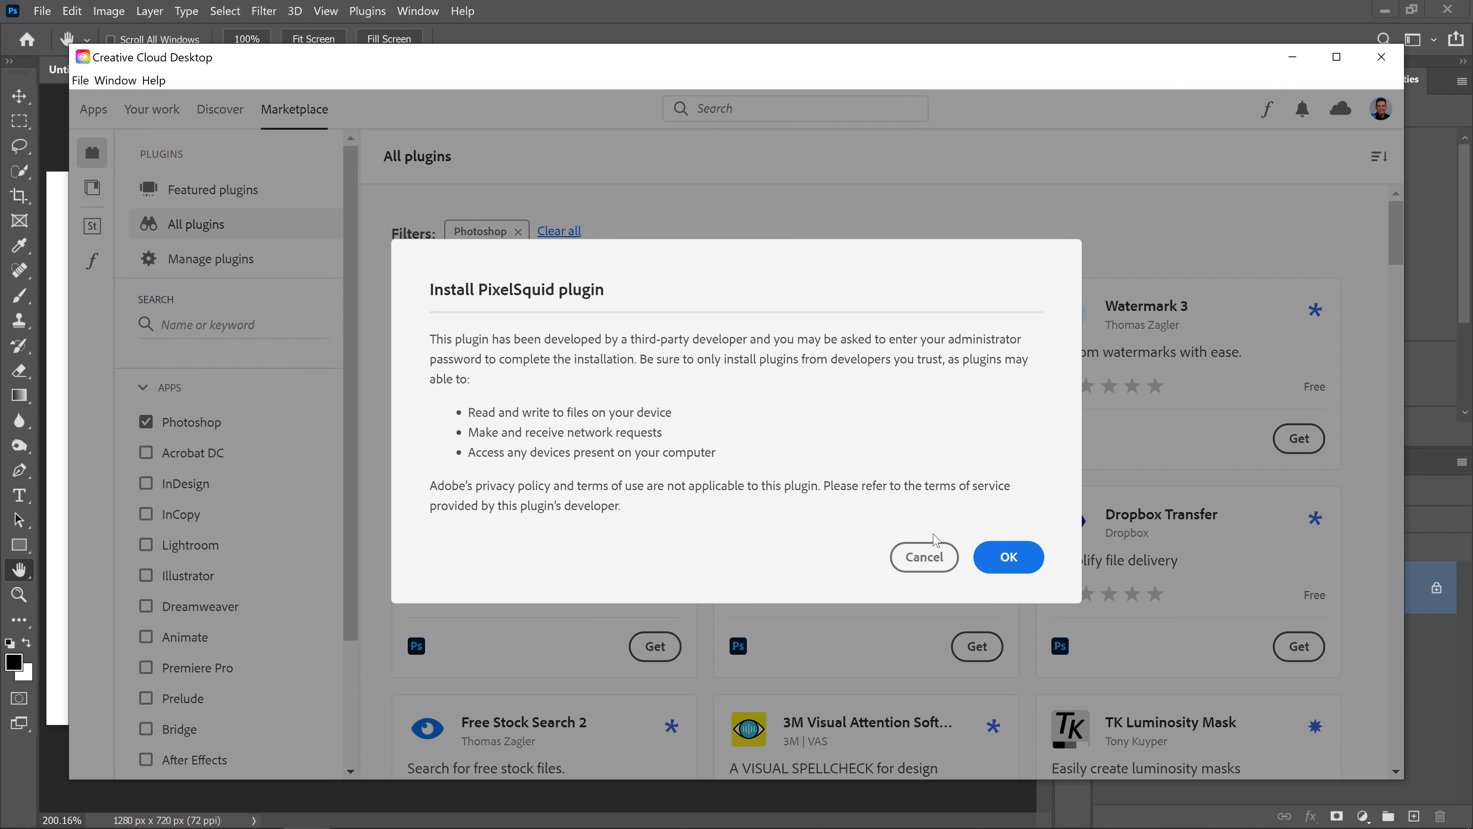
pyautogui.click(1009, 557)
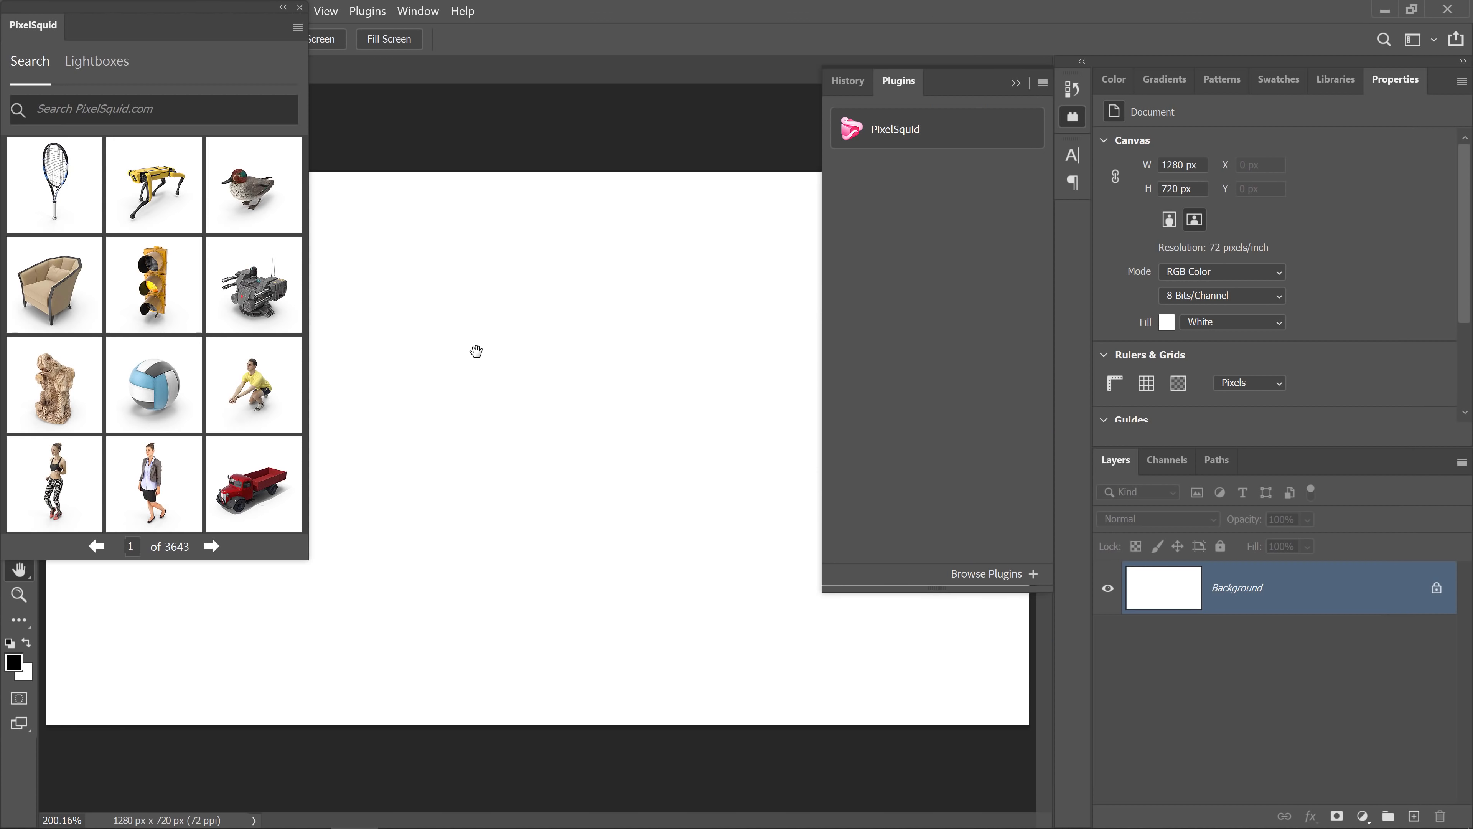
pyautogui.click(1293, 57)
# Move the PixelSquid panel over the canvas, then close it and relaunch PixelSquid from the installed plugins
pyautogui.moveTo(33, 25); pyautogui.dragTo(383, 187)
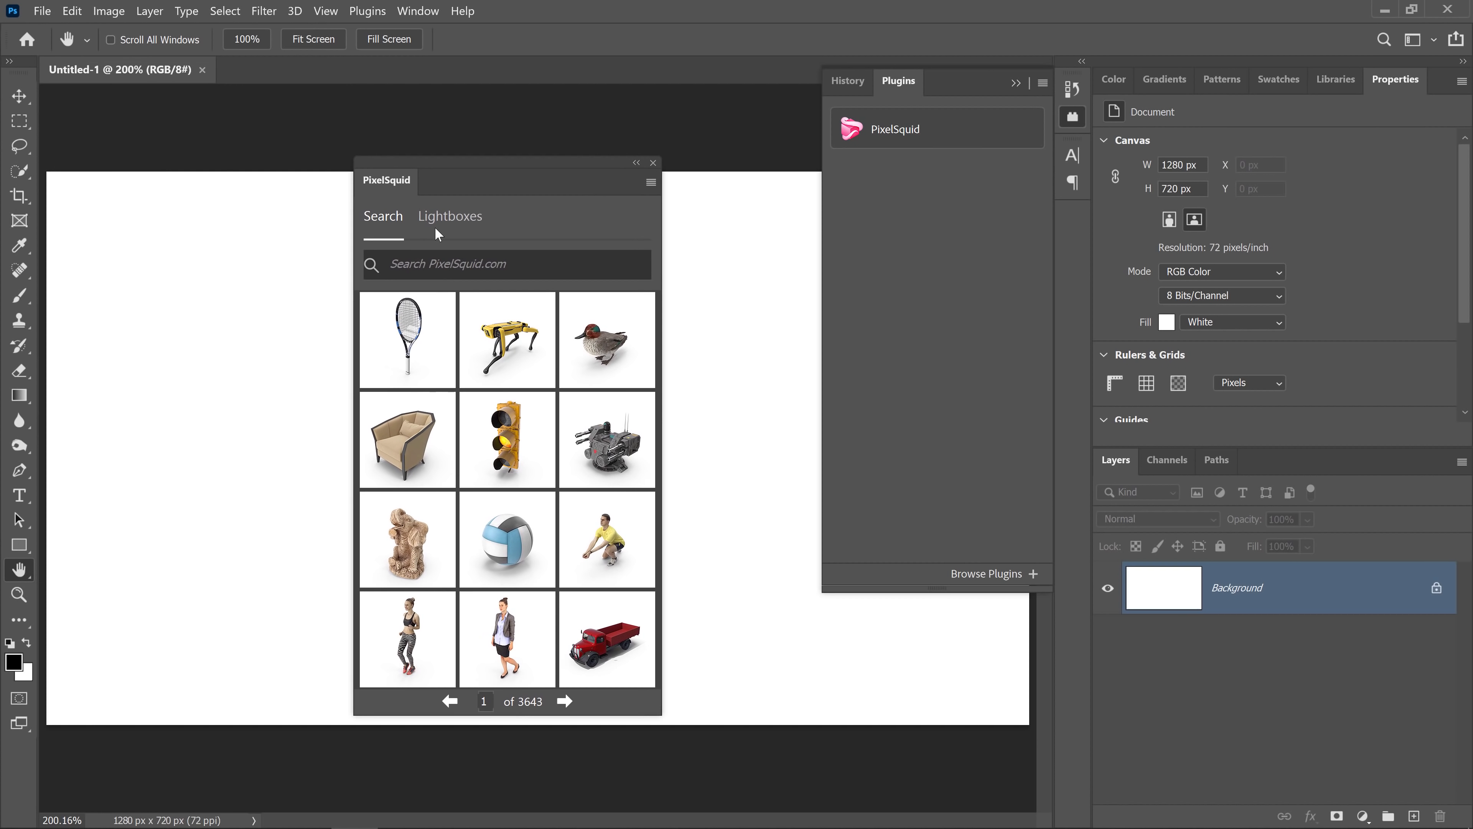
pyautogui.click(652, 162)
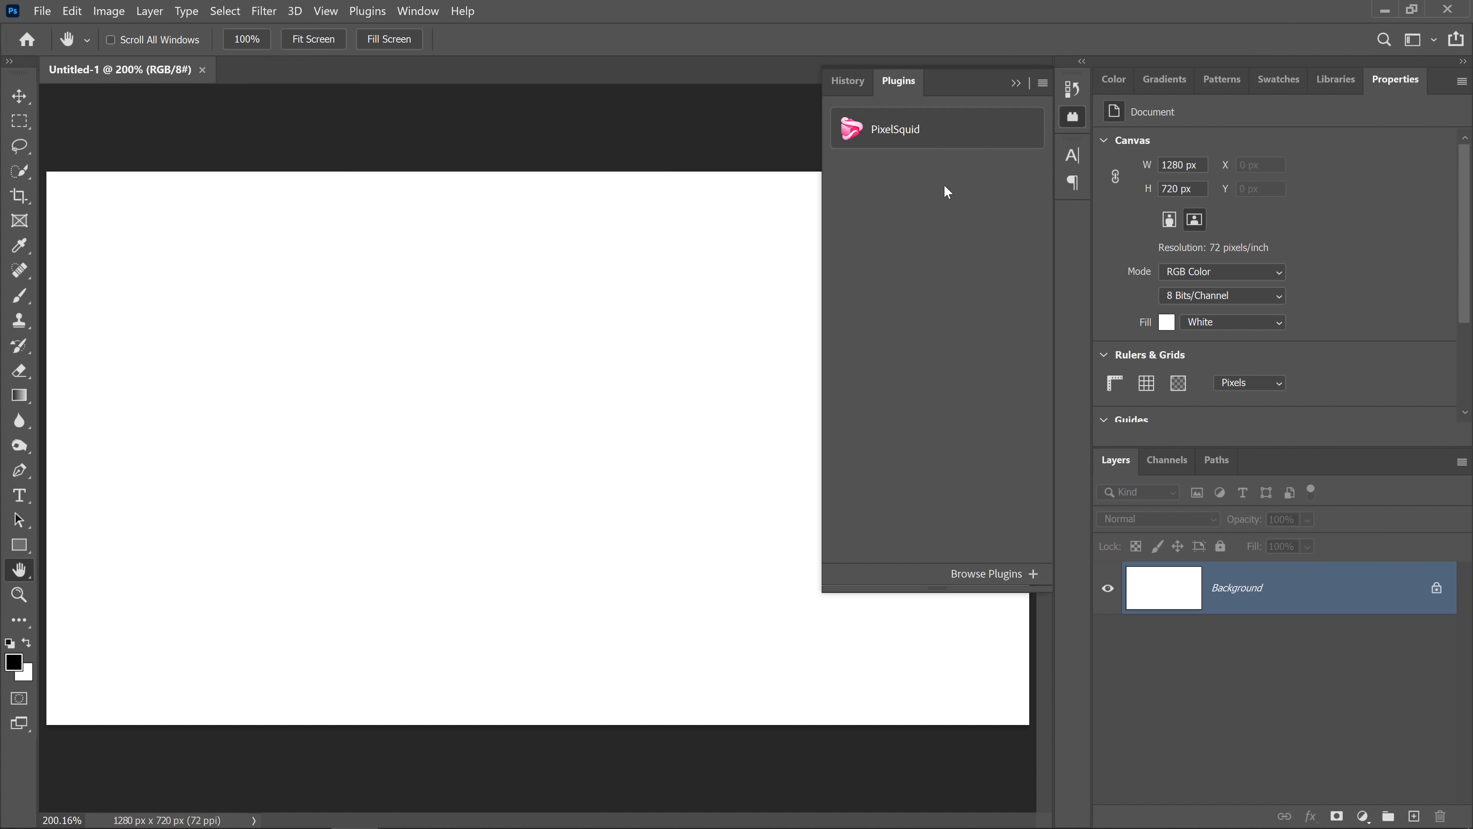
pyautogui.click(899, 129)
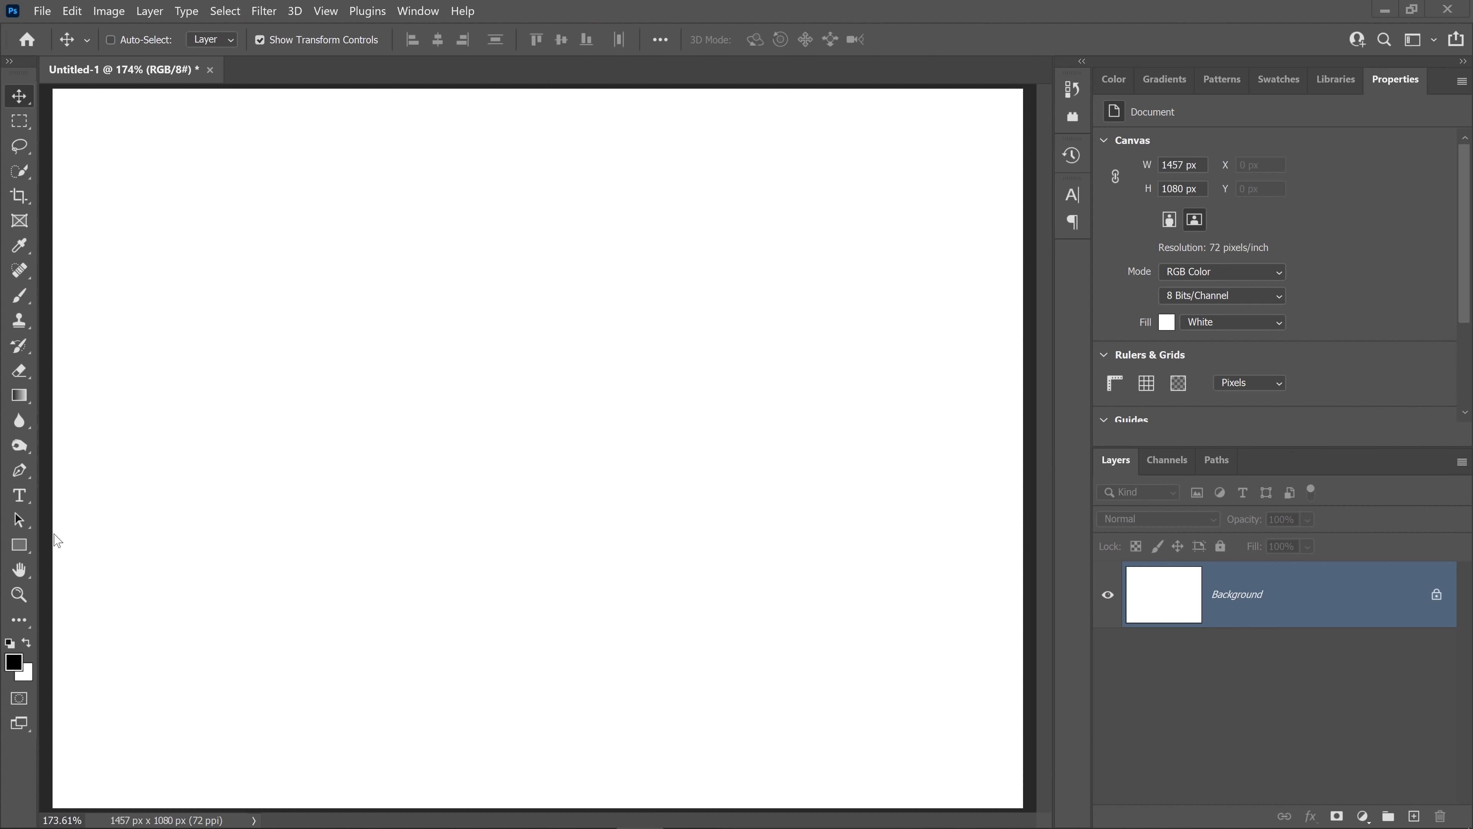
# Draw a rising diagonal line about 973 px wide and 471 px high across the blank canvas with the Line Tool
pyautogui.click(24, 548)
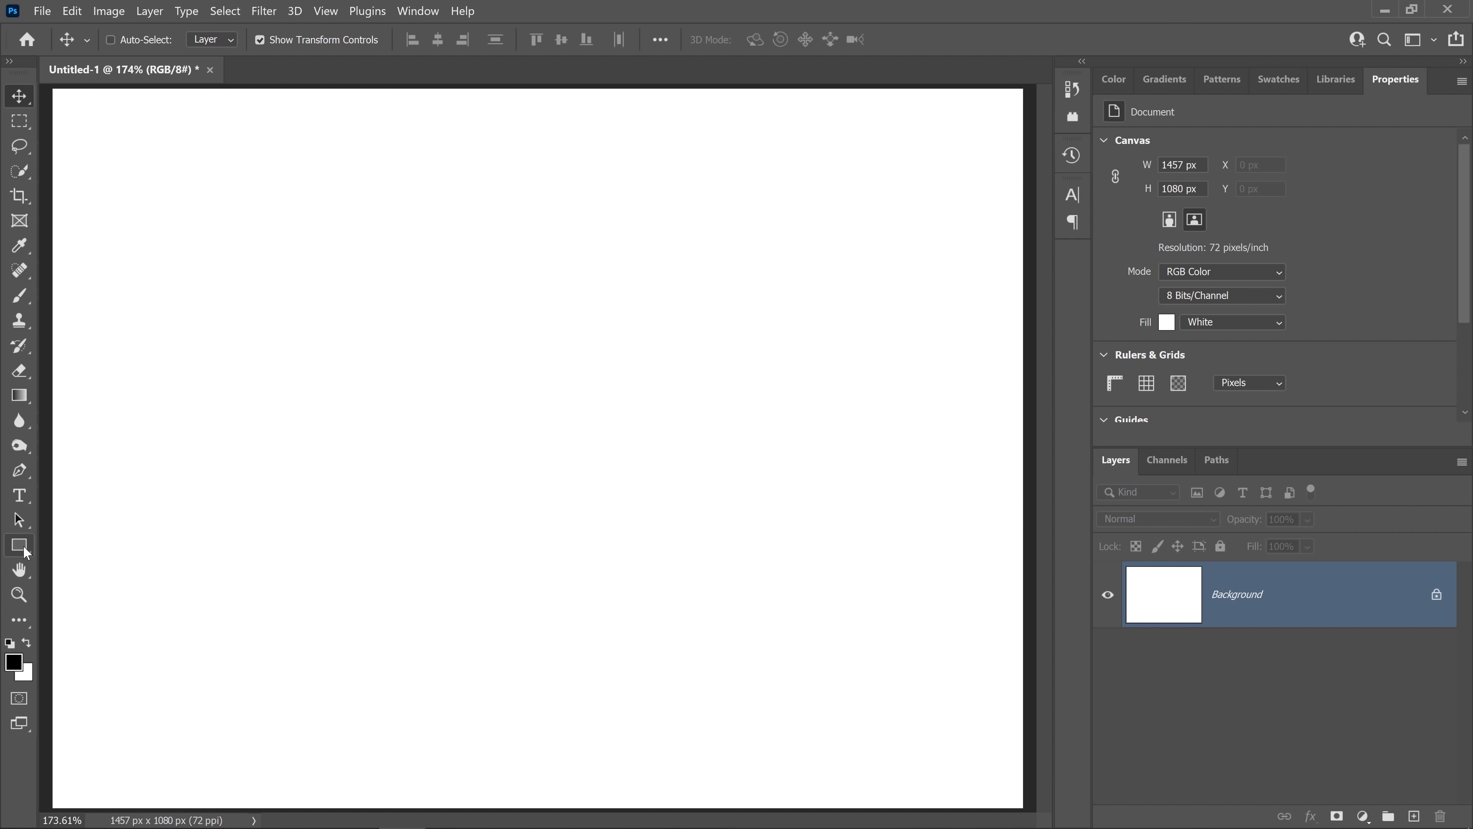
pyautogui.click(26, 552)
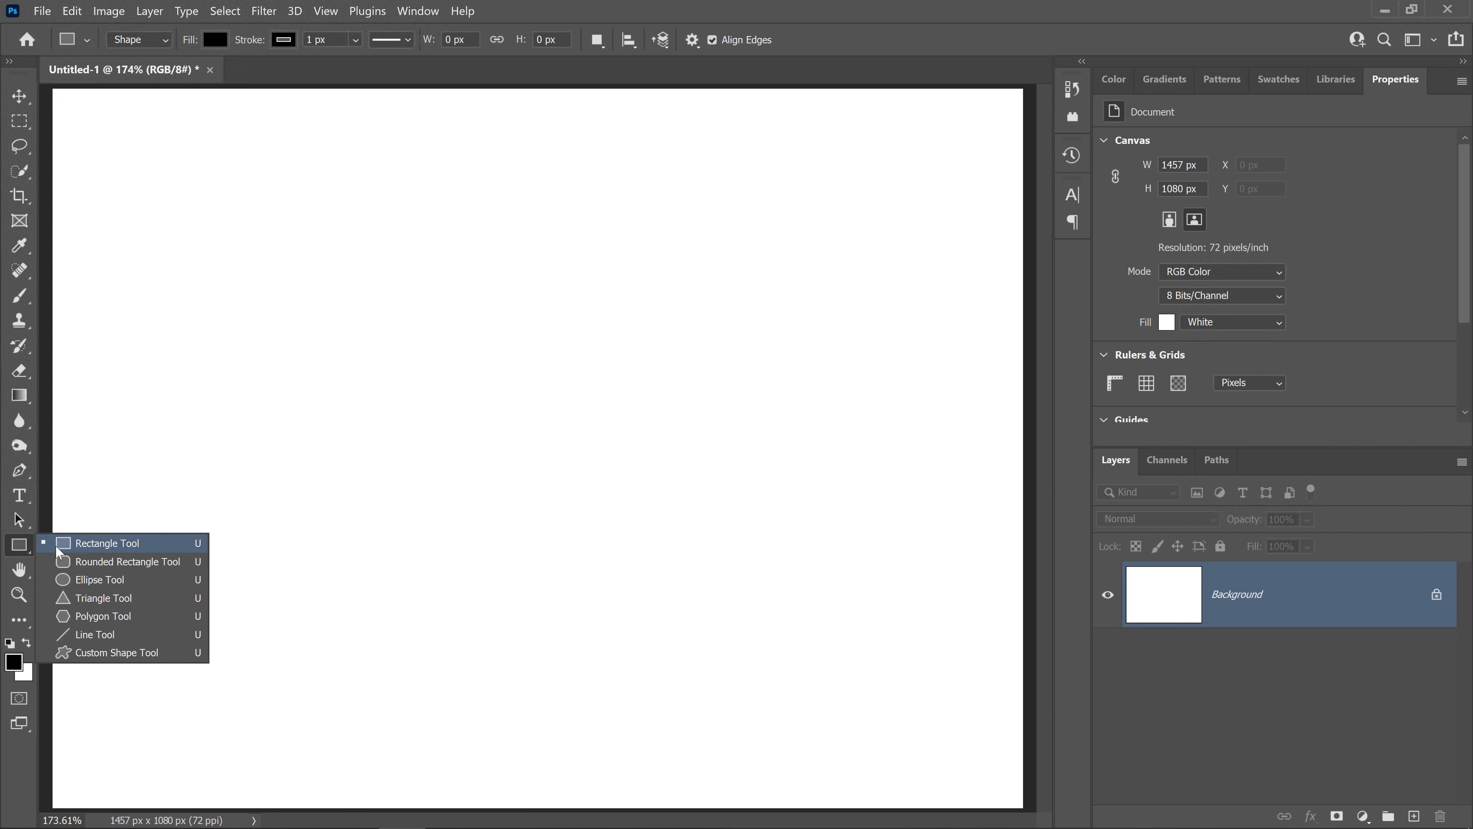
pyautogui.click(158, 637)
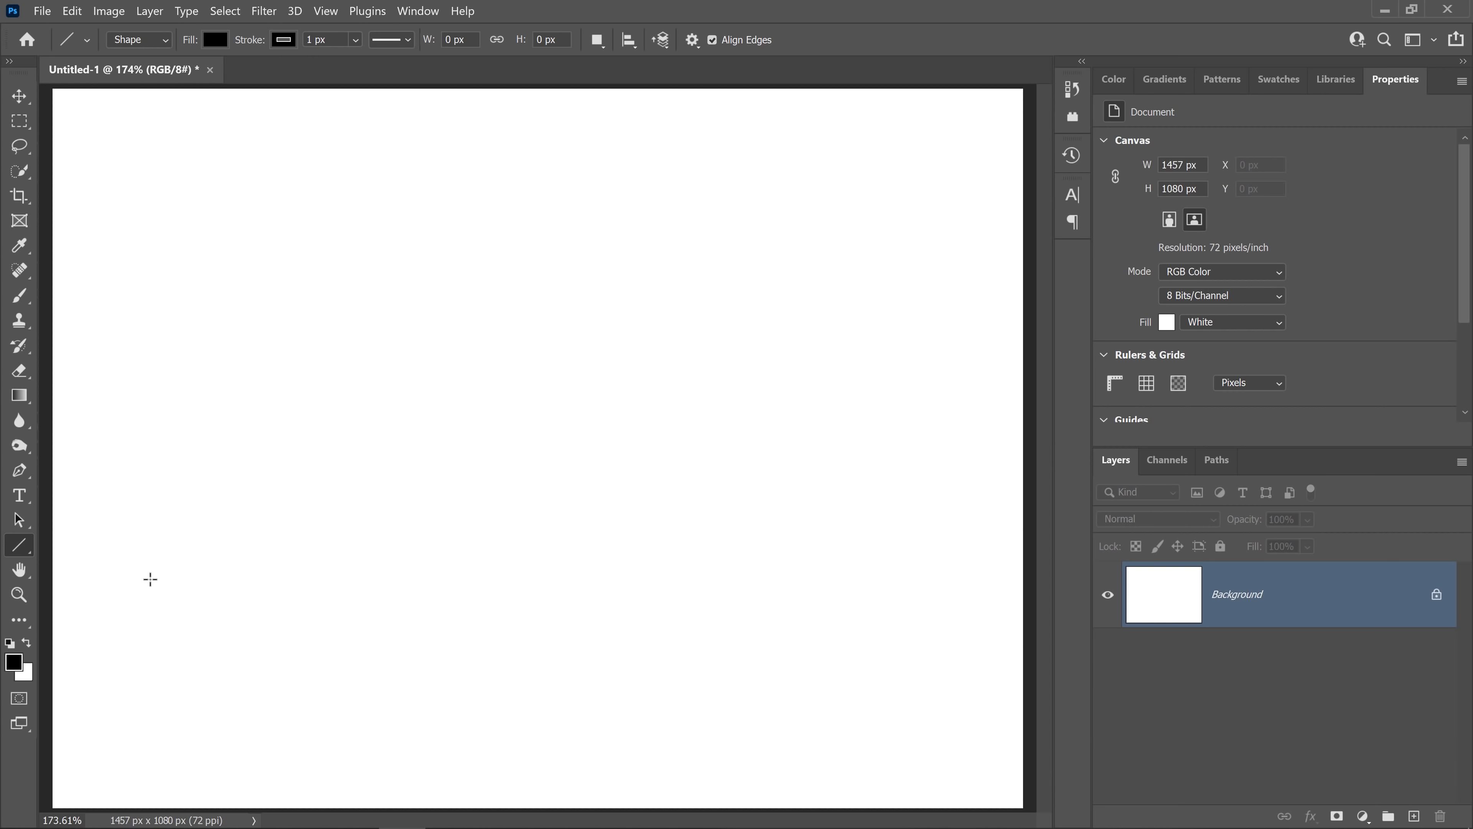
pyautogui.moveTo(150, 579); pyautogui.dragTo(798, 265)
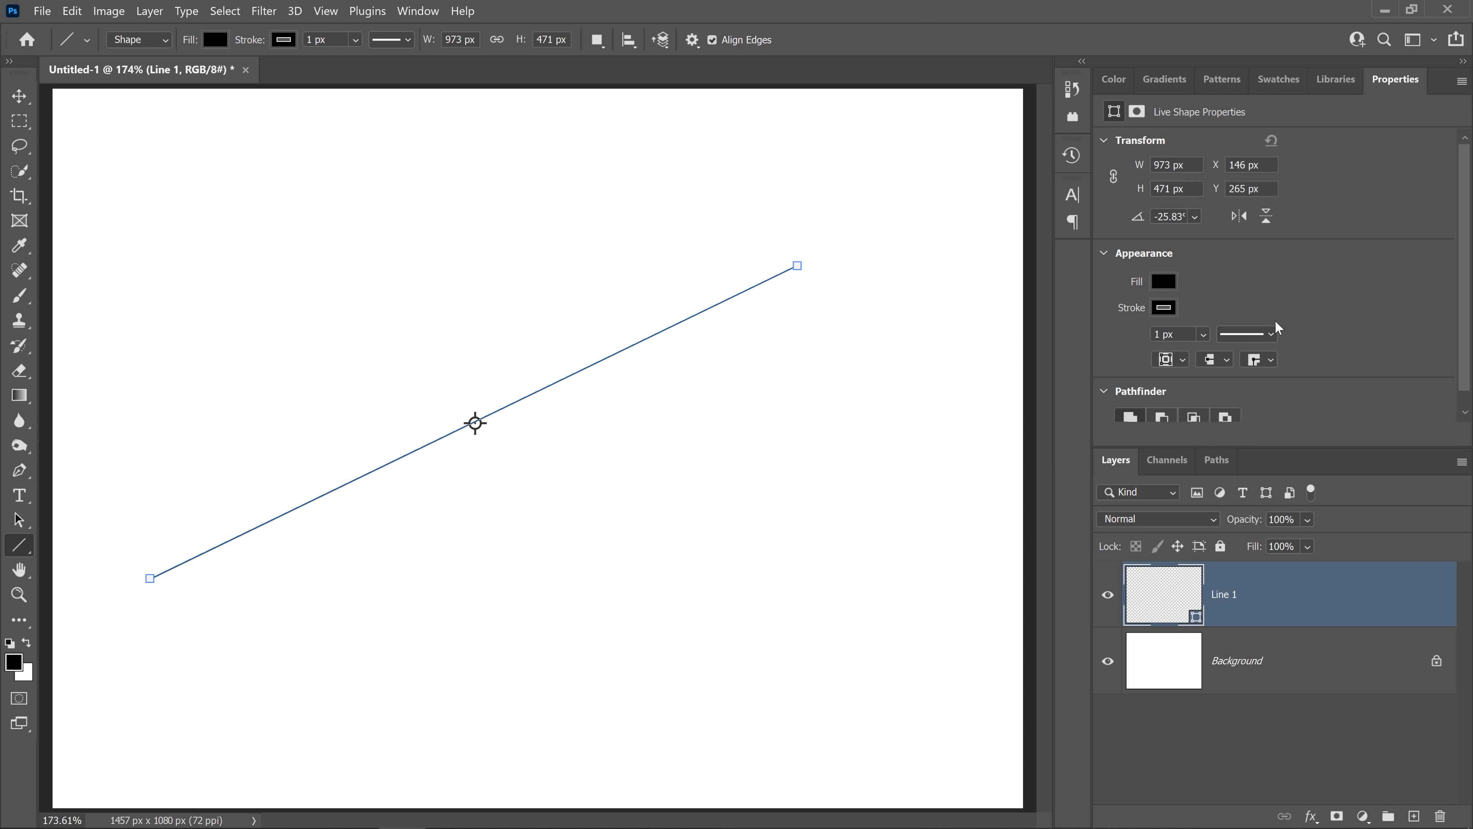
# Set the line's stroke width to 21.1 px and hide the Line 1 layer
pyautogui.click(1207, 335)
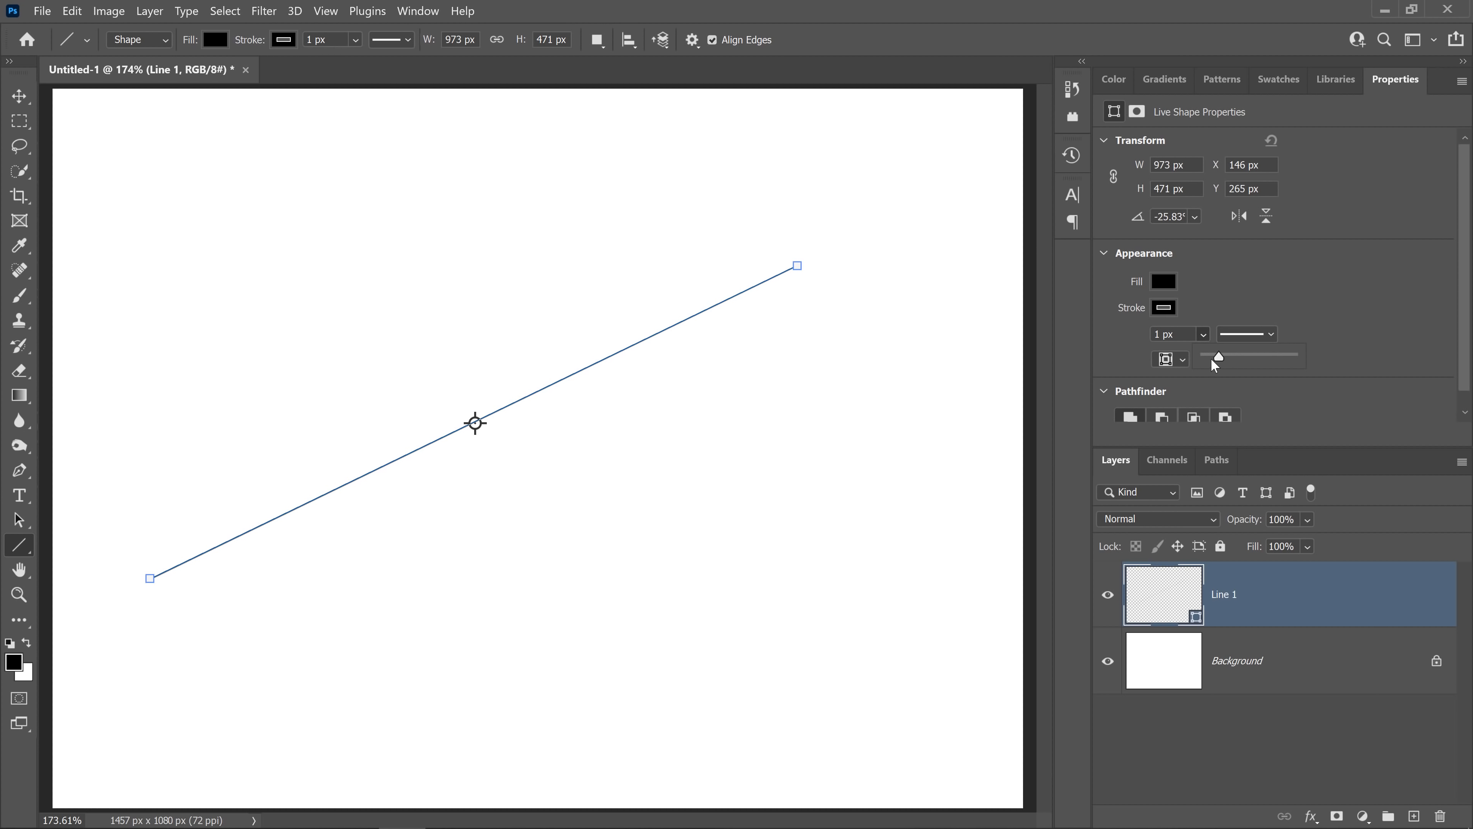
pyautogui.moveTo(1212, 359); pyautogui.dragTo(1249, 357)
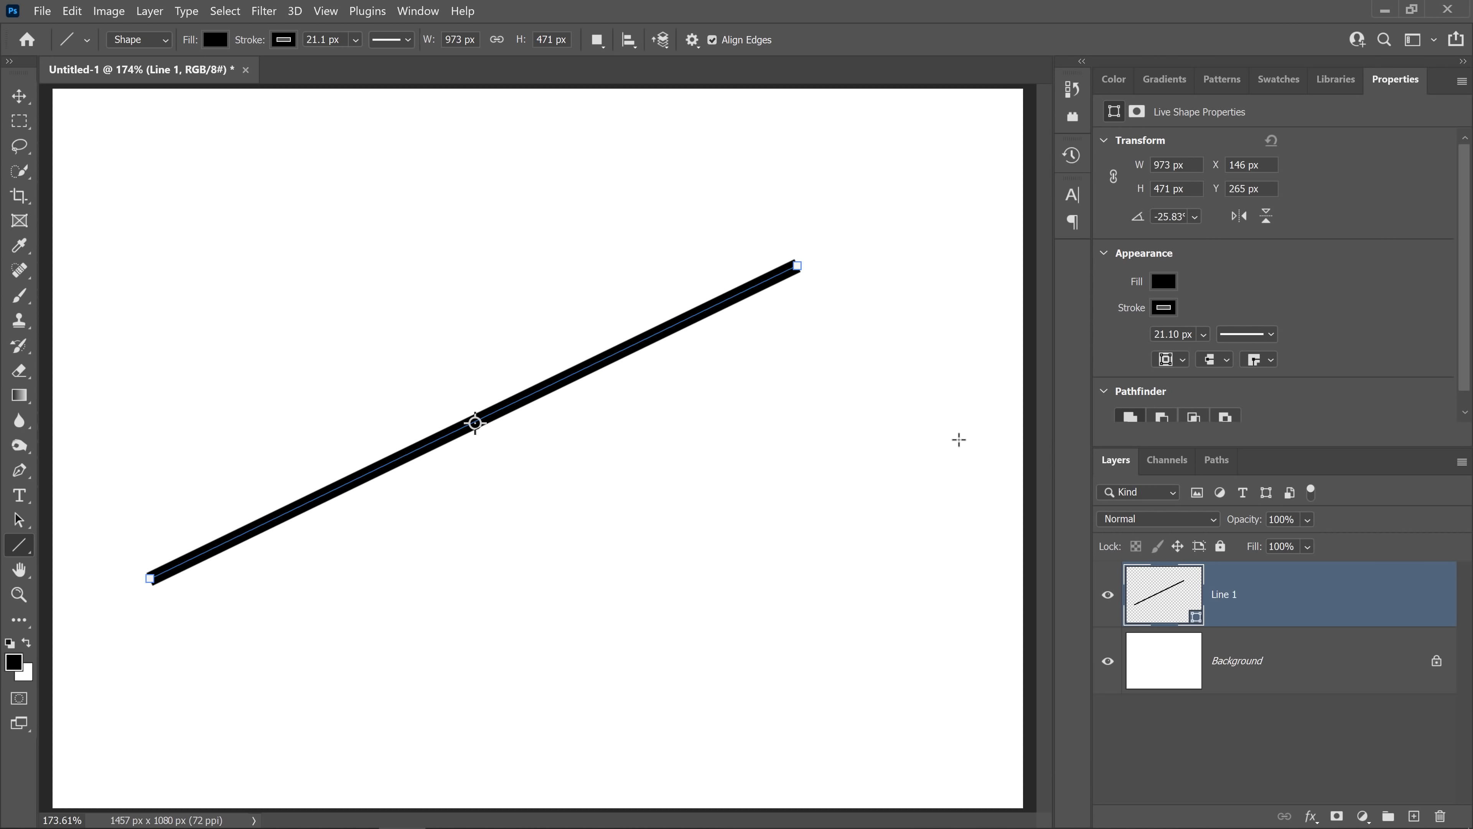
pyautogui.click(1107, 596)
# Draw a five-sided polygon about 405 px wide and 398 px high with the Polygon Tool and adjust its number of sides
pyautogui.rightClick(21, 545)
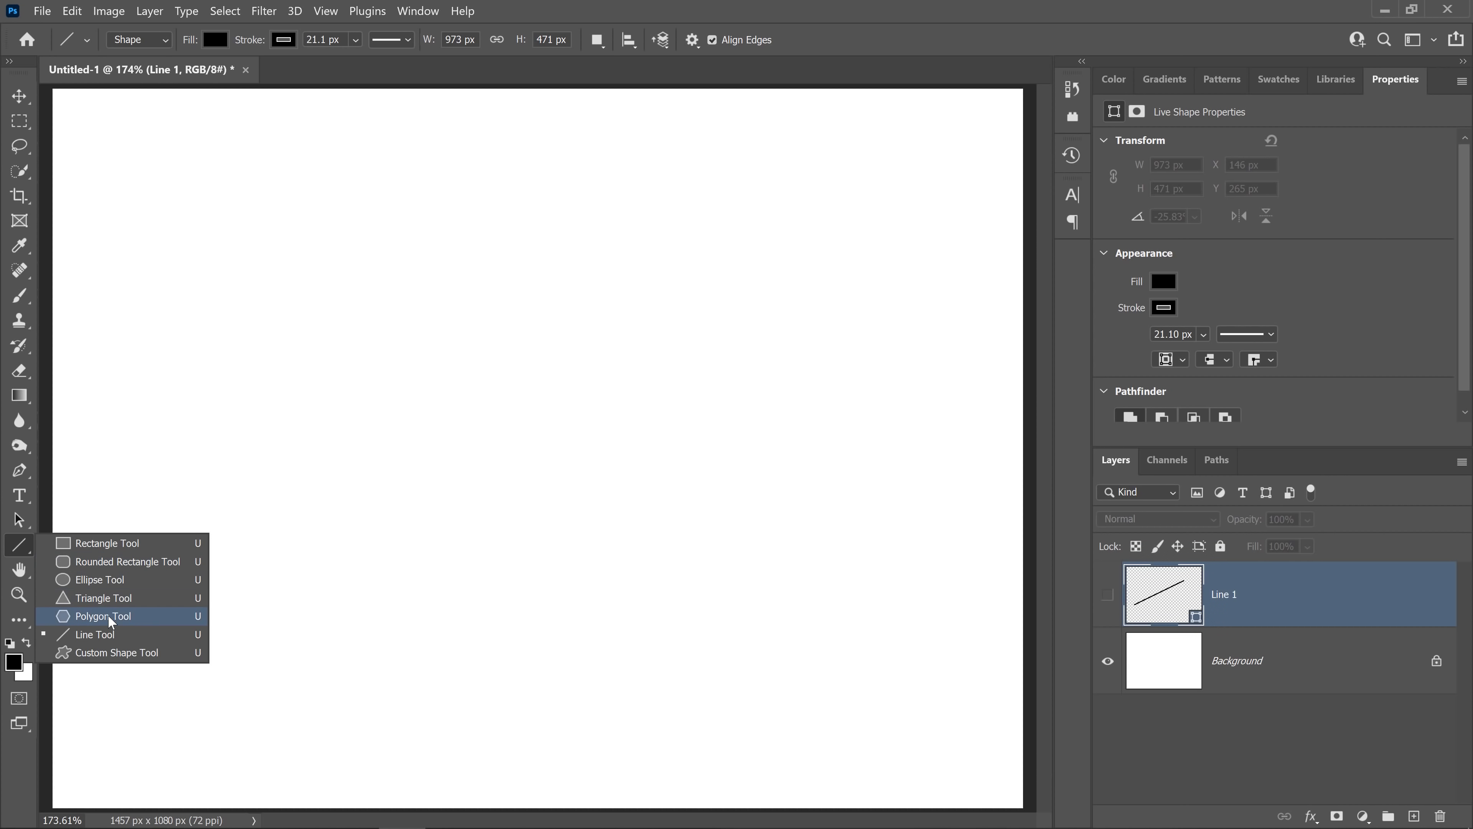
pyautogui.click(111, 617)
pyautogui.moveTo(316, 338); pyautogui.dragTo(584, 601)
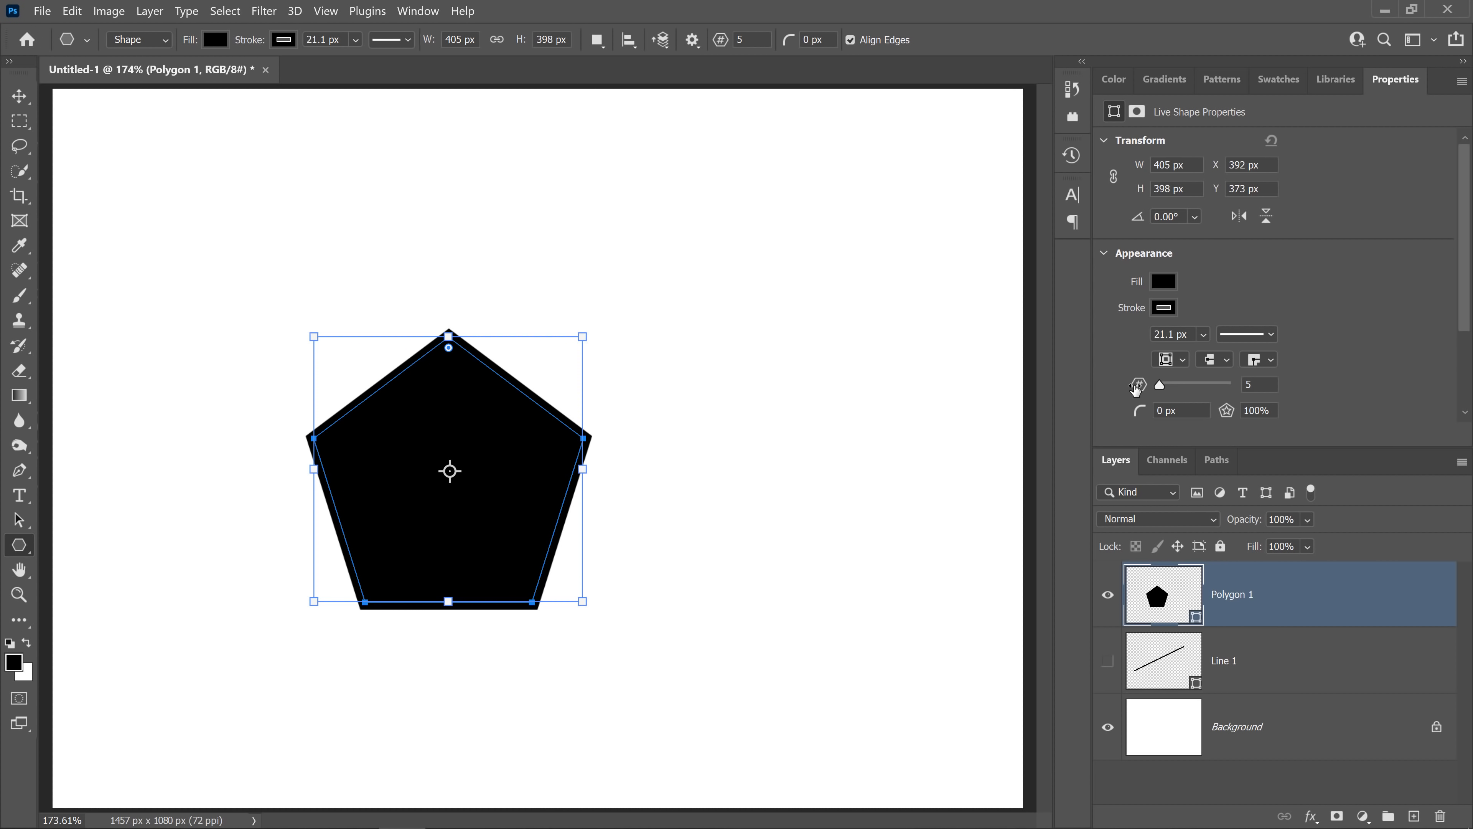
pyautogui.moveTo(1137, 415); pyautogui.dragTo(1167, 387)
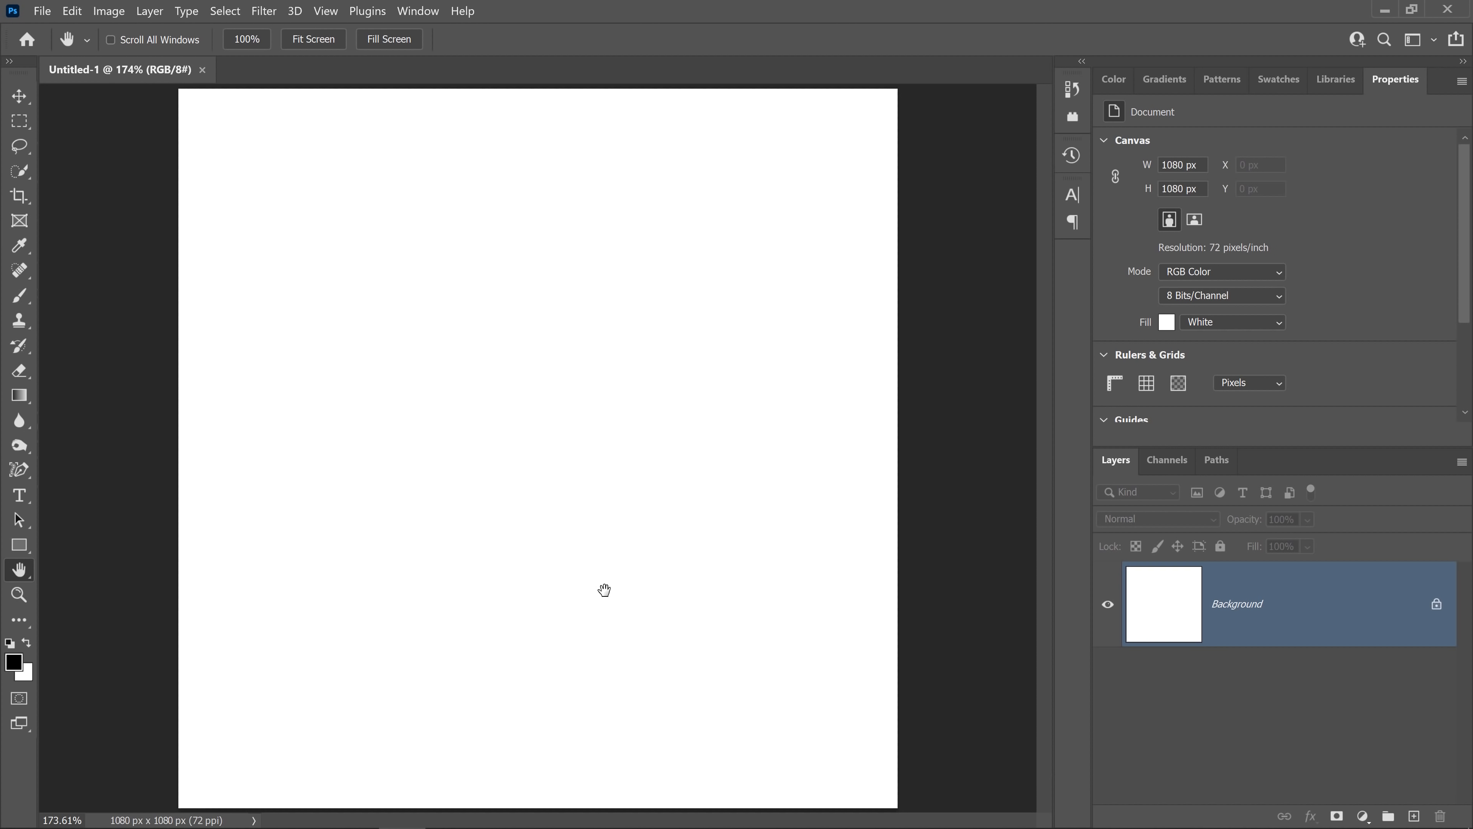
# Search for "move" in Discover and activate the Move Tool from the results
pyautogui.hotkey('ctrl', 'f')
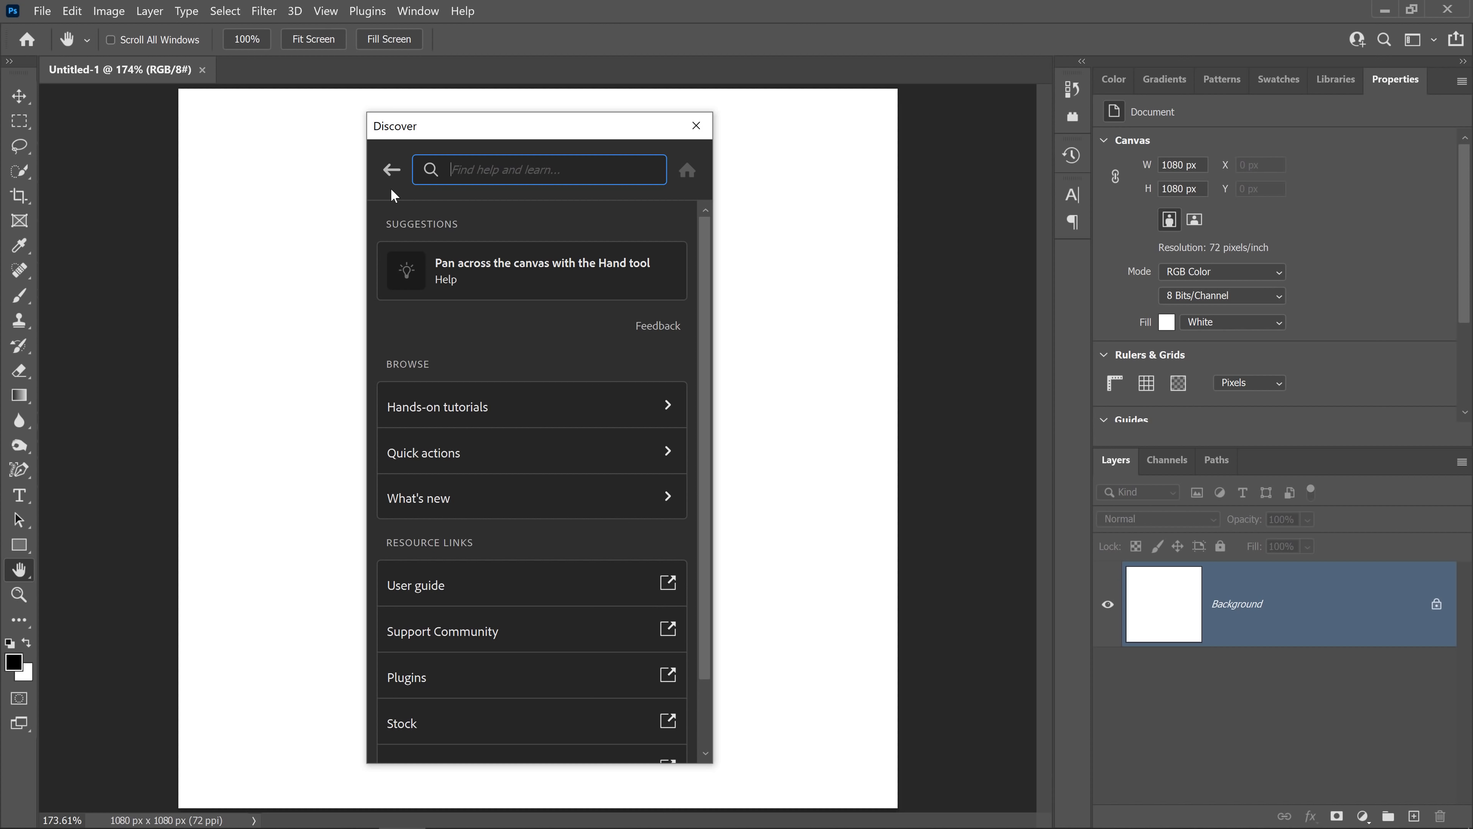
pyautogui.write('move')
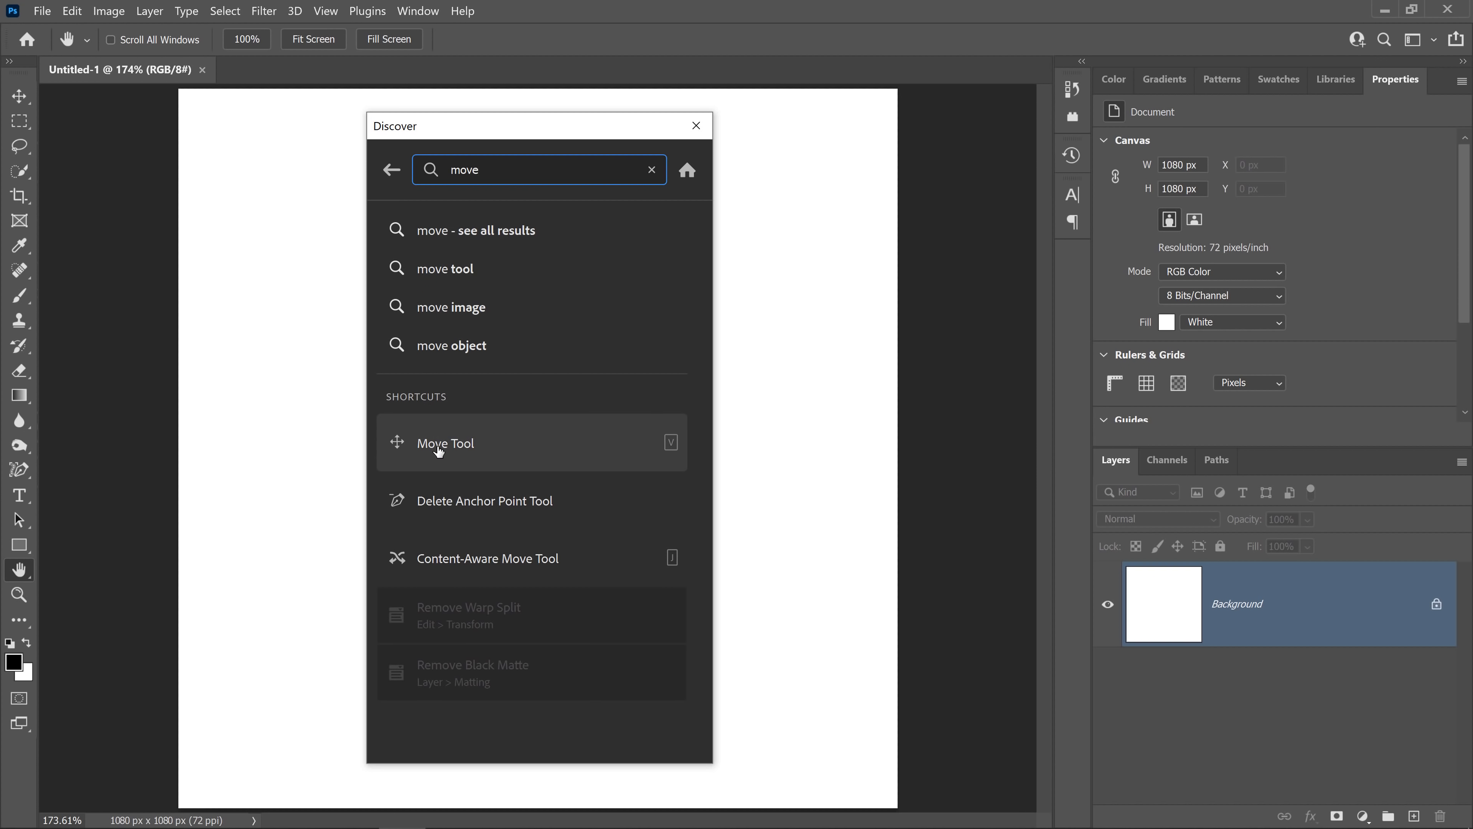
pyautogui.moveTo(441, 453)
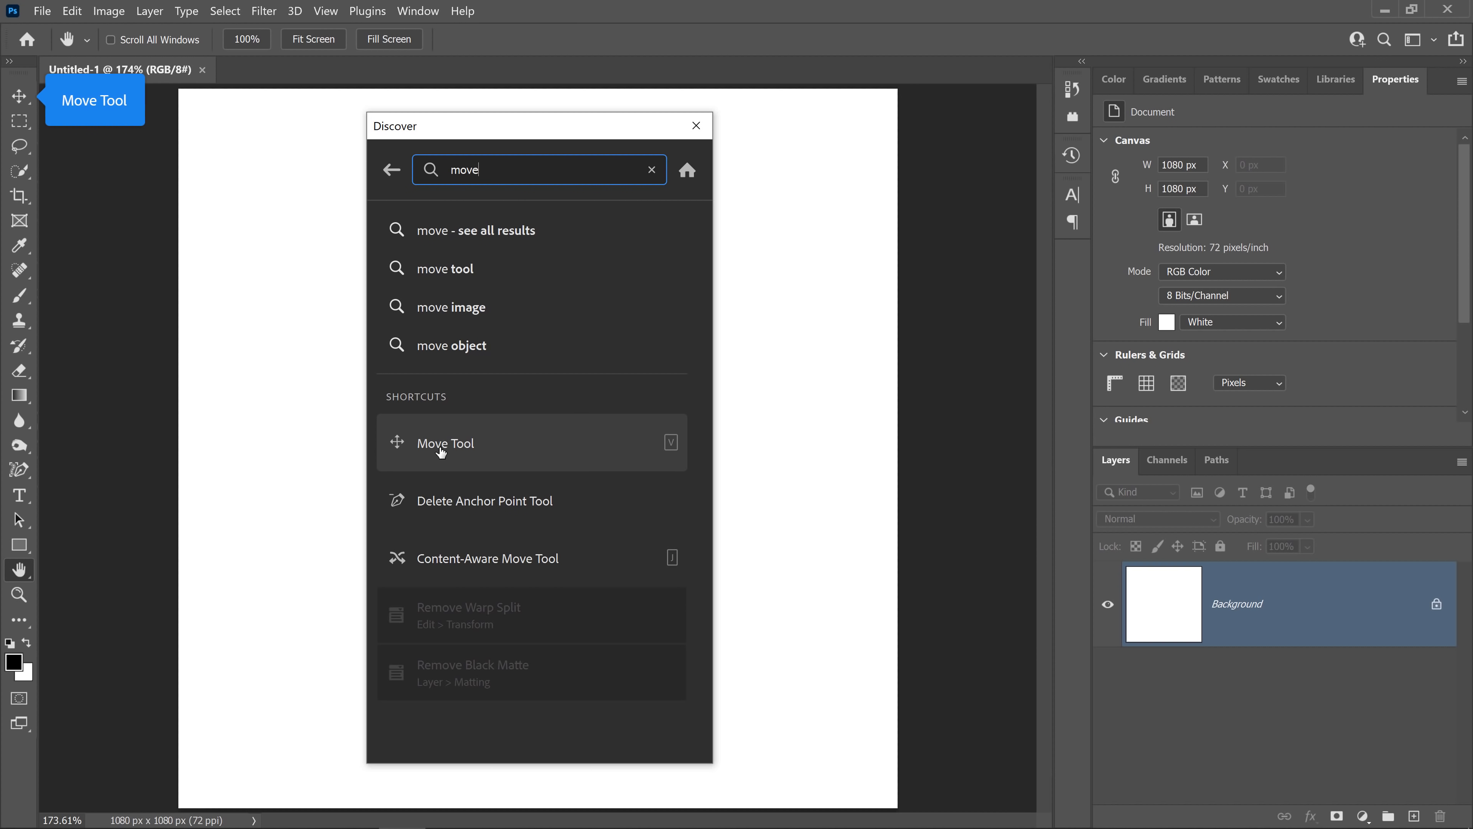
pyautogui.click(441, 453)
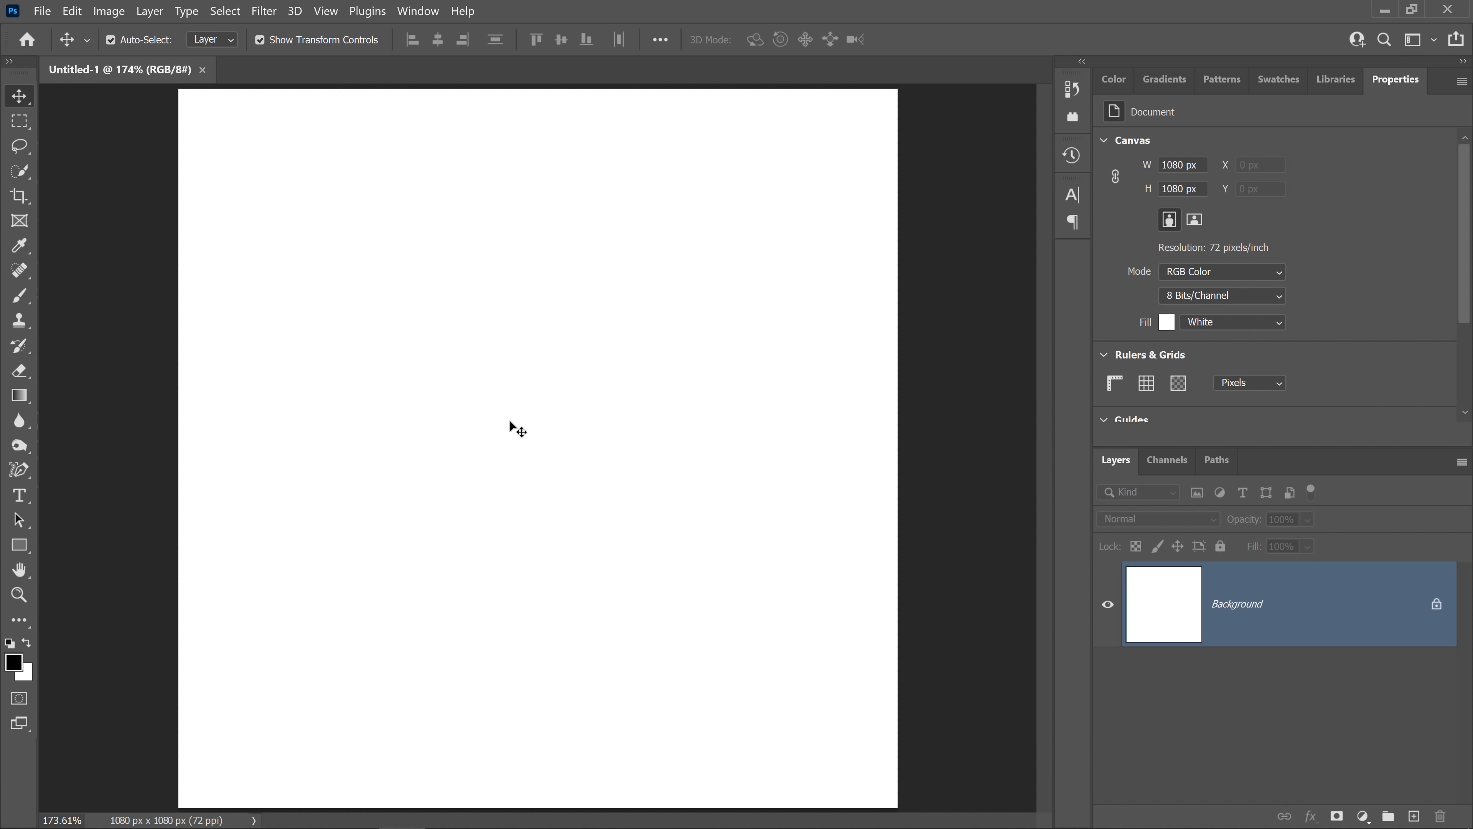
# Search Discover for "retouching"
pyautogui.hotkey('ctrl', 'f')
pyautogui.write('ret')
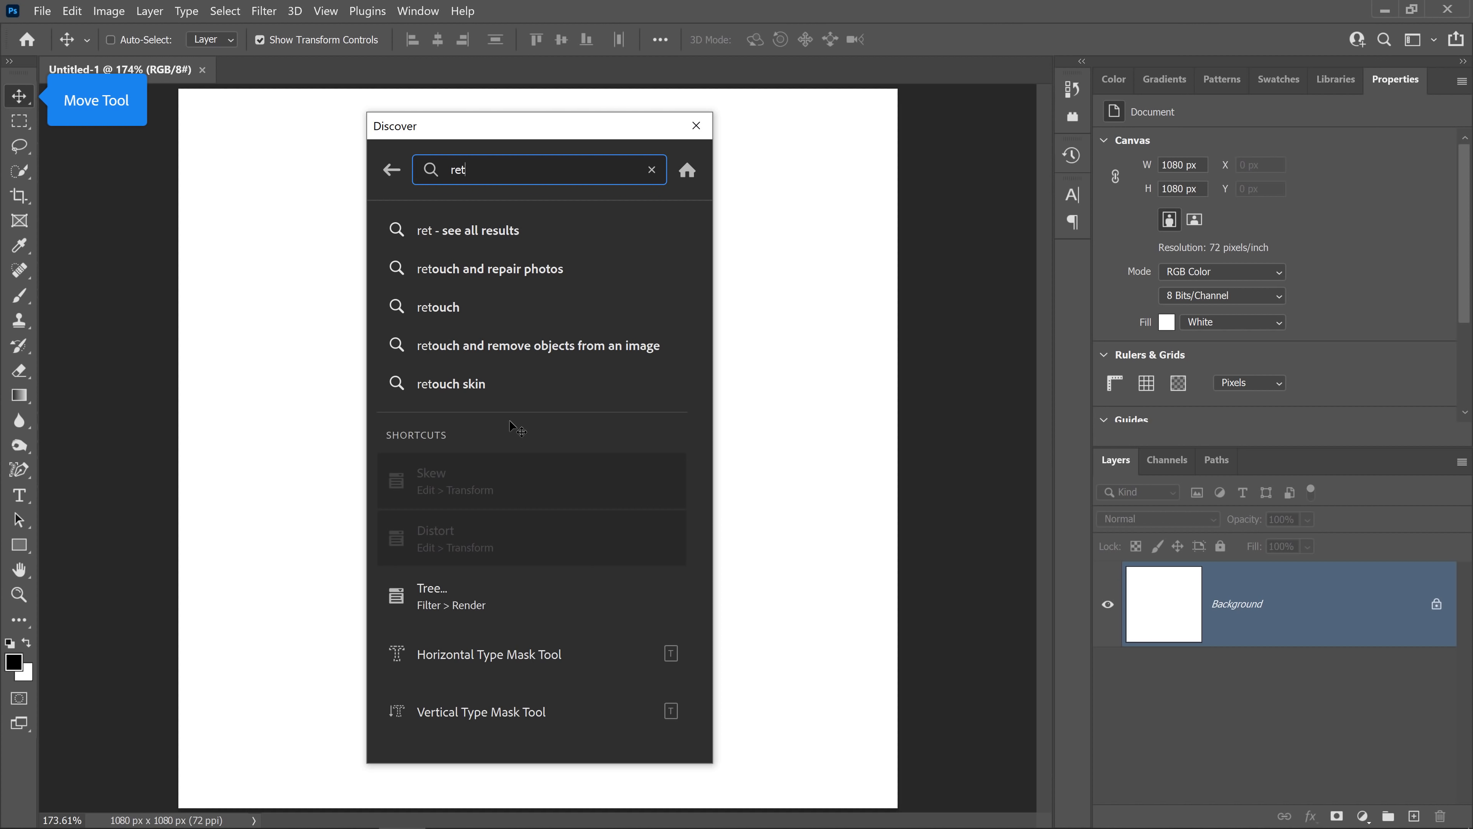
pyautogui.write('ouching')
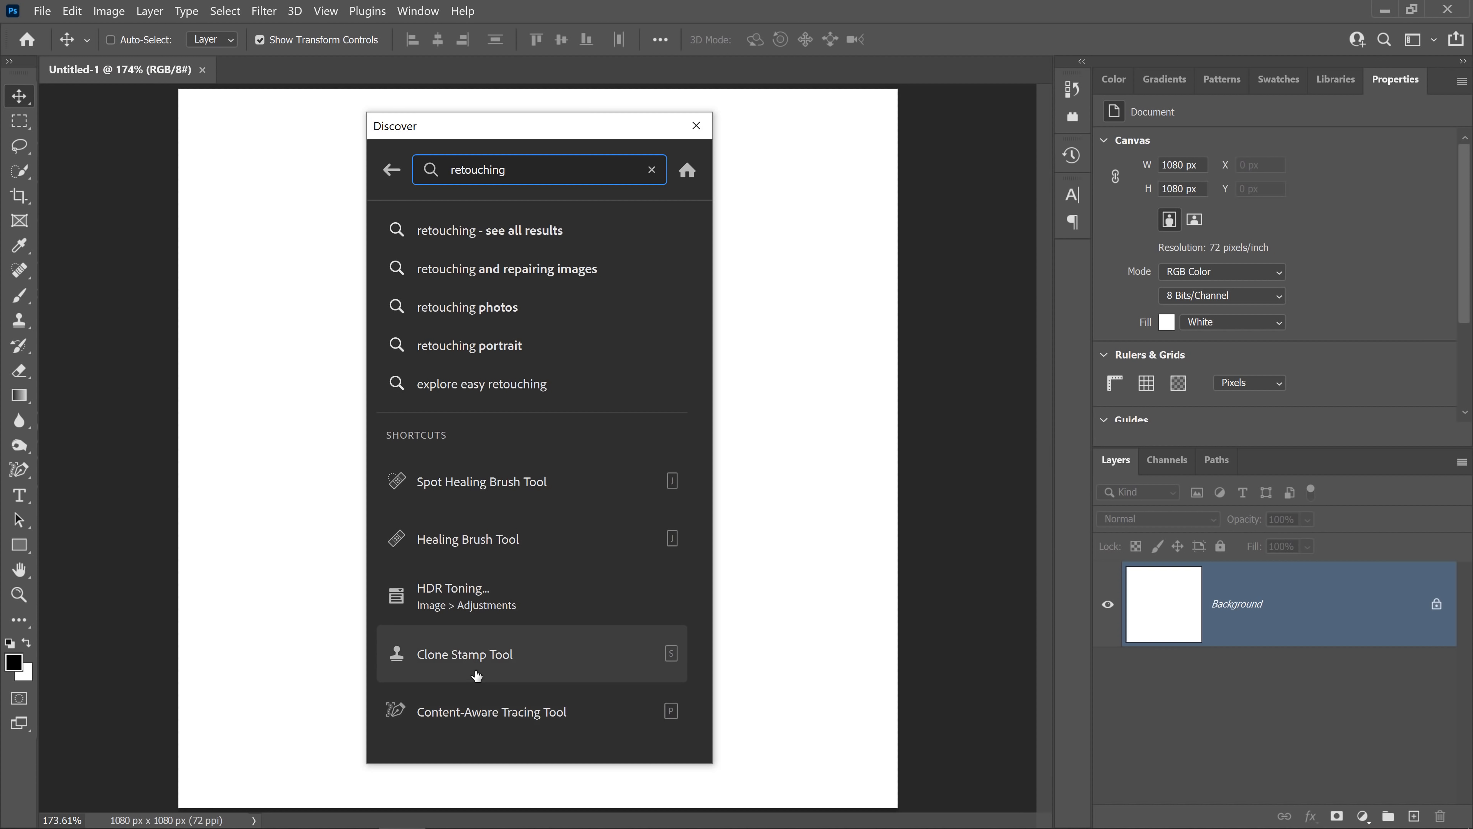
# Start the hands-on tutorial "Control photo brightness and contrast with Curves" from the full Photo Editing tutorial list
pyautogui.click(687, 170)
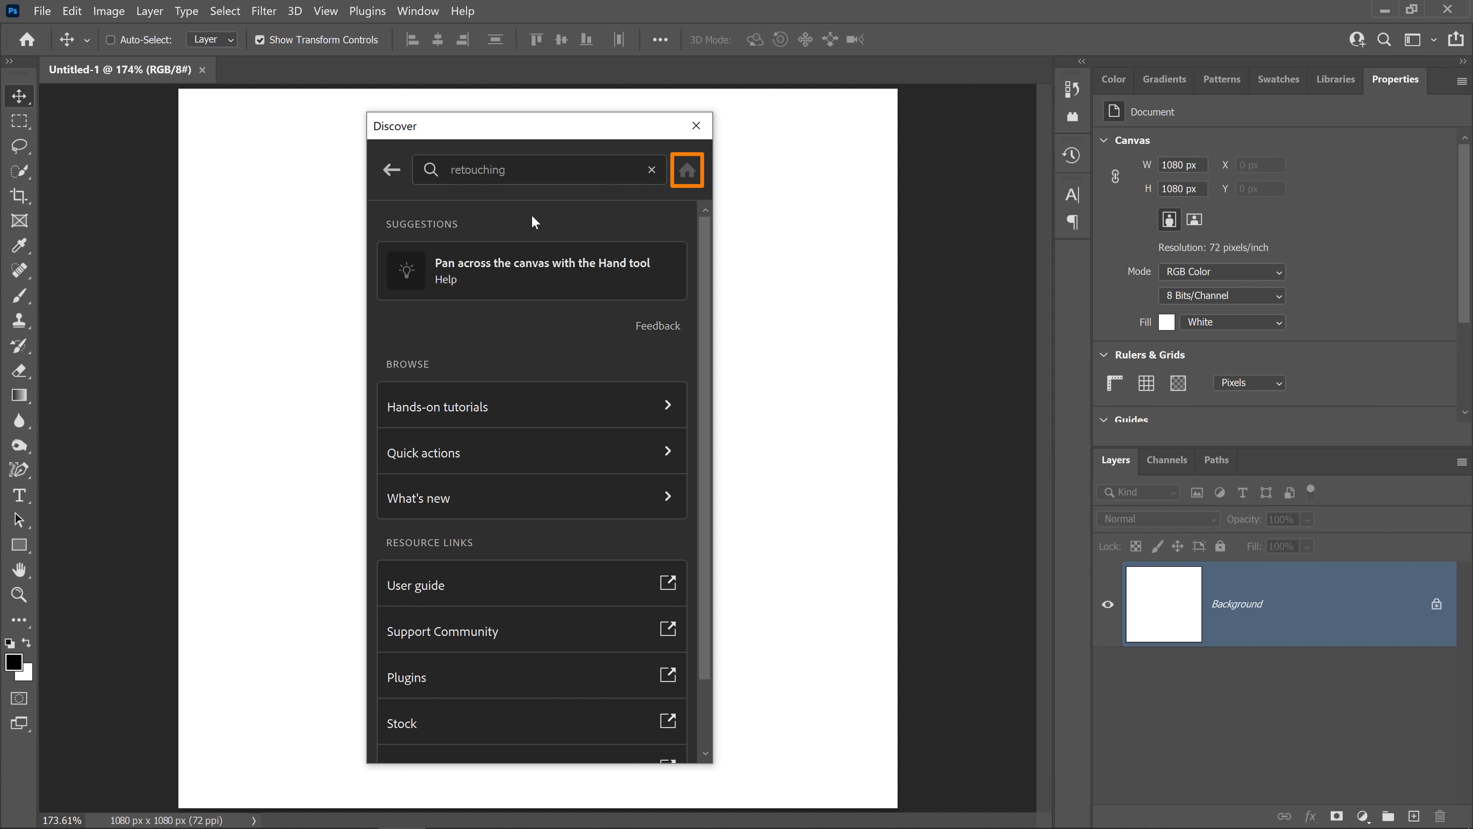
pyautogui.click(430, 416)
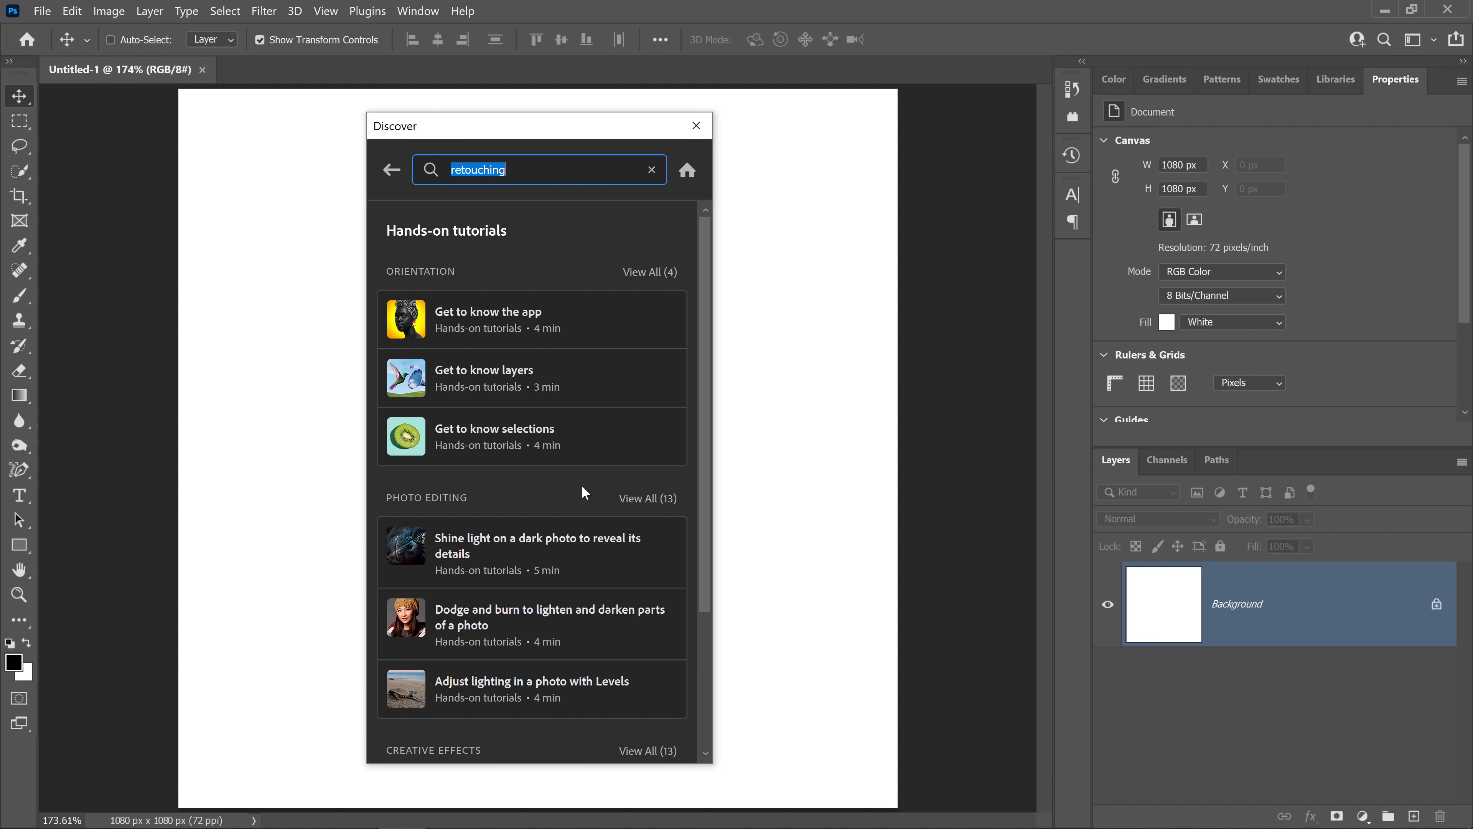
pyautogui.scroll(-3, 586, 479)
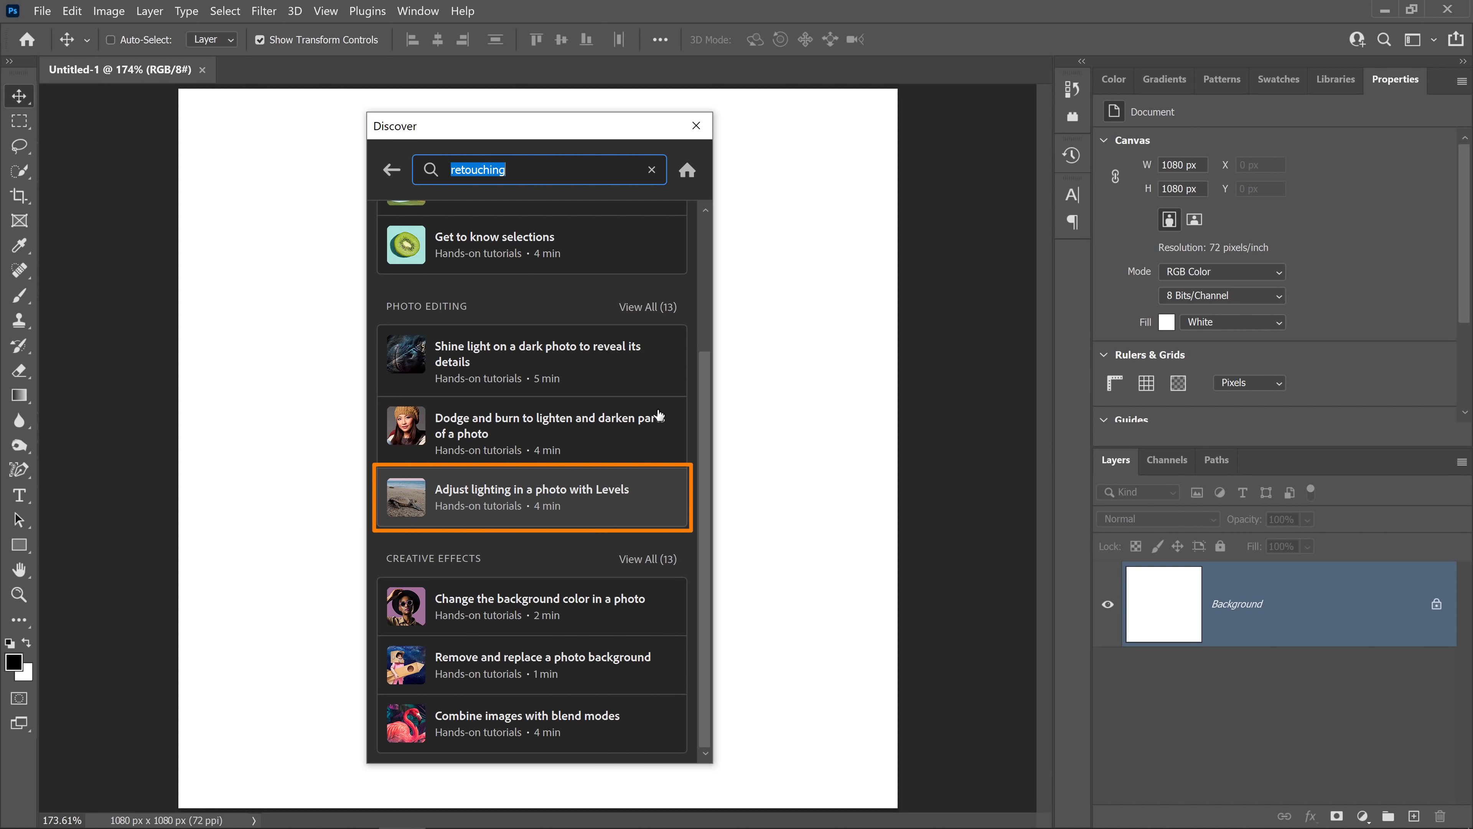
pyautogui.click(653, 314)
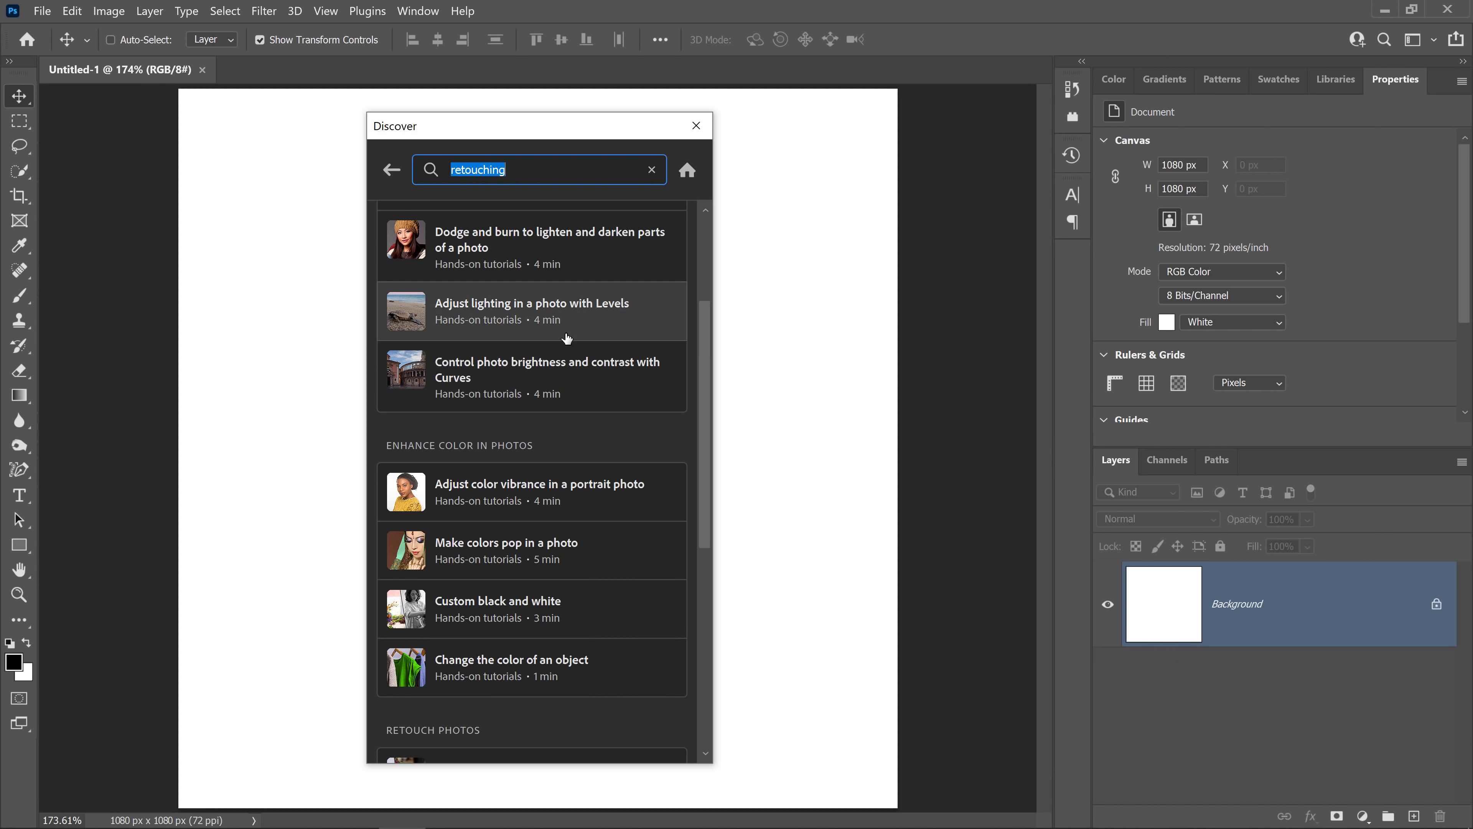
pyautogui.click(567, 372)
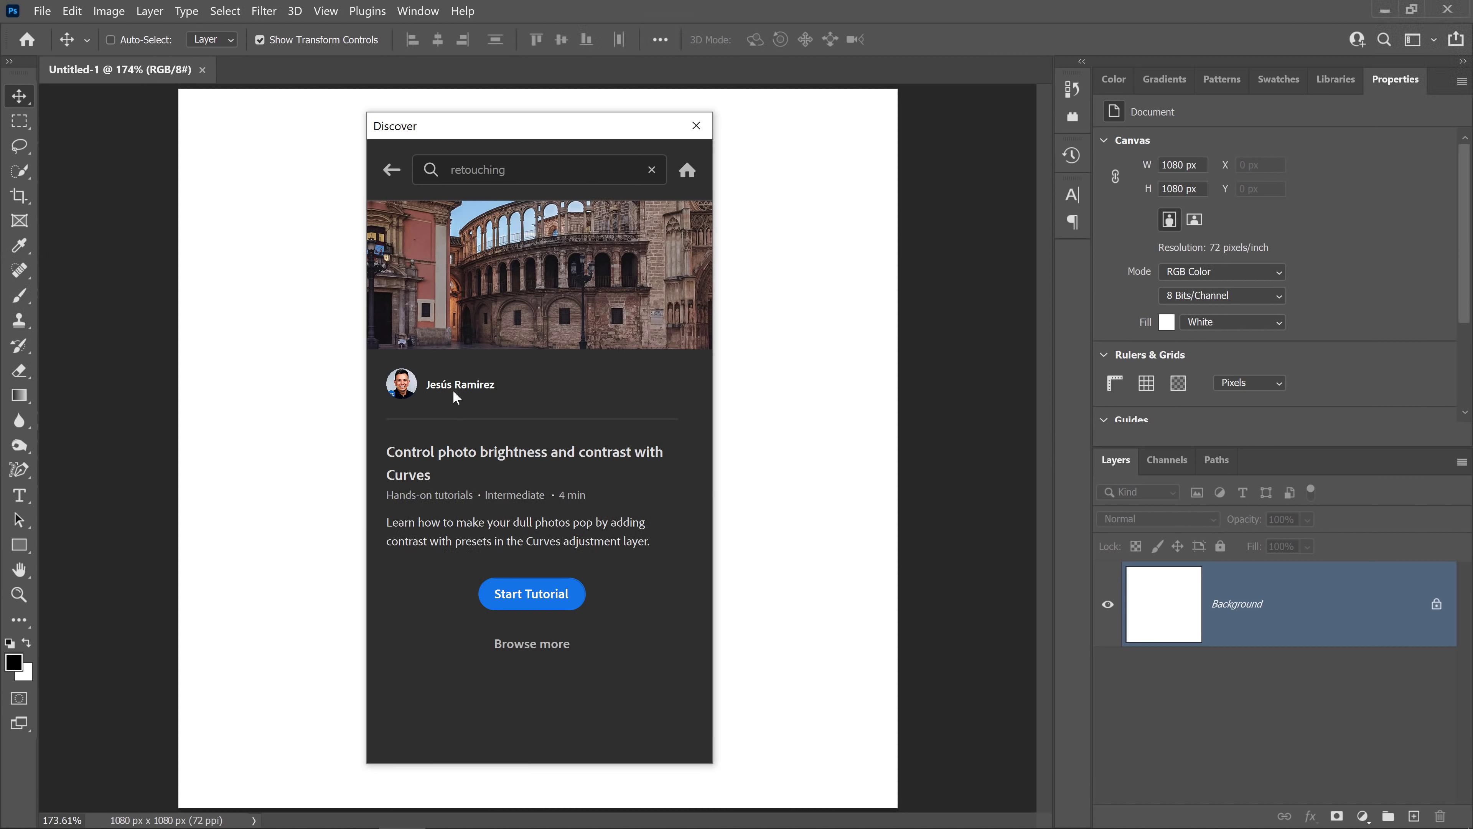
pyautogui.click(526, 601)
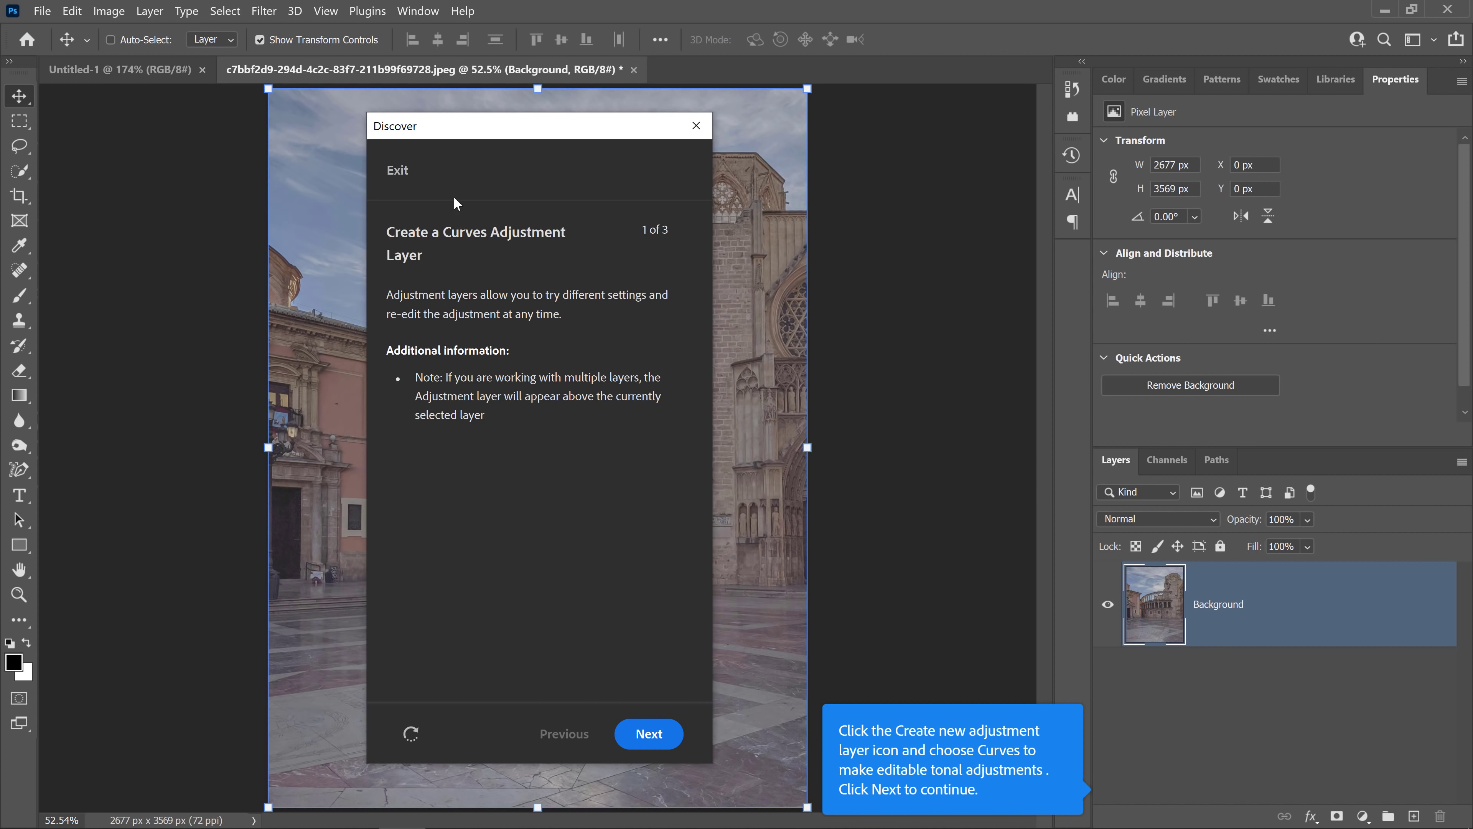
# Exit the Curves tutorial without saving its sample document and browse the Photo Editing tutorials
pyautogui.click(394, 170)
pyautogui.click(648, 287)
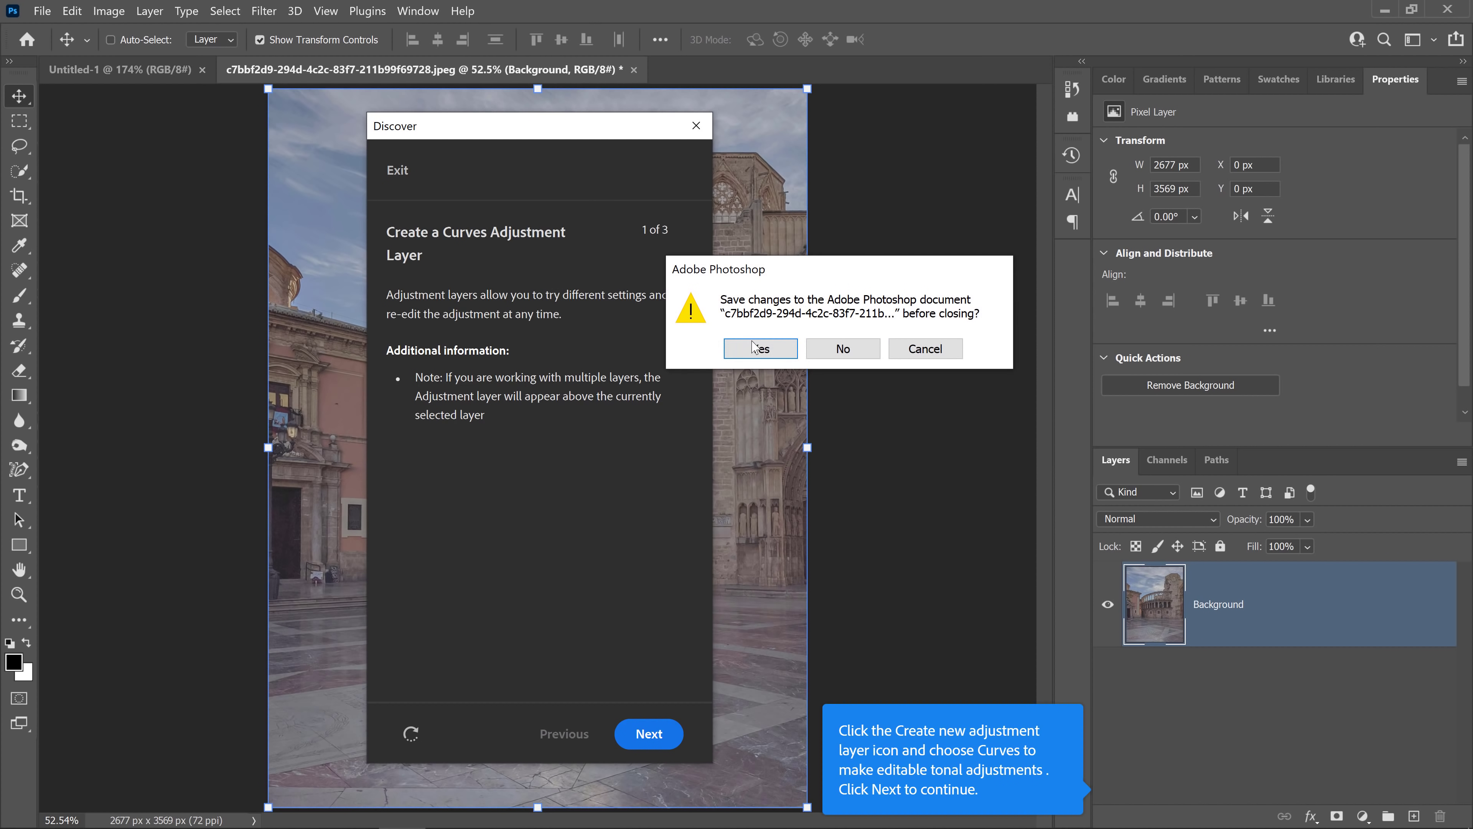
pyautogui.click(843, 348)
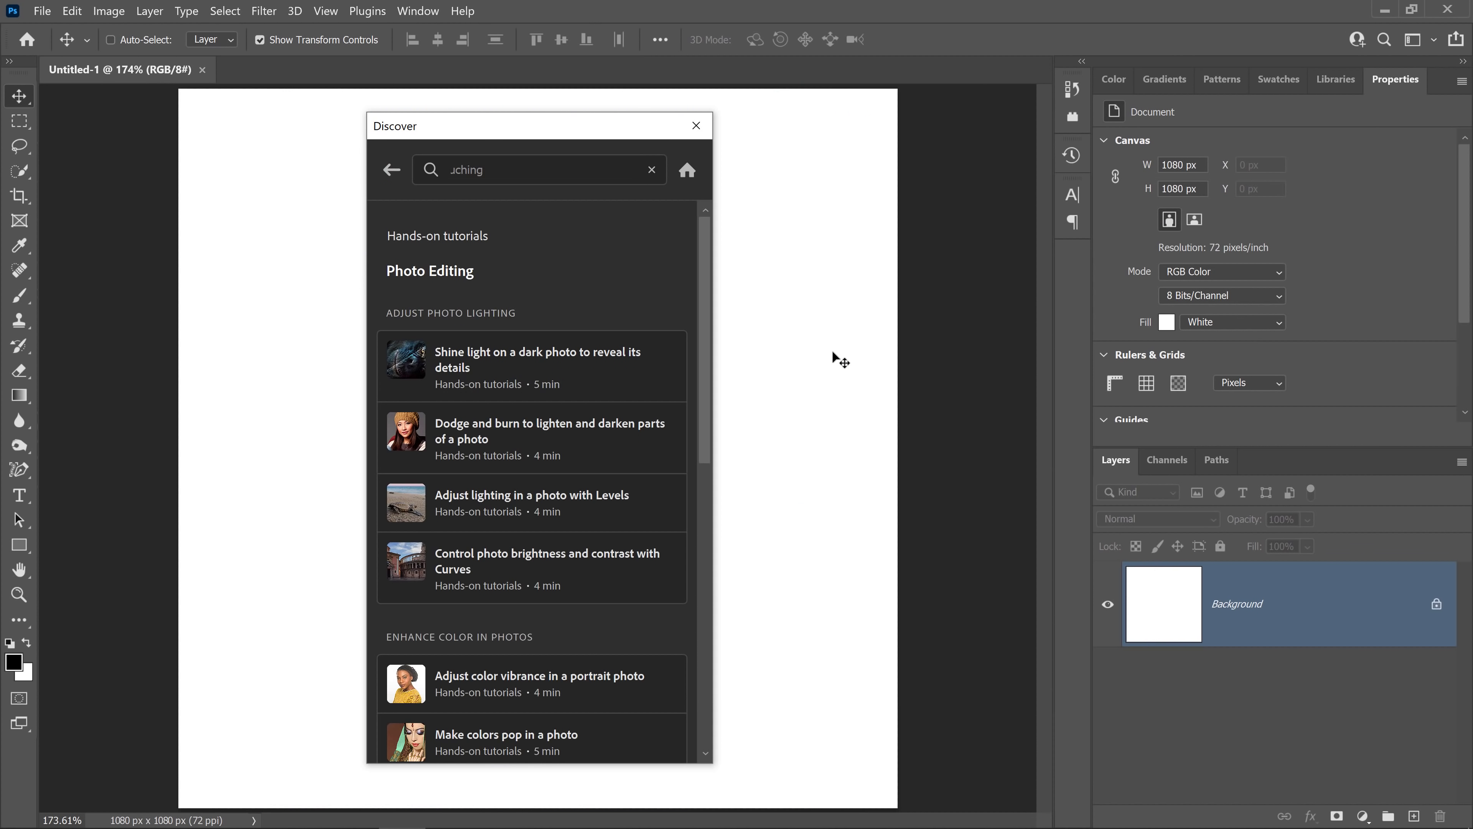
pyautogui.scroll(-9, 709, 344)
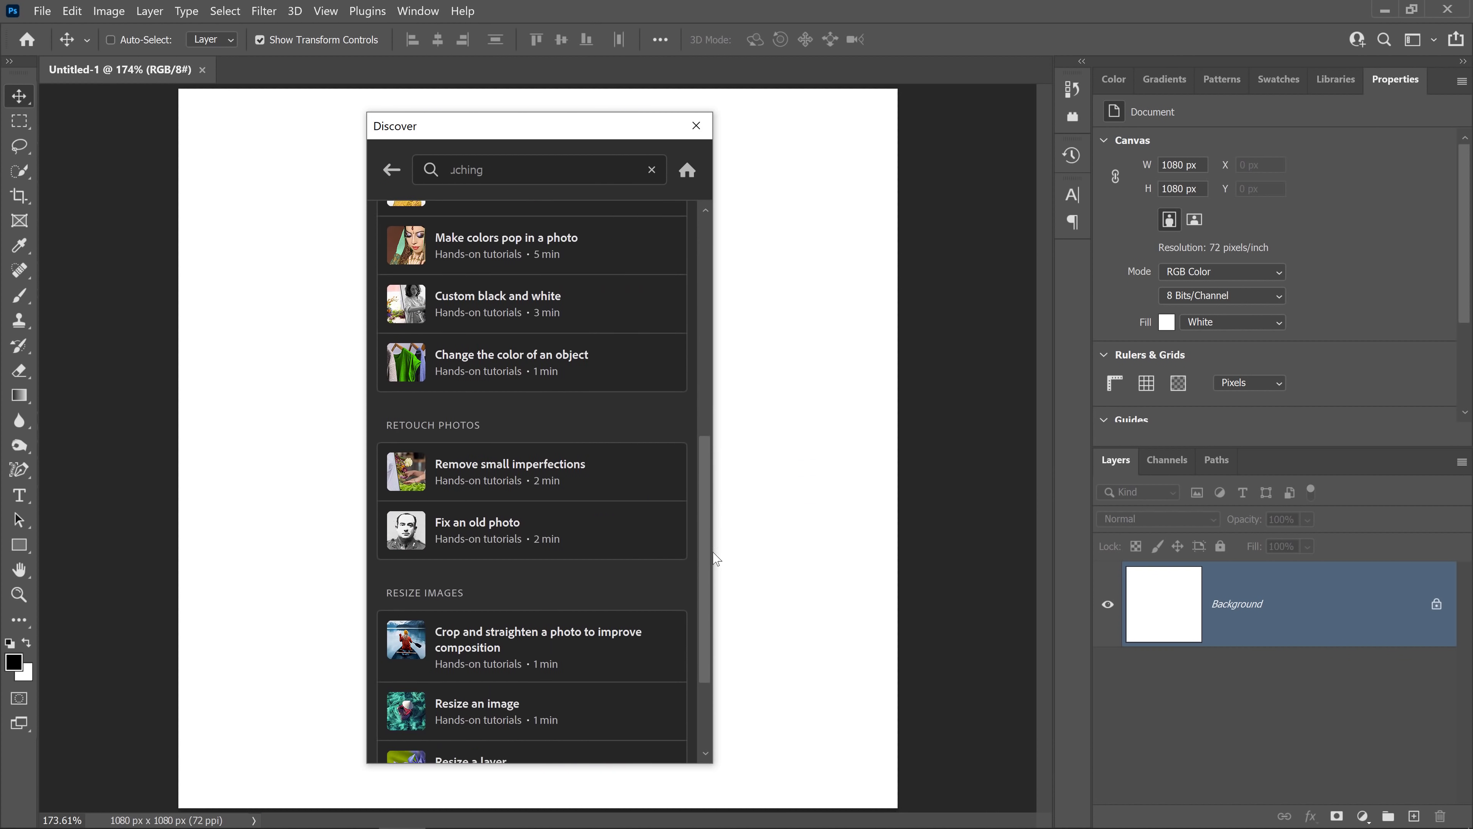
pyautogui.scroll(7, 714, 371)
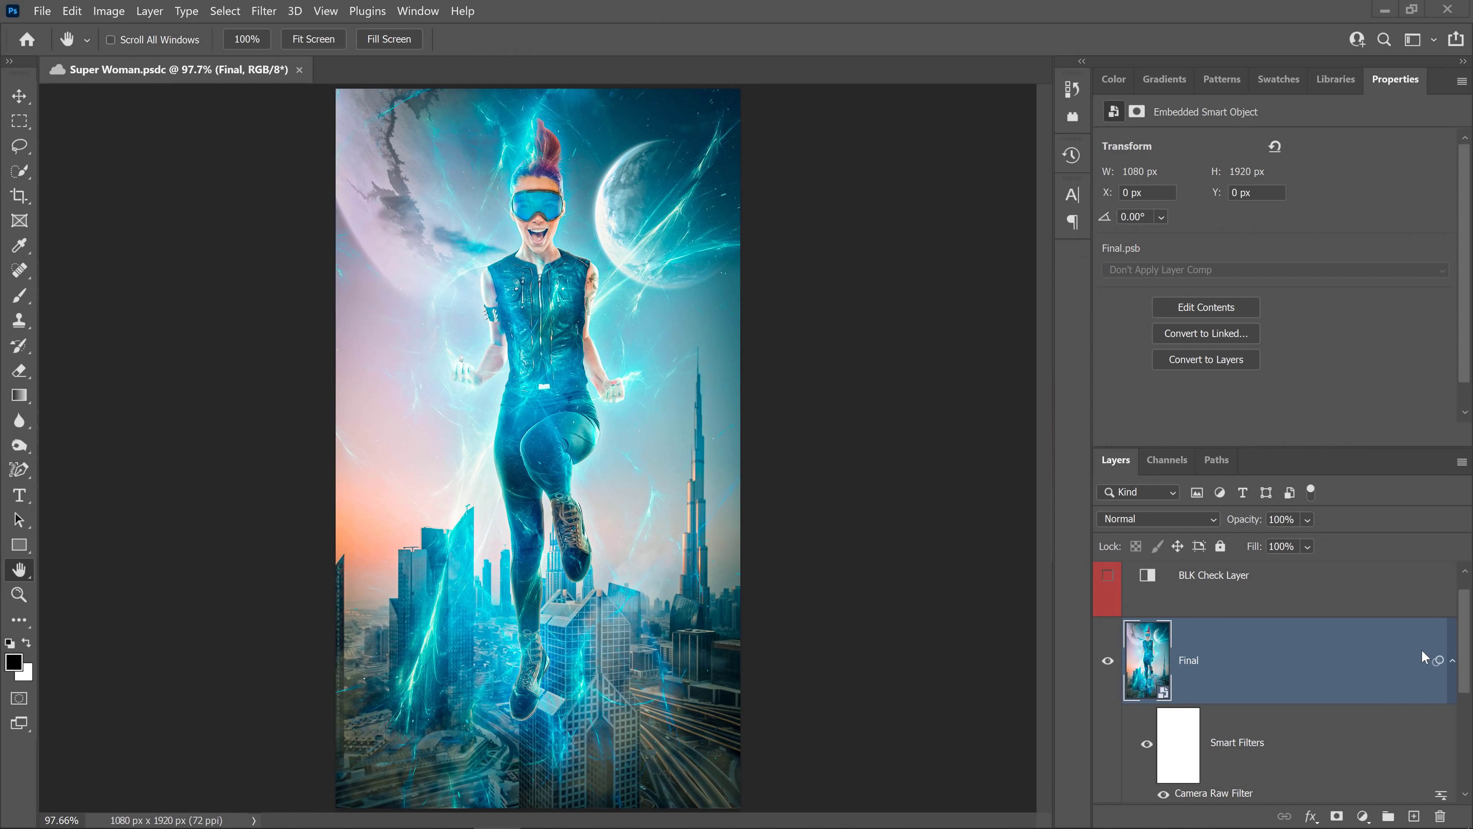
# Collapse the Final layer's smart filters, and hide and show the Final layer and Main Character group to compare the composite
pyautogui.click(1453, 661)
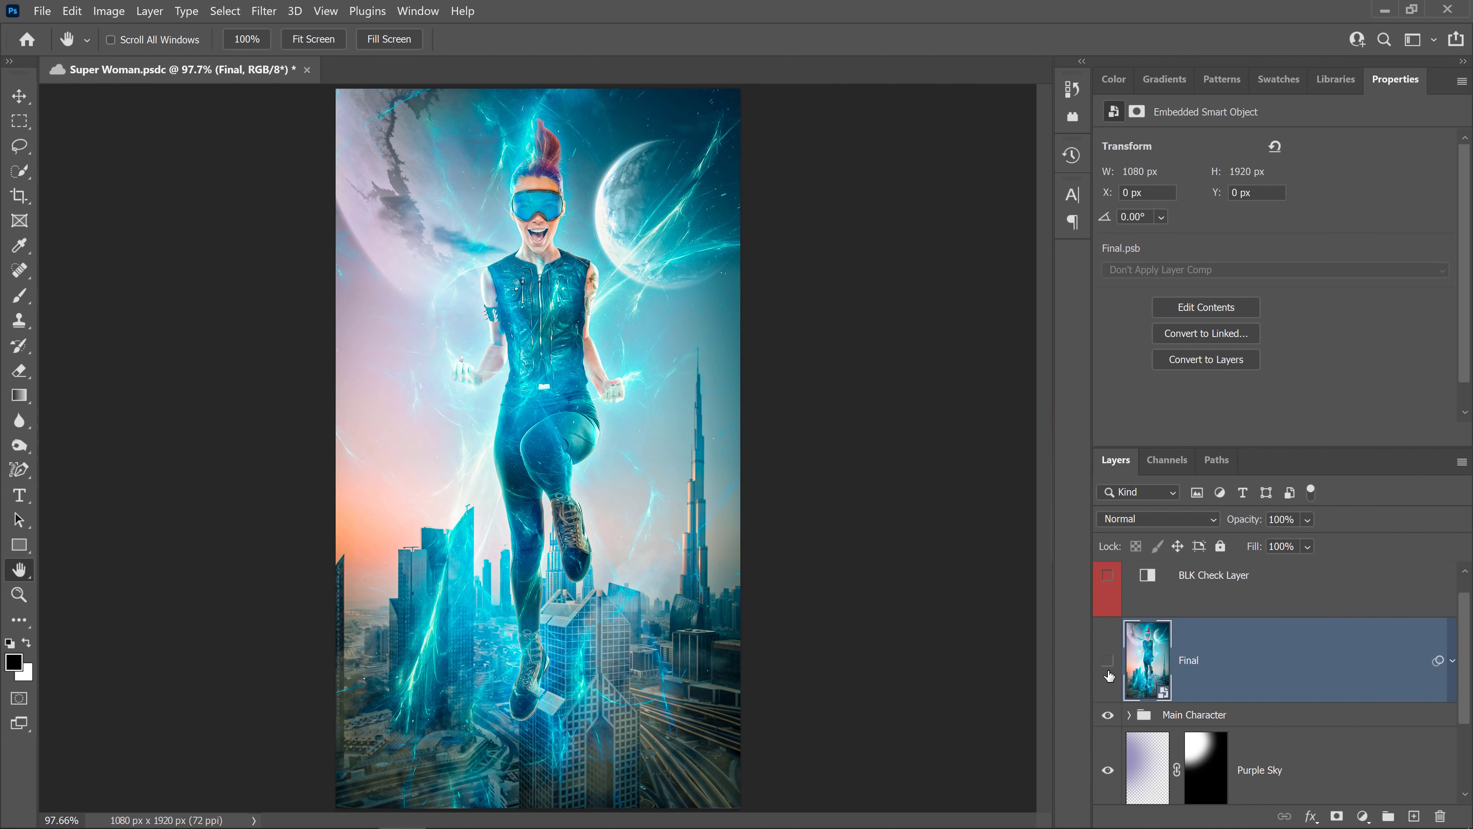
pyautogui.scroll(-1, 1122, 669)
pyautogui.click(1108, 631)
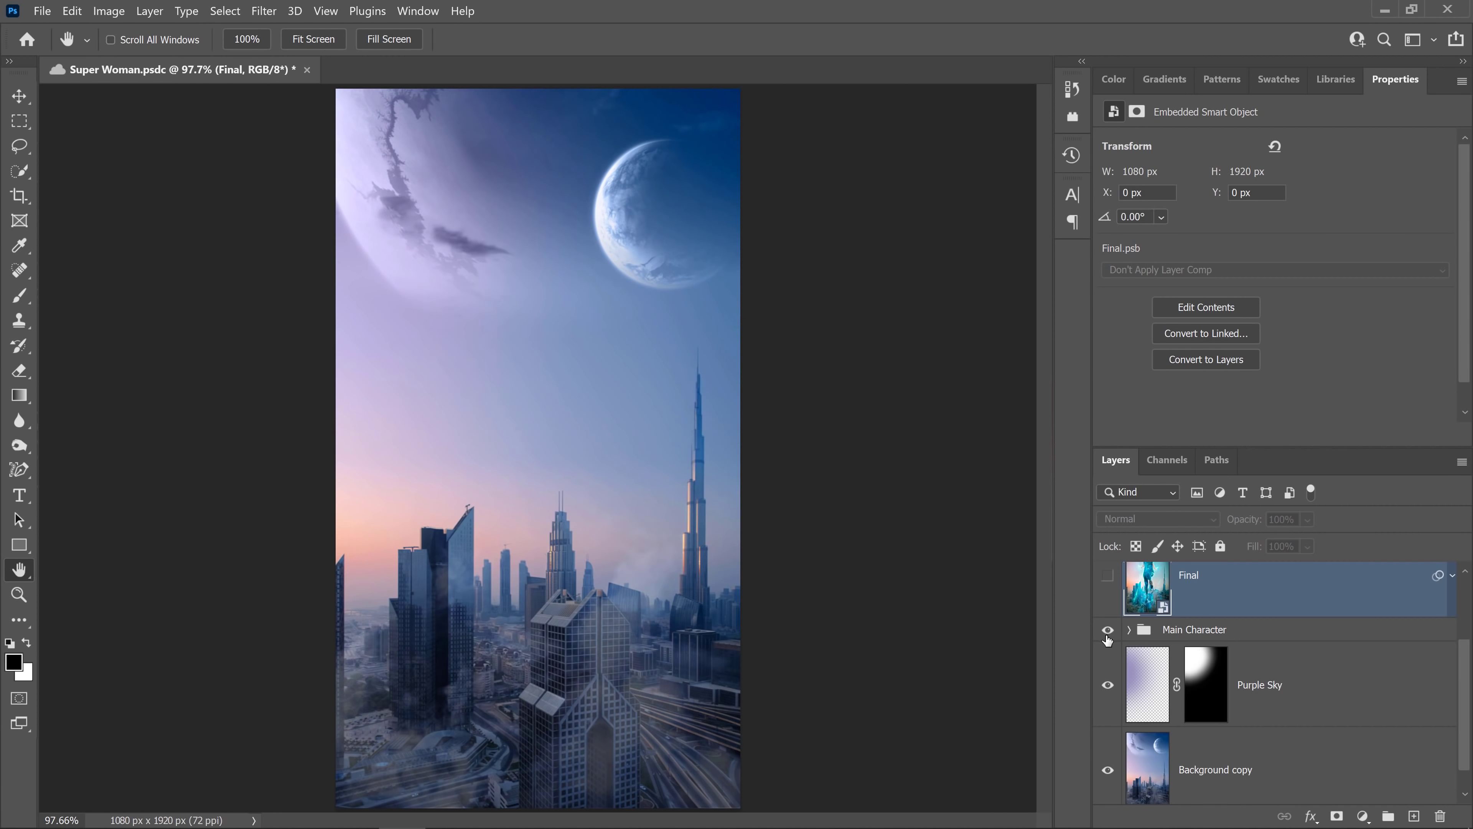
pyautogui.click(1107, 631)
pyautogui.click(1108, 575)
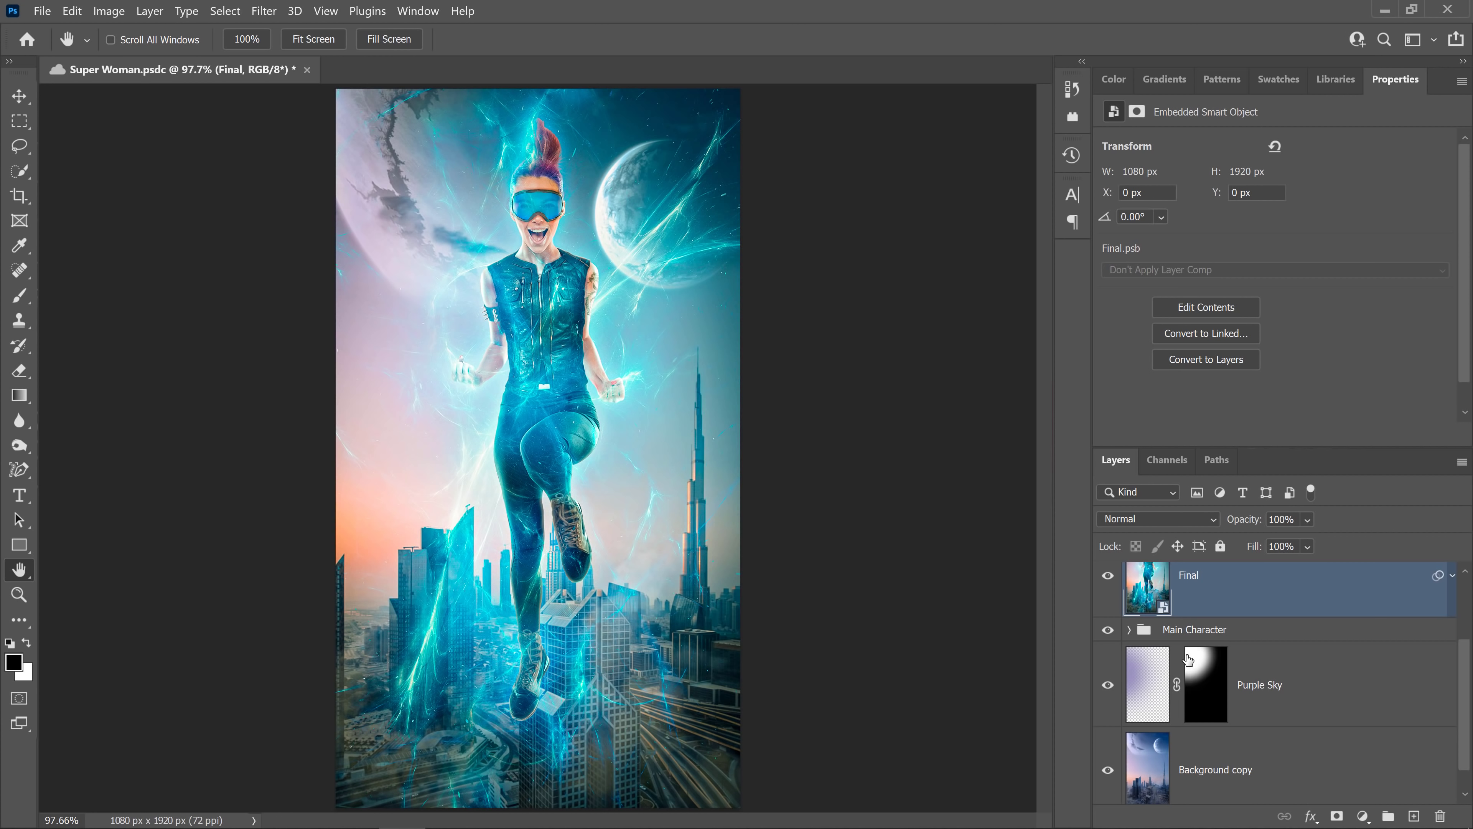
pyautogui.scroll(1, 1188, 659)
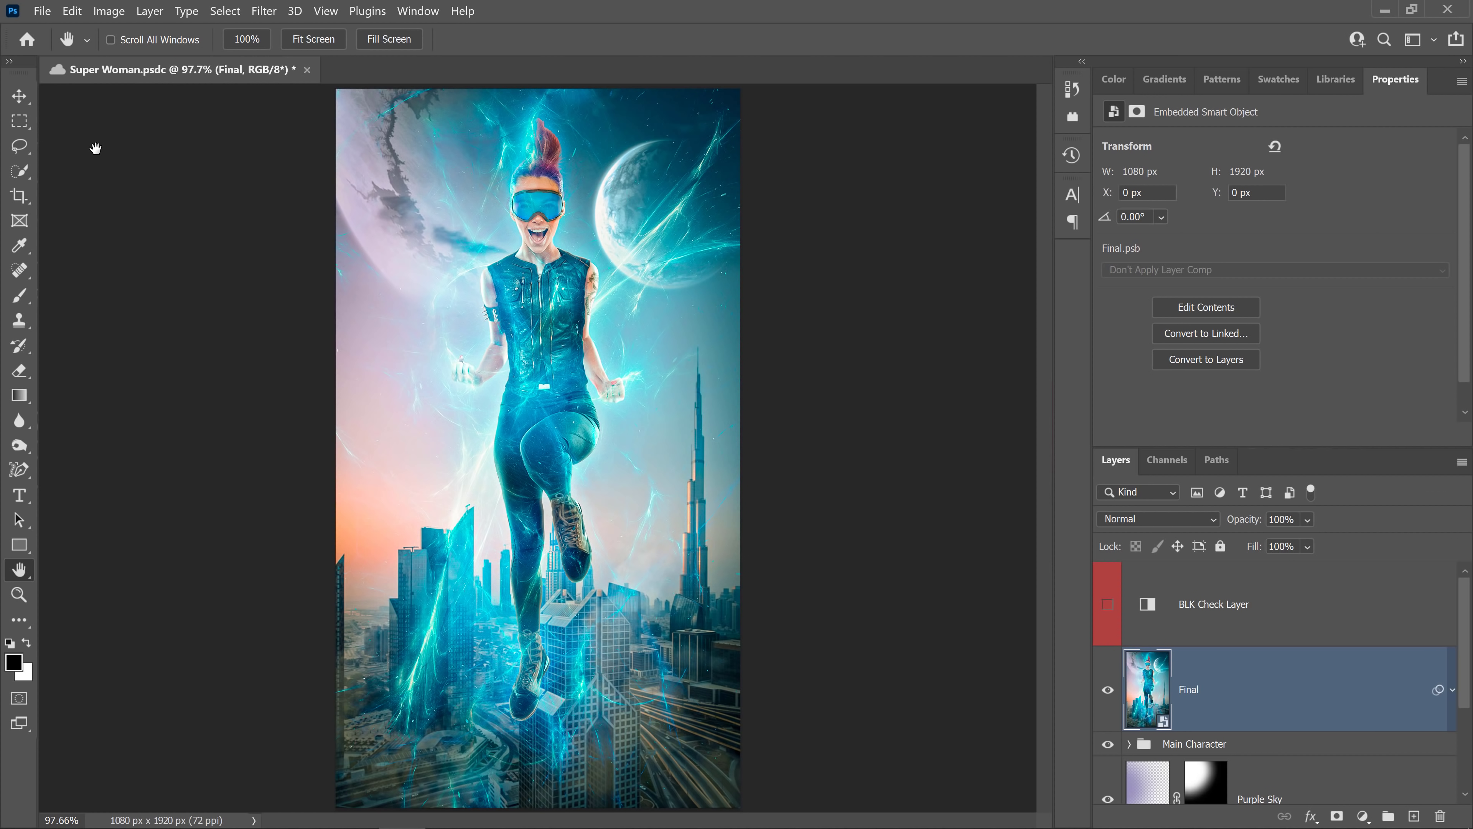
# Reopen the Super Woman document from the cloud documents on the Home screen and display its Version History
pyautogui.click(27, 38)
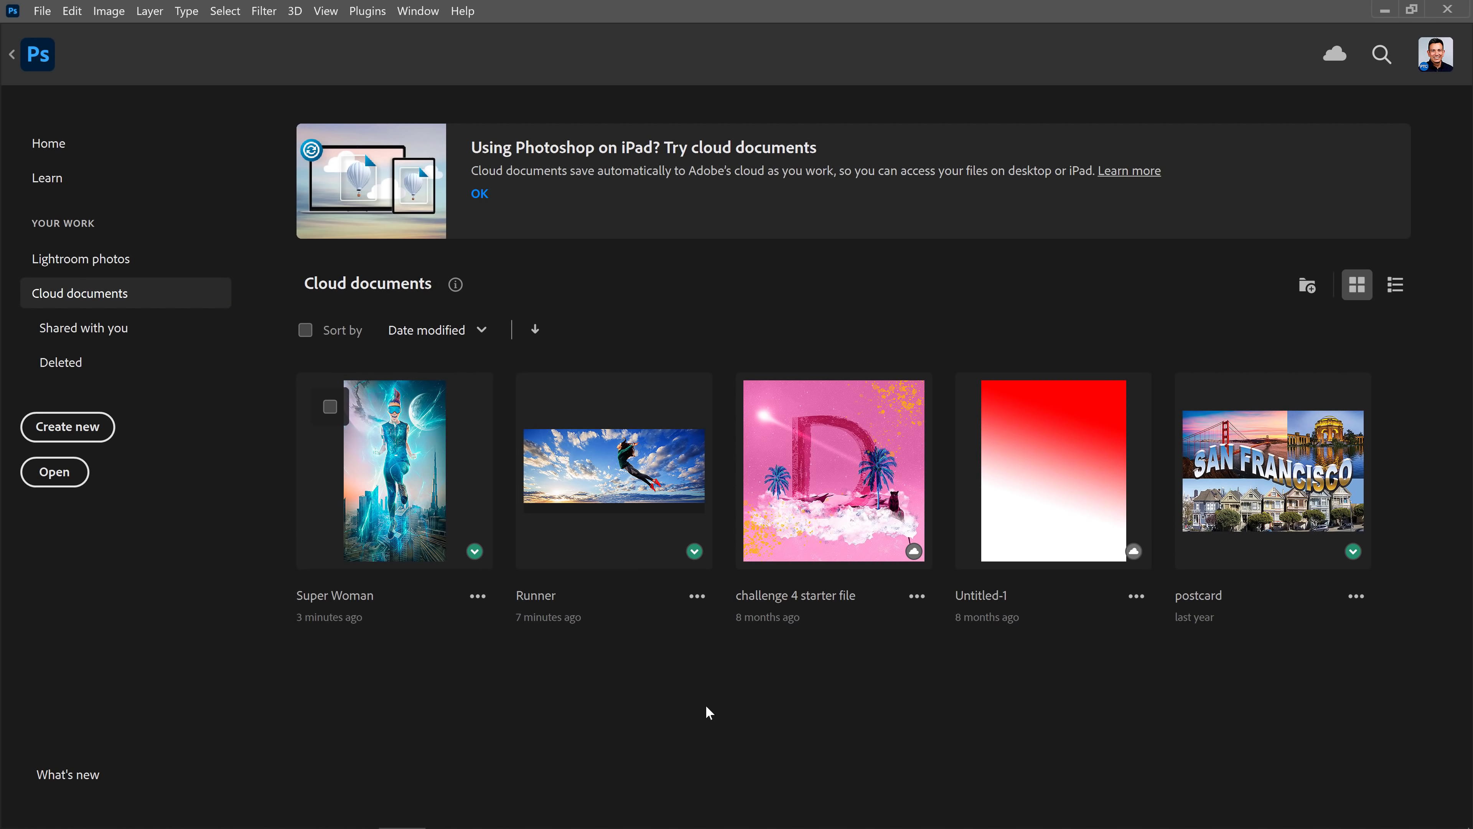
pyautogui.click(382, 501)
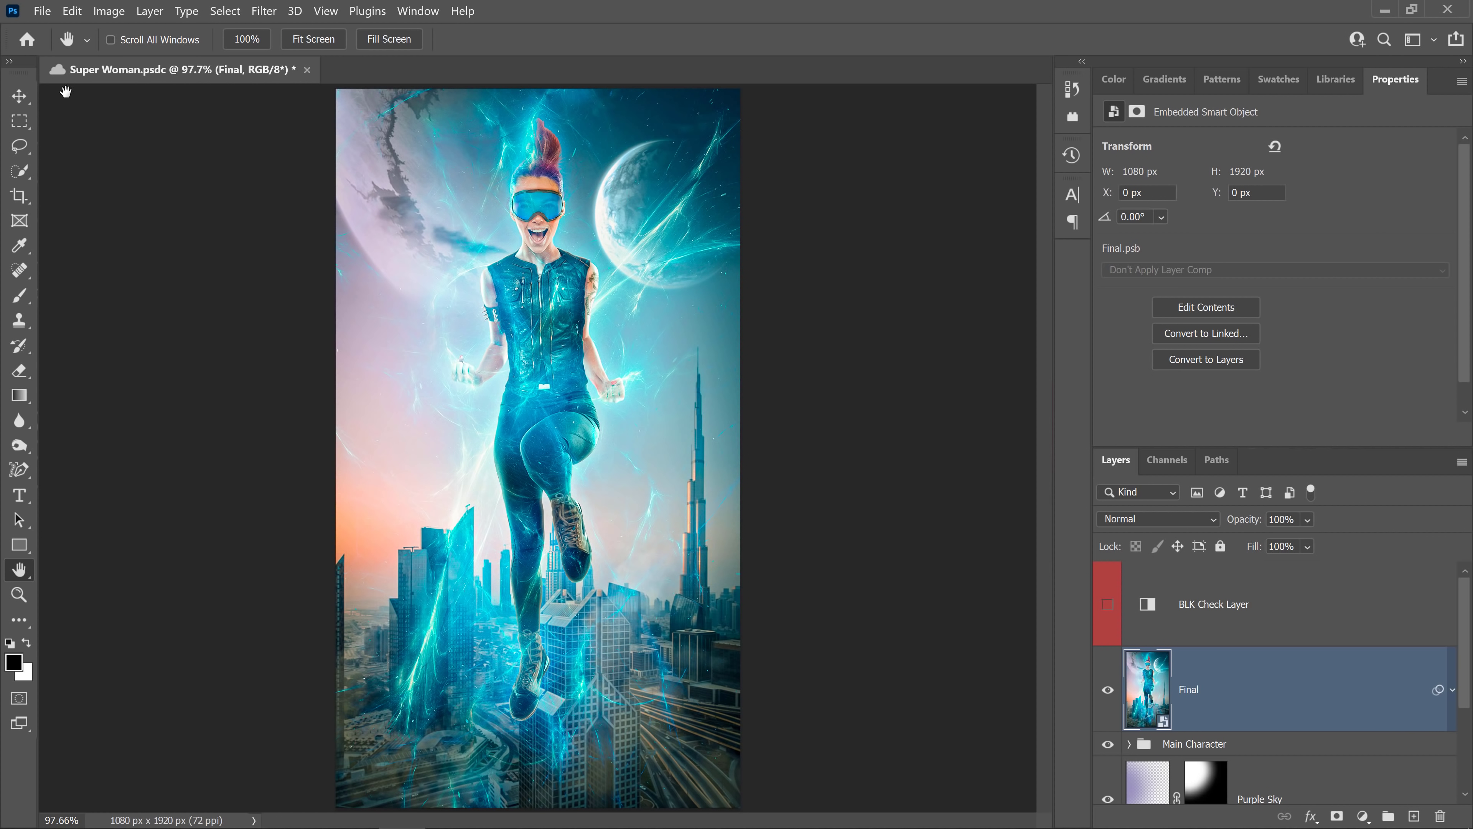
pyautogui.click(43, 11)
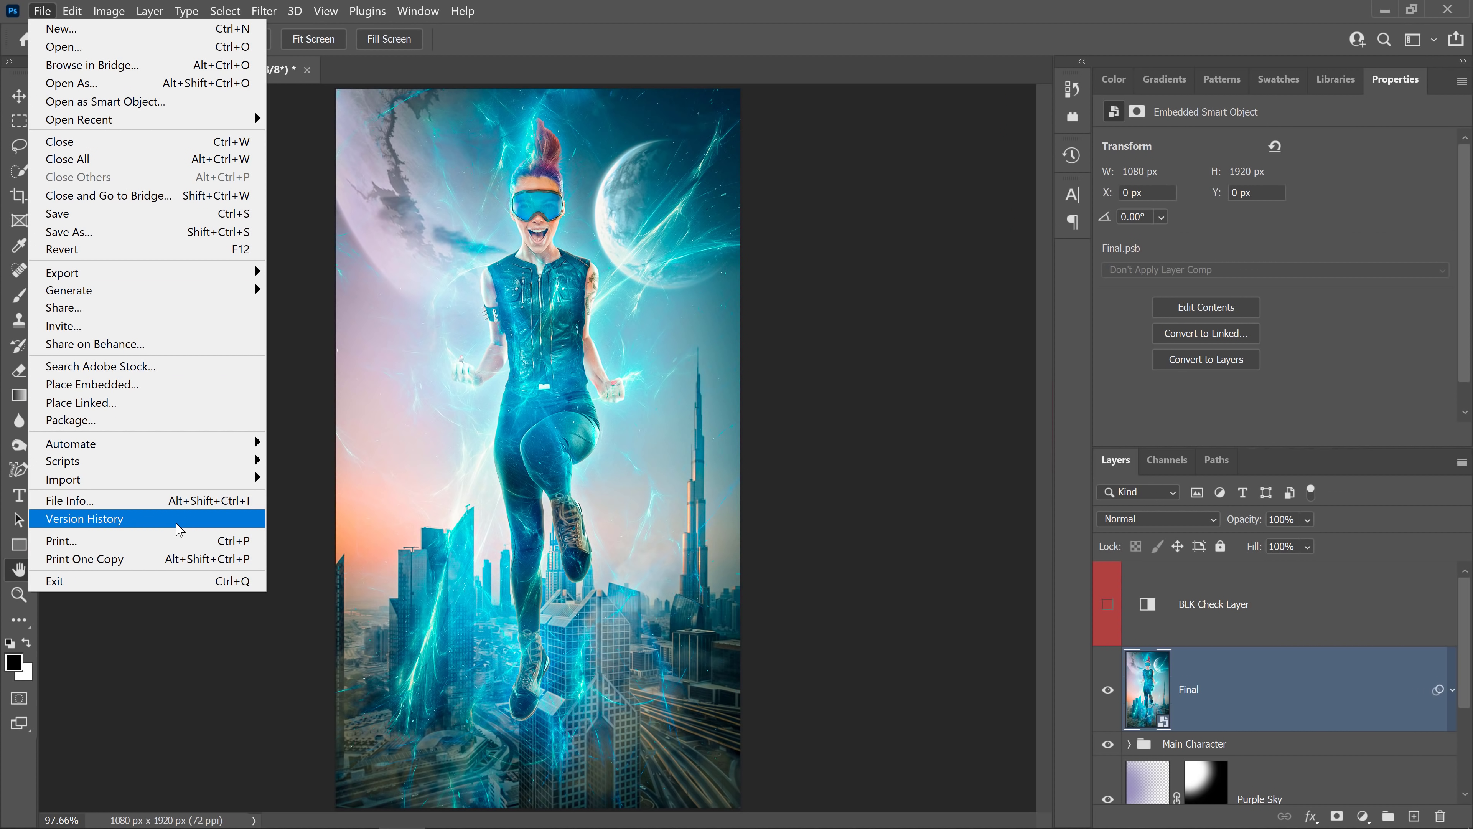
pyautogui.moveTo(421, 16)
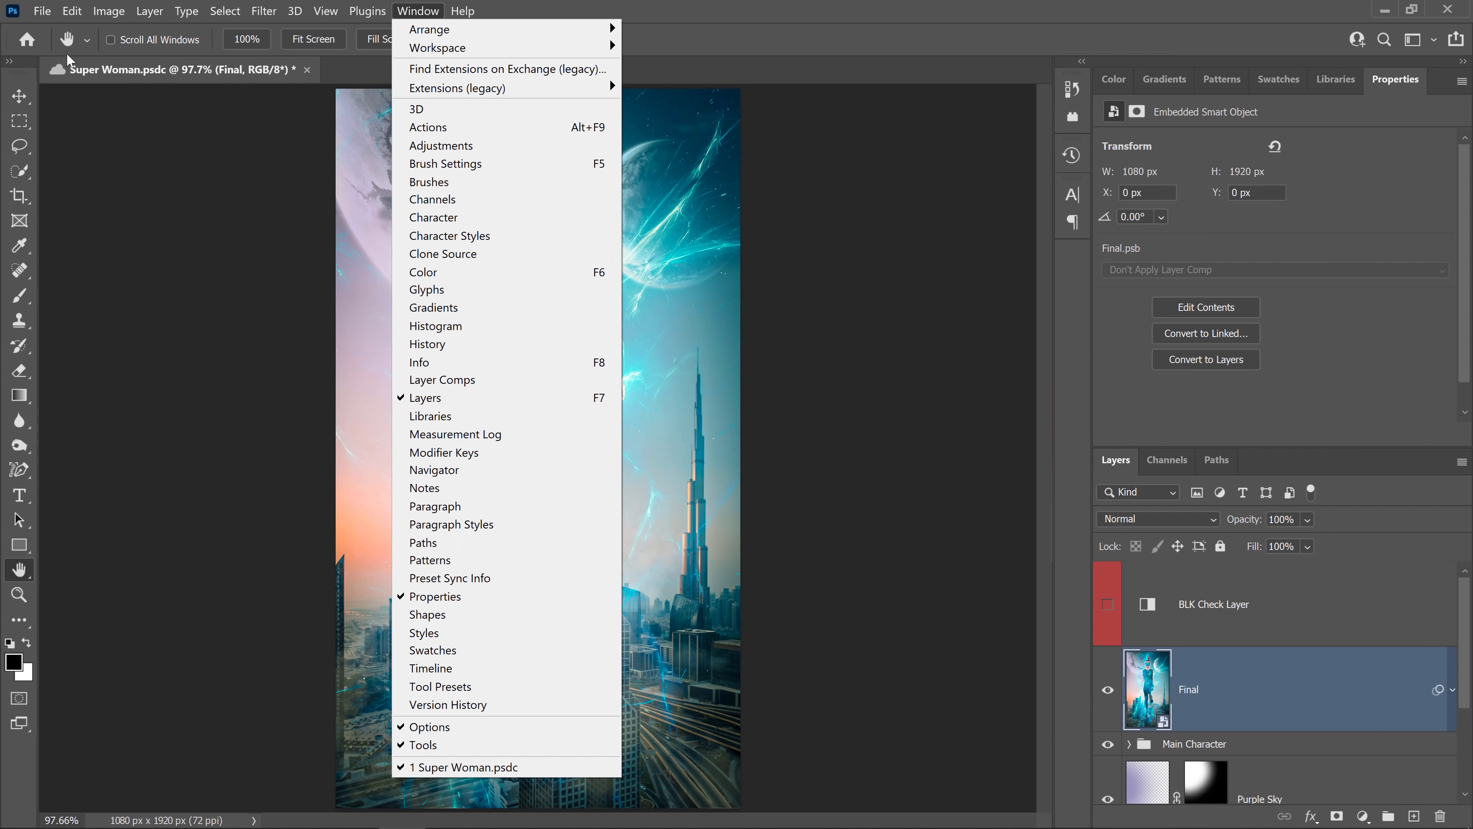
pyautogui.moveTo(42, 12)
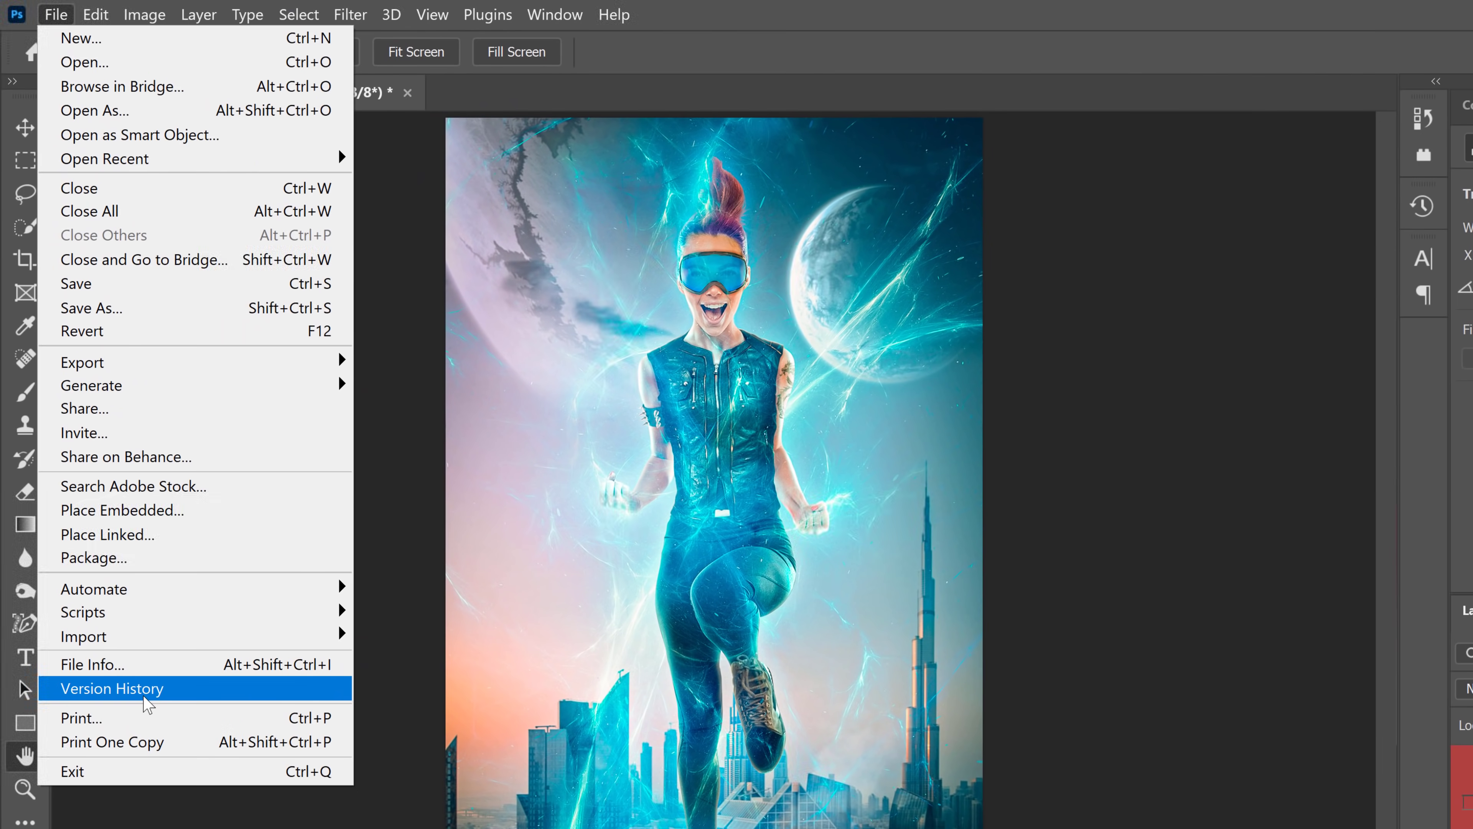
pyautogui.click(76, 522)
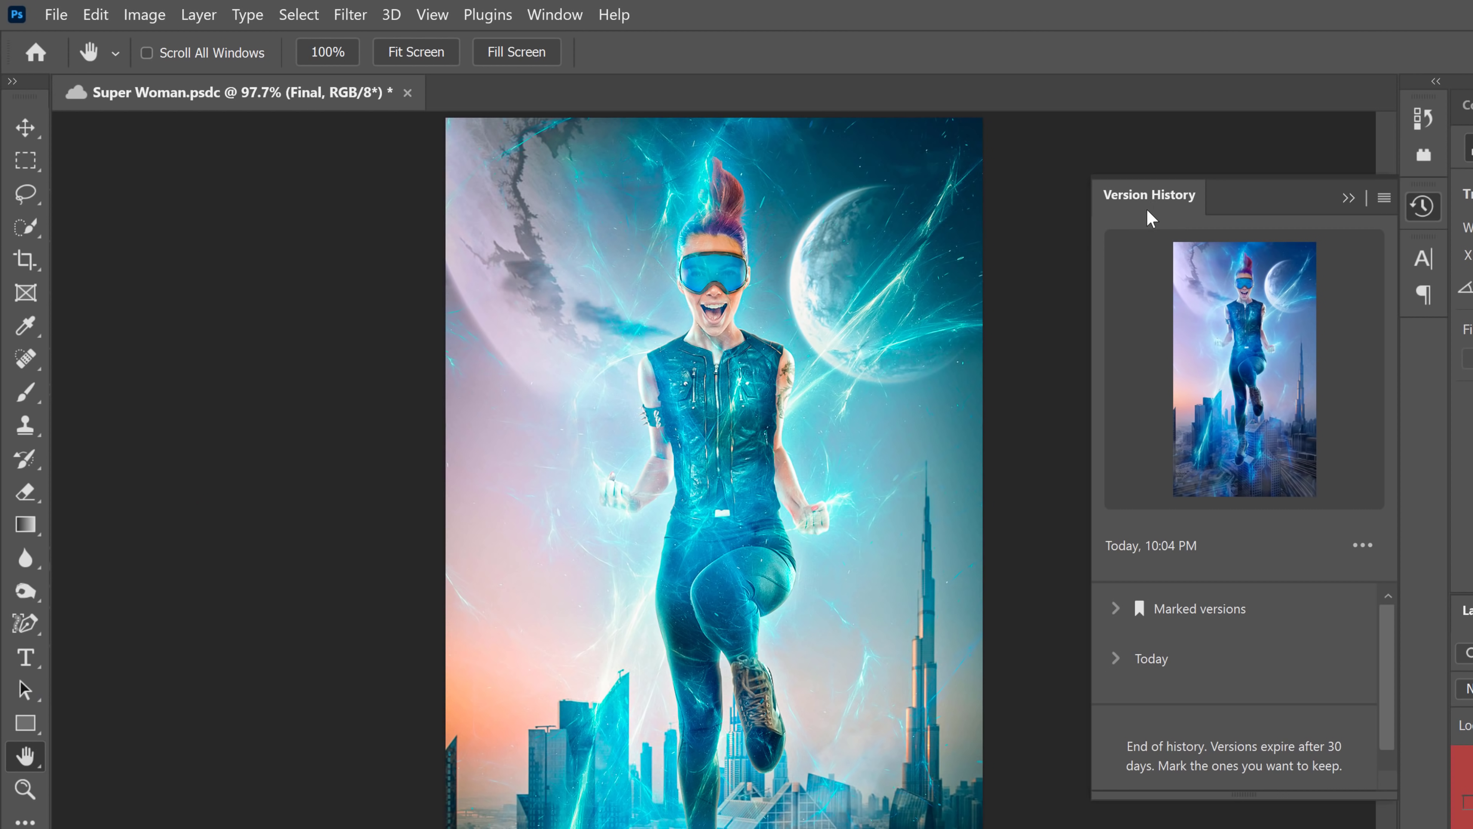
# Expand today's saved versions of the document and preview the 10:05 PM and 10:04 PM versions
pyautogui.click(1115, 658)
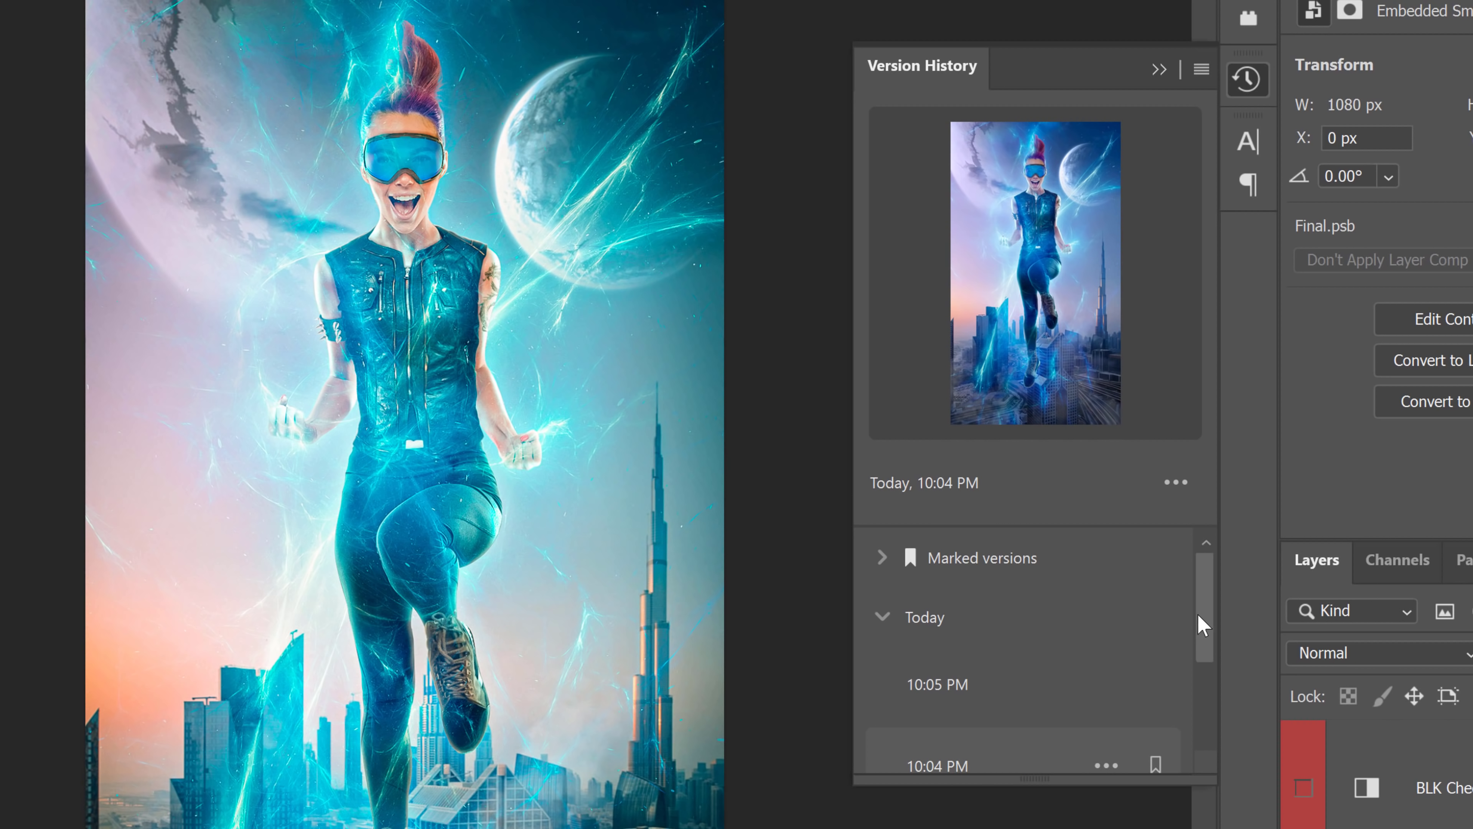
pyautogui.moveTo(1202, 619); pyautogui.dragTo(1200, 666)
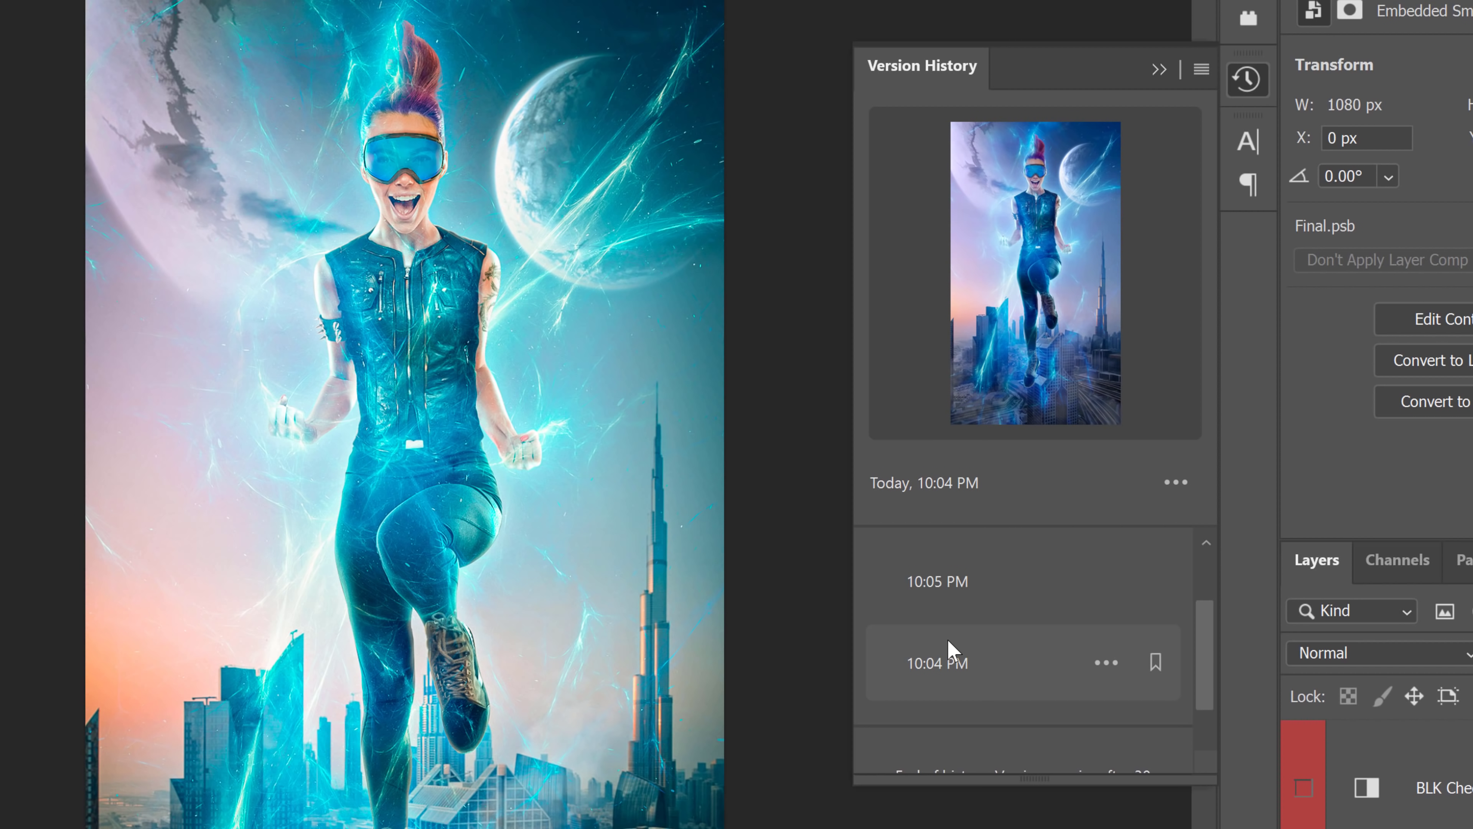
pyautogui.click(954, 583)
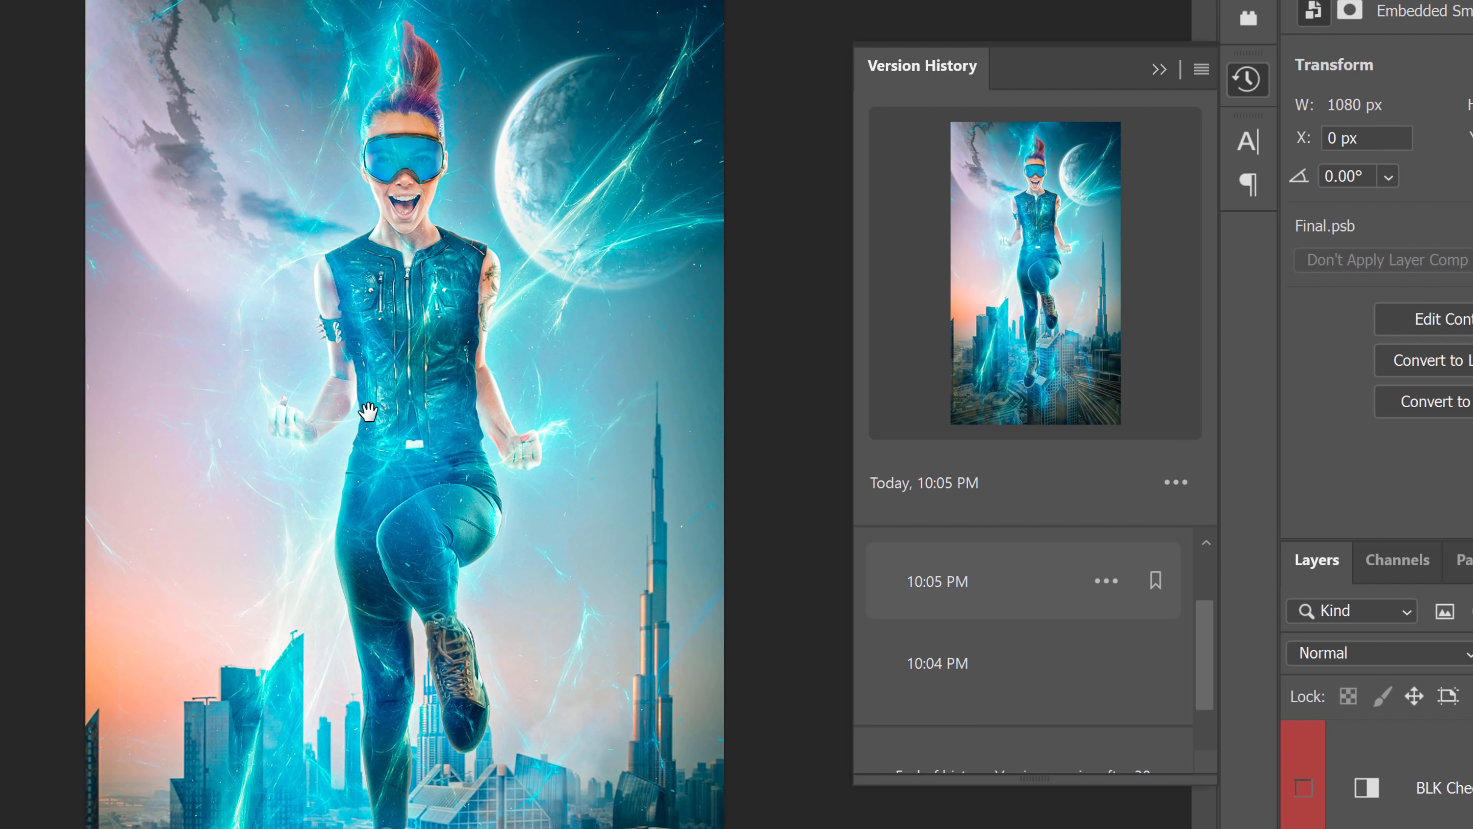
pyautogui.click(944, 673)
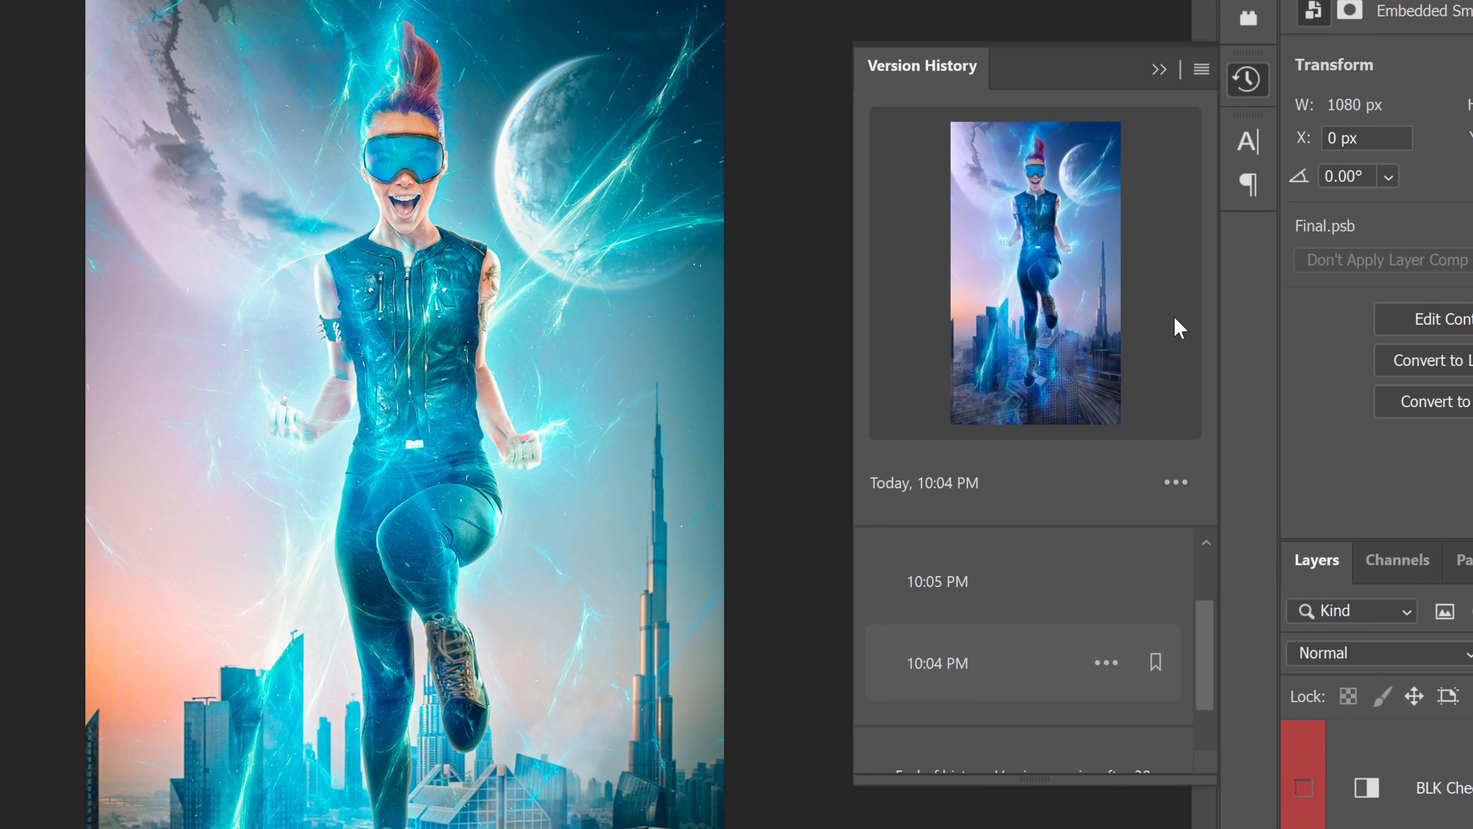
# Name the document version saved at 10:05 PM "Warm" in the Version History
pyautogui.click(954, 582)
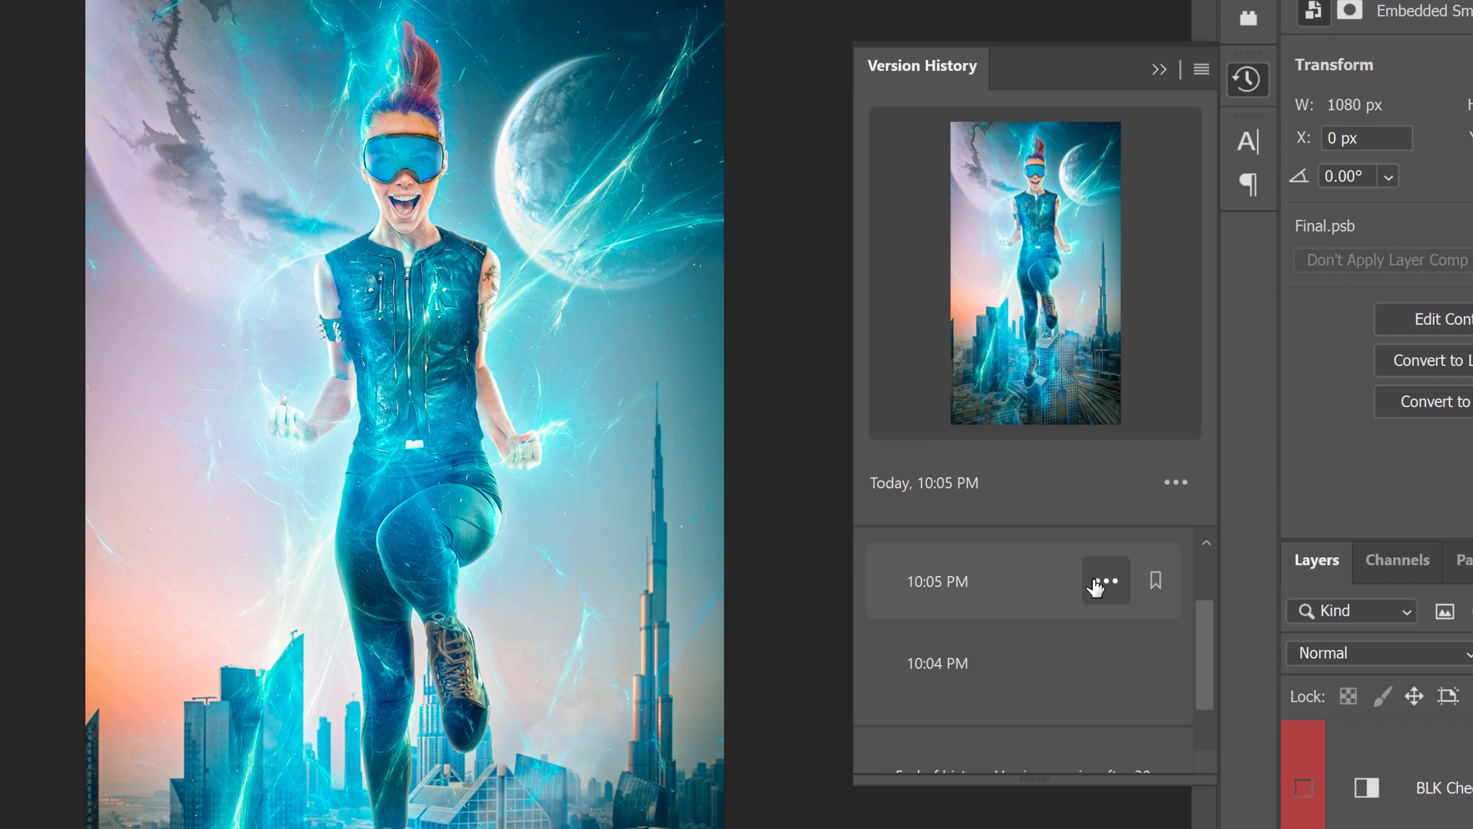
pyautogui.click(1096, 587)
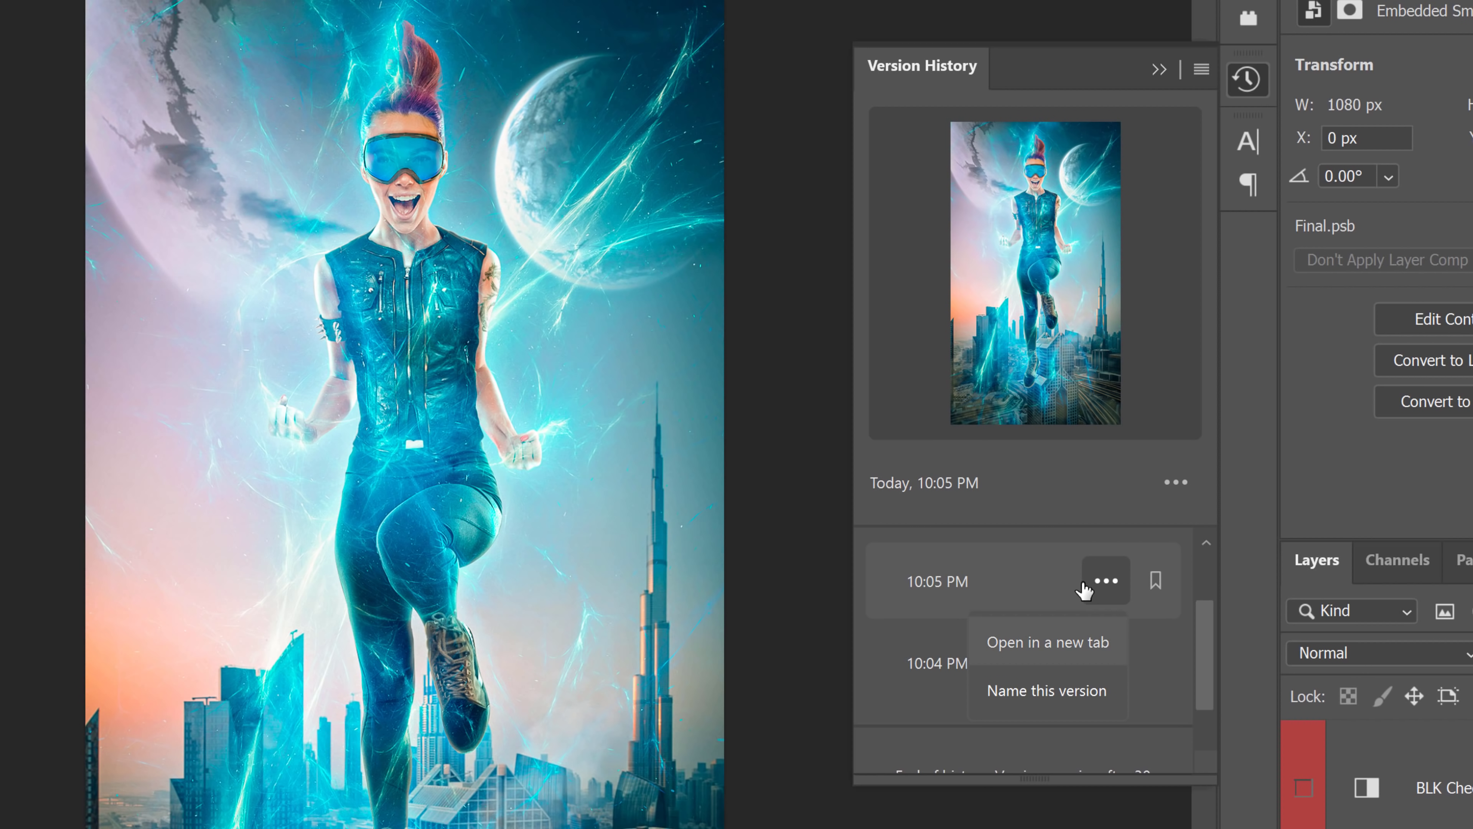
pyautogui.click(1046, 692)
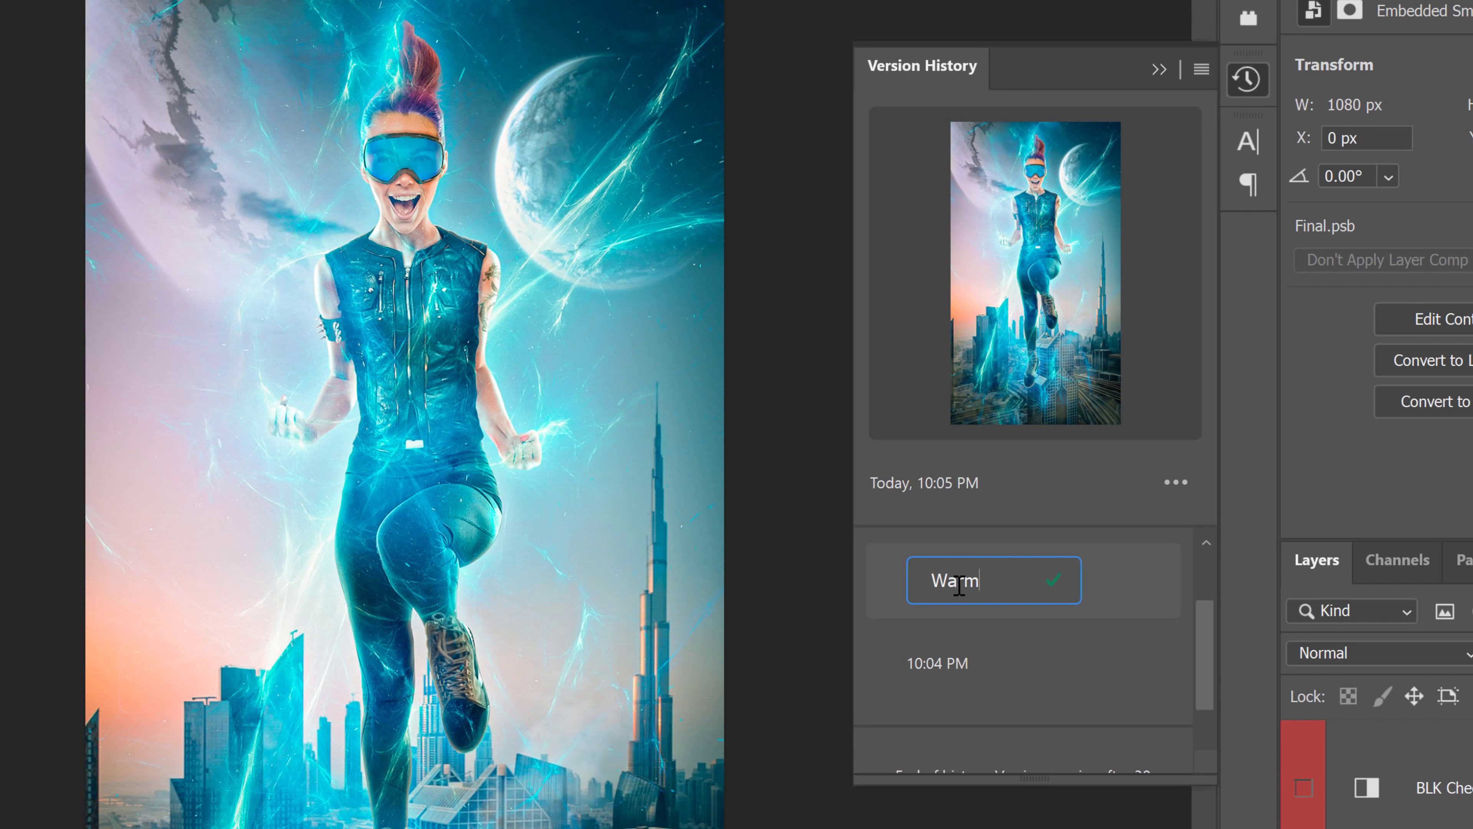
pyautogui.write('Warm')
pyautogui.press('Return')
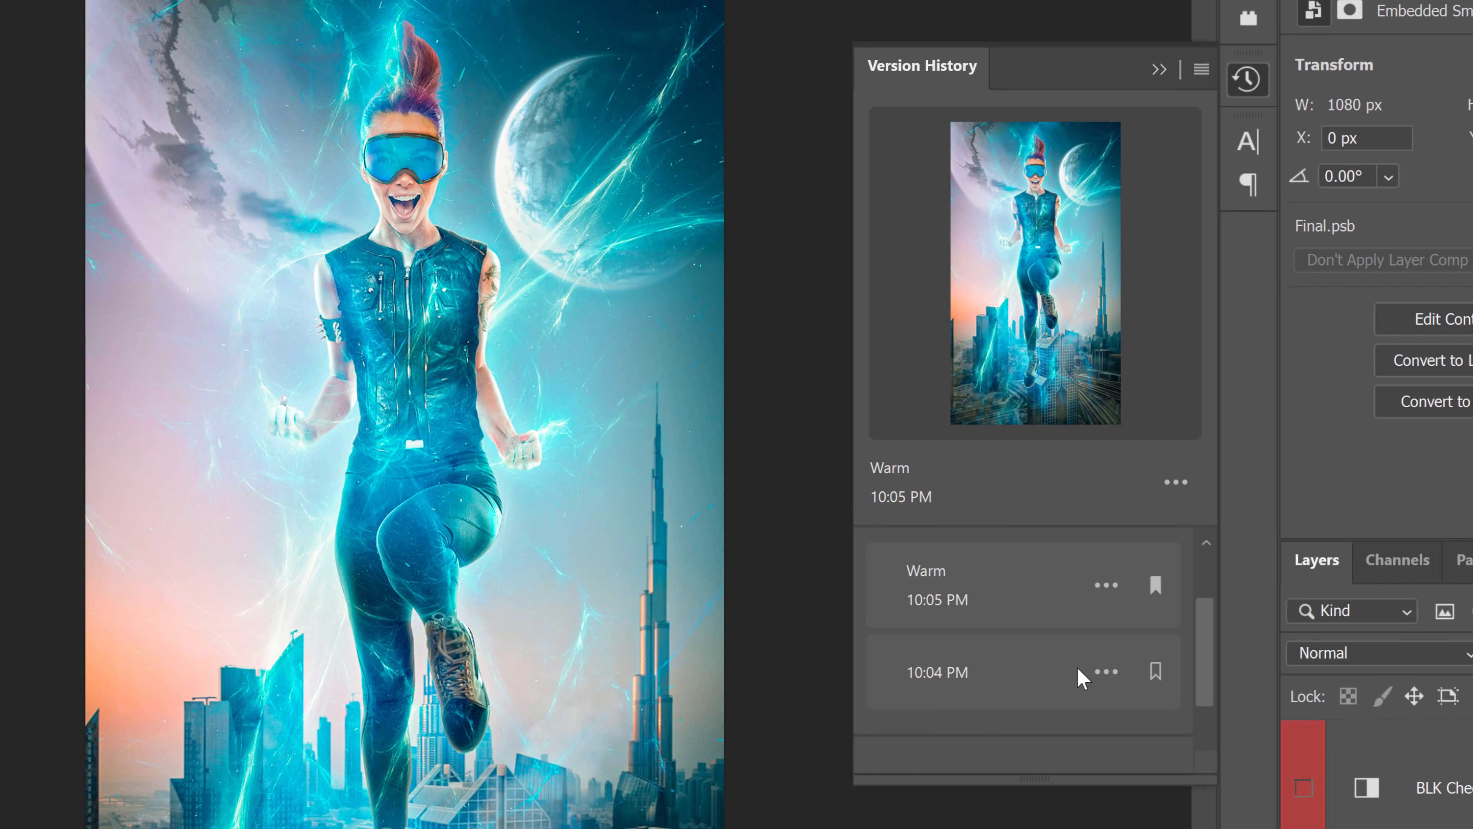
# Name the 10:04 PM document version "Cool" in the Version History
pyautogui.click(1056, 681)
pyautogui.click(1105, 674)
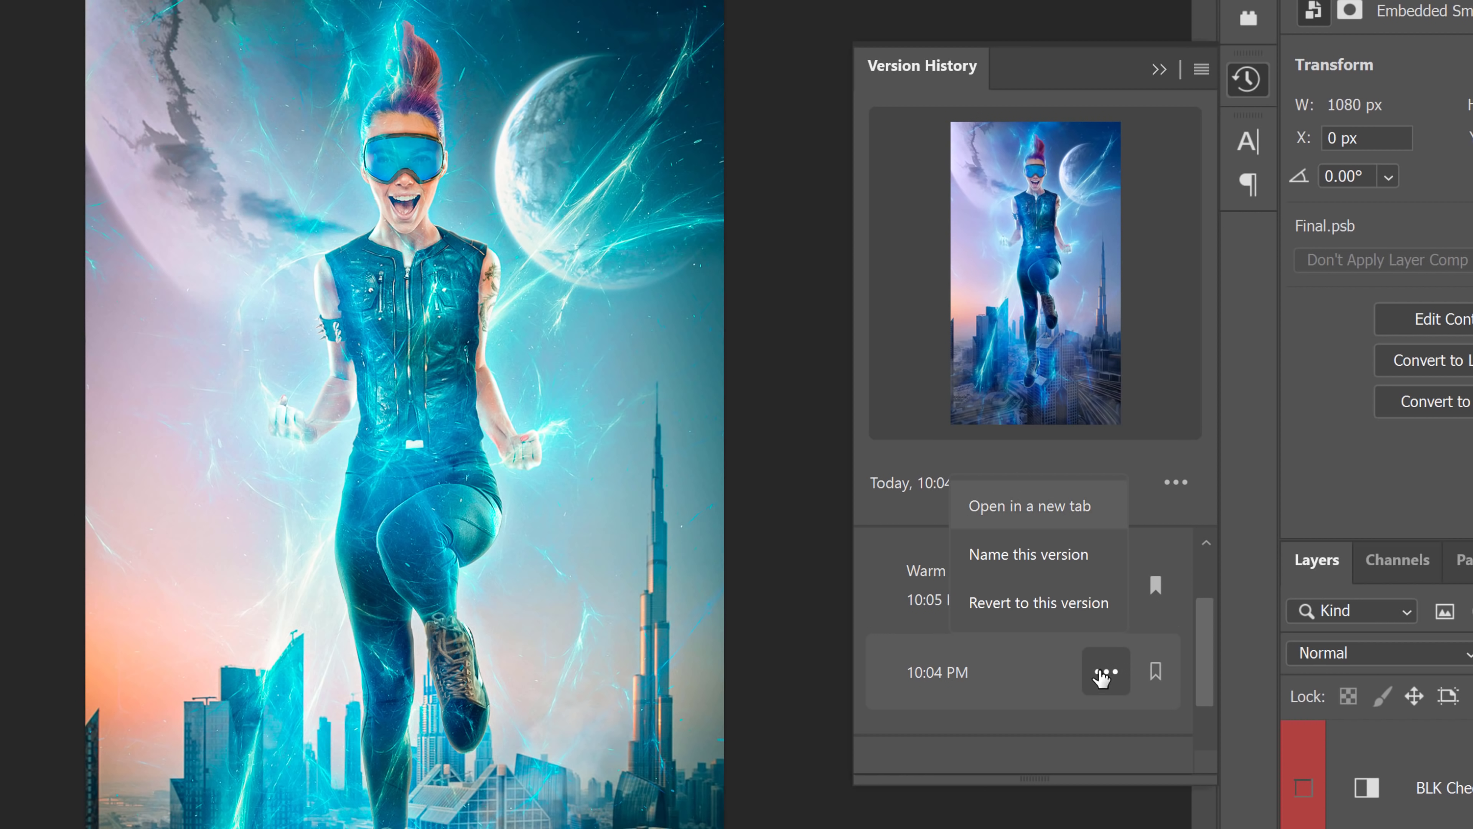
pyautogui.click(1048, 557)
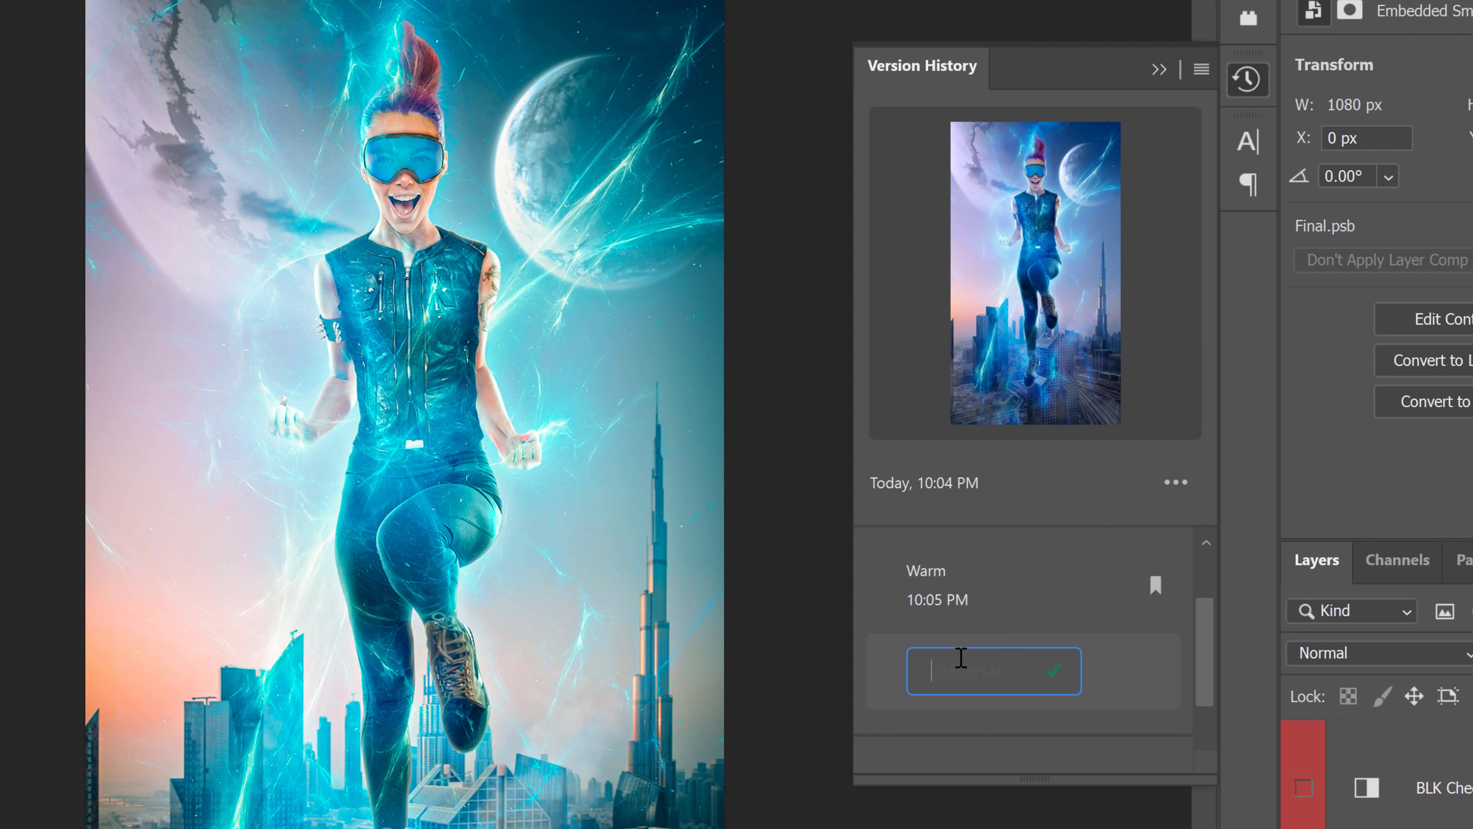
pyautogui.write('Cool')
pyautogui.press('Return')
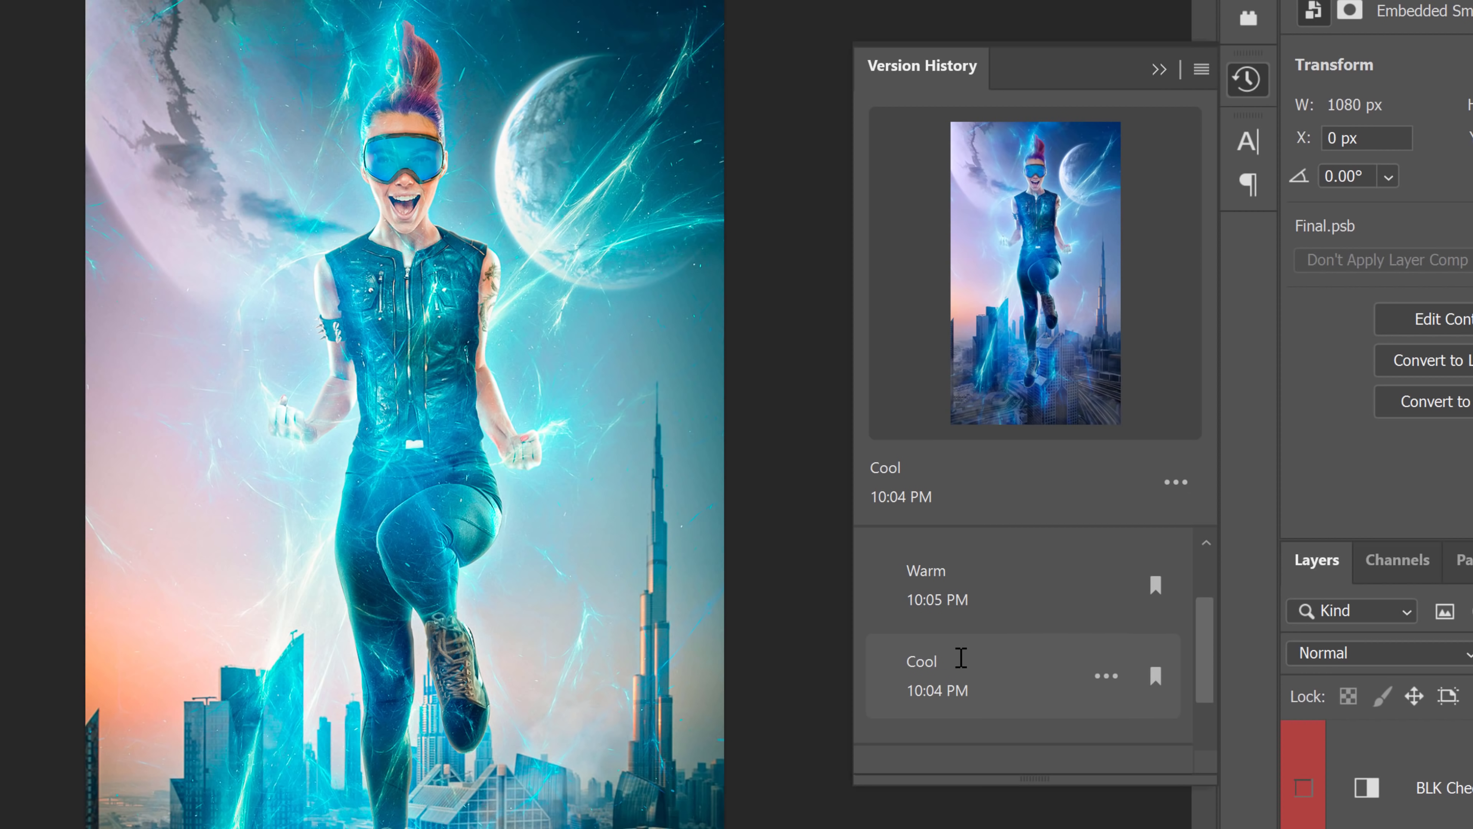
# Open the Cool version in a new tab, fitted to the window, and look through its layers
pyautogui.click(1106, 676)
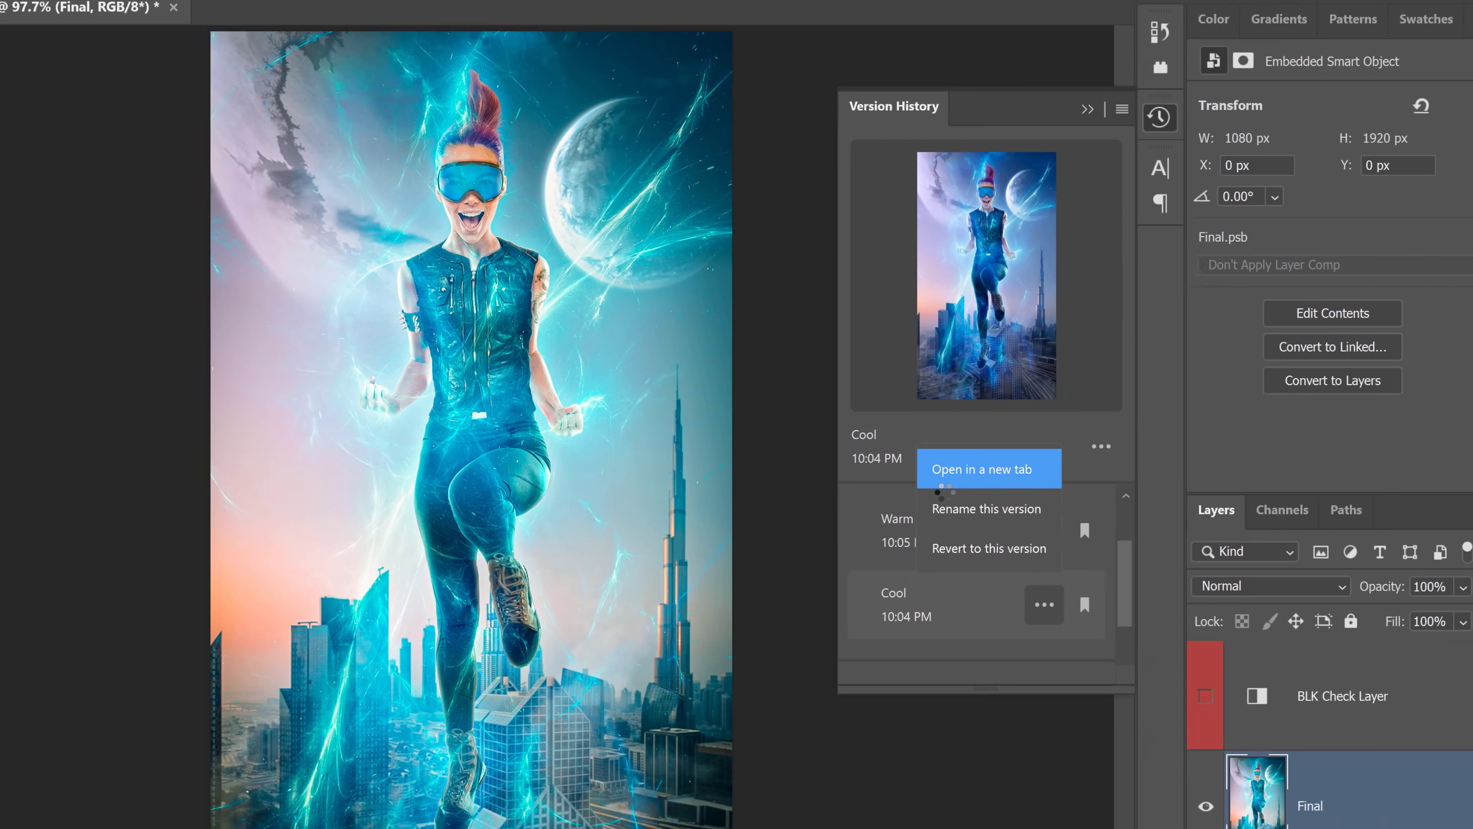
pyautogui.click(1010, 519)
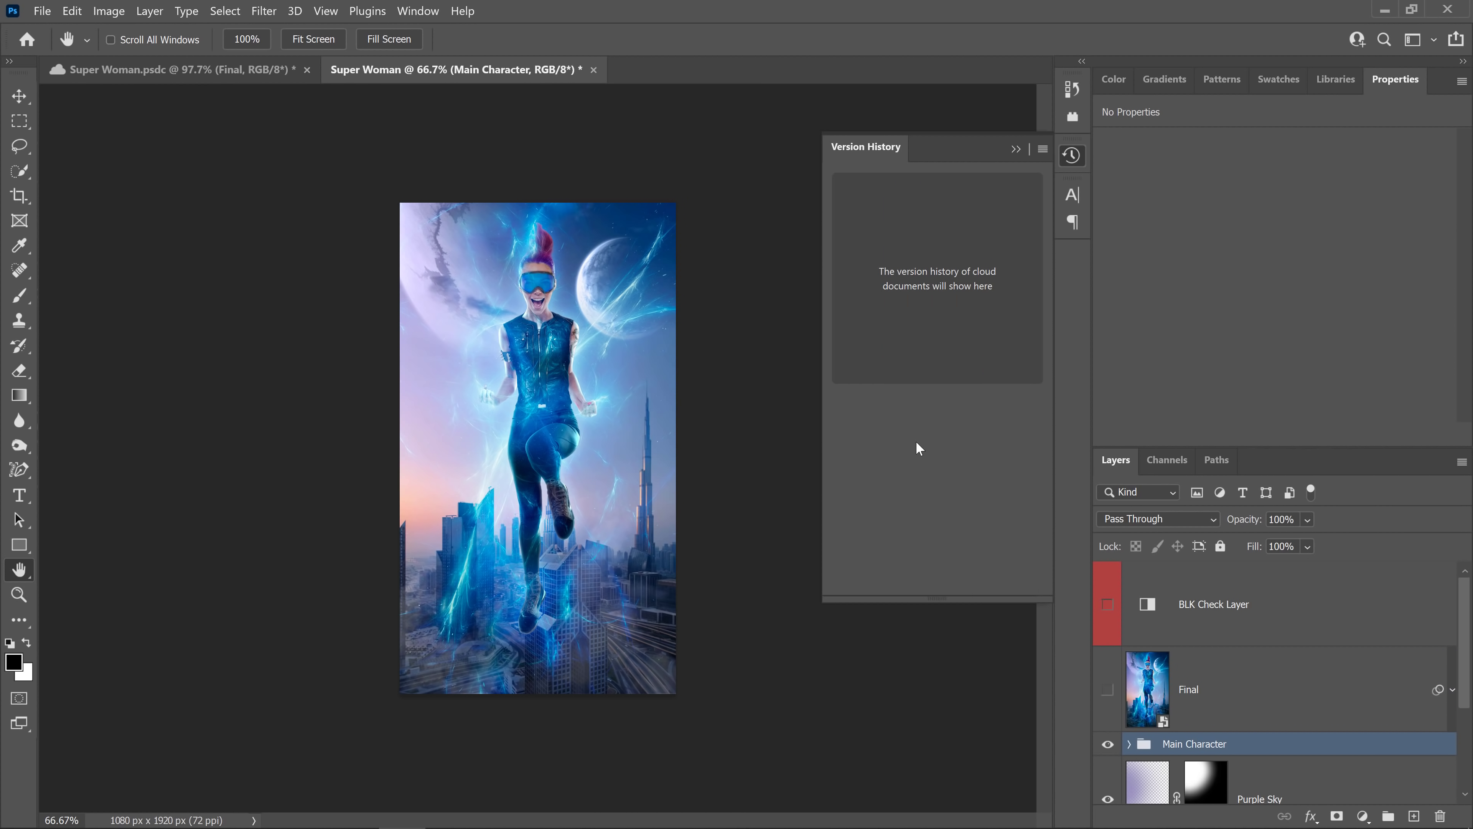
pyautogui.doubleClick(19, 569)
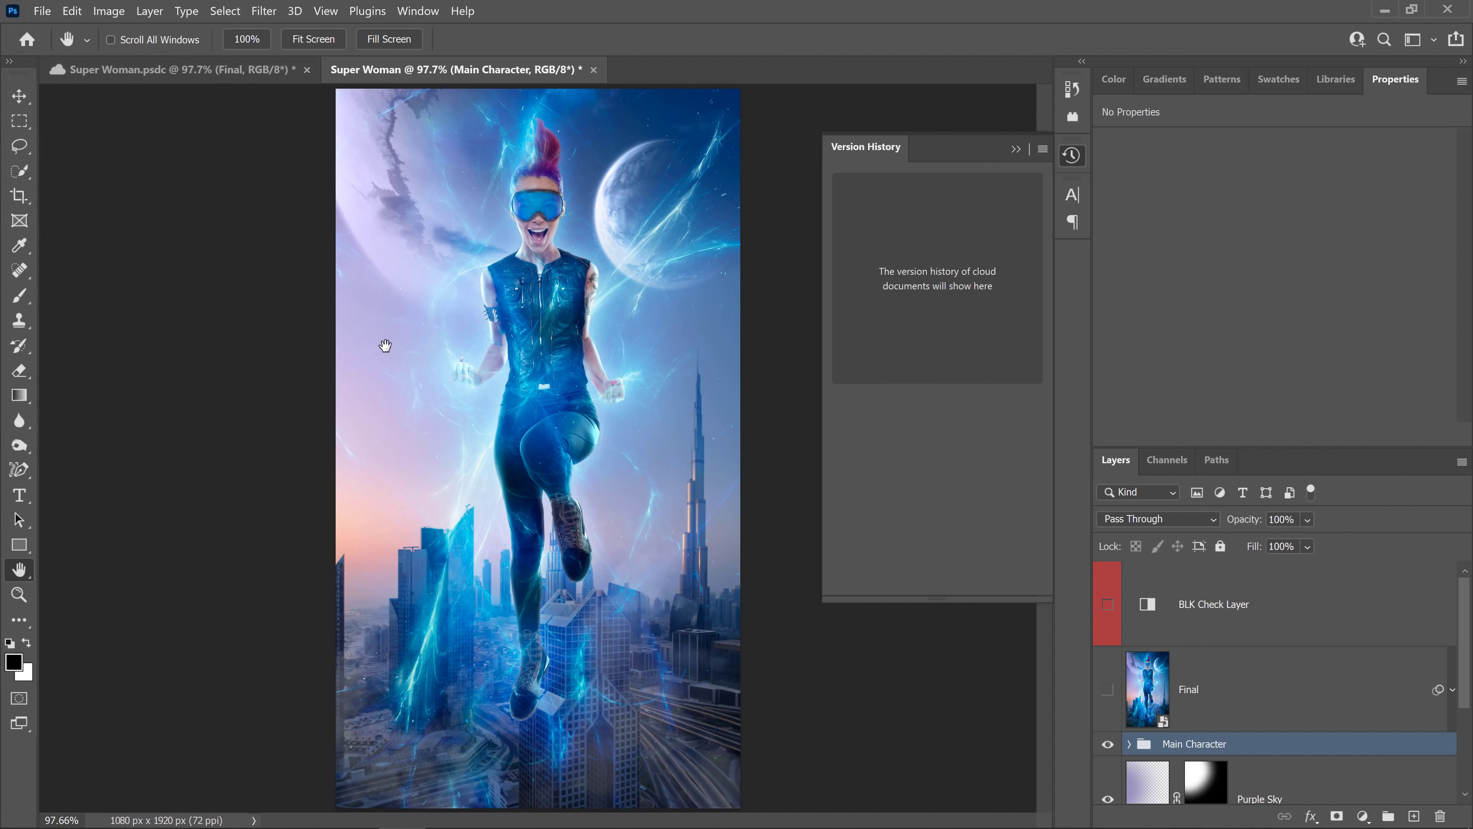
pyautogui.scroll(-3, 1228, 667)
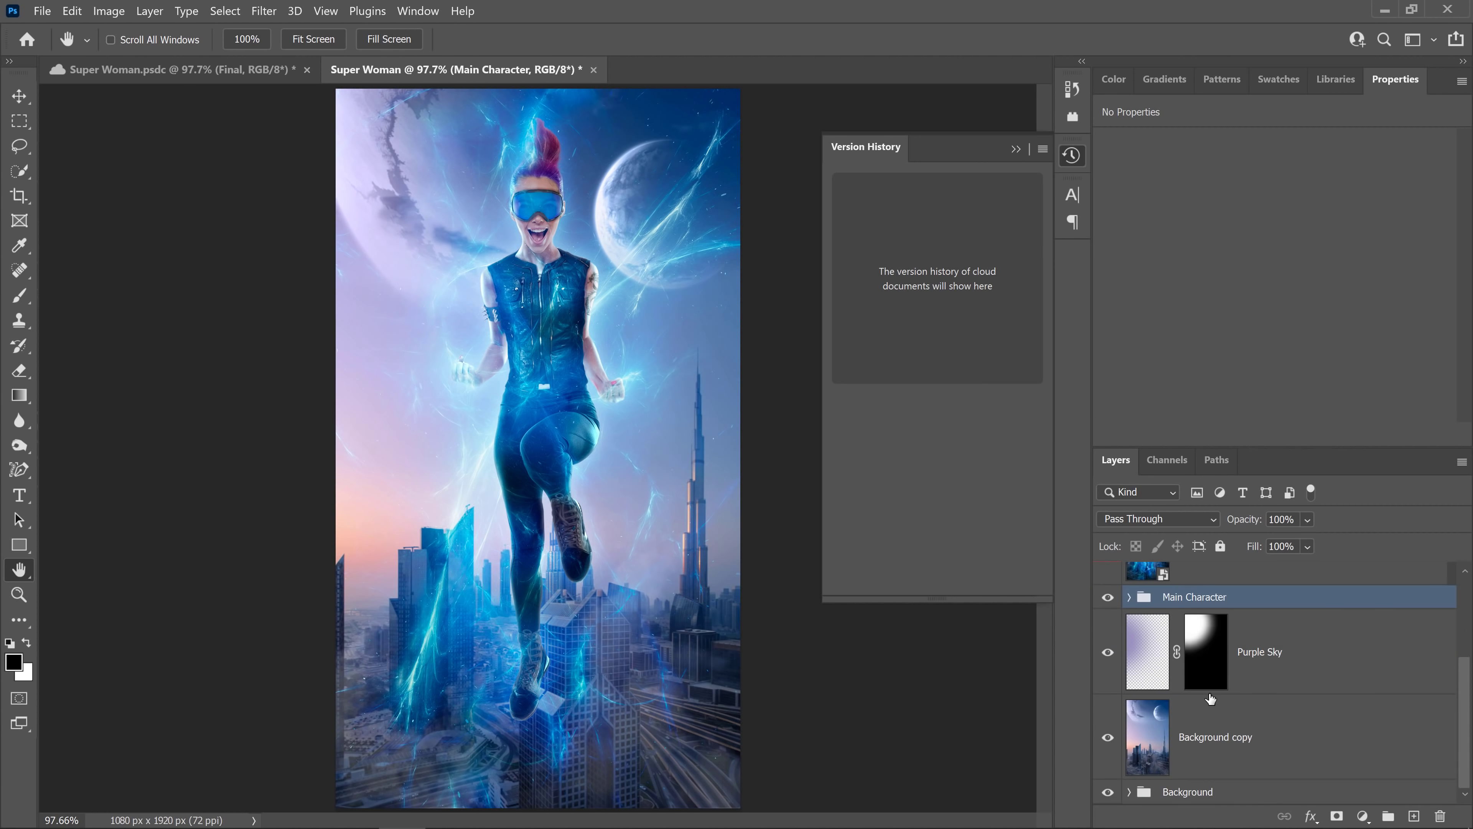
pyautogui.scroll(3, 1213, 693)
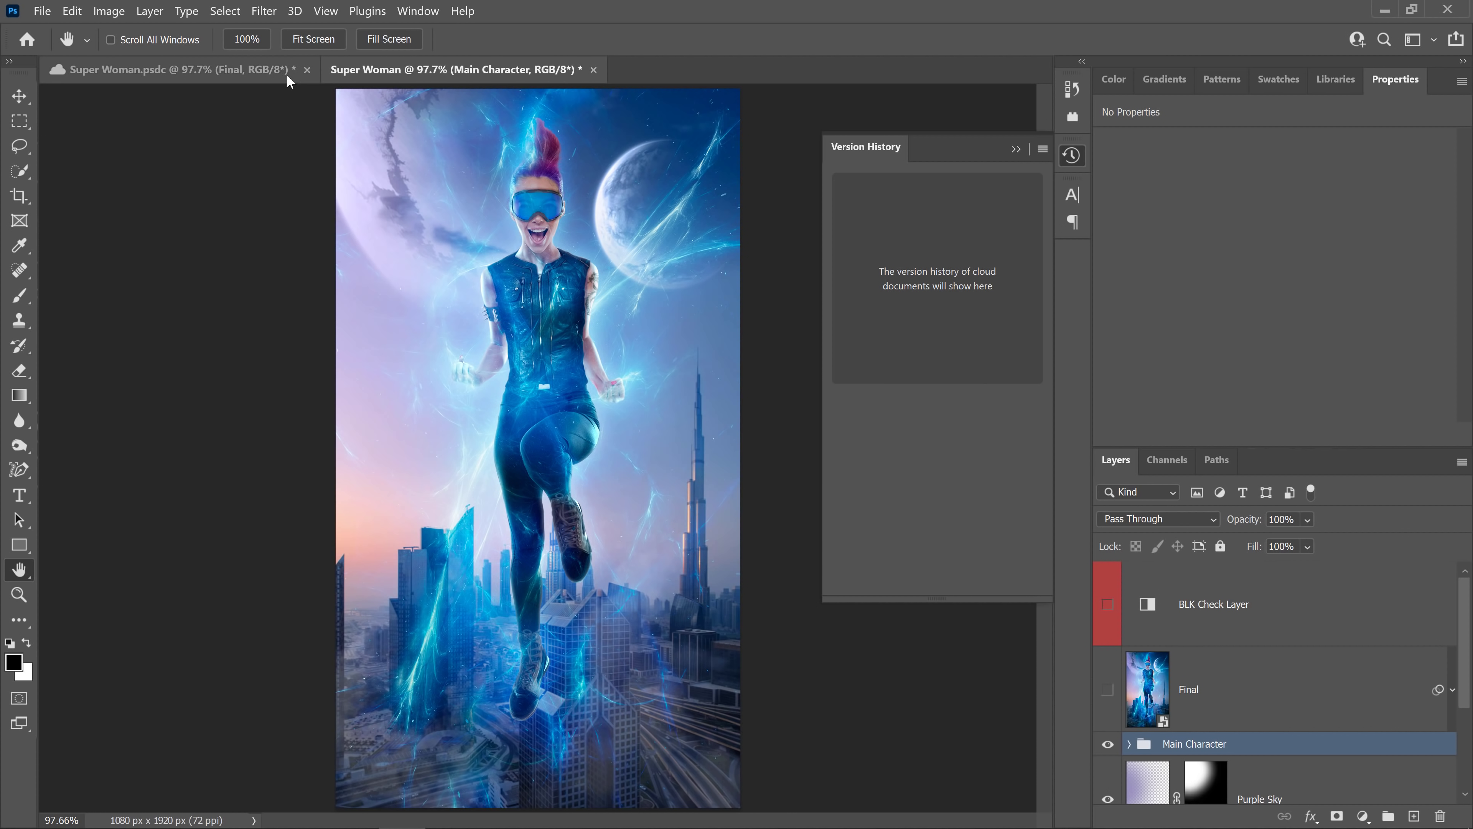
# Return to the Super Woman.psdc cloud document and expand the marked versions in its Version History
pyautogui.click(277, 68)
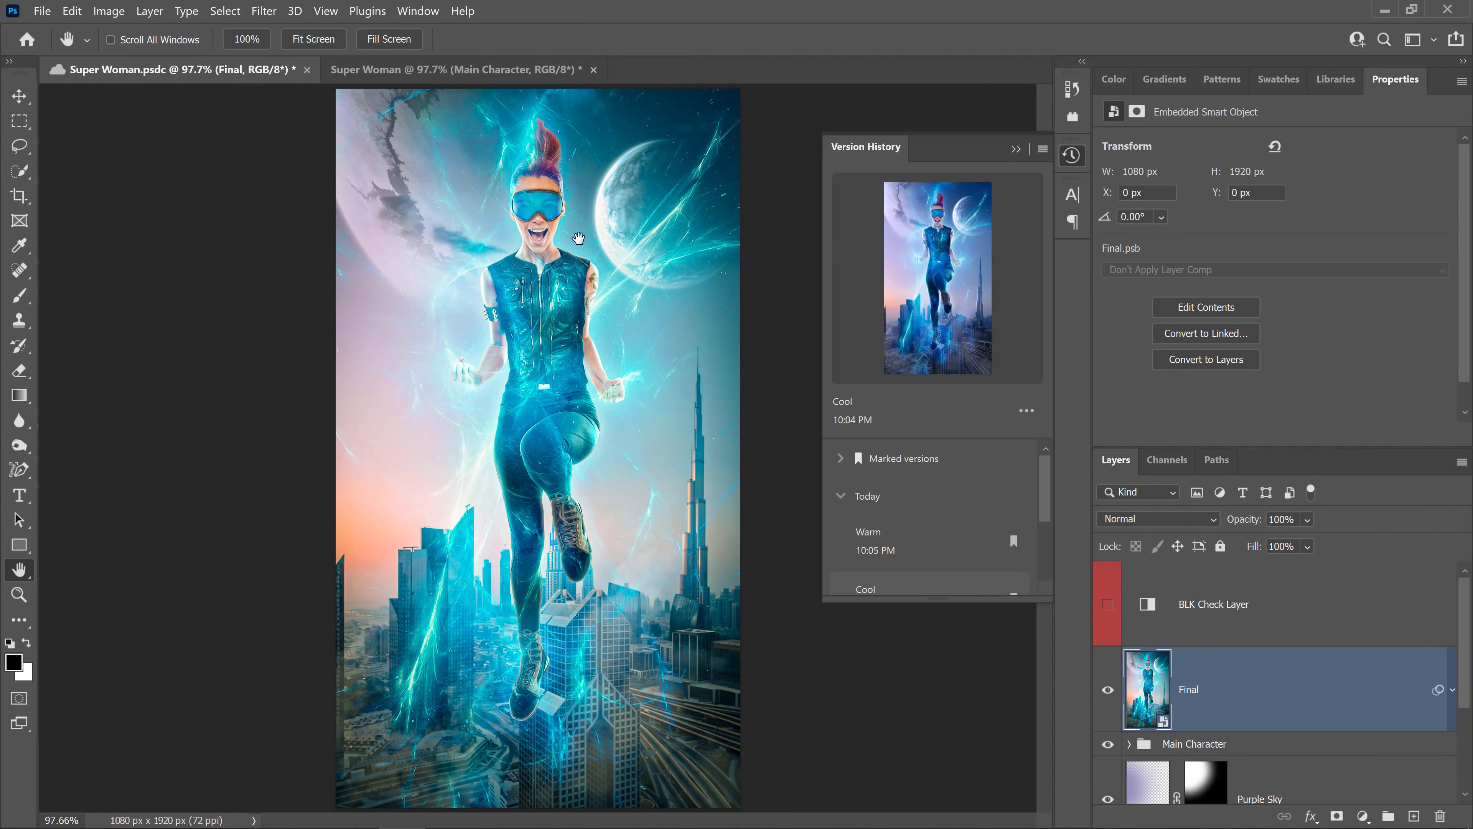
pyautogui.scroll(-3, 876, 534)
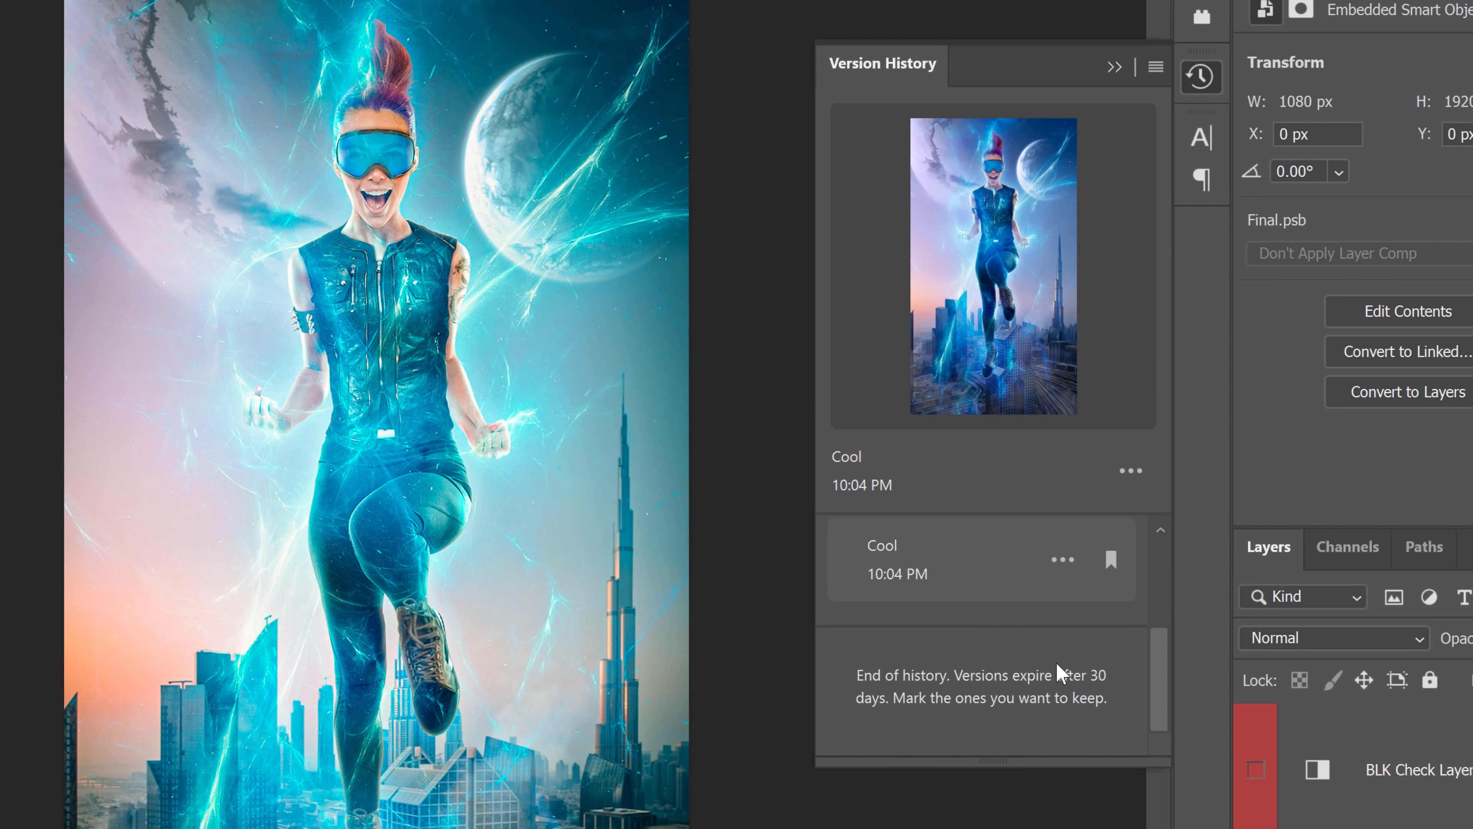
pyautogui.moveTo(1157, 686); pyautogui.dragTo(1163, 593)
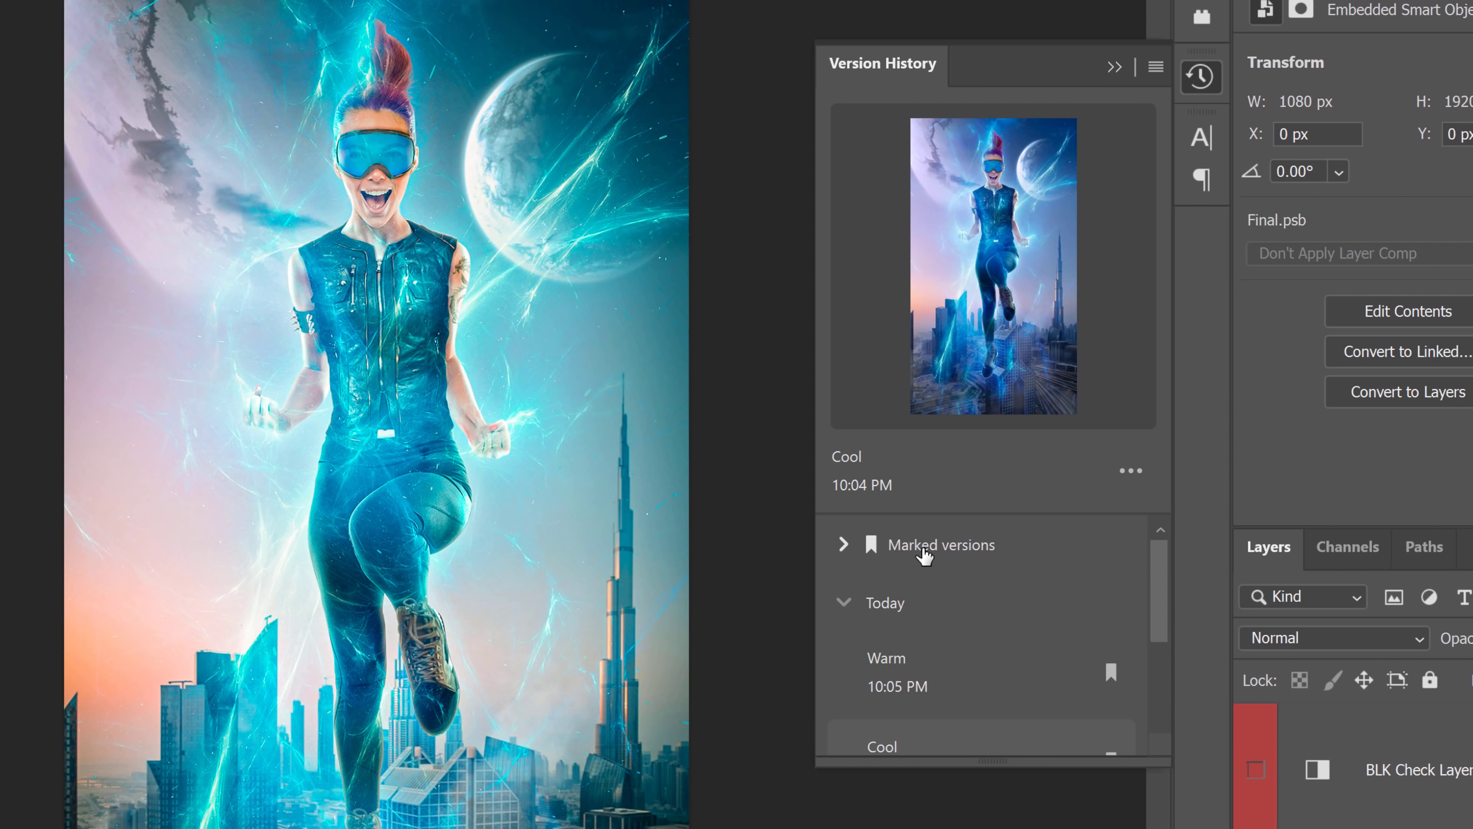
pyautogui.click(844, 546)
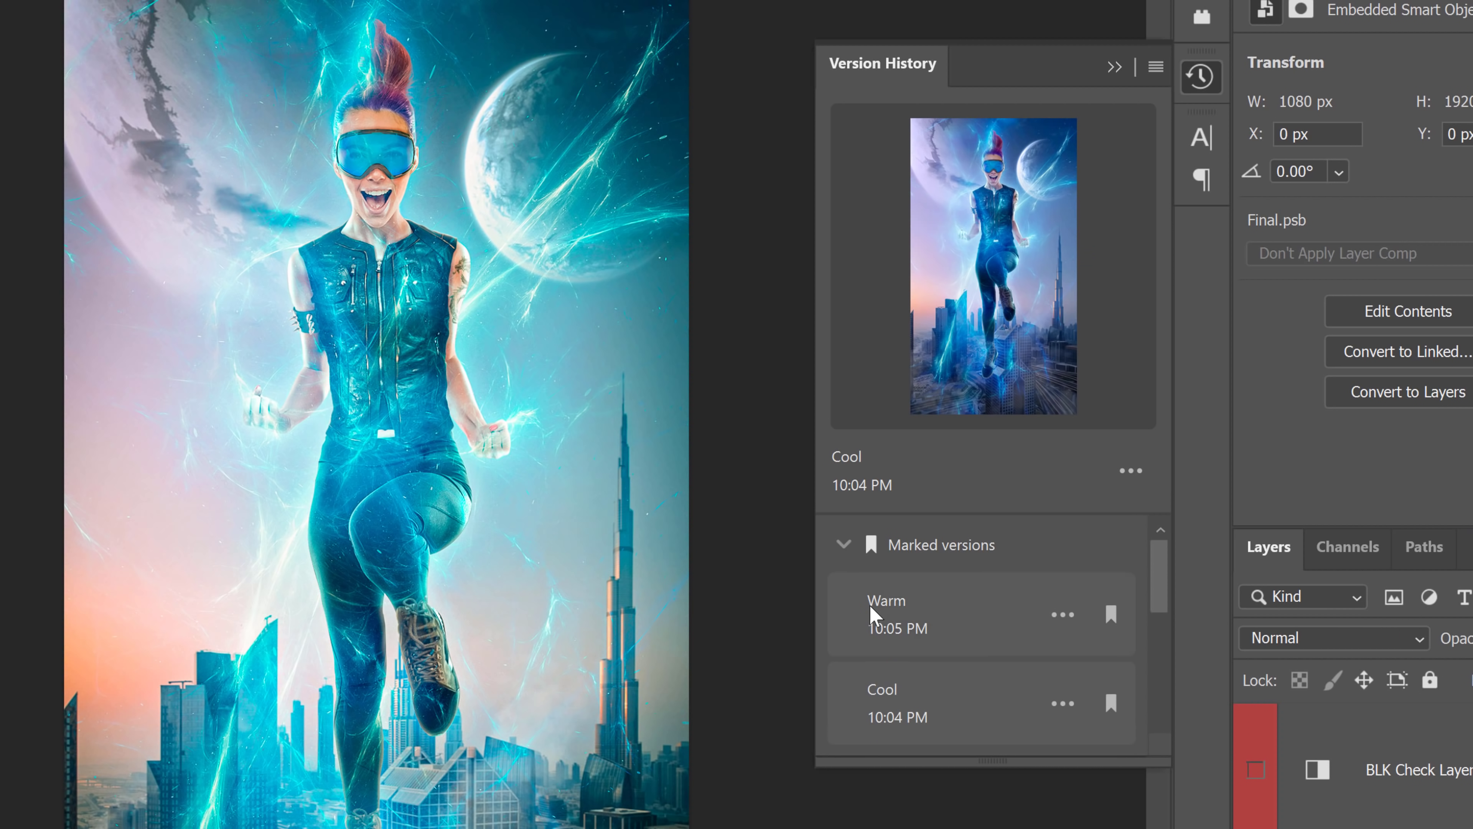
# Unmark the Cool version under today's versions and check the marked versions list
pyautogui.moveTo(1161, 595); pyautogui.dragTo(1157, 659)
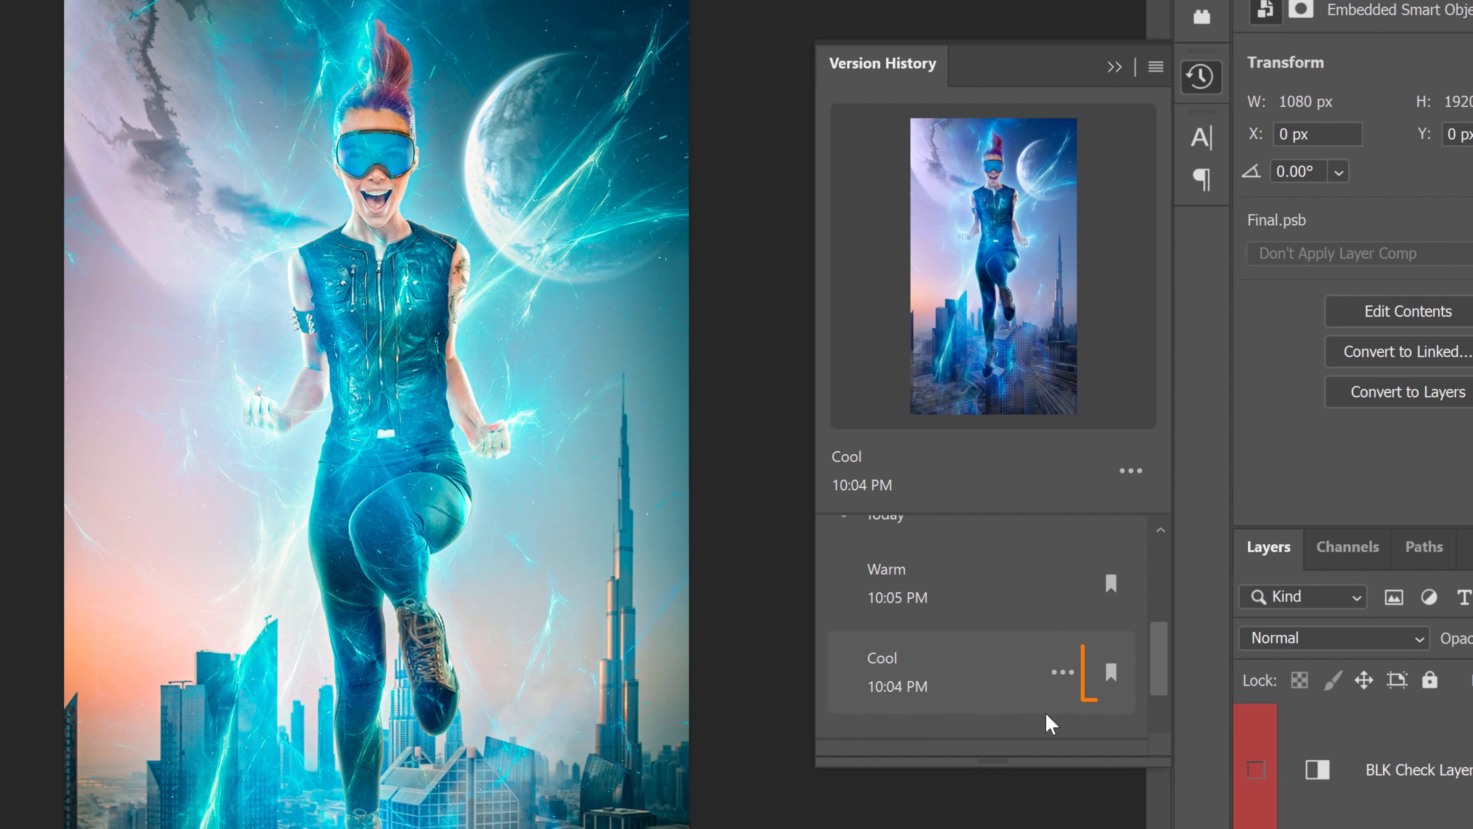
pyautogui.click(1111, 673)
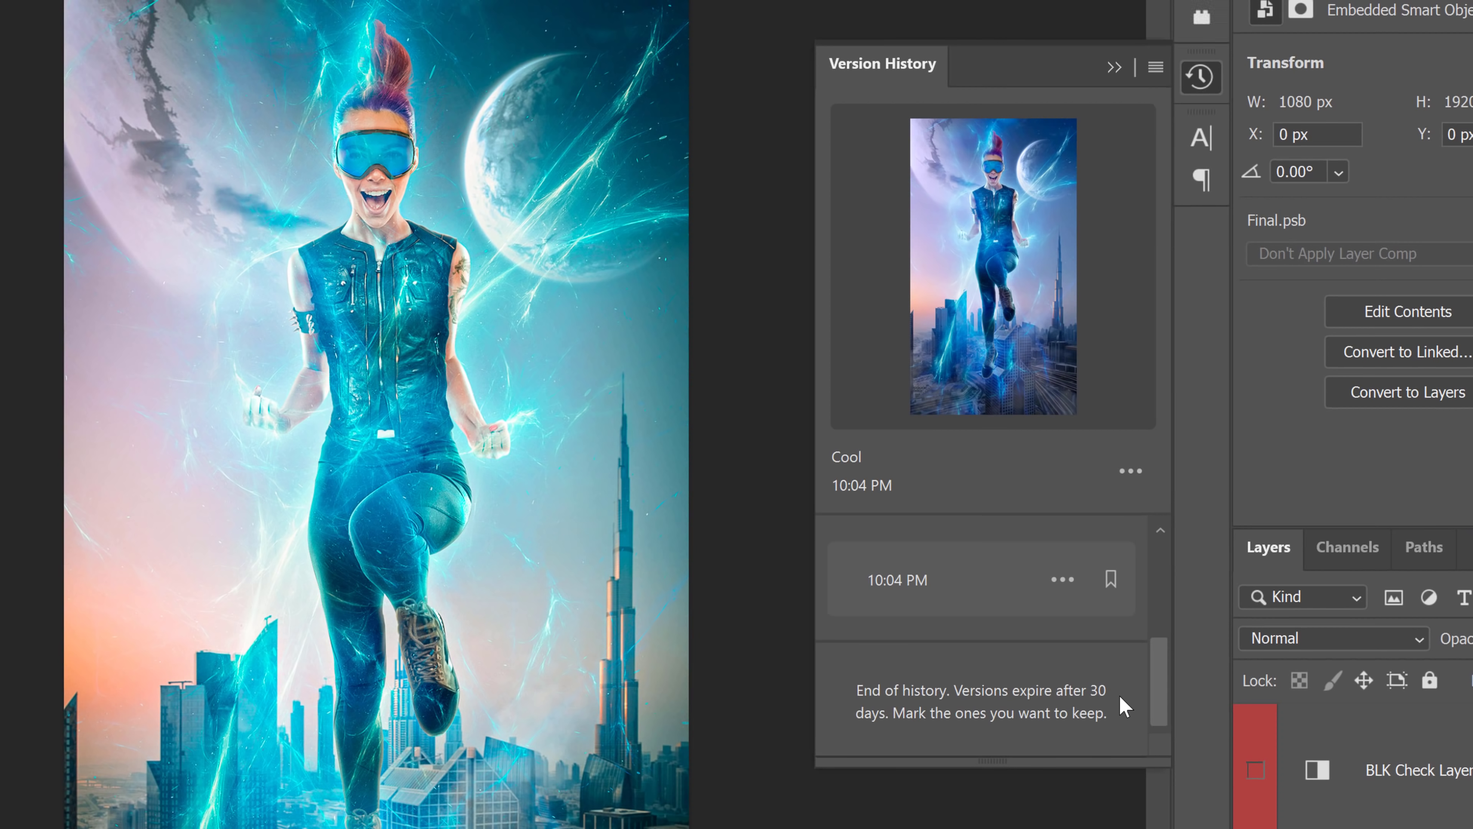
pyautogui.moveTo(1154, 686); pyautogui.dragTo(1166, 582)
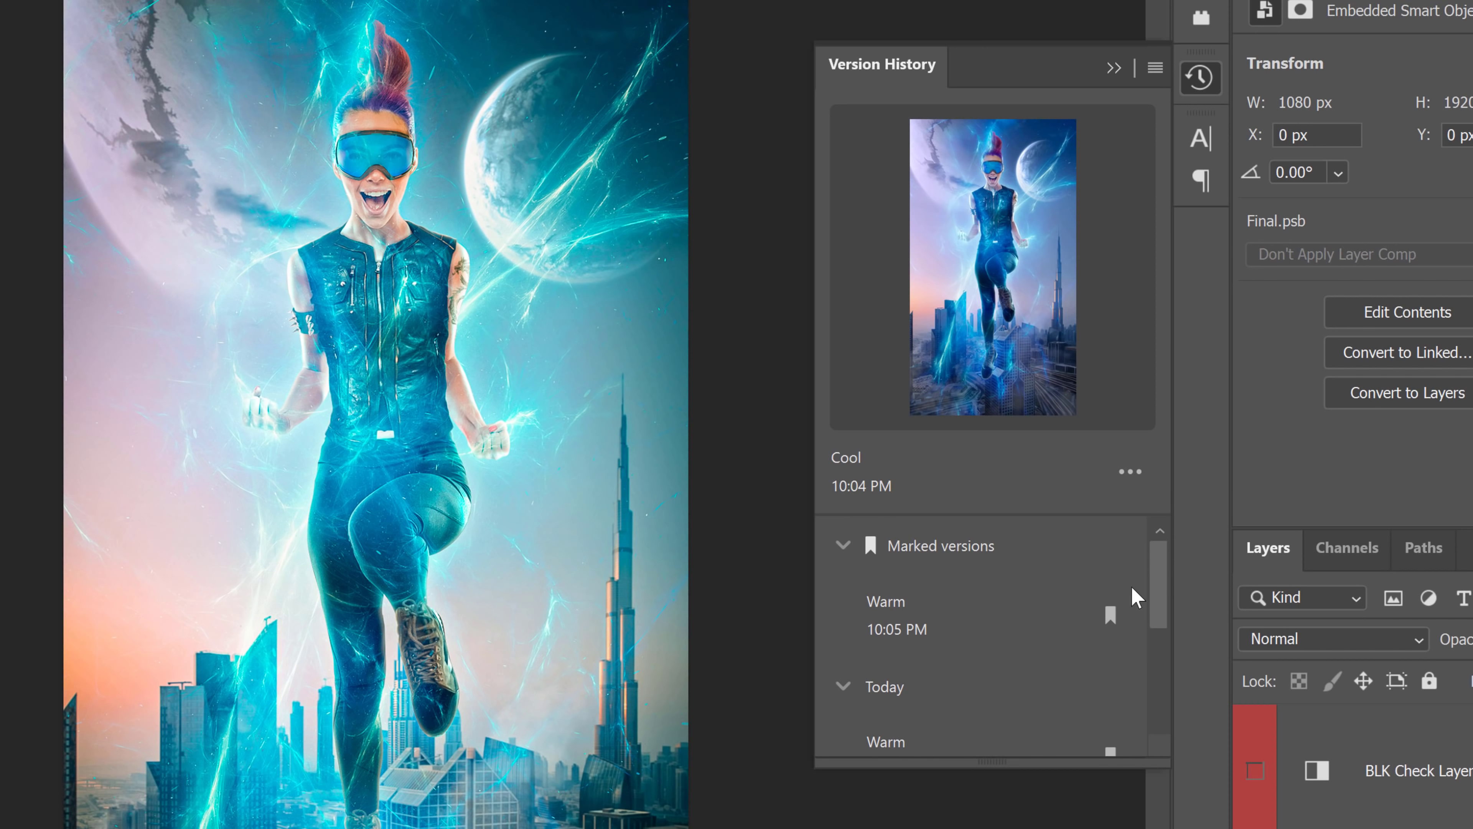